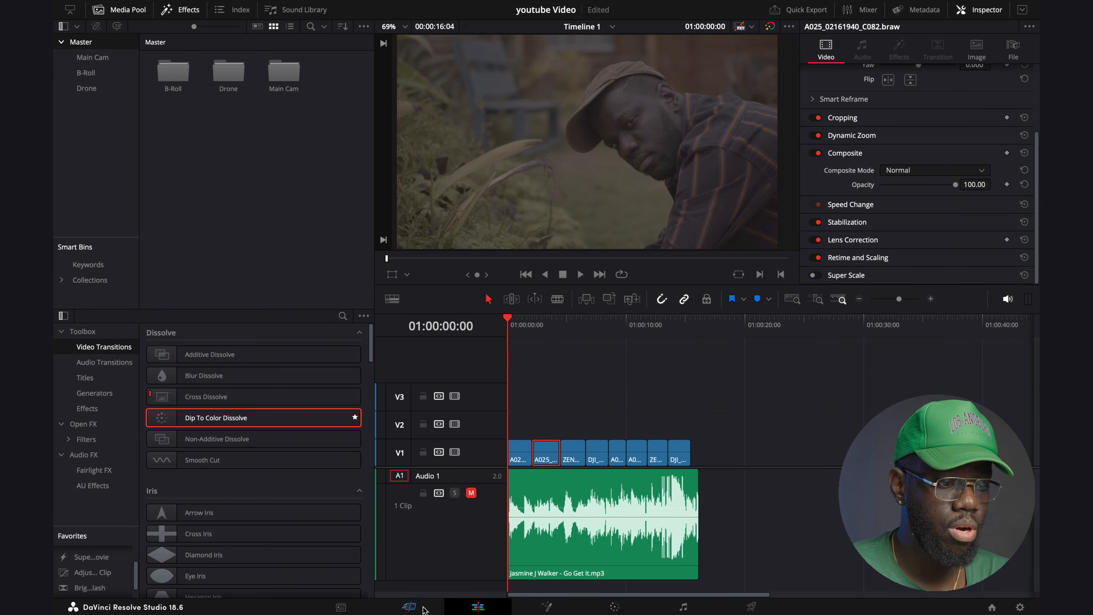
Look at the Cut page layout of the project and return to the Edit page.
{"action": "left_click", "coordinate": [409, 607]}
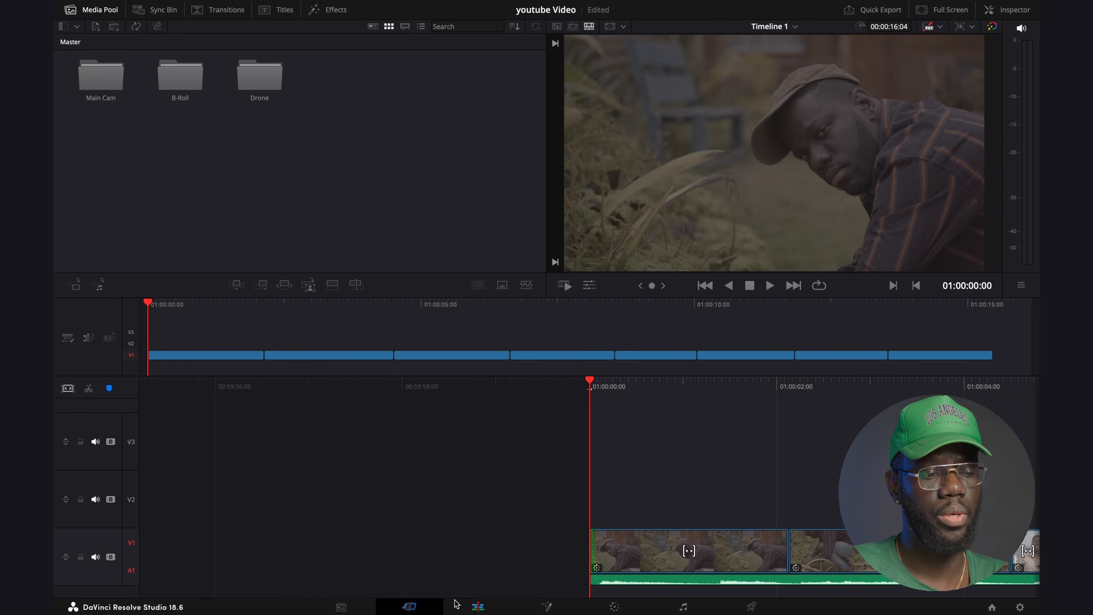
{"action": "left_click", "coordinate": [462, 604]}
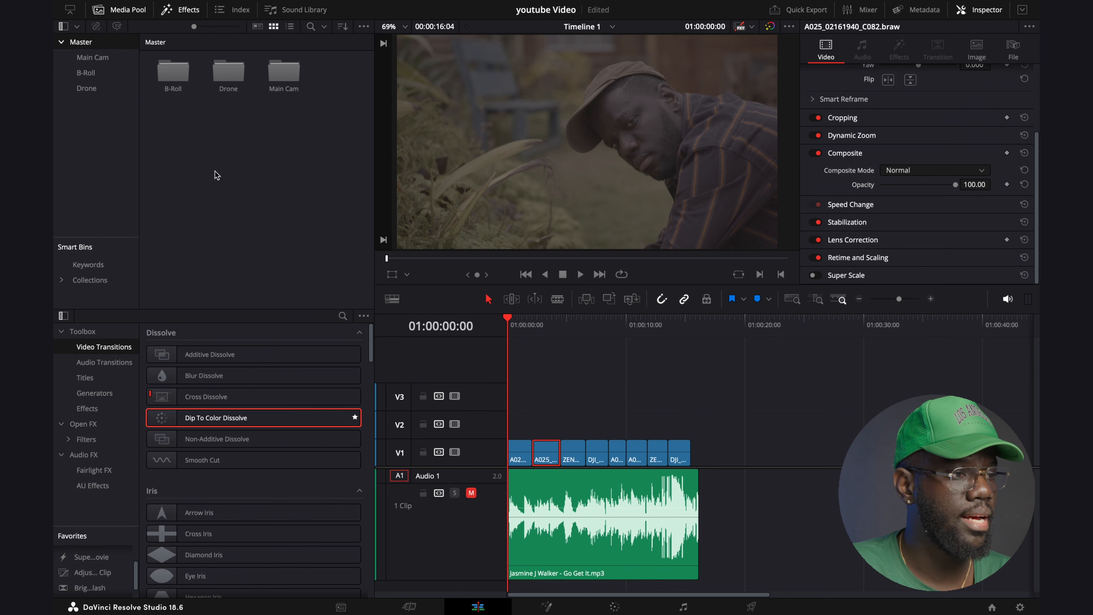
Open the Main Cam bin in the media pool.
{"action": "left_click", "coordinate": [180, 133]}
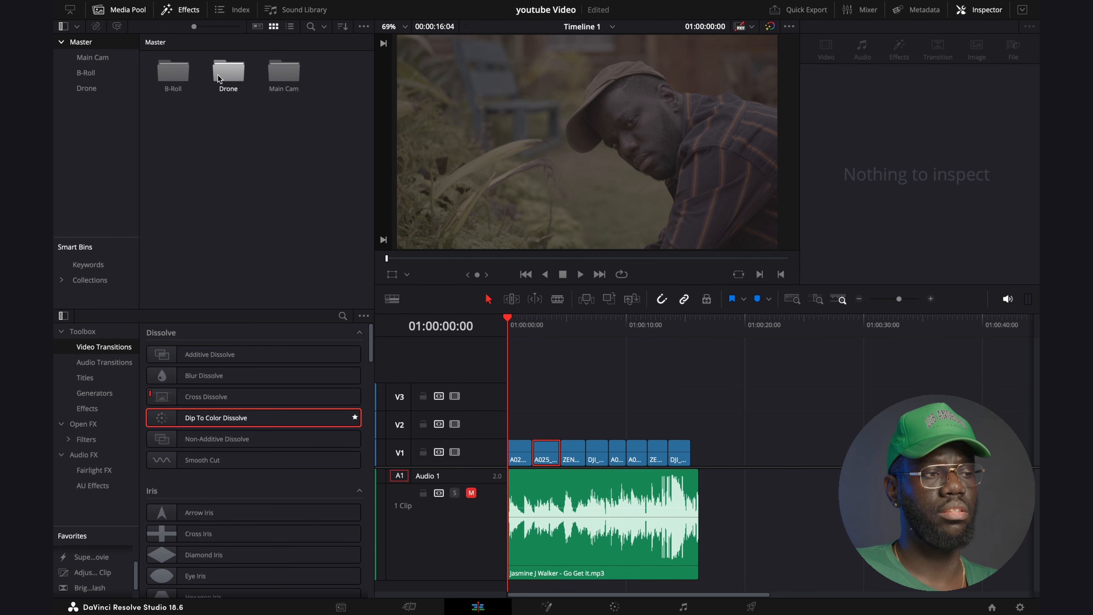
{"action": "double_click", "coordinate": [295, 73]}
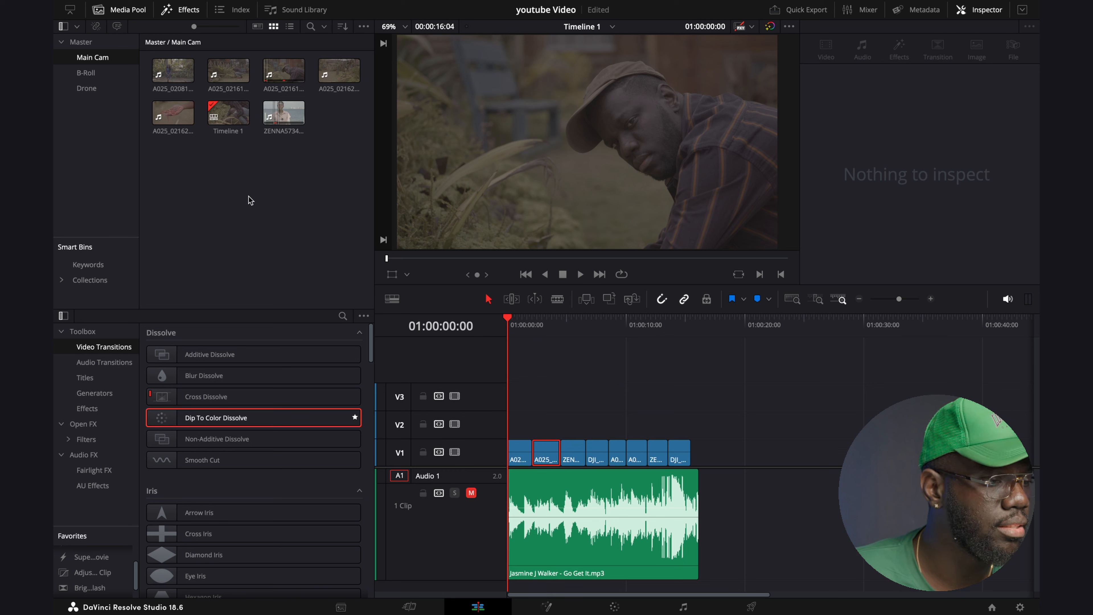
{"action": "right_click", "coordinate": [222, 193]}
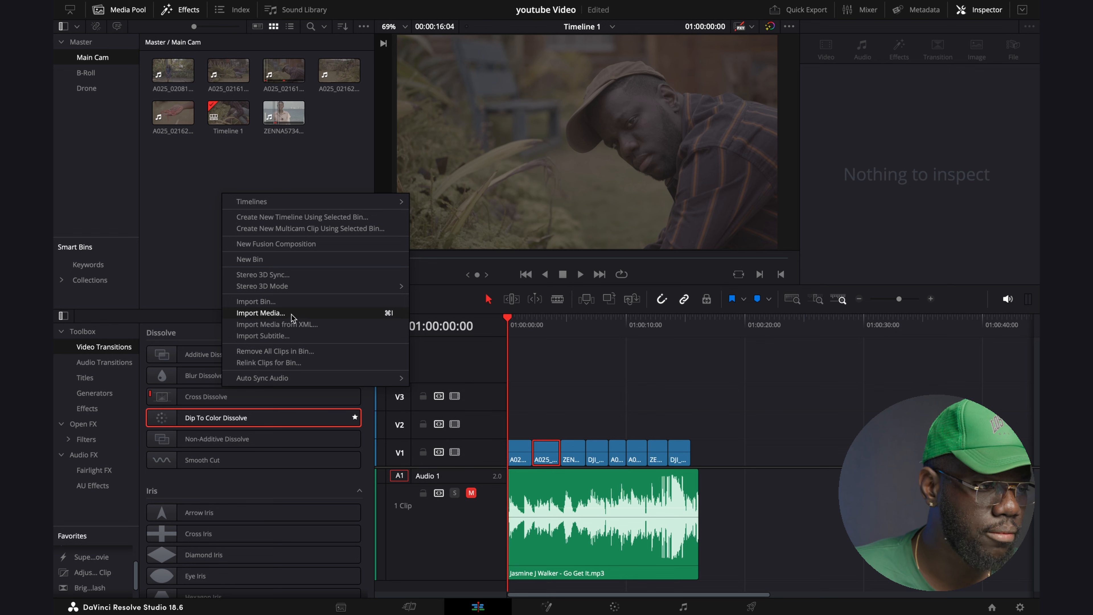
{"action": "left_click", "coordinate": [261, 313]}
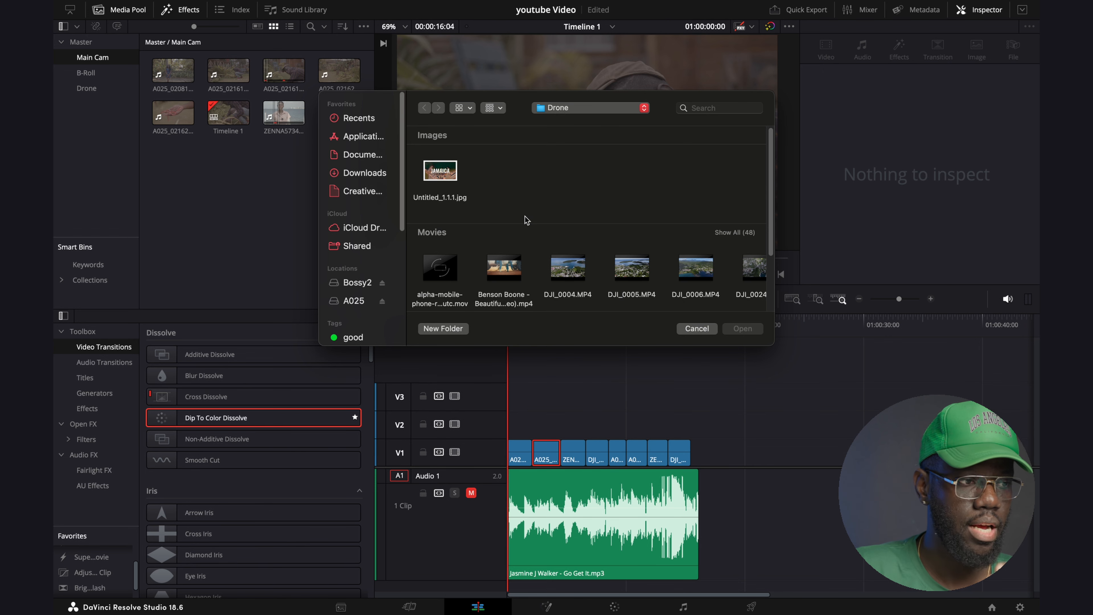
{"action": "scroll", "coordinate": [473, 245], "scroll_direction": "down", "scroll_amount": 1}
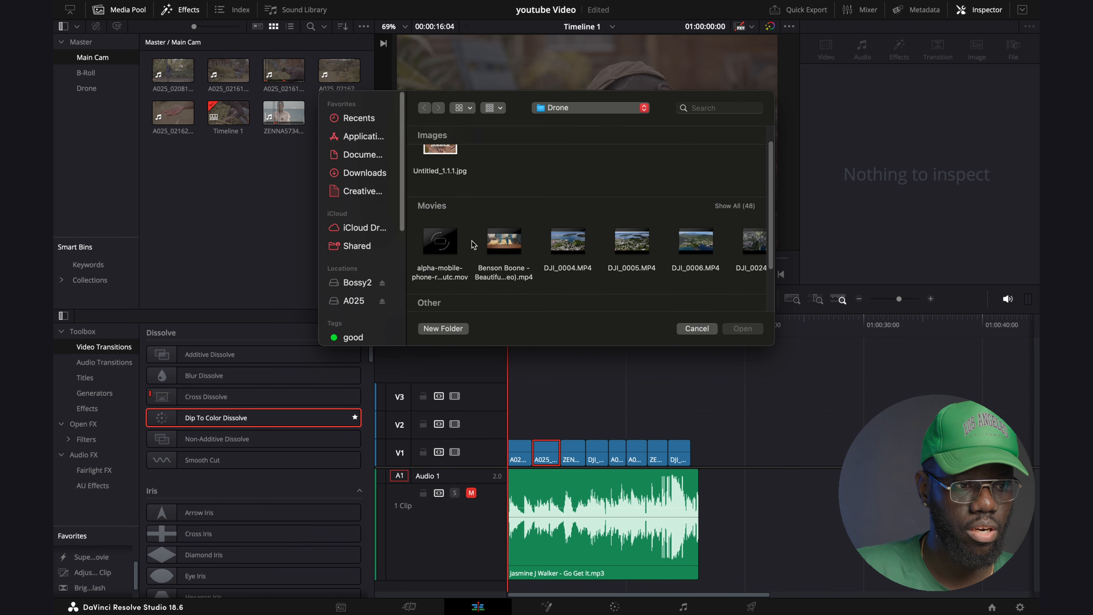
{"action": "scroll", "coordinate": [473, 245], "scroll_direction": "down", "scroll_amount": 2}
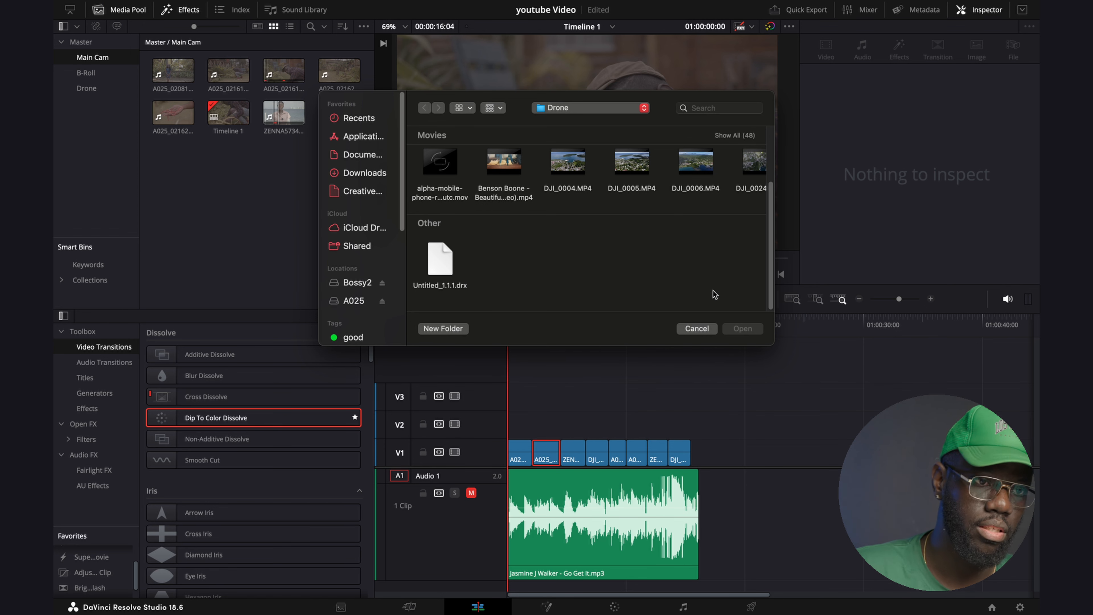
{"action": "left_click", "coordinate": [632, 168]}
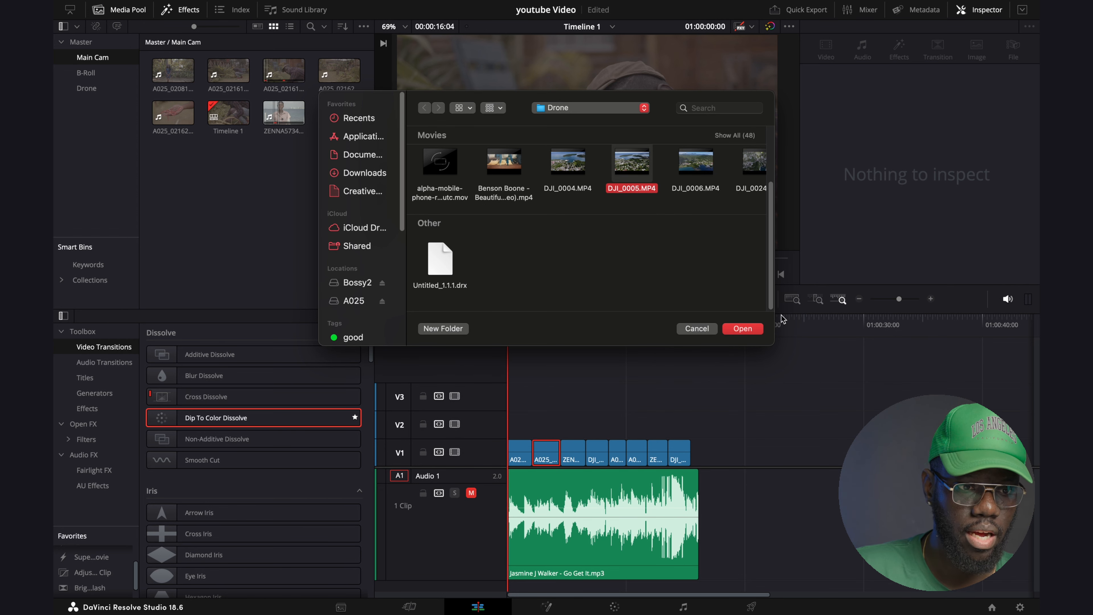
{"action": "left_click", "coordinate": [706, 332]}
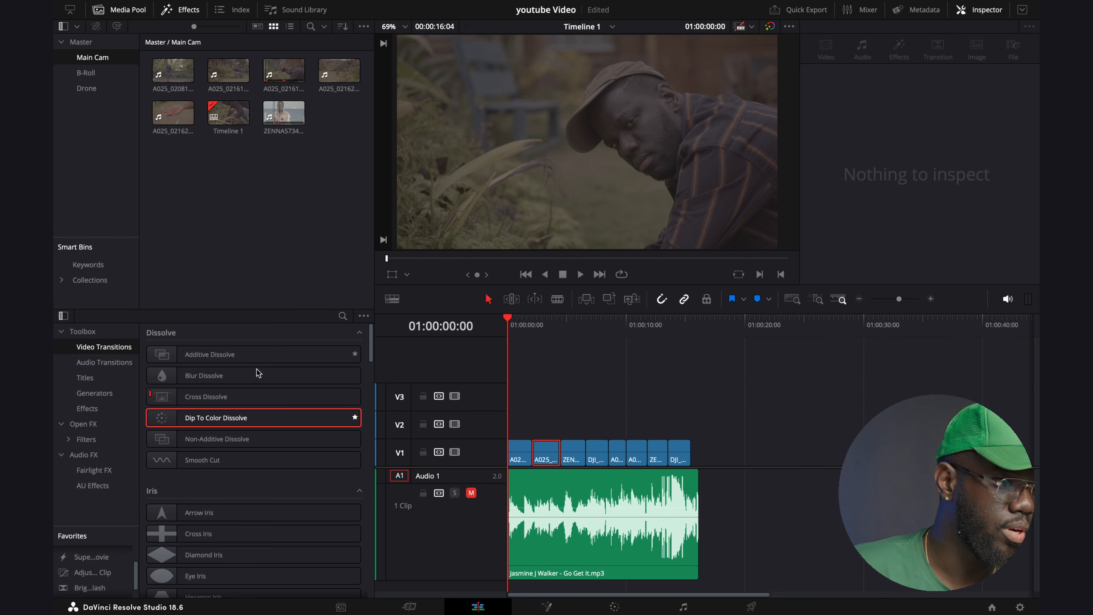
Examine the effects library's titles, video transitions, audio transitions, effects and Open FX filters.
{"action": "left_click", "coordinate": [86, 378]}
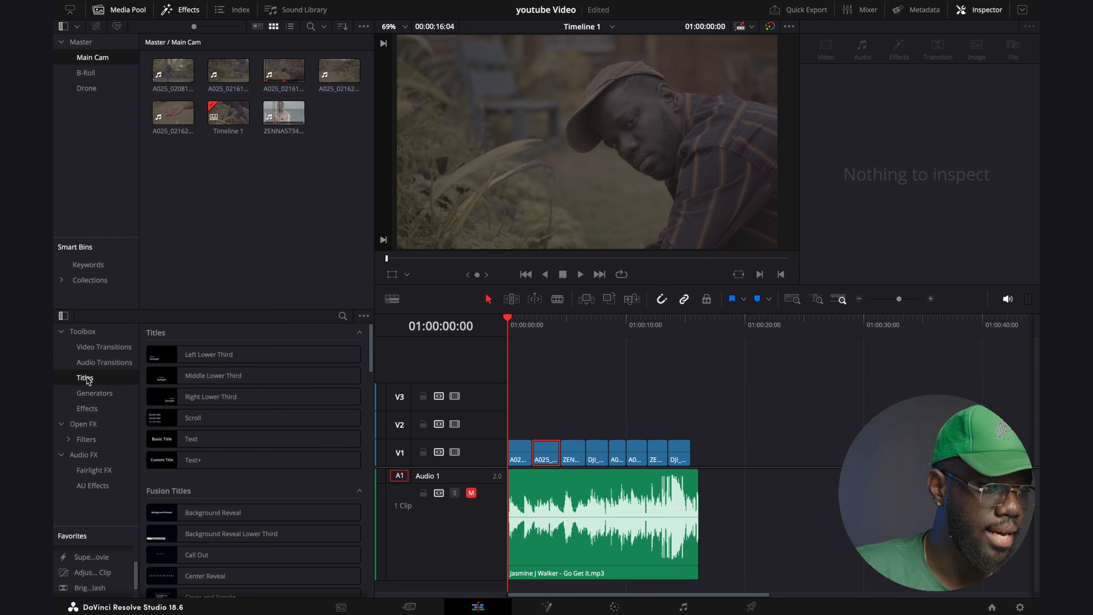
{"action": "left_click", "coordinate": [92, 347]}
{"action": "left_click", "coordinate": [100, 363]}
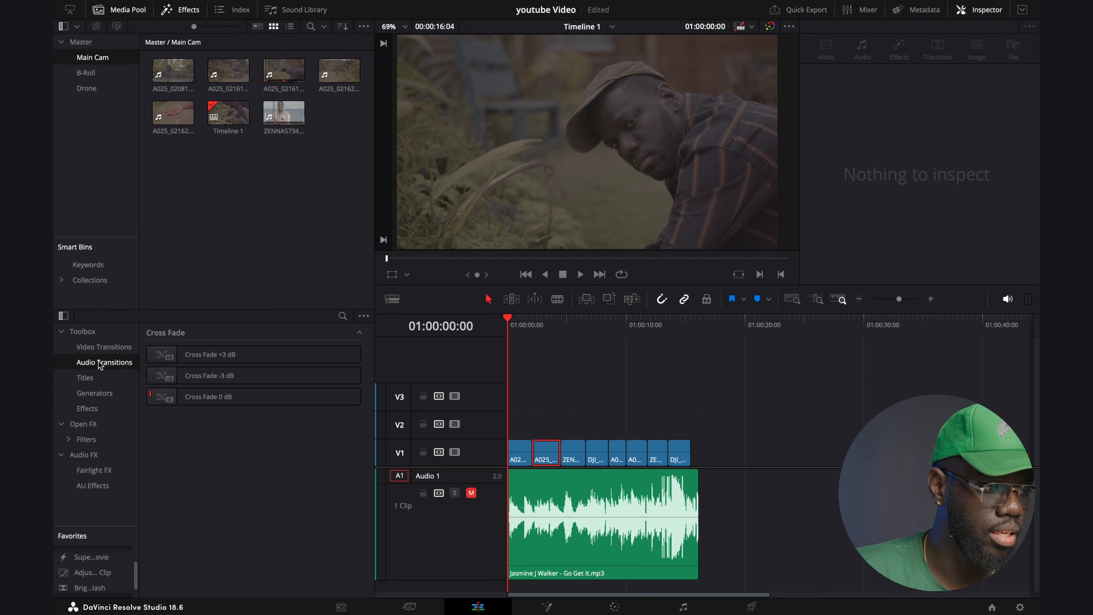
{"action": "left_click", "coordinate": [89, 409]}
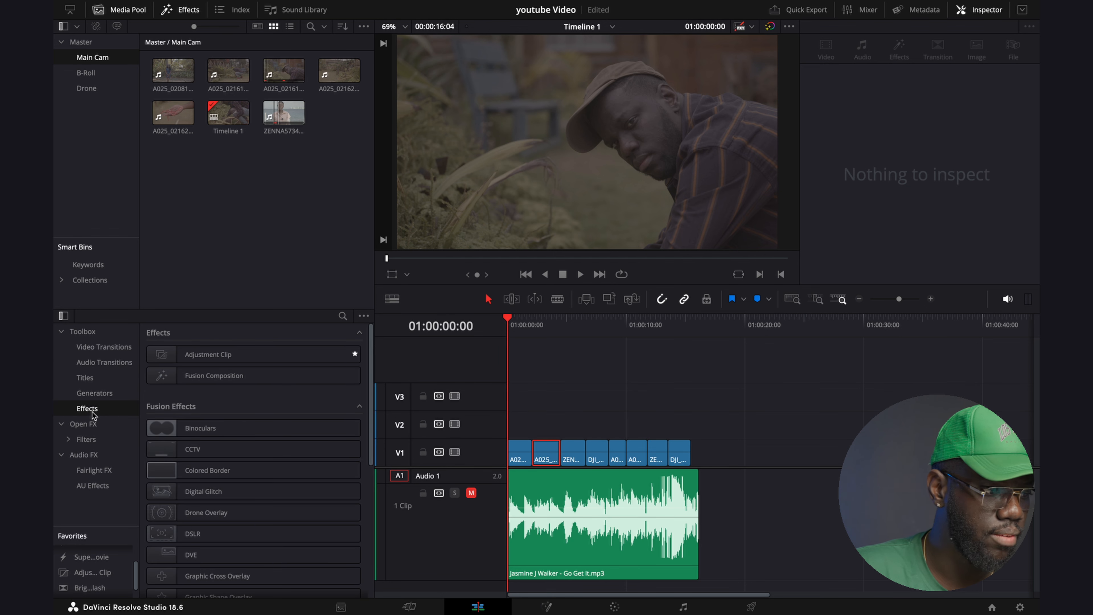
{"action": "left_click", "coordinate": [85, 439]}
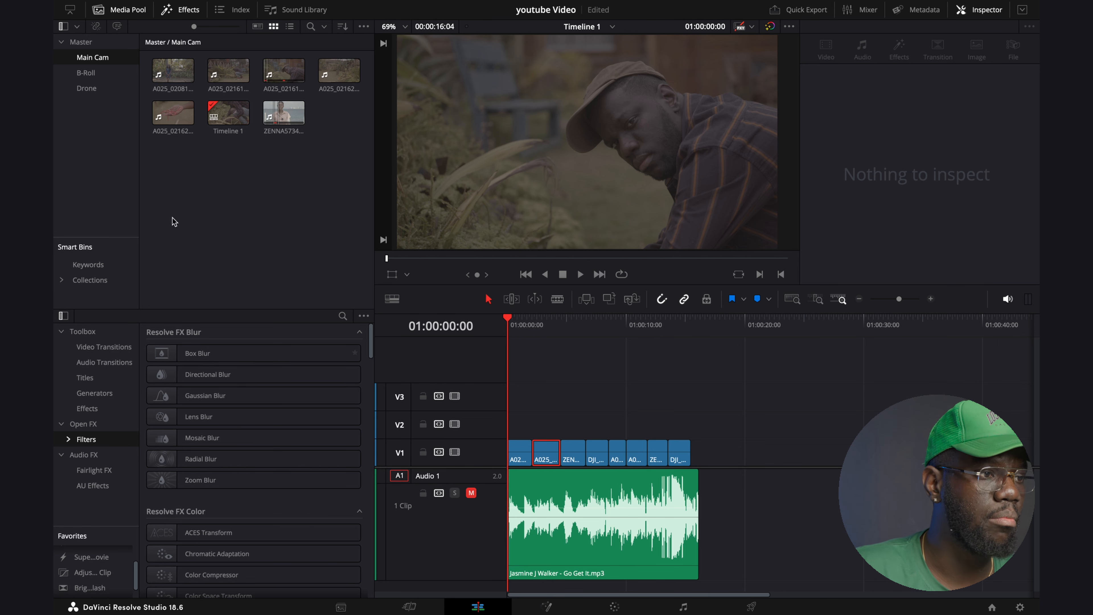
Hide the effects library, show it again and list its video transitions.
{"action": "left_click", "coordinate": [180, 13]}
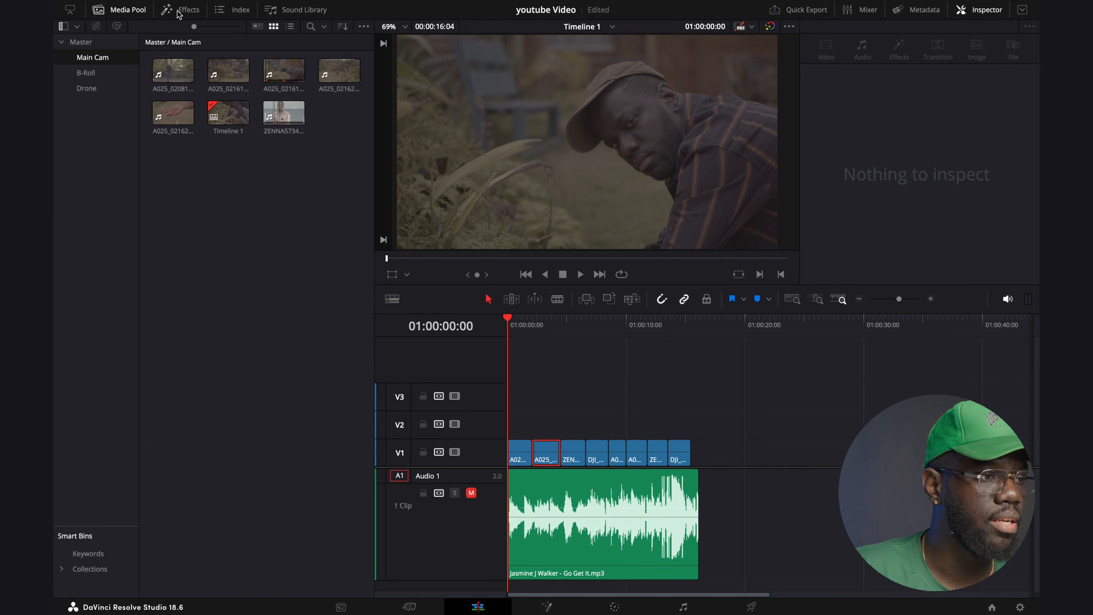
{"action": "left_click", "coordinate": [179, 13]}
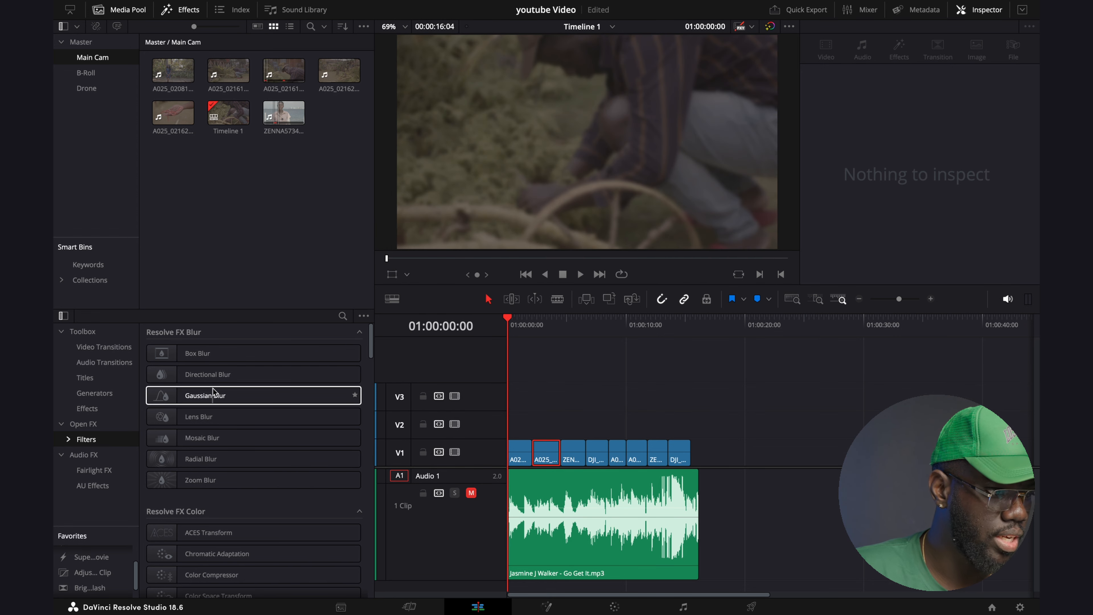
{"action": "left_click", "coordinate": [108, 348]}
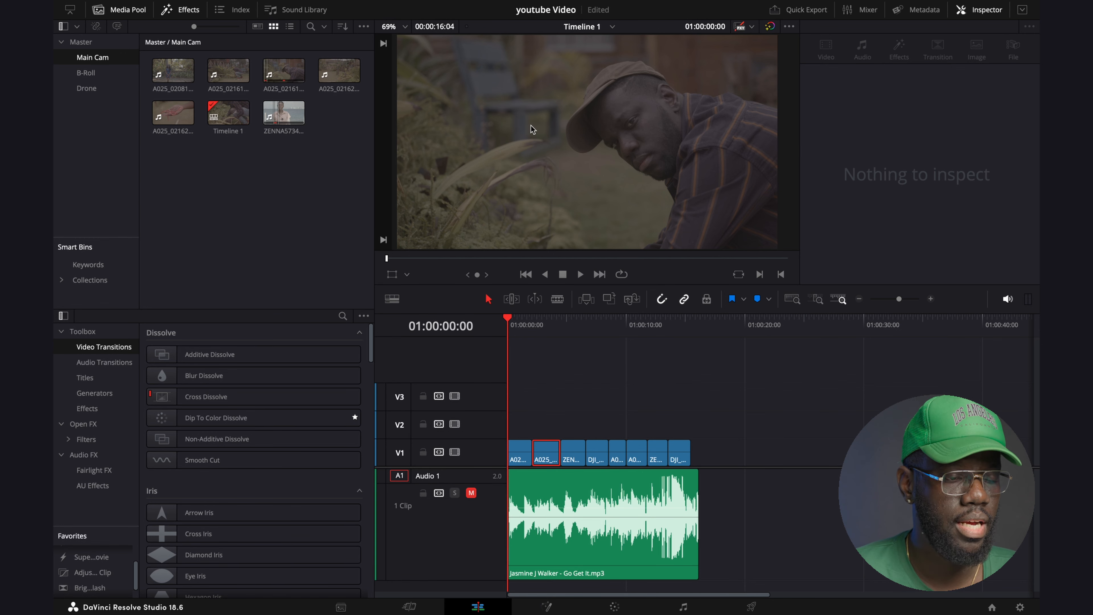
Scrub the timeline's opening back to its start and examine the video settings of clip A025_02161940_C082.braw from Transform to Super Scale.
{"action": "left_click", "coordinate": [516, 326]}
{"action": "left_click_drag", "start_coordinate": [517, 326], "coordinate": [450, 385]}
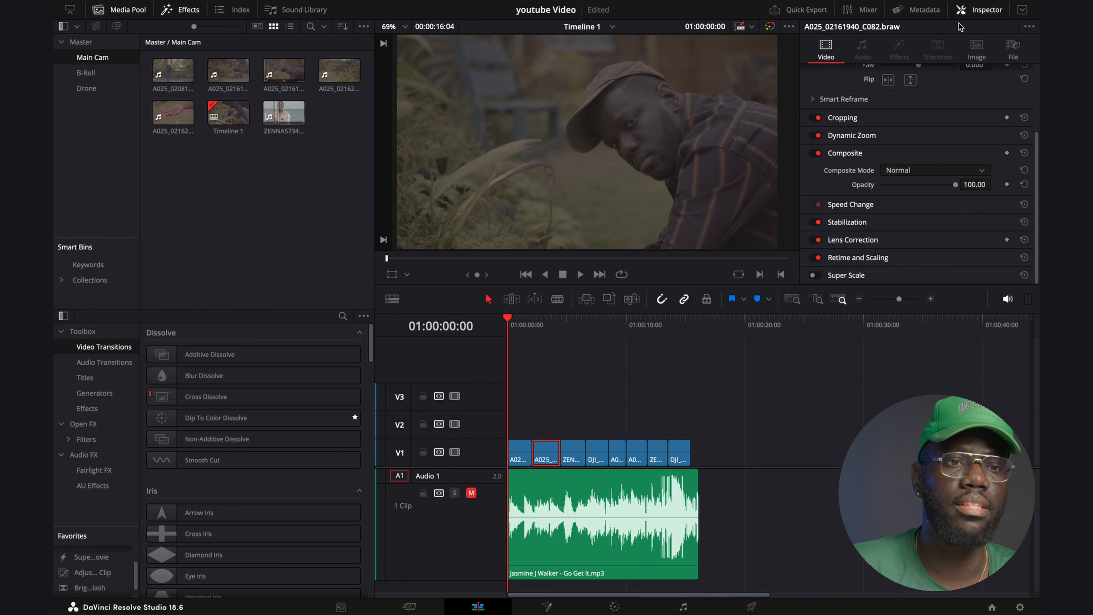
{"action": "scroll", "coordinate": [959, 180], "scroll_direction": "up", "scroll_amount": 5}
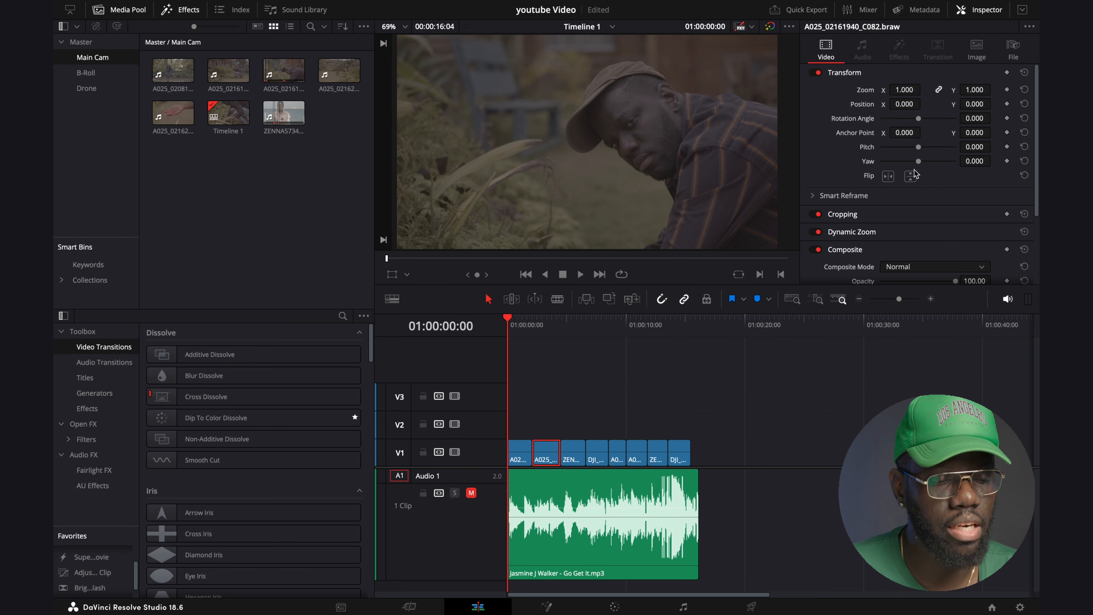
{"action": "scroll", "coordinate": [876, 224], "scroll_direction": "down", "scroll_amount": 2}
{"action": "scroll", "coordinate": [874, 224], "scroll_direction": "down", "scroll_amount": 3}
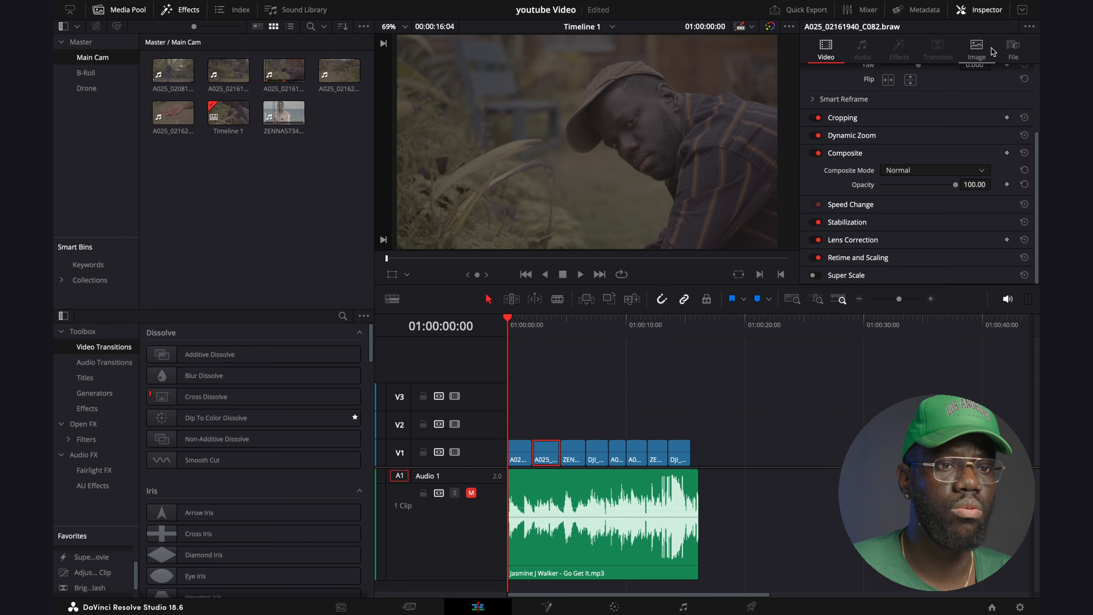
Hide the Inspector so the source and timeline viewers sit side by side.
{"action": "left_click", "coordinate": [975, 12]}
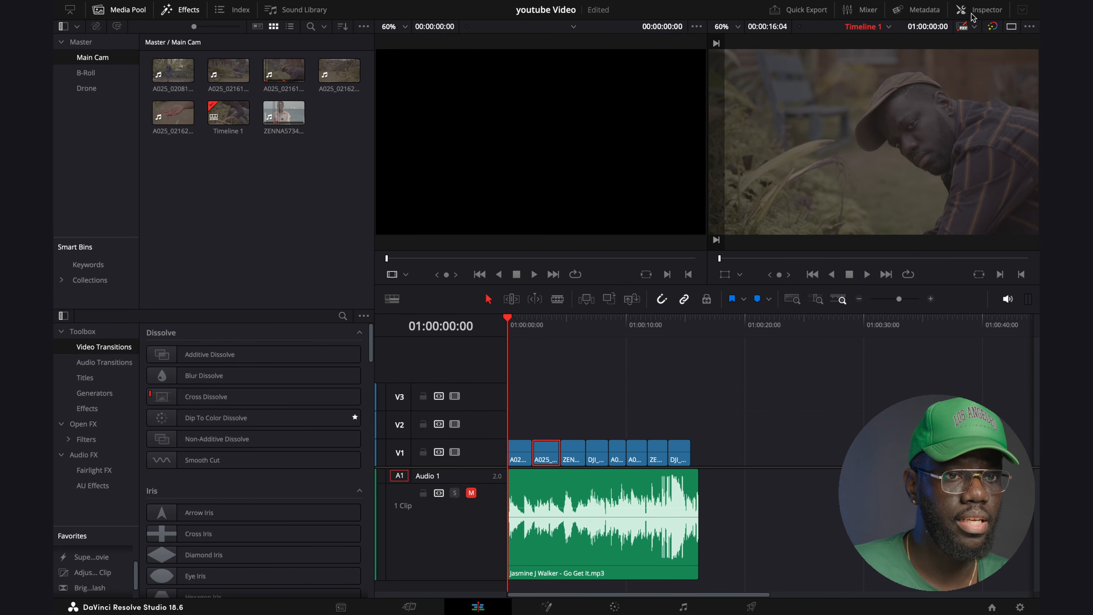
{"action": "left_click", "coordinate": [975, 12]}
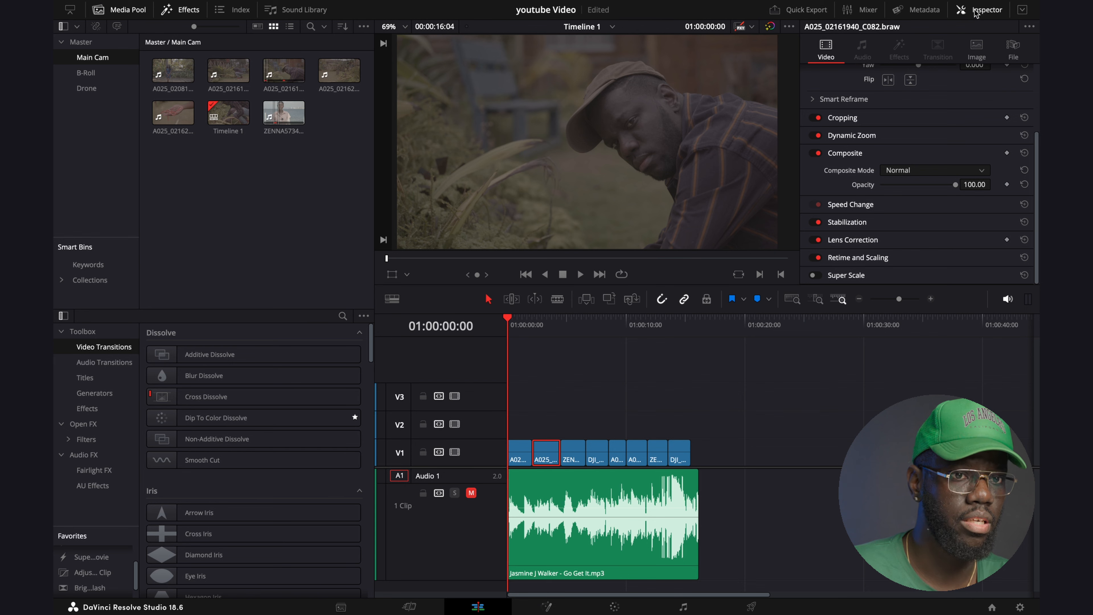
{"action": "left_click", "coordinate": [975, 12]}
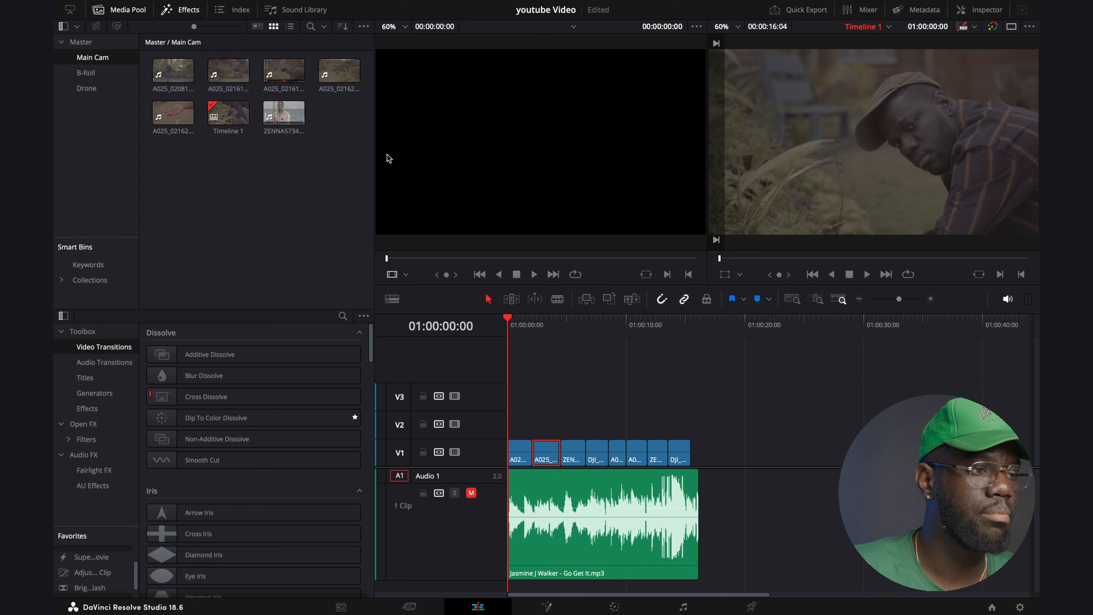
Load the first Main Cam clip in the source viewer and set its in point at 10:34:28:11.
{"action": "double_click", "coordinate": [173, 69]}
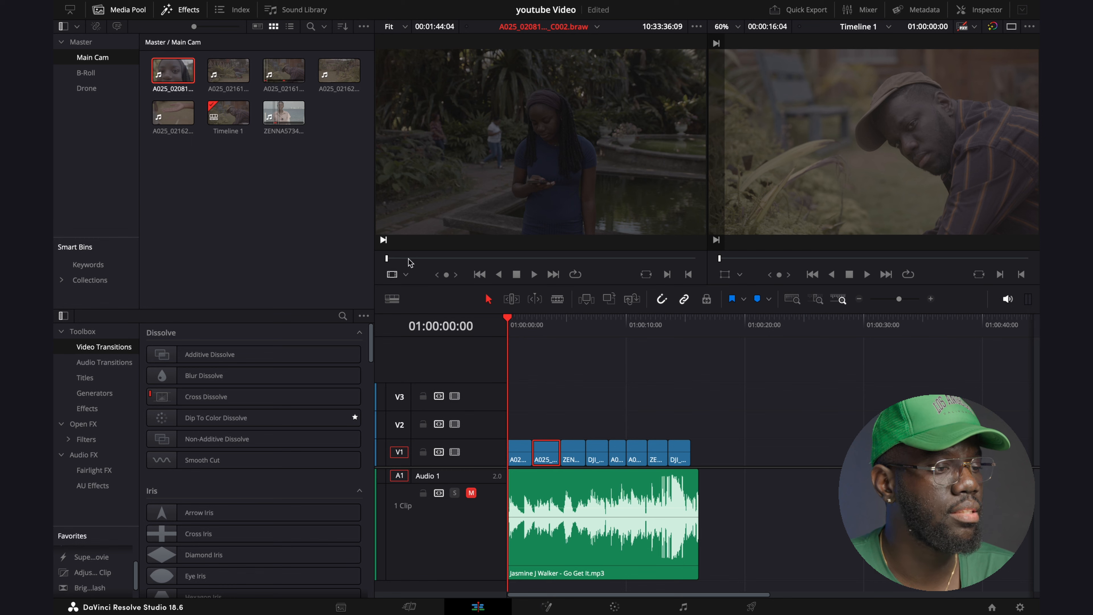
{"action": "left_click_drag", "start_coordinate": [389, 263], "coordinate": [540, 248]}
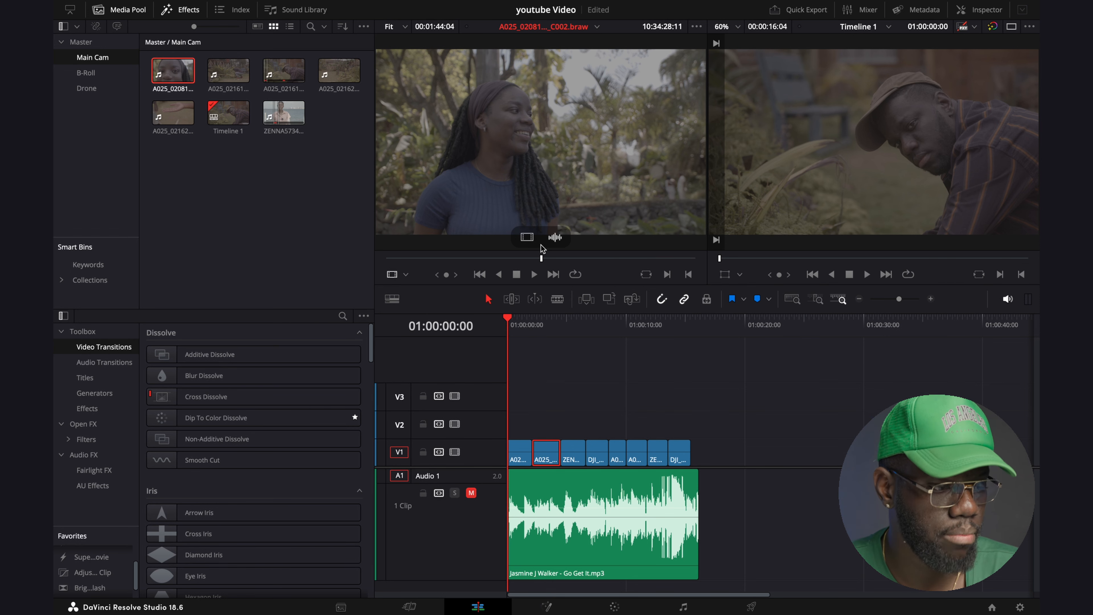
{"action": "key", "text": "i"}
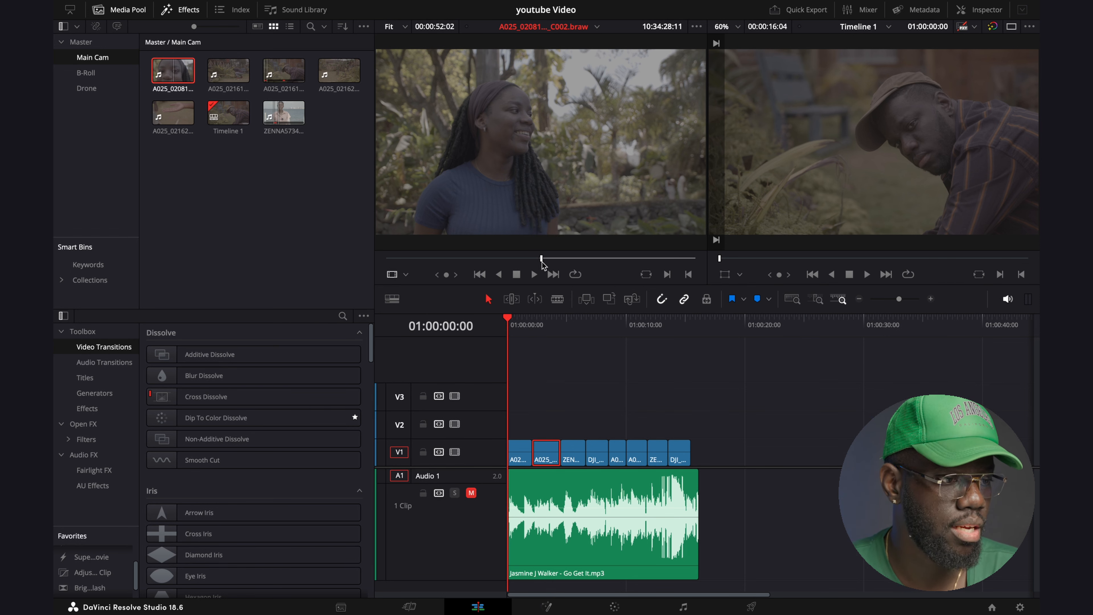
Play the source clip onward and set its out point at 10:34:34:12.
{"action": "left_click", "coordinate": [530, 276]}
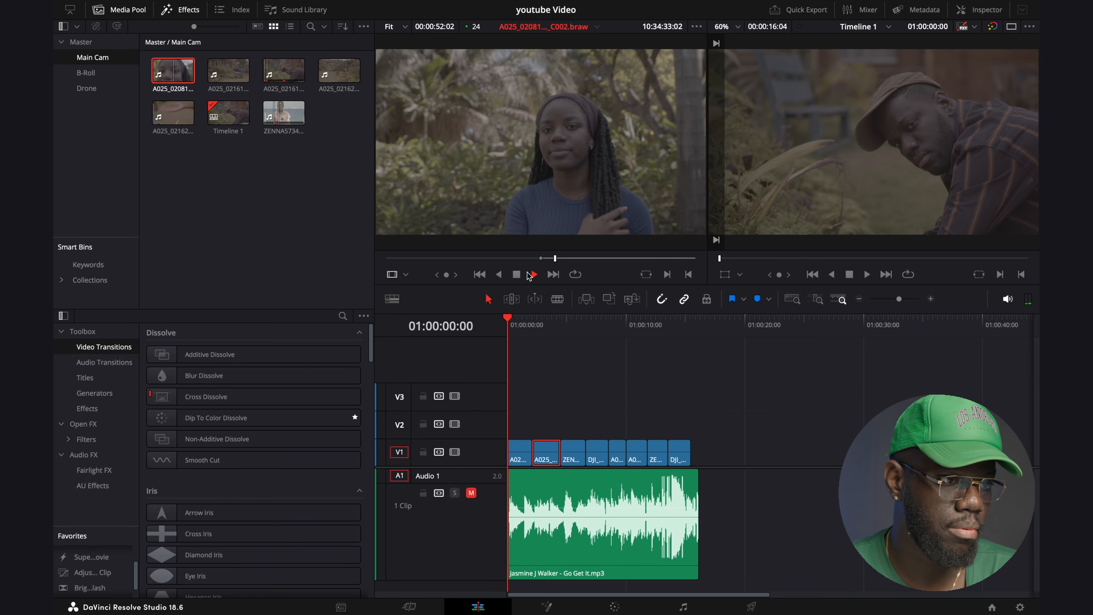
{"action": "left_click", "coordinate": [530, 276]}
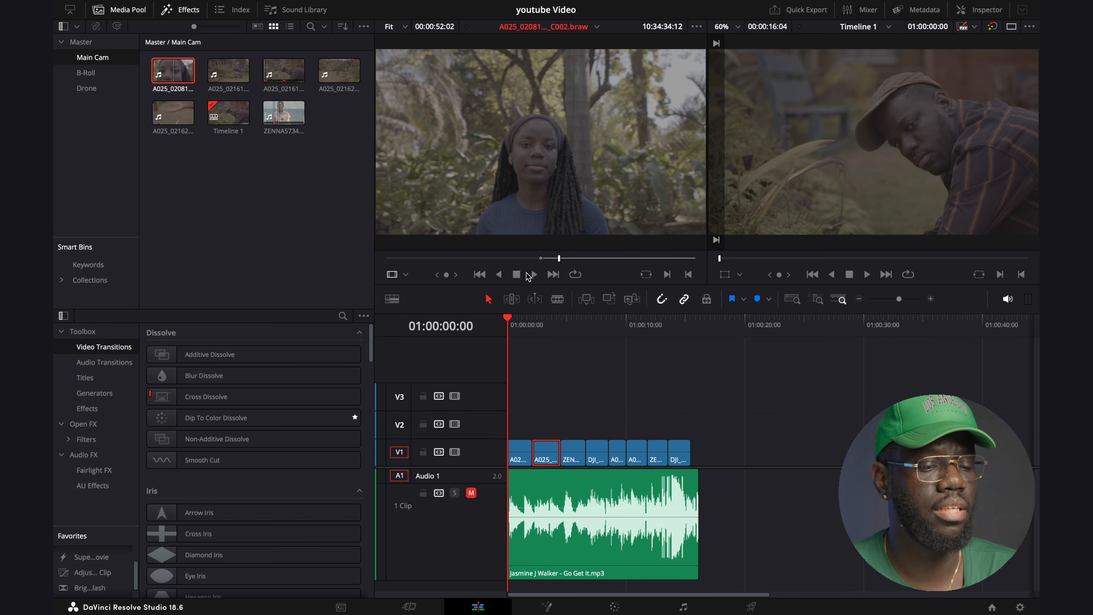
{"action": "key", "text": "o"}
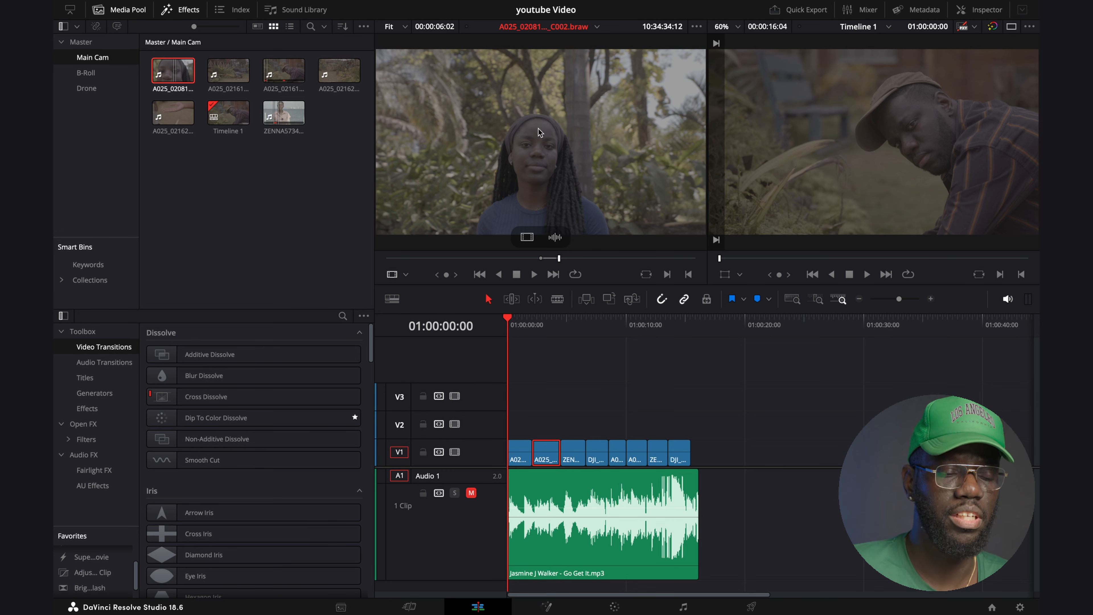
Try placing the marked source range after the existing timeline clips as linked video and audio, video only, and audio only.
{"action": "left_click_drag", "start_coordinate": [538, 129], "coordinate": [773, 460]}
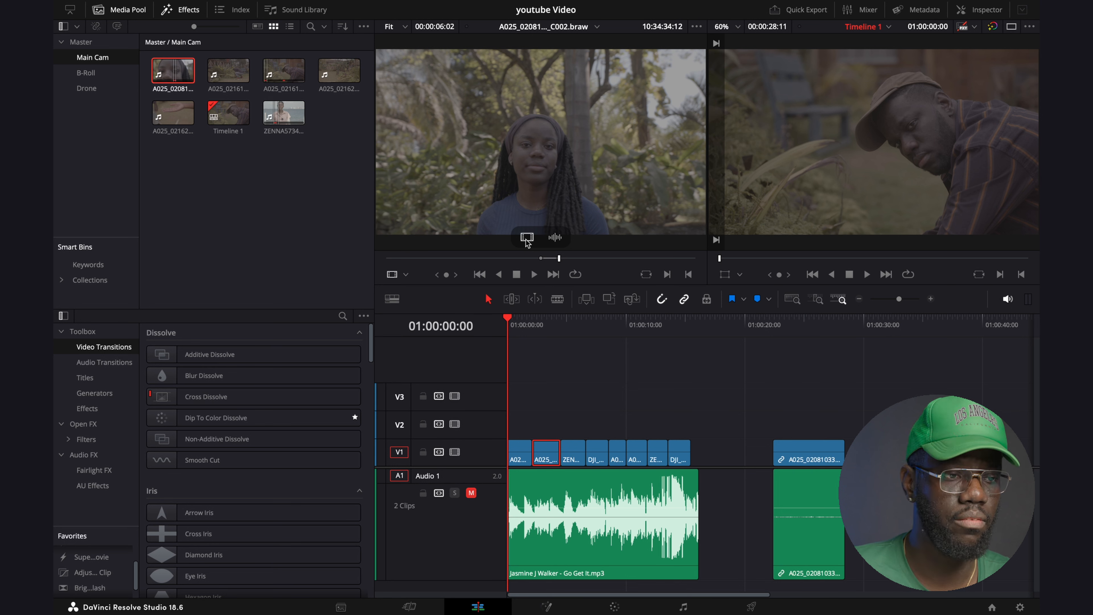
{"action": "left_click_drag", "start_coordinate": [526, 236], "coordinate": [840, 457]}
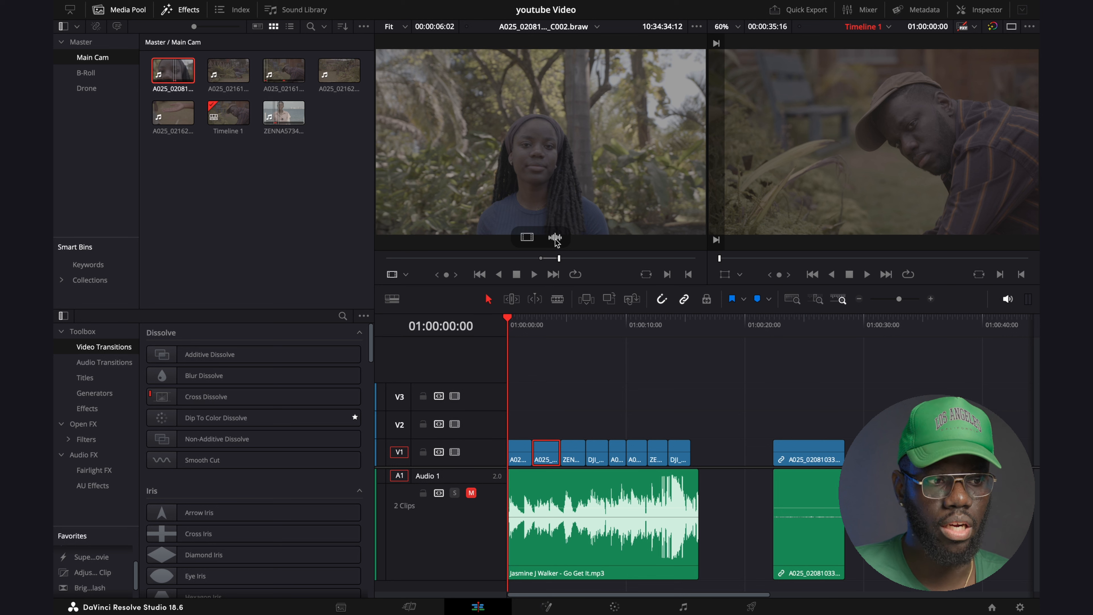
{"action": "left_click_drag", "start_coordinate": [555, 240], "coordinate": [881, 573]}
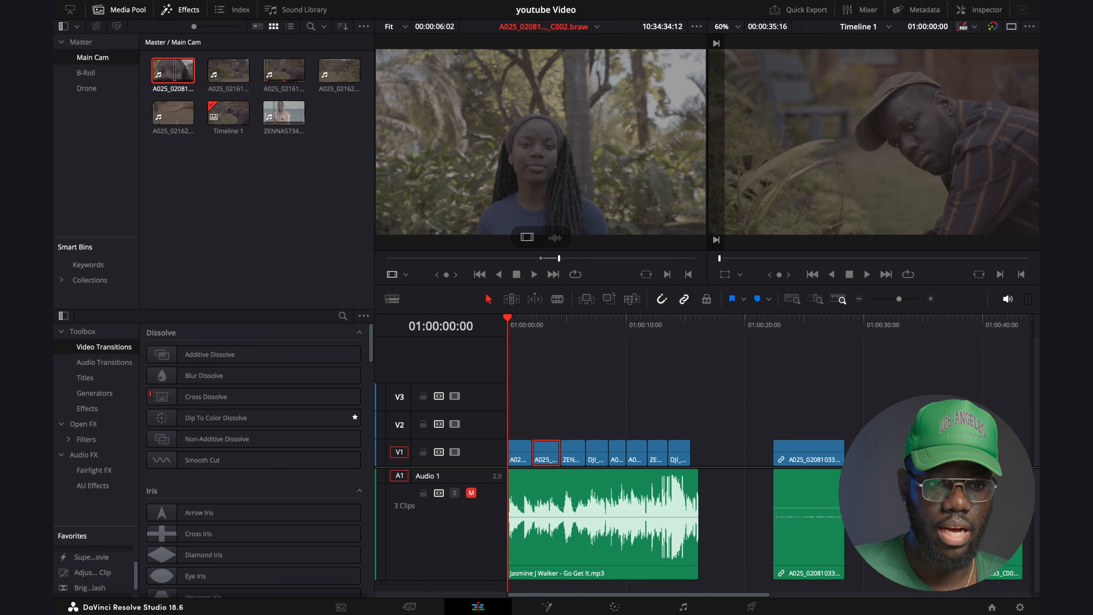
{"action": "left_click_drag", "start_coordinate": [951, 534], "coordinate": [932, 534]}
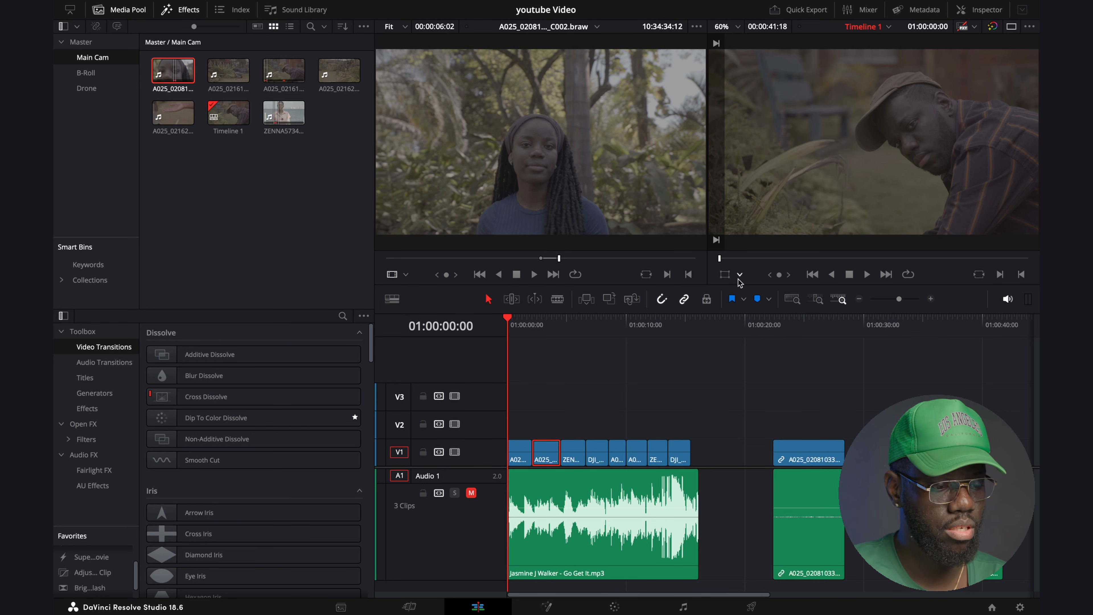
{"action": "key", "text": "super+z"}
{"action": "key", "text": "super+z"}
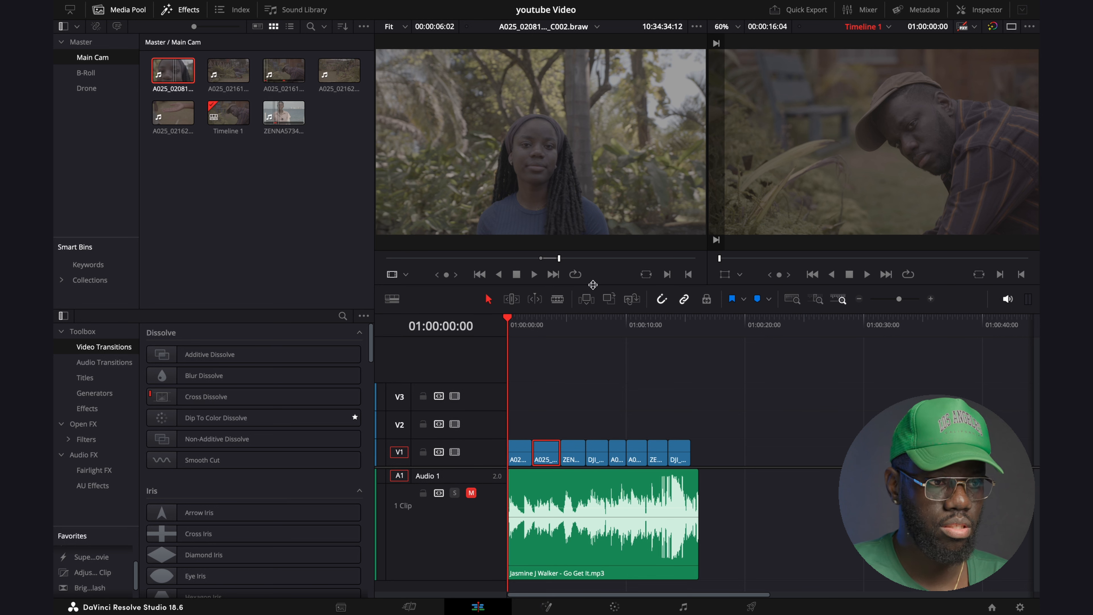
Shift every V1 clip after the first one further along the timeline, leaving a gap behind the first clip.
{"action": "left_click_drag", "start_coordinate": [751, 422], "coordinate": [599, 450]}
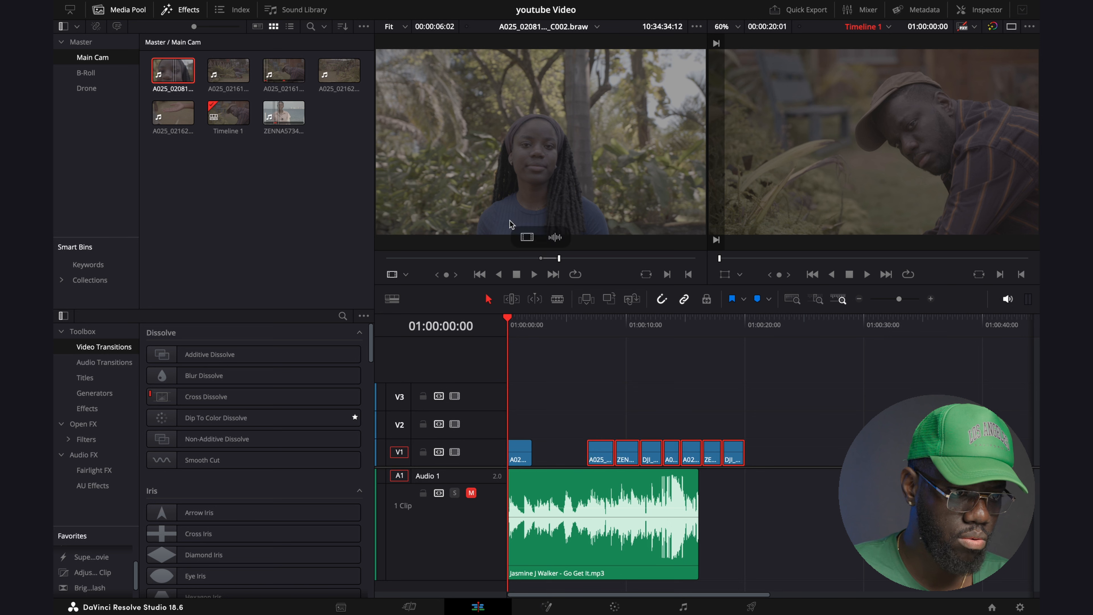
Add the marked source range as video only above the gap, shift the V1 clips after the gap further along, and move the new clip down into it.
{"action": "left_click_drag", "start_coordinate": [527, 239], "coordinate": [579, 407]}
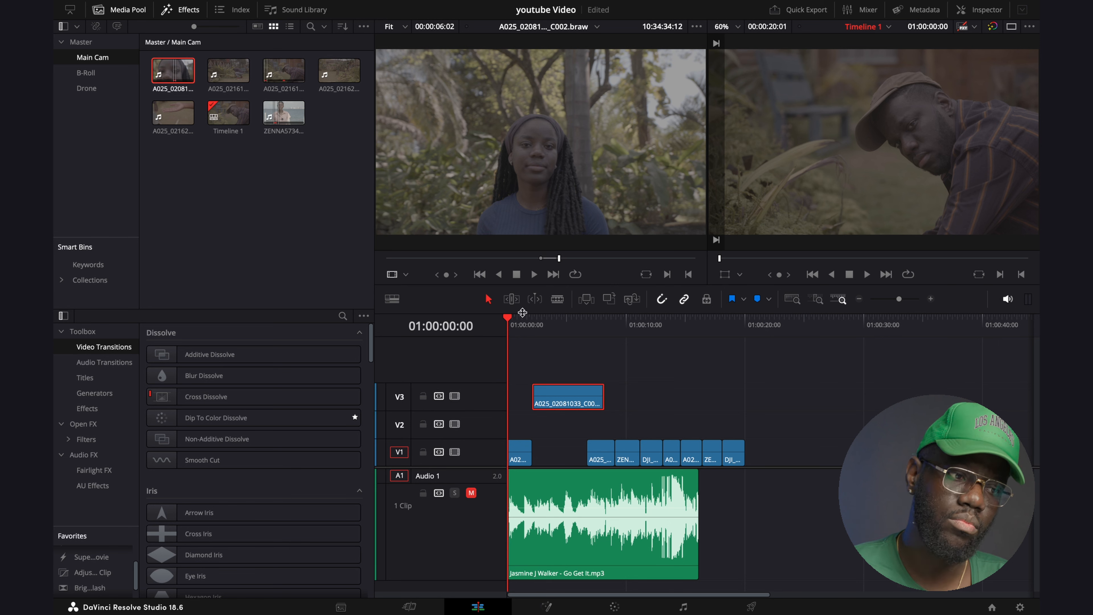
{"action": "left_click", "coordinate": [781, 447]}
{"action": "left_click_drag", "start_coordinate": [781, 447], "coordinate": [654, 457]}
{"action": "left_click_drag", "start_coordinate": [556, 406], "coordinate": [571, 452]}
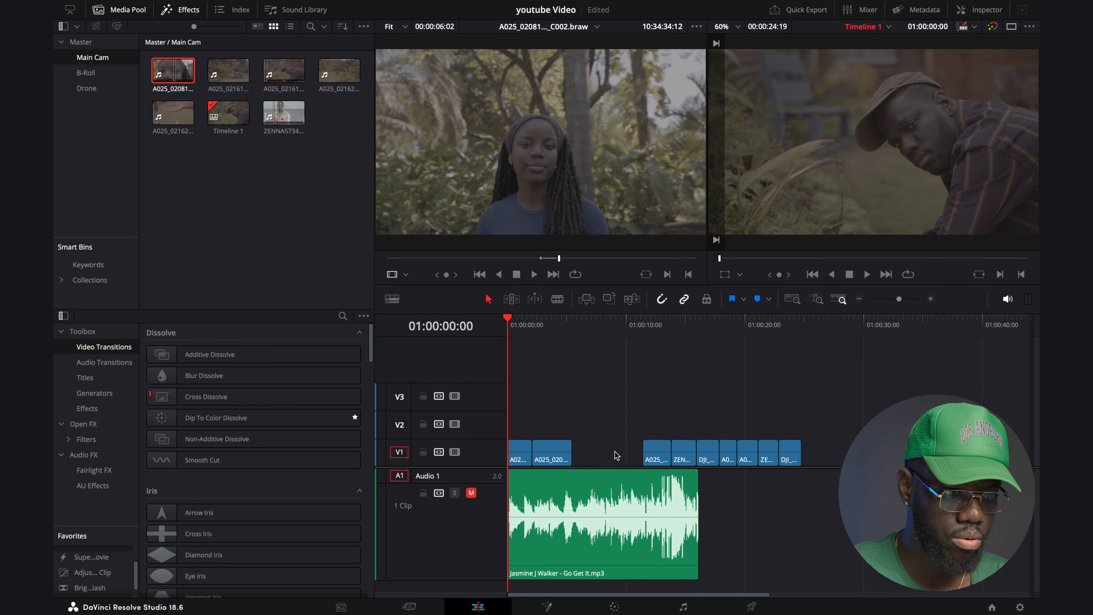
Ripple delete the gap behind the newly placed second clip on V1.
{"action": "right_click", "coordinate": [614, 452]}
{"action": "left_click", "coordinate": [641, 490]}
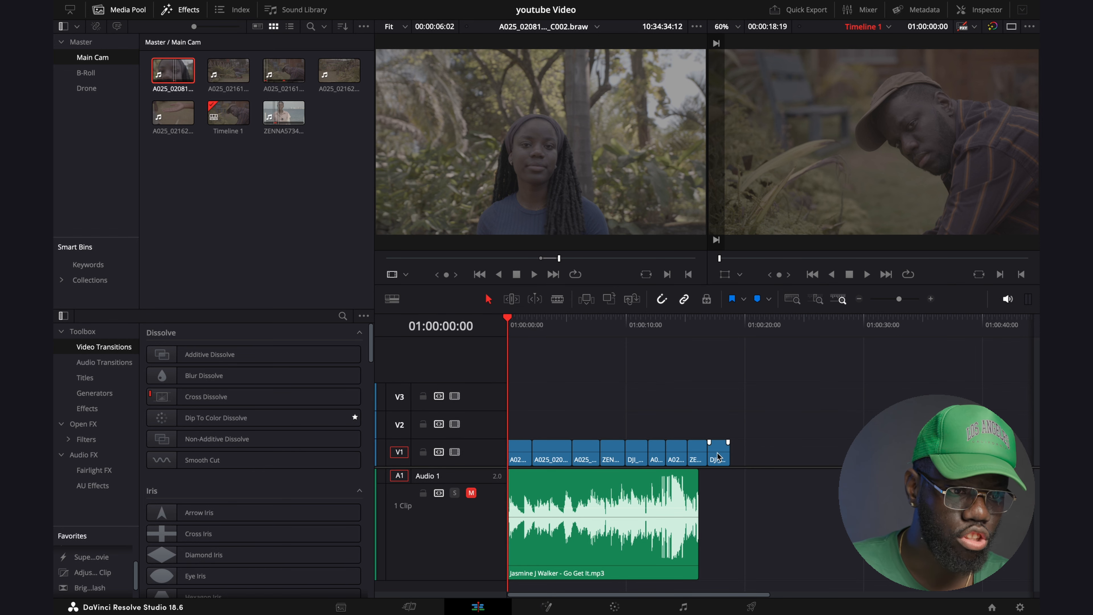
{"action": "mouse_move", "coordinate": [717, 452]}
{"action": "left_mouse_down"}
{"action": "mouse_move", "coordinate": [862, 419]}
{"action": "mouse_move", "coordinate": [635, 398]}
{"action": "mouse_move", "coordinate": [715, 450]}
{"action": "mouse_move", "coordinate": [698, 451]}
{"action": "mouse_move", "coordinate": [687, 407]}
{"action": "mouse_move", "coordinate": [754, 435]}
{"action": "mouse_move", "coordinate": [697, 450]}
{"action": "mouse_move", "coordinate": [785, 449]}
{"action": "mouse_move", "coordinate": [730, 450]}
{"action": "left_mouse_up"}
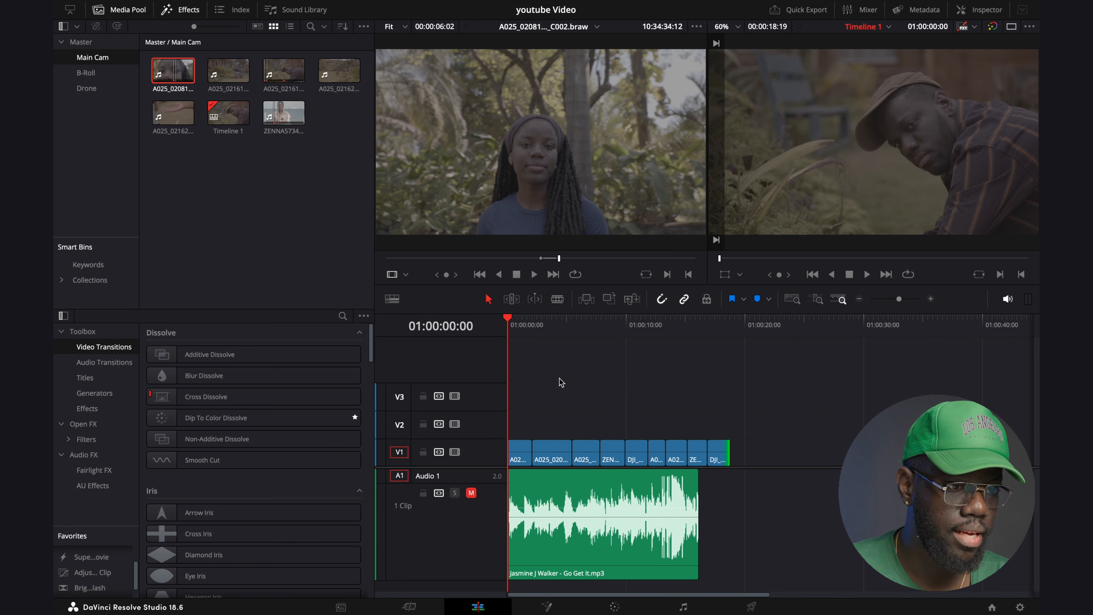
Activate the Blade tool over the V1 clips and turn timeline snapping off.
{"action": "left_click", "coordinate": [558, 300]}
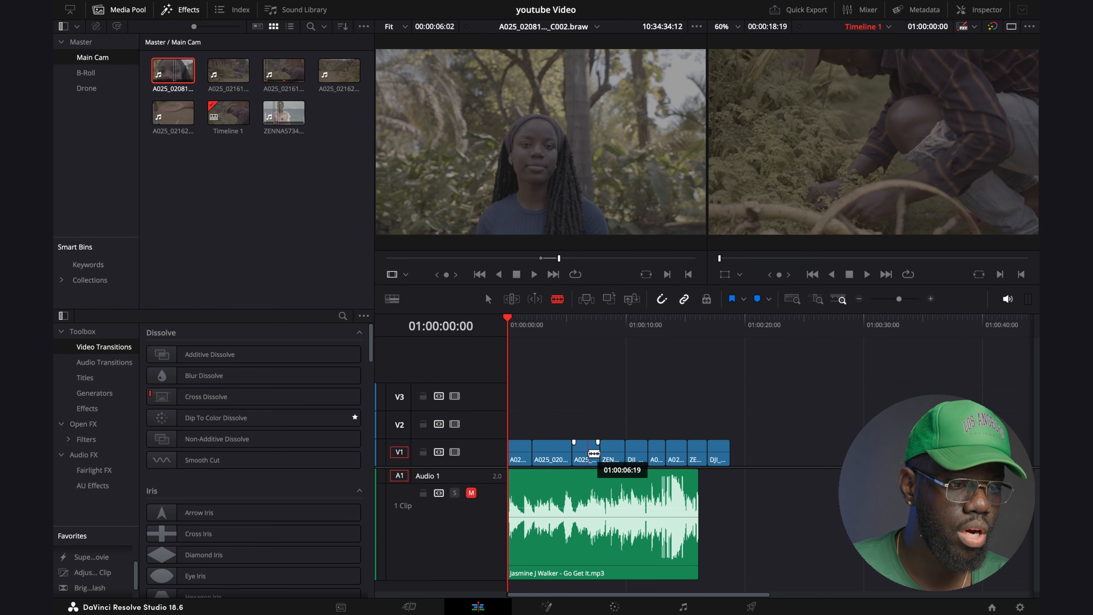
{"action": "left_click", "coordinate": [594, 453]}
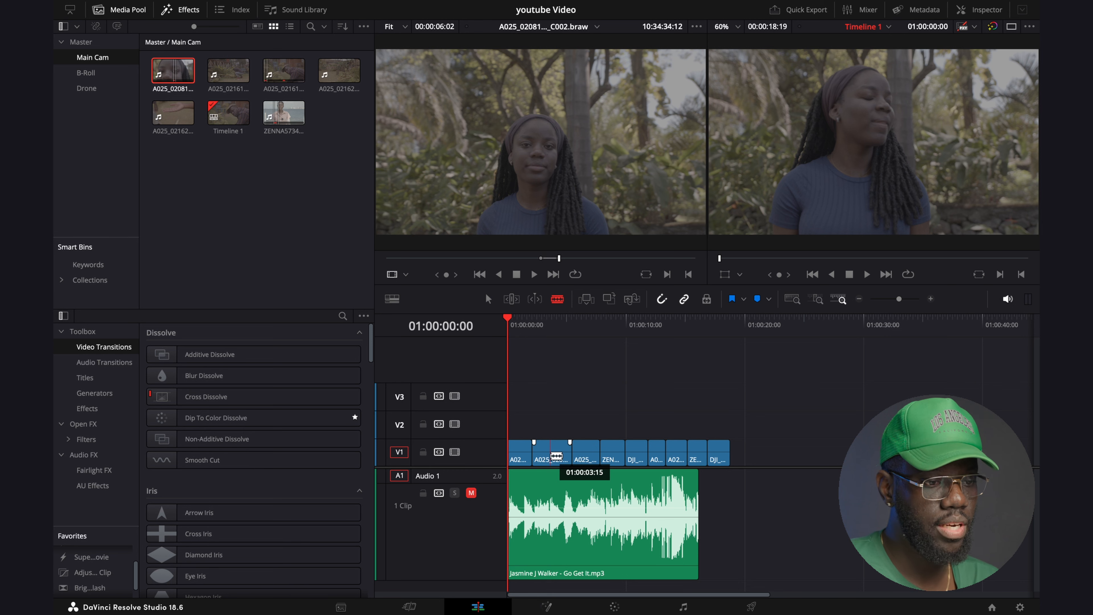
{"action": "left_click", "coordinate": [663, 299]}
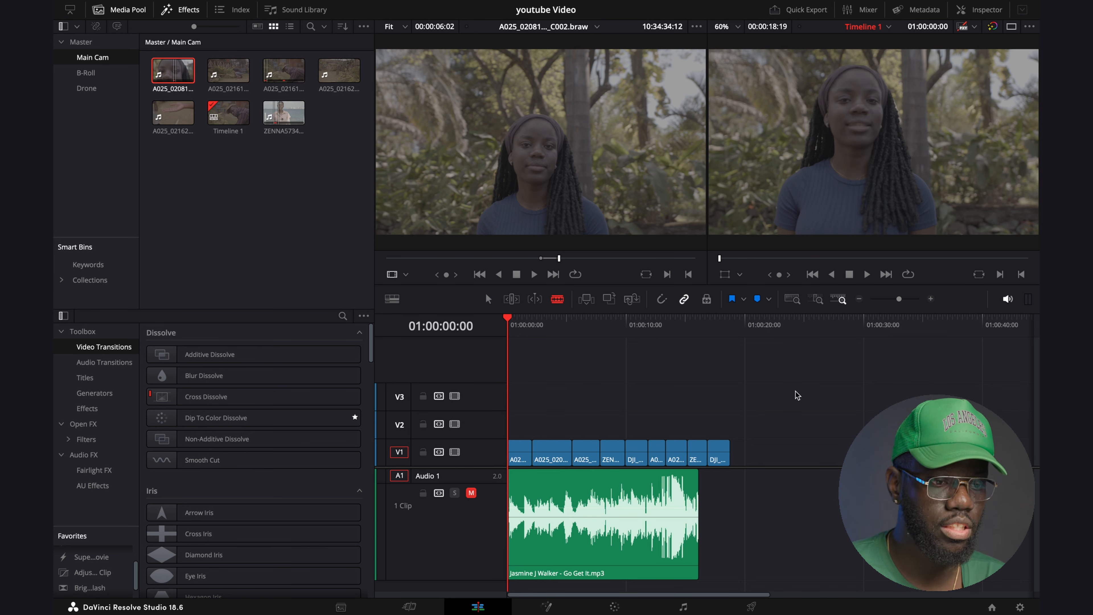
Select every V1 clip after the first one and shift them slightly, leaving a small gap behind the first clip.
{"action": "left_click_drag", "start_coordinate": [813, 426], "coordinate": [554, 455]}
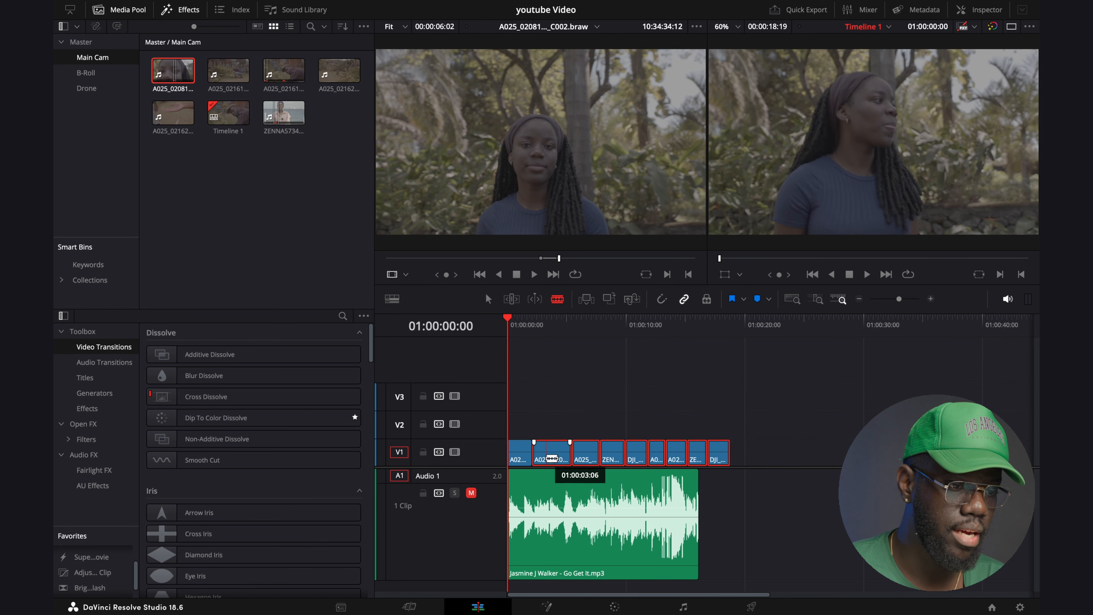
{"action": "key", "text": "a"}
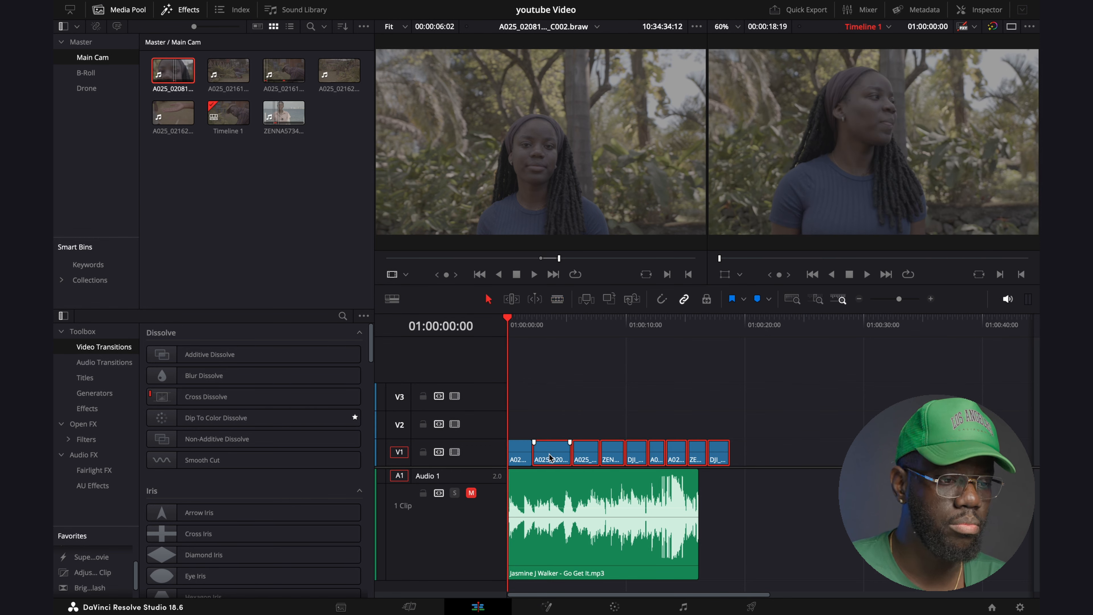
{"action": "mouse_move", "coordinate": [550, 456]}
{"action": "left_mouse_down"}
{"action": "mouse_move", "coordinate": [676, 463]}
{"action": "mouse_move", "coordinate": [551, 467]}
{"action": "left_mouse_up"}
{"action": "key", "text": "super+equal"}
{"action": "key", "text": "super+equal"}
{"action": "key", "text": "super+equal"}
{"action": "key", "text": "super+equal"}
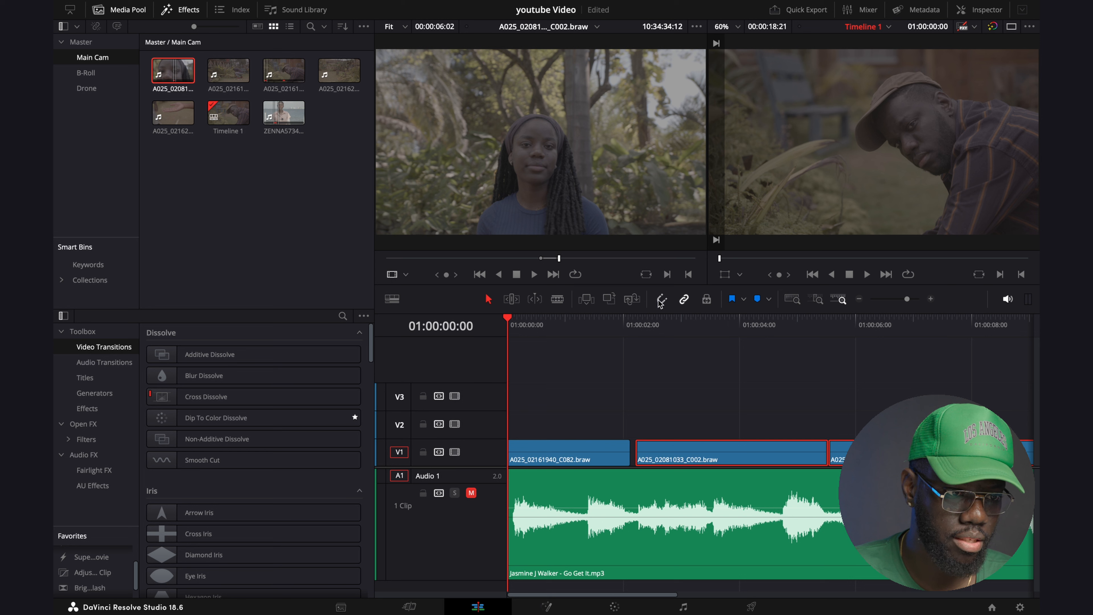
Try moving the selected V1 clips after toggling snapping, widening the gap behind the first clip.
{"action": "left_click_drag", "start_coordinate": [670, 451], "coordinate": [752, 462]}
{"action": "left_click", "coordinate": [661, 300]}
{"action": "left_click_drag", "start_coordinate": [763, 456], "coordinate": [762, 457]}
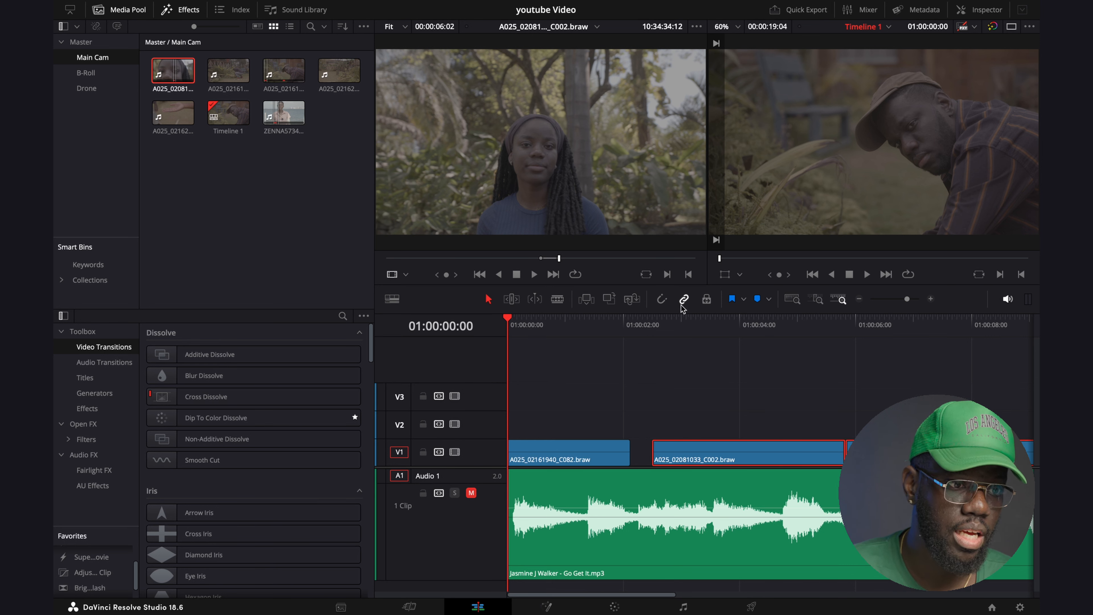
{"action": "key", "text": "super+z"}
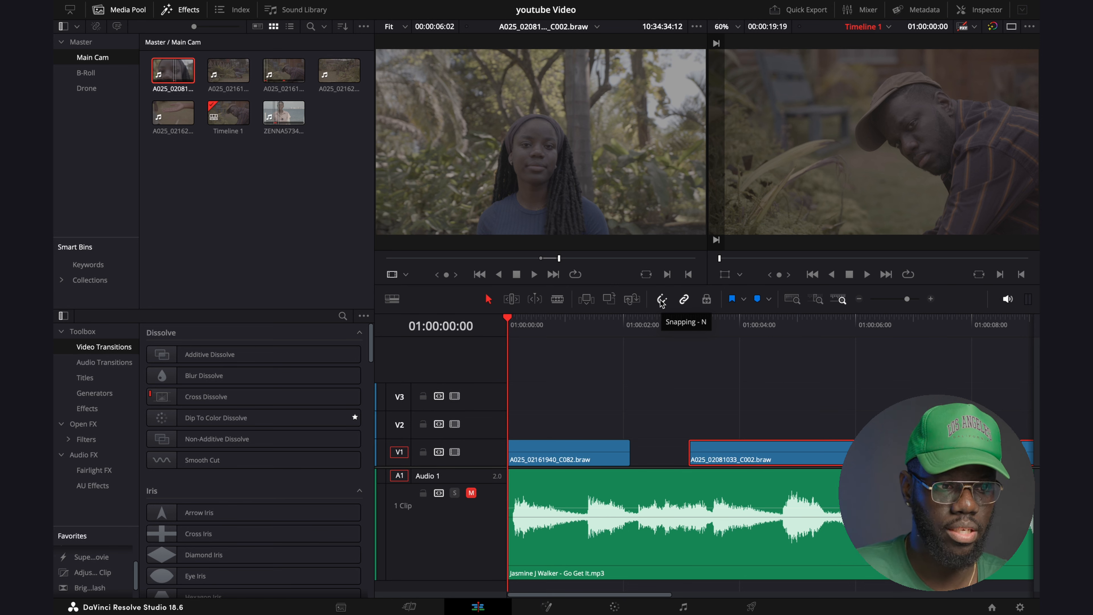
Ripple delete the gap between the first two V1 clips, and undo the deletion.
{"action": "left_click", "coordinate": [665, 455]}
{"action": "right_click", "coordinate": [666, 455]}
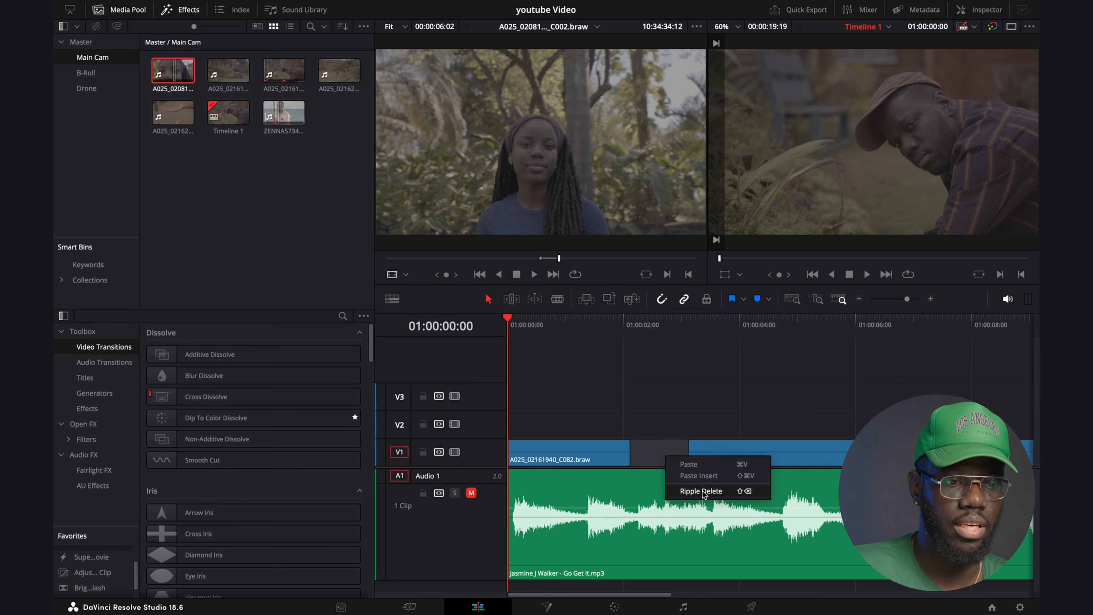
{"action": "left_click", "coordinate": [701, 492]}
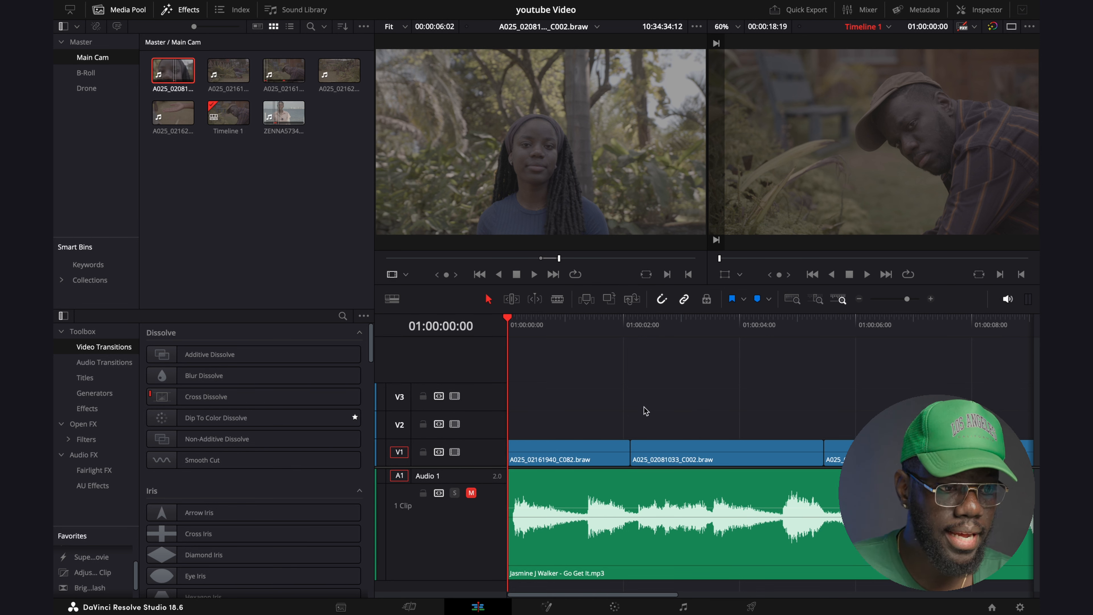
{"action": "key", "text": "super+z"}
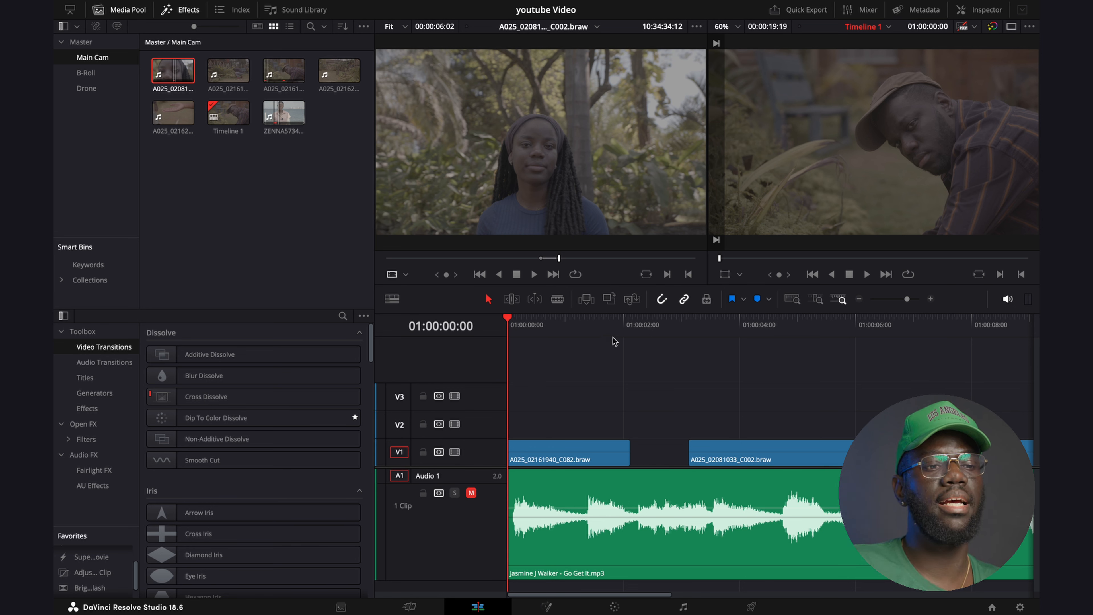
Try closing the gap by moving only the second V1 clip against the first, and undo the move.
{"action": "left_click", "coordinate": [557, 299]}
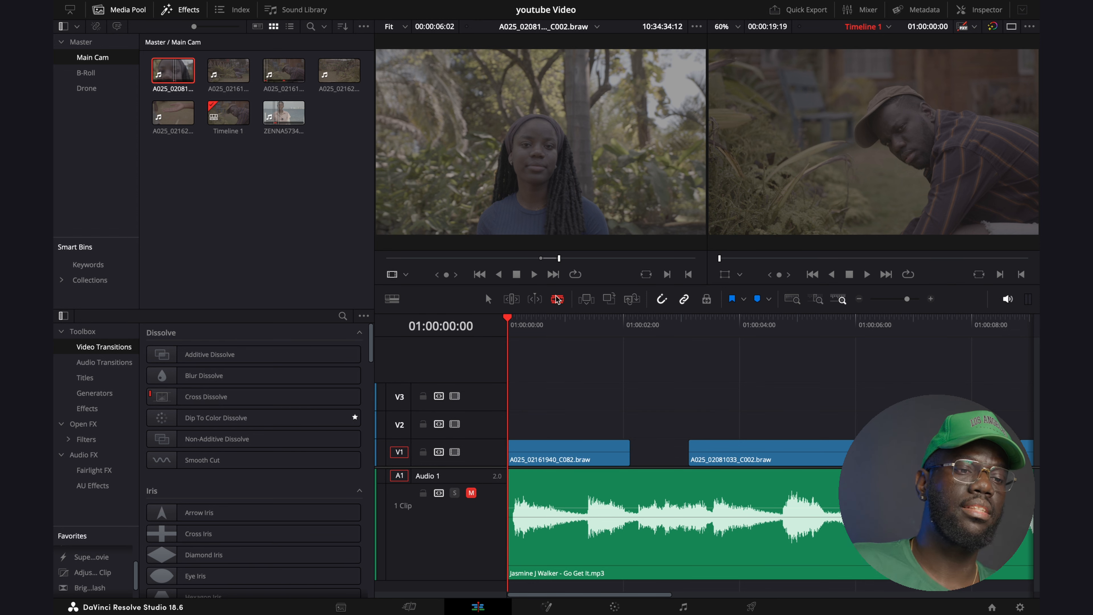
{"action": "left_click", "coordinate": [489, 299]}
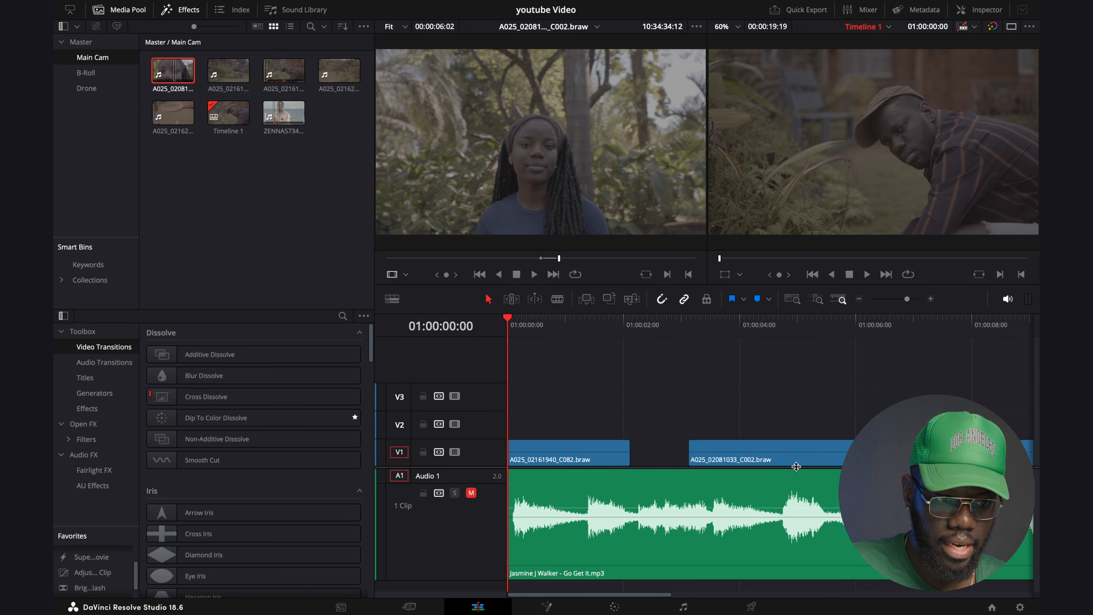
{"action": "left_click_drag", "start_coordinate": [795, 463], "coordinate": [740, 463]}
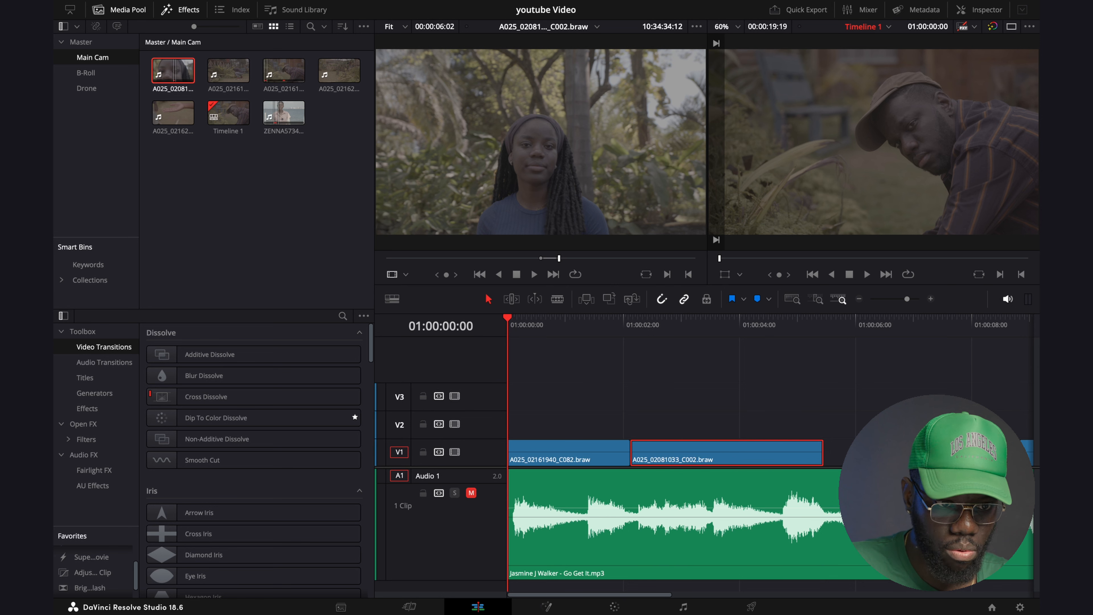
{"action": "left_click", "coordinate": [829, 449]}
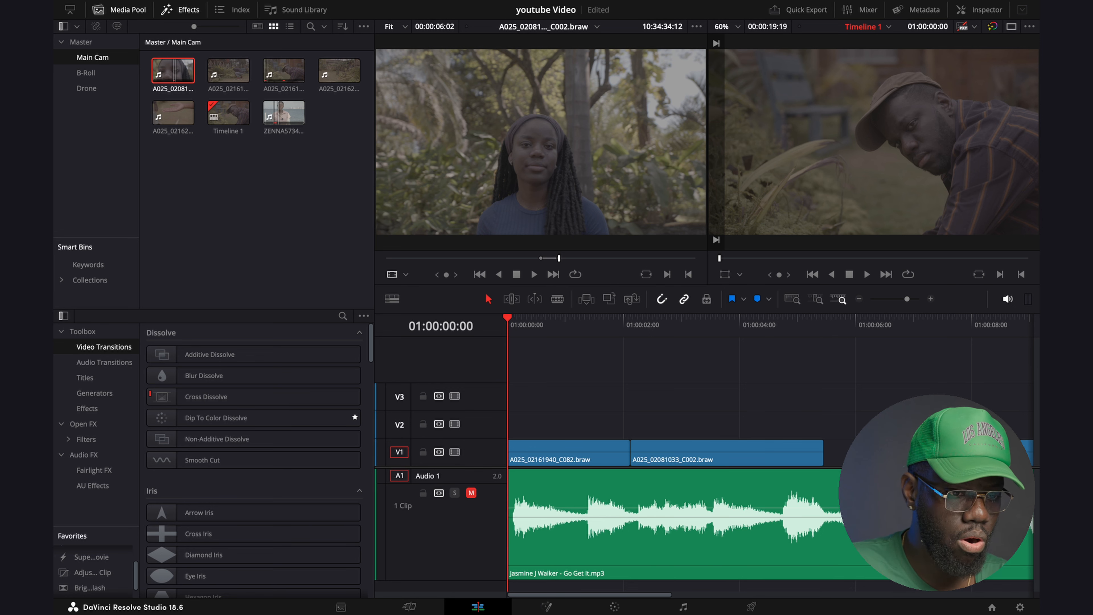
{"action": "key", "text": "super+minus"}
{"action": "key", "text": "super+minus"}
{"action": "key", "text": "super+z"}
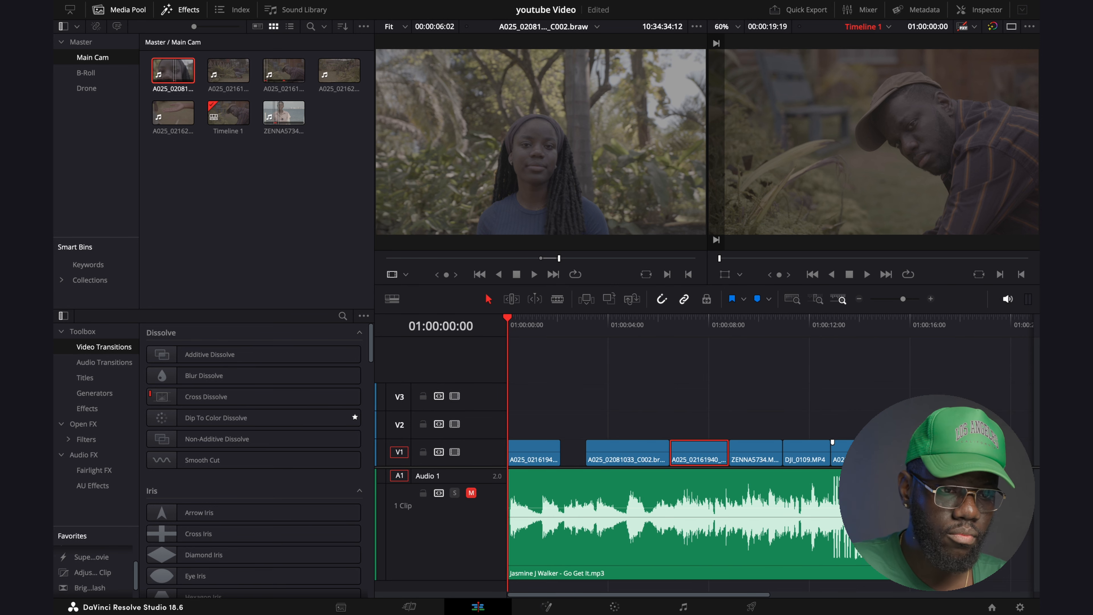
Select every V1 clip after the first and shift them well along the timeline, leaving a wide gap.
{"action": "key", "text": "super+minus"}
{"action": "left_click_drag", "start_coordinate": [822, 447], "coordinate": [607, 456]}
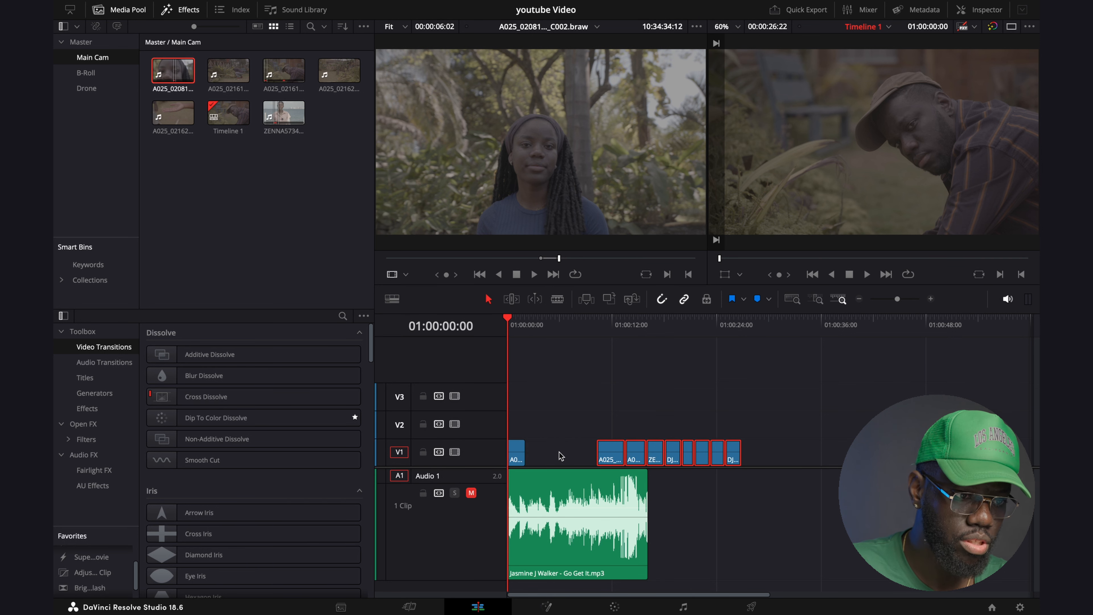
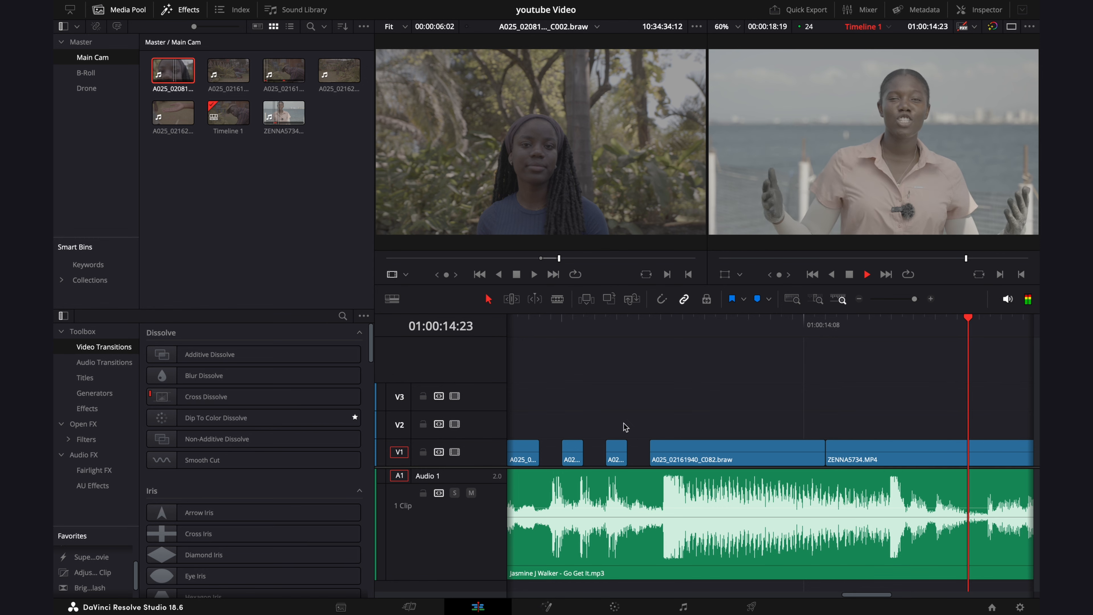
Stop the timeline playback and return the playhead to the start of the timeline.
{"action": "key", "text": "space"}
{"action": "scroll", "coordinate": [654, 465], "scroll_direction": "down", "scroll_amount": 2}
{"action": "scroll", "coordinate": [642, 472], "scroll_direction": "down", "scroll_amount": 5}
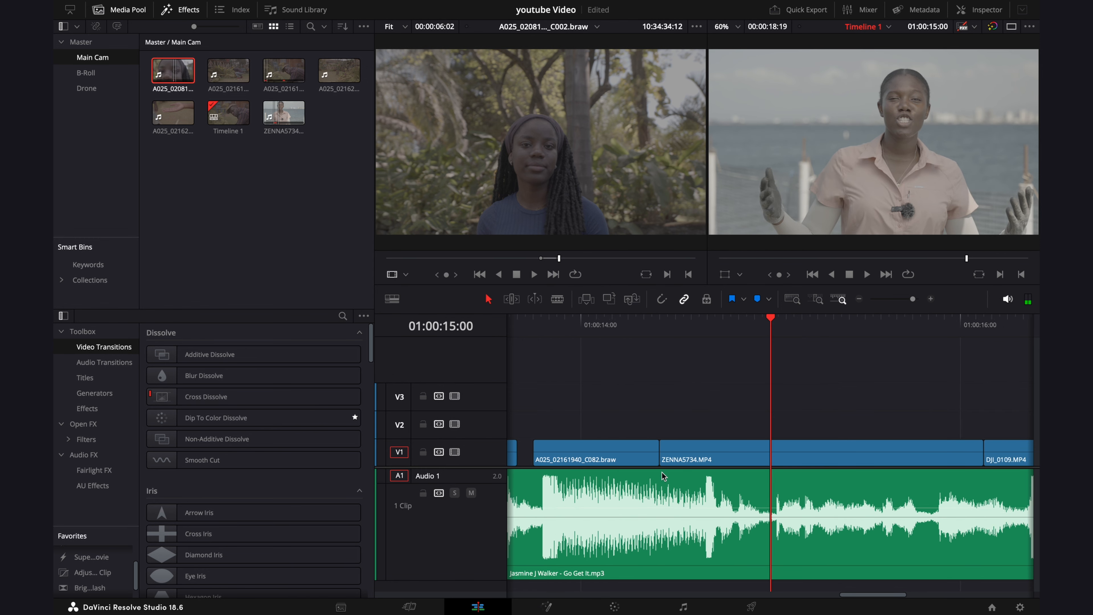
{"action": "scroll", "coordinate": [642, 484], "scroll_direction": "down", "scroll_amount": 3}
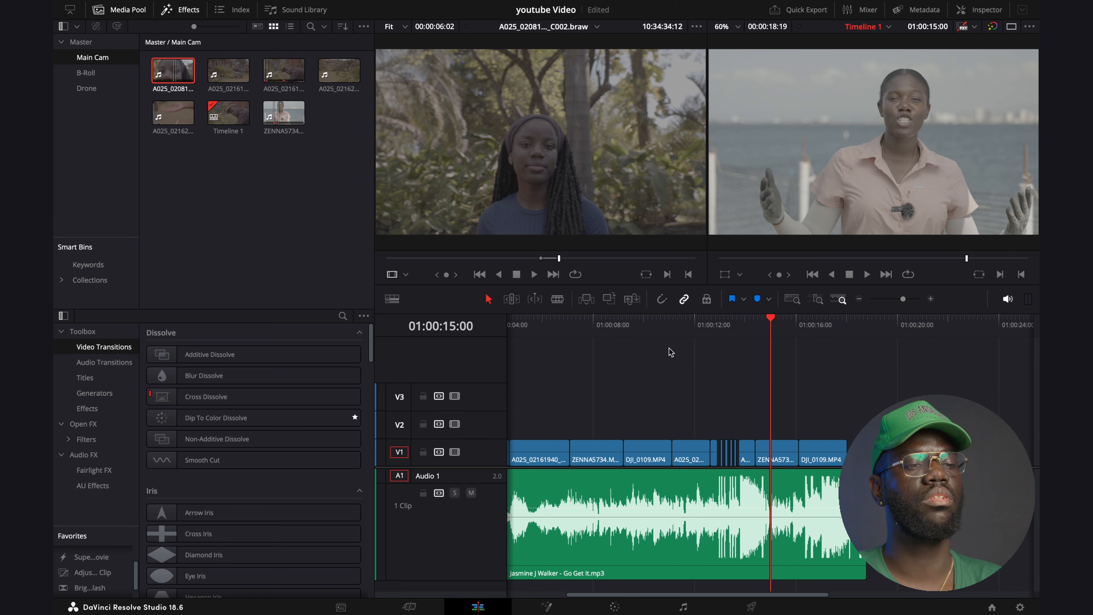
{"action": "left_click", "coordinate": [623, 330]}
{"action": "key", "text": "Home"}
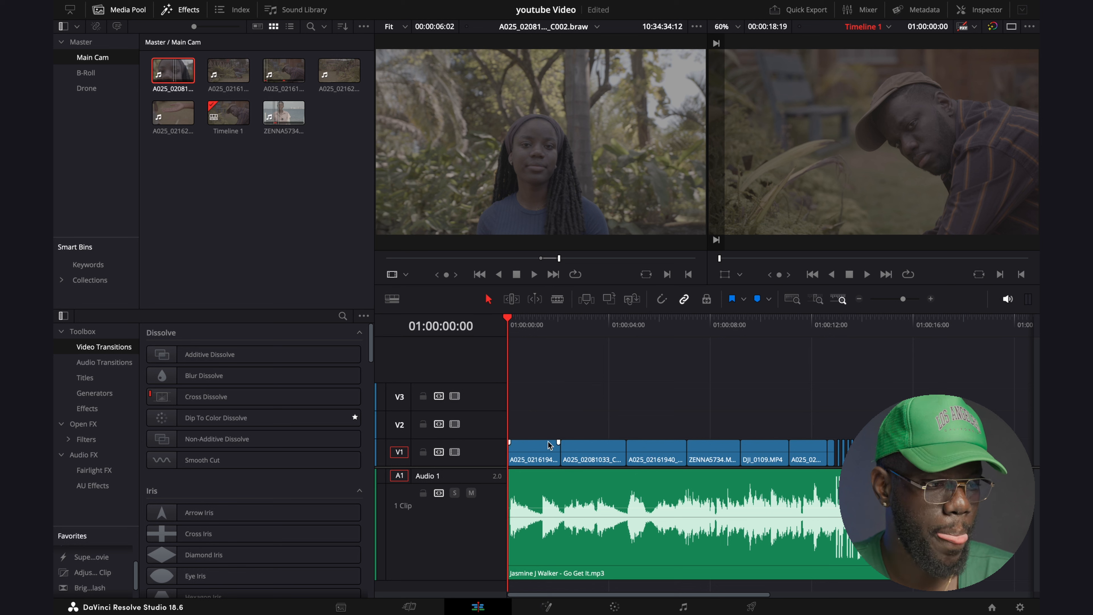
Open the Inspector for the first V1 clip and bring up its Transform settings.
{"action": "left_click", "coordinate": [541, 457]}
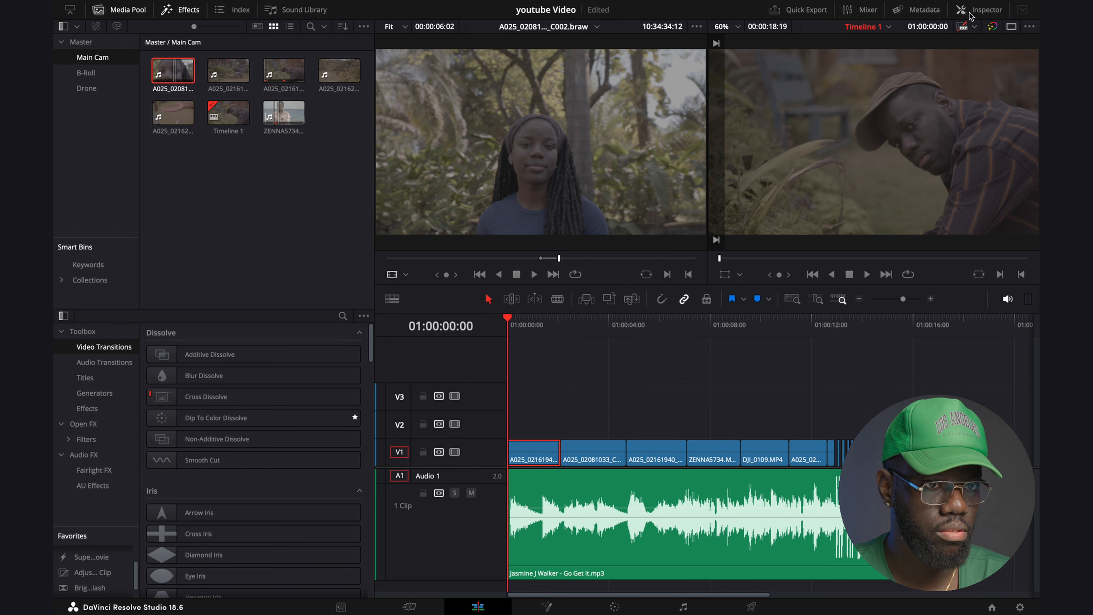
{"action": "left_click", "coordinate": [980, 9]}
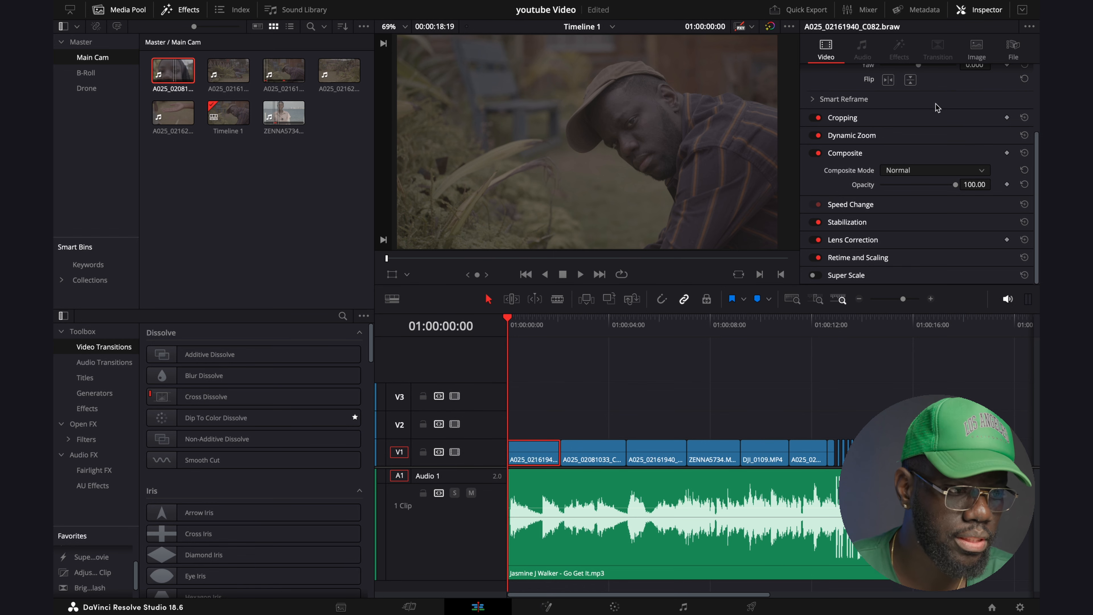
{"action": "scroll", "coordinate": [929, 116], "scroll_direction": "up", "scroll_amount": 3}
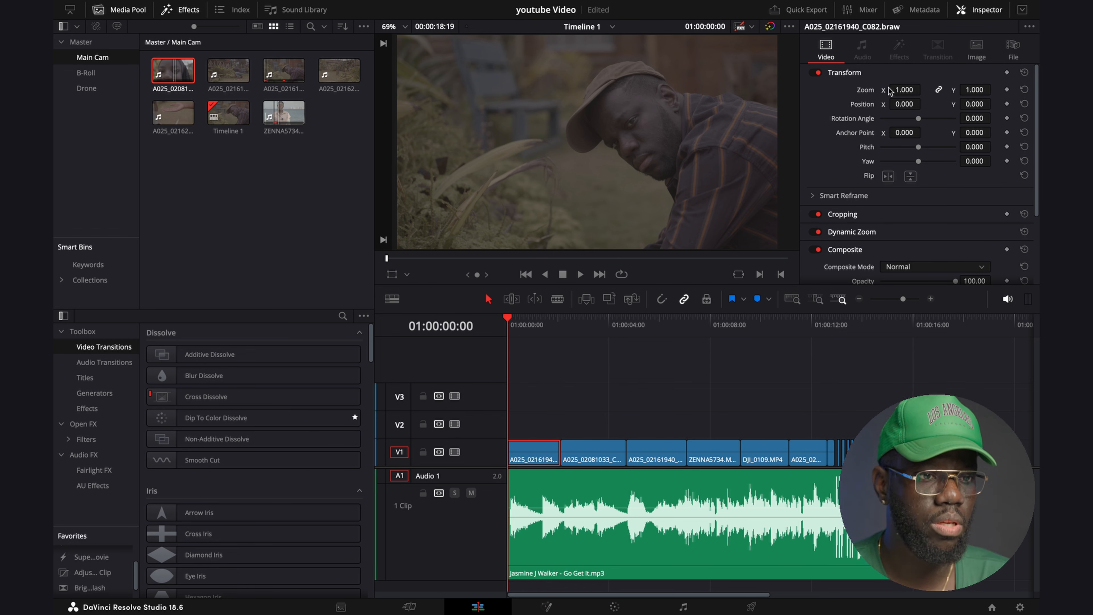
Try out the first clip's zoom, reset it, and enlarge the clip to a zoom of 1.730.
{"action": "mouse_move", "coordinate": [910, 88]}
{"action": "left_mouse_down"}
{"action": "mouse_move", "coordinate": [929, 89]}
{"action": "mouse_move", "coordinate": [904, 89]}
{"action": "left_mouse_up"}
{"action": "left_click", "coordinate": [1024, 89]}
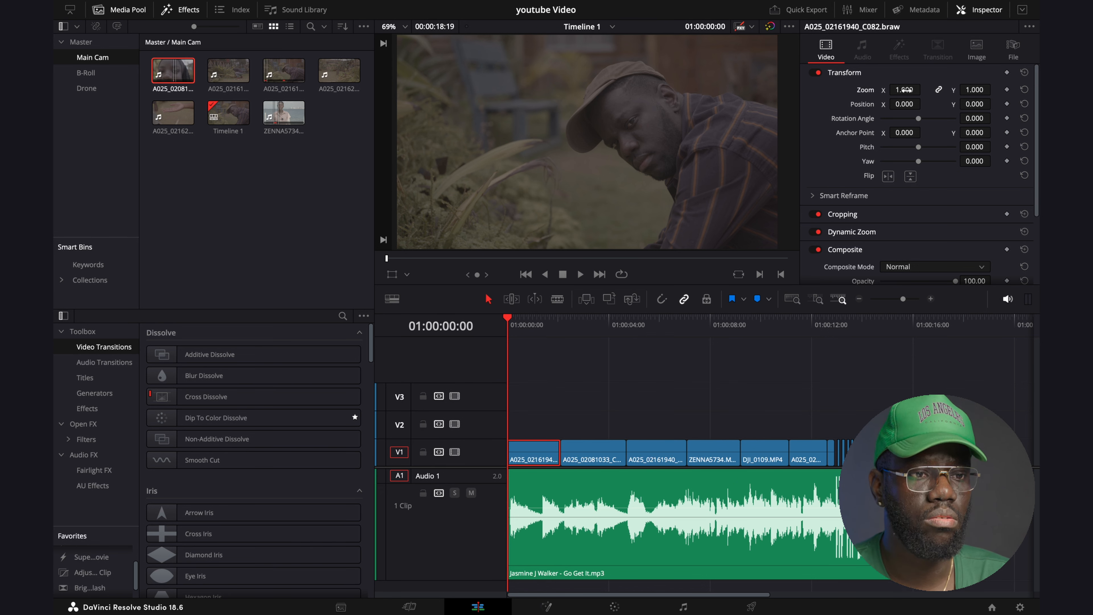
{"action": "left_click_drag", "start_coordinate": [907, 94], "coordinate": [950, 85]}
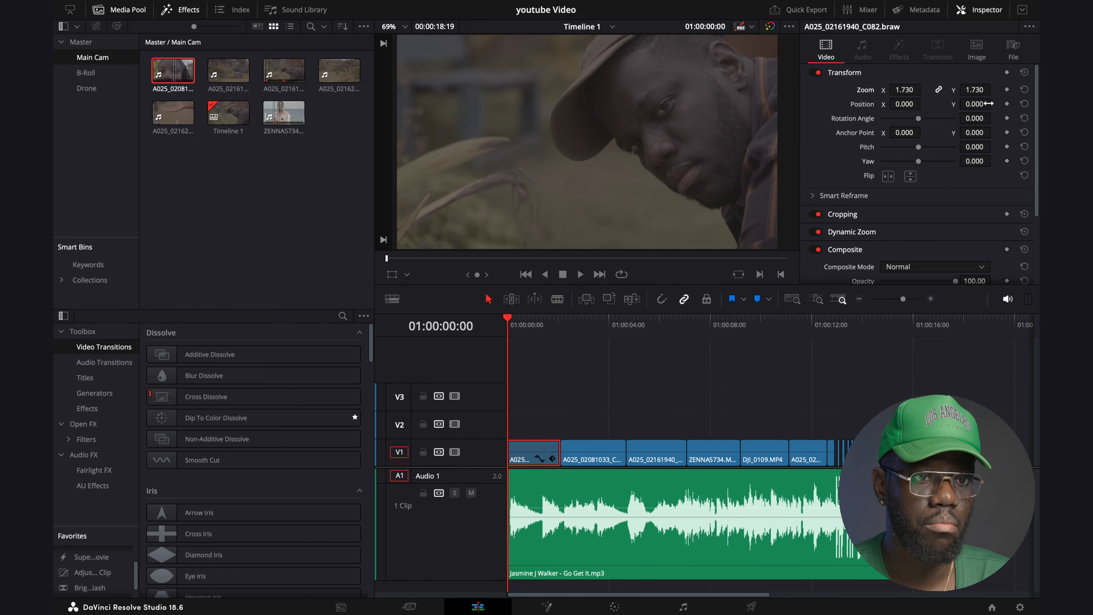
Try repositioning the enlarged clip to X -260 and Y -136, and reset its position and zoom to default.
{"action": "left_click_drag", "start_coordinate": [904, 104], "coordinate": [874, 105]}
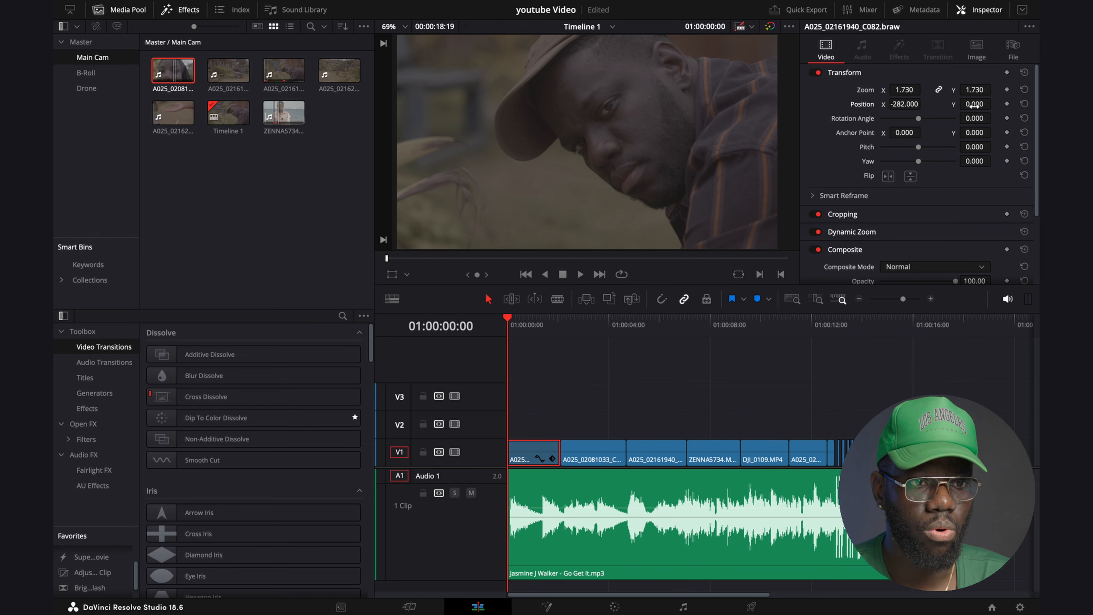
{"action": "left_click_drag", "start_coordinate": [974, 105], "coordinate": [896, 106]}
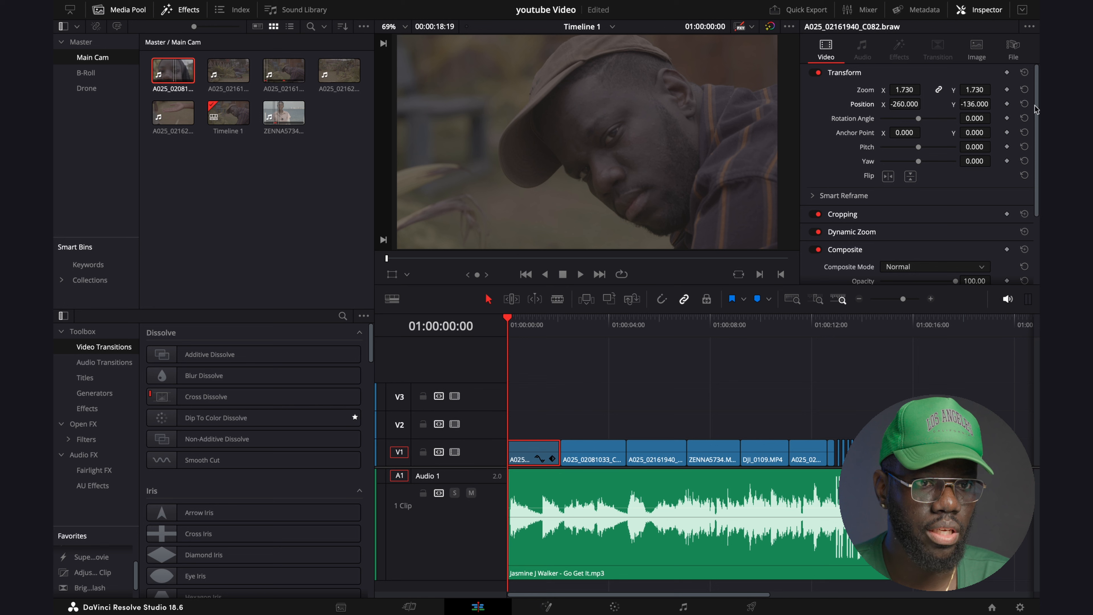
{"action": "left_click", "coordinate": [1024, 104]}
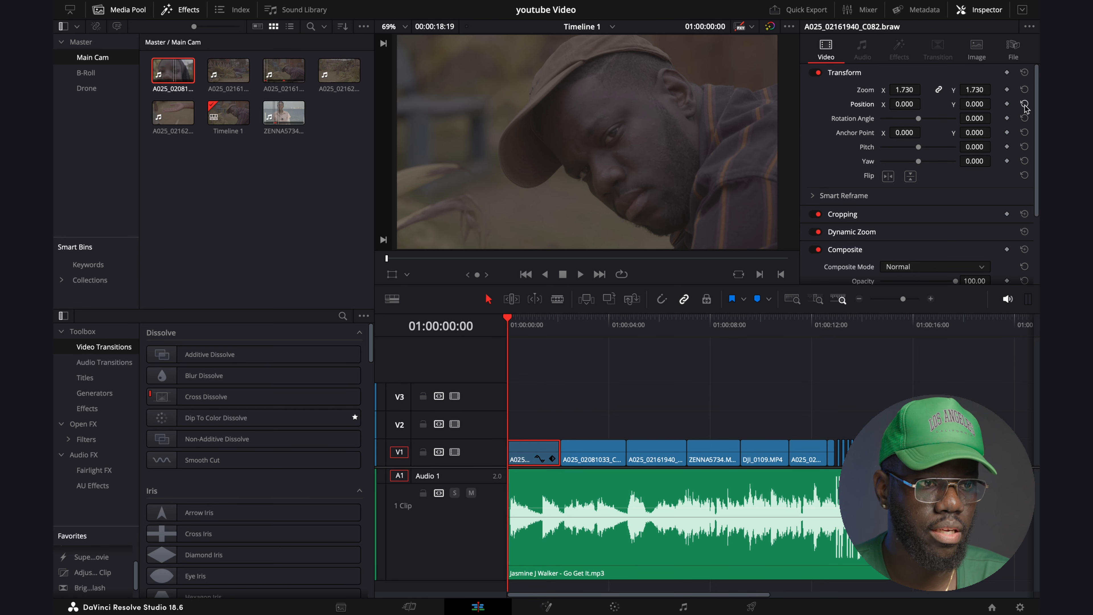
{"action": "left_click", "coordinate": [1024, 90]}
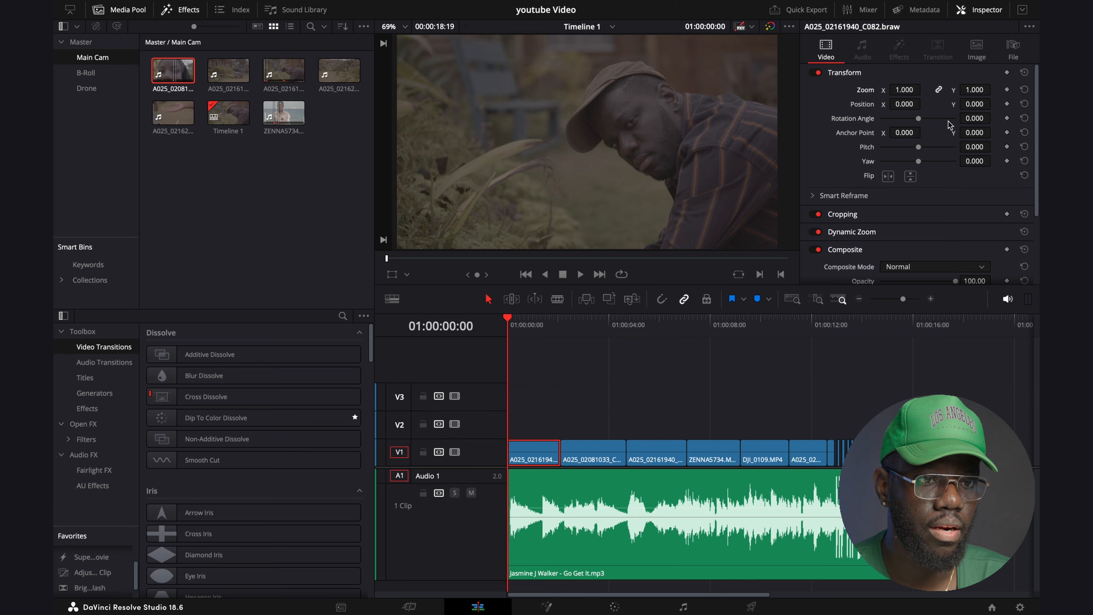
Try out the first clip's rotation angle at -74.2, its pitch, and its yaw at 0.950, and reset each setting.
{"action": "left_click_drag", "start_coordinate": [919, 121], "coordinate": [998, 124]}
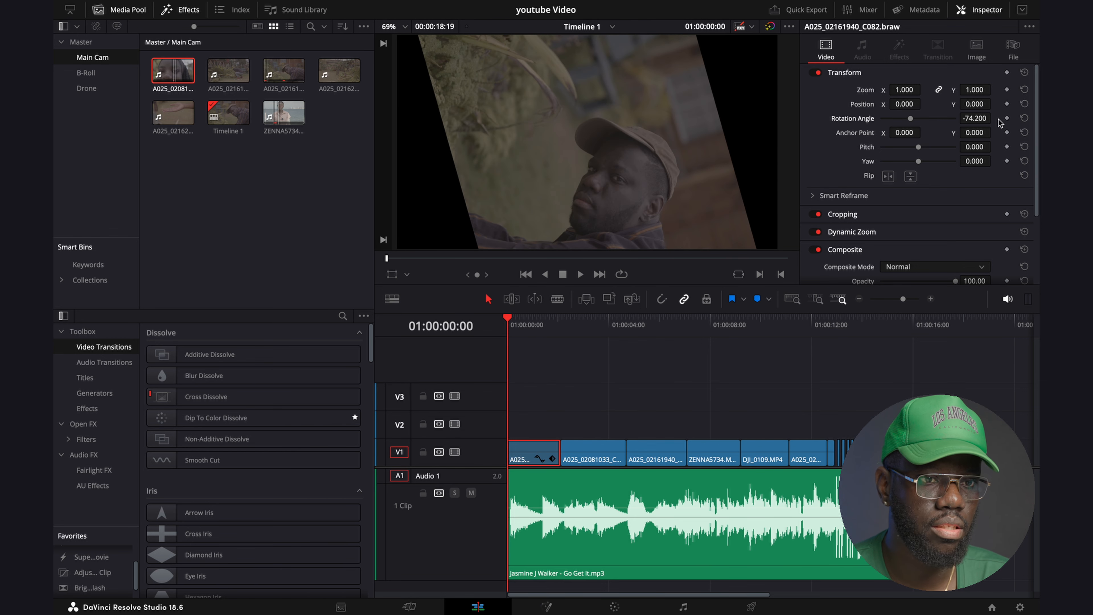
{"action": "left_click", "coordinate": [1024, 119]}
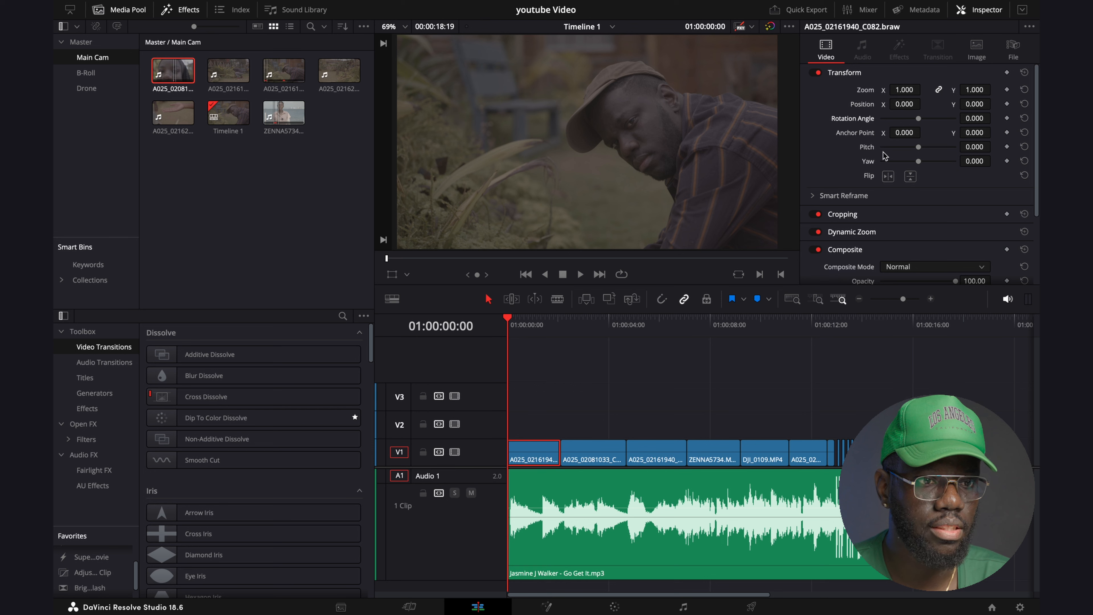
{"action": "left_click_drag", "start_coordinate": [918, 148], "coordinate": [941, 161]}
{"action": "left_click", "coordinate": [1024, 147]}
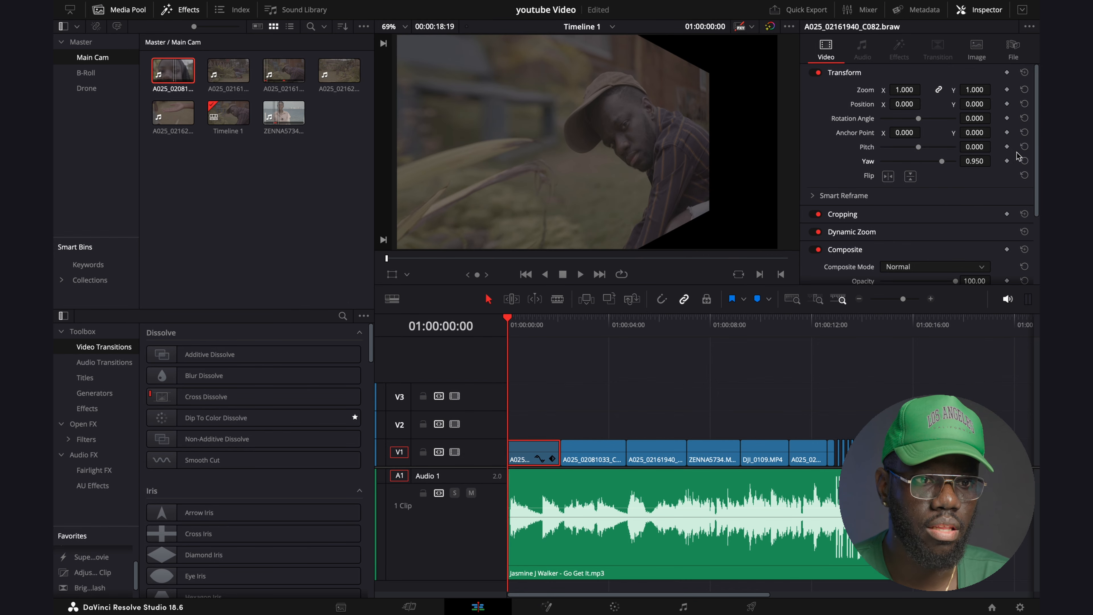
{"action": "left_click", "coordinate": [1024, 160]}
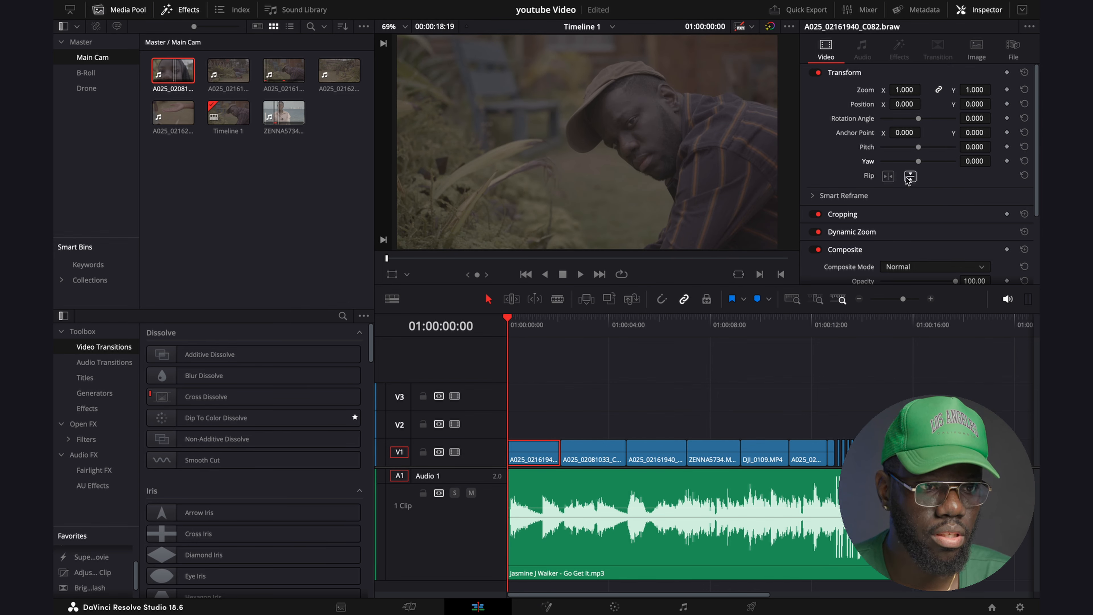
Try flipping the first clip horizontally and vertically, turning each flip back off.
{"action": "left_click", "coordinate": [889, 177]}
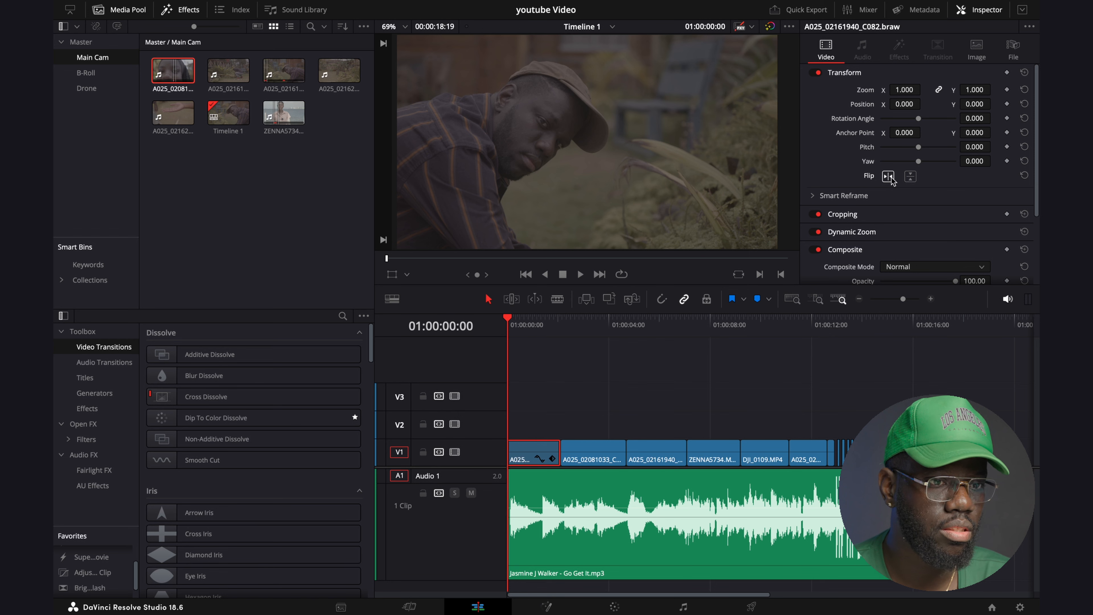
{"action": "left_click", "coordinate": [888, 177]}
{"action": "left_click", "coordinate": [910, 176]}
{"action": "left_click", "coordinate": [910, 177]}
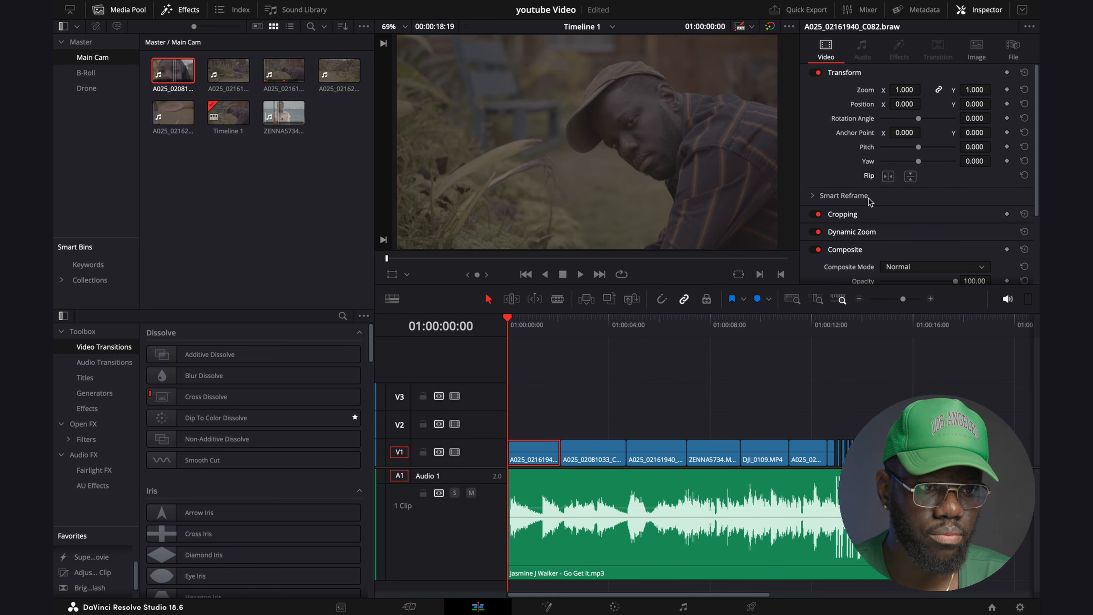
Expand the first clip's Cropping settings, try cropping its edges, and reset the crop to 0.
{"action": "scroll", "coordinate": [868, 198], "scroll_direction": "down", "scroll_amount": 2}
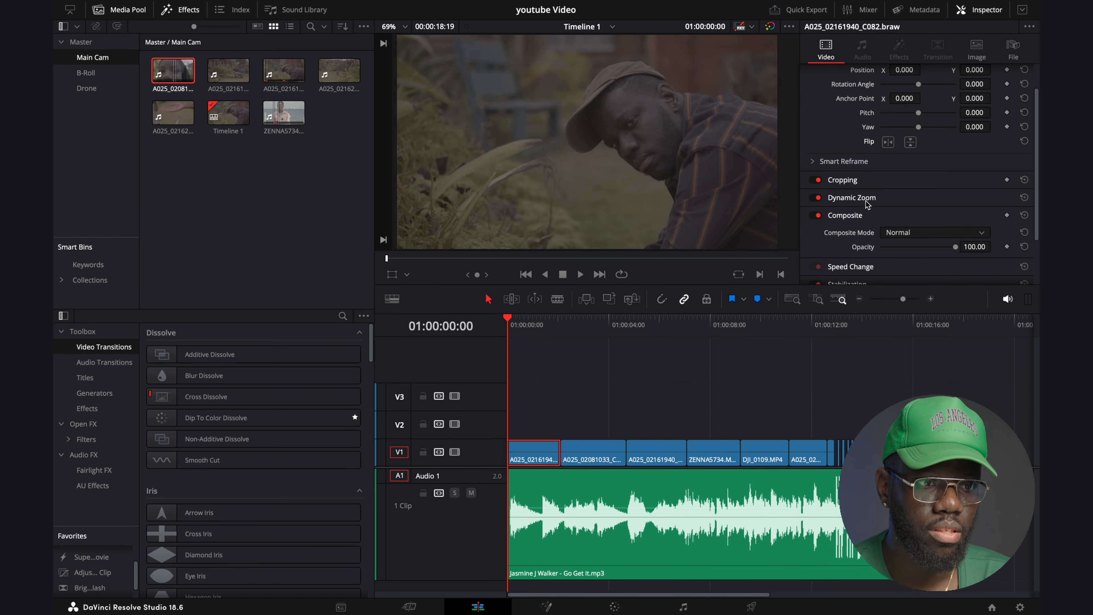
{"action": "left_click", "coordinate": [860, 182]}
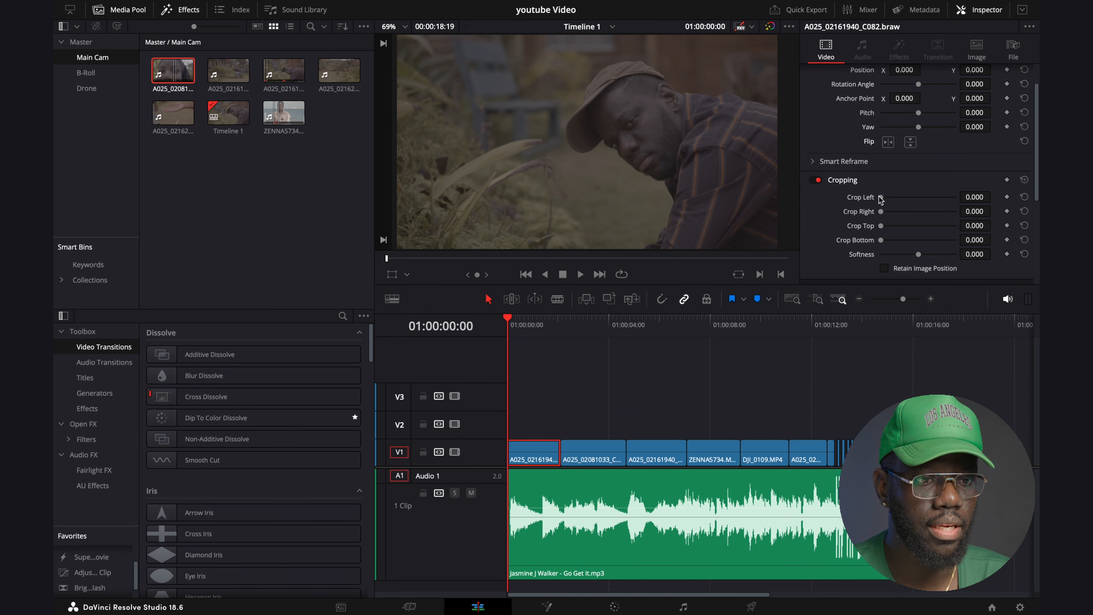
{"action": "left_click_drag", "start_coordinate": [880, 198], "coordinate": [926, 244]}
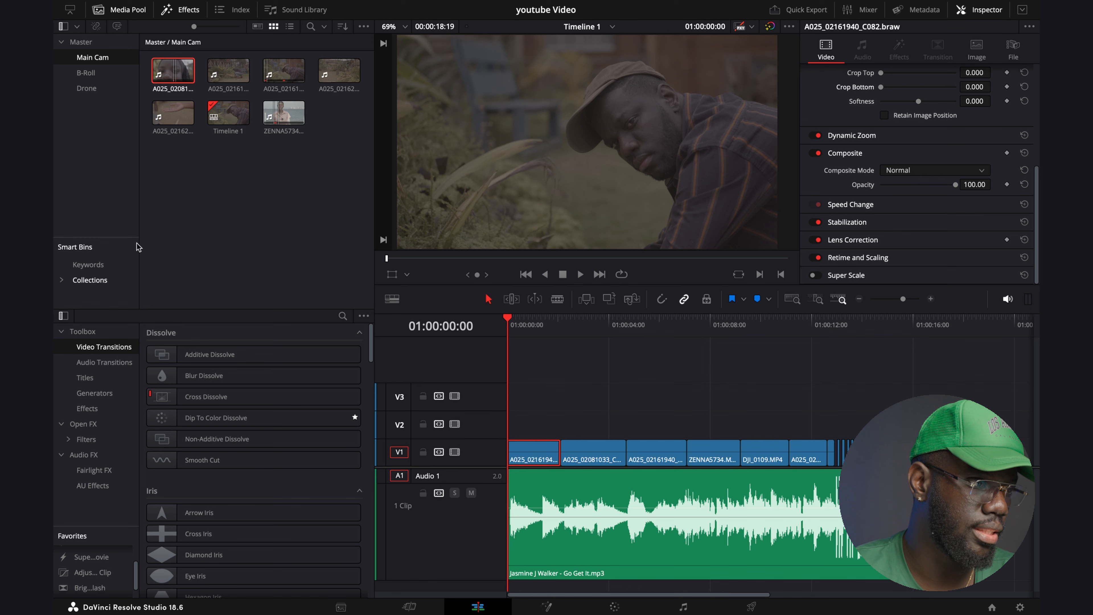
Hide and show the Effects library, and browse its Dissolve and Iris video transitions.
{"action": "left_click", "coordinate": [180, 12]}
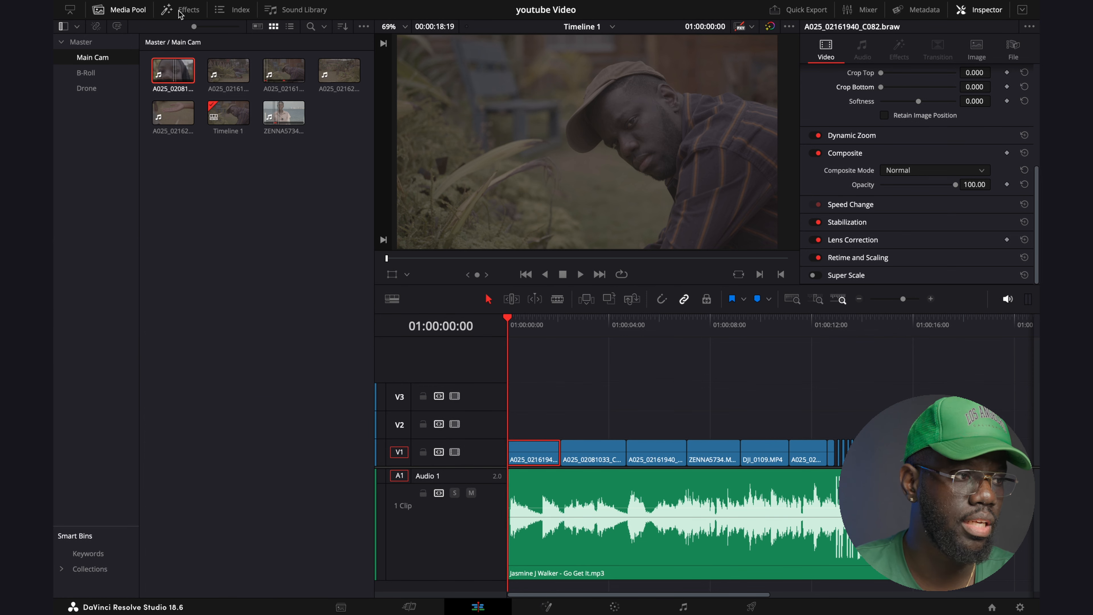
{"action": "left_click", "coordinate": [180, 13]}
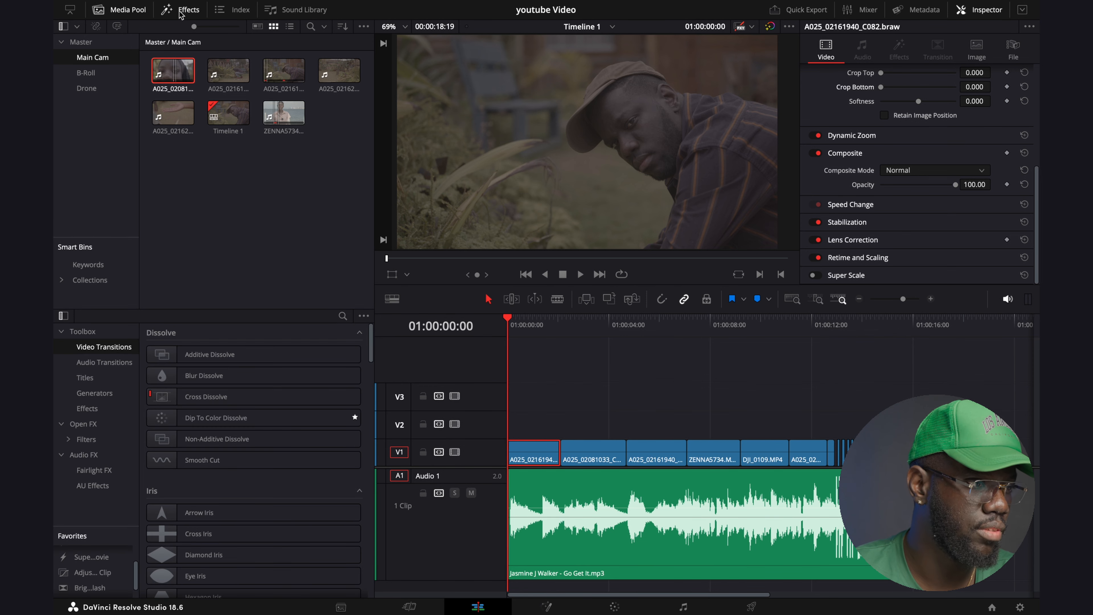
{"action": "left_click", "coordinate": [179, 13]}
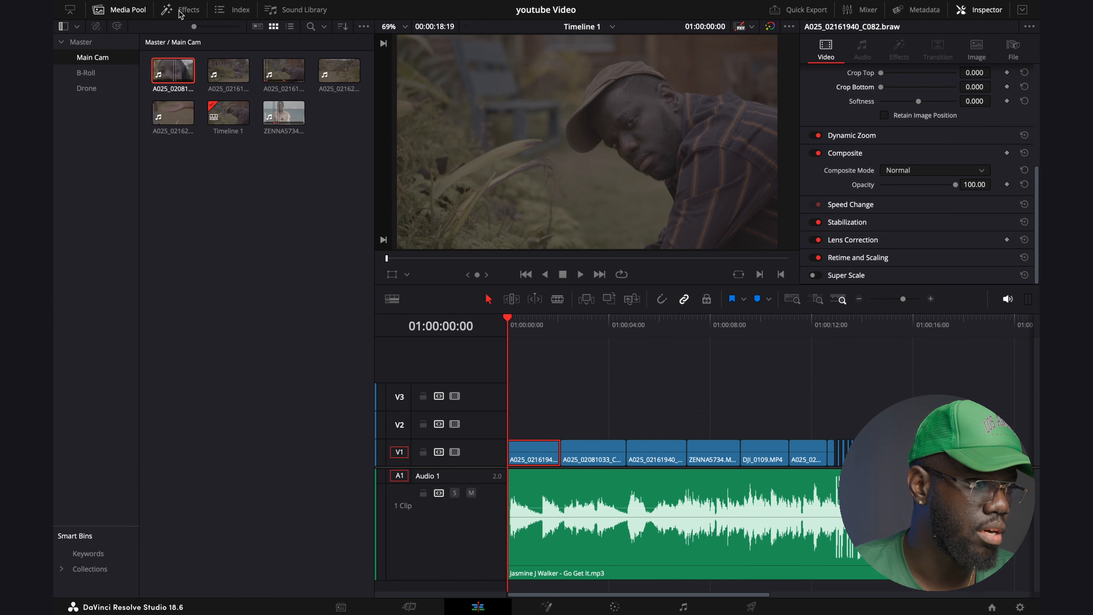
{"action": "left_click", "coordinate": [180, 13]}
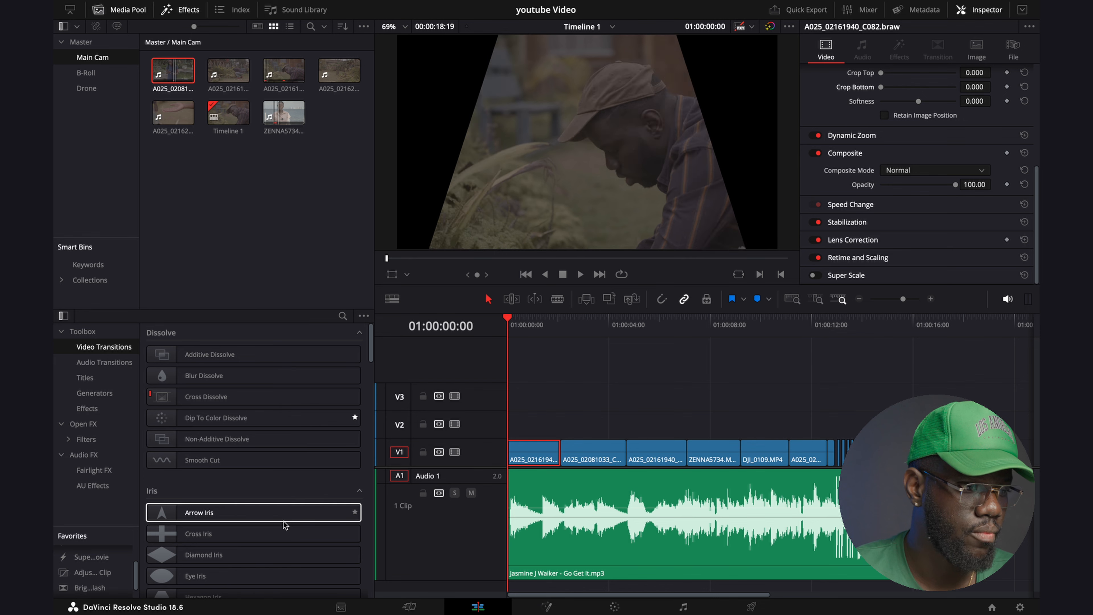
{"action": "scroll", "coordinate": [211, 555], "scroll_direction": "down", "scroll_amount": 2}
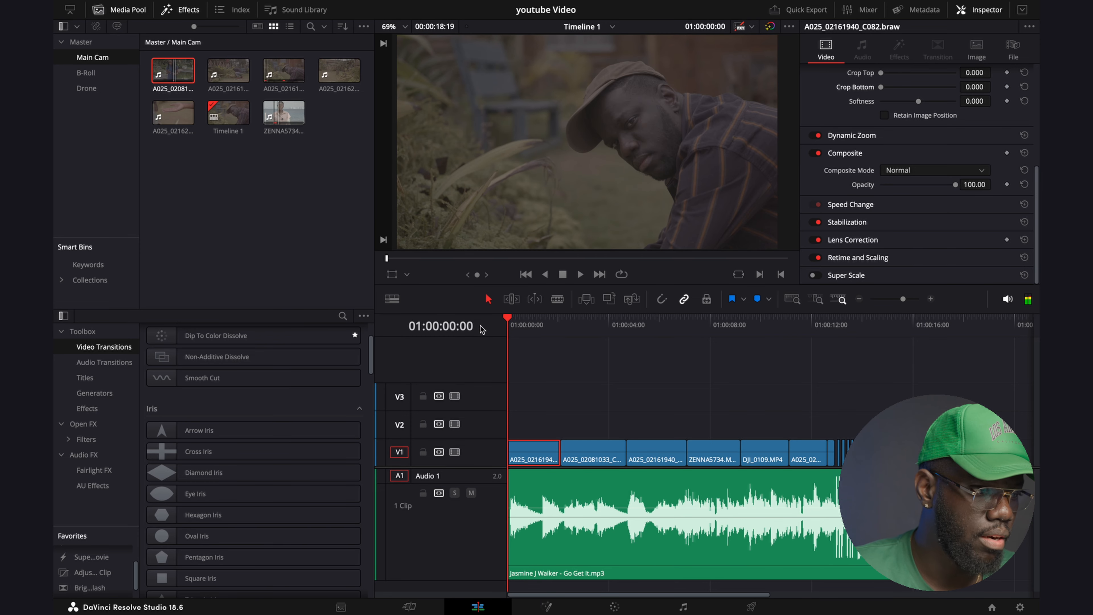
{"action": "scroll", "coordinate": [310, 376], "scroll_direction": "up", "scroll_amount": 3}
Mute the Audio 1 track and add a Cross Dissolve between the first and second V1 clips.
{"action": "left_click", "coordinate": [471, 492]}
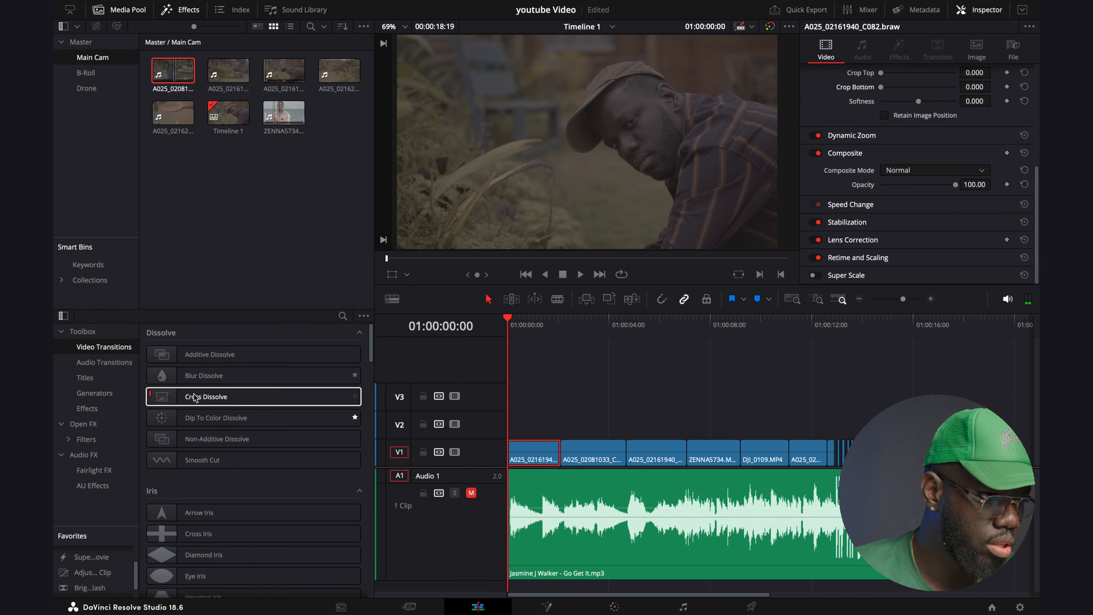
{"action": "left_click_drag", "start_coordinate": [357, 396], "coordinate": [567, 450]}
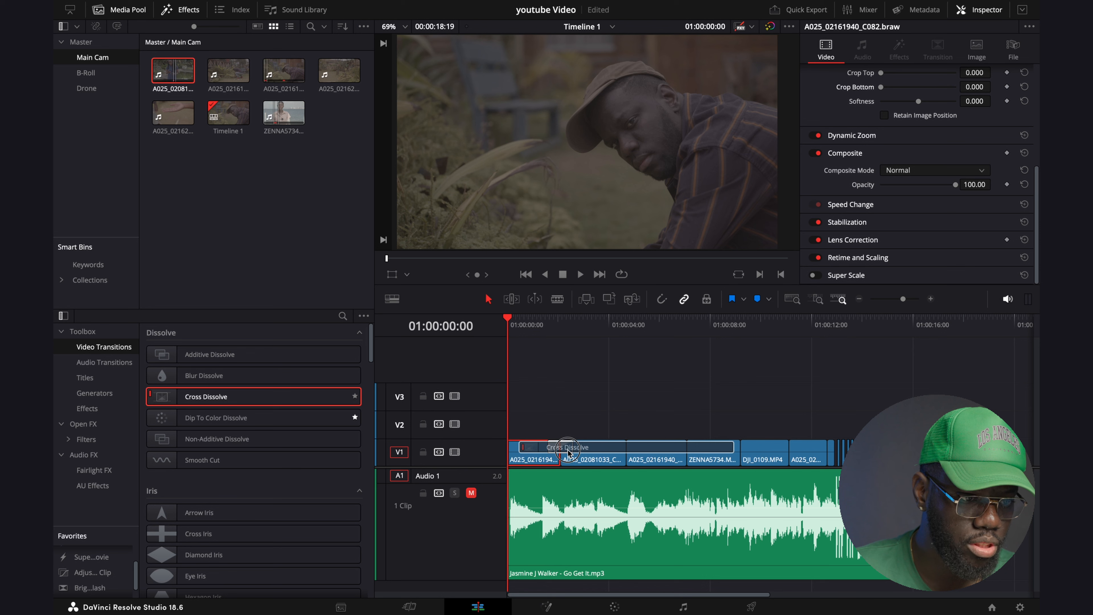
{"action": "left_click_drag", "start_coordinate": [568, 450], "coordinate": [567, 450]}
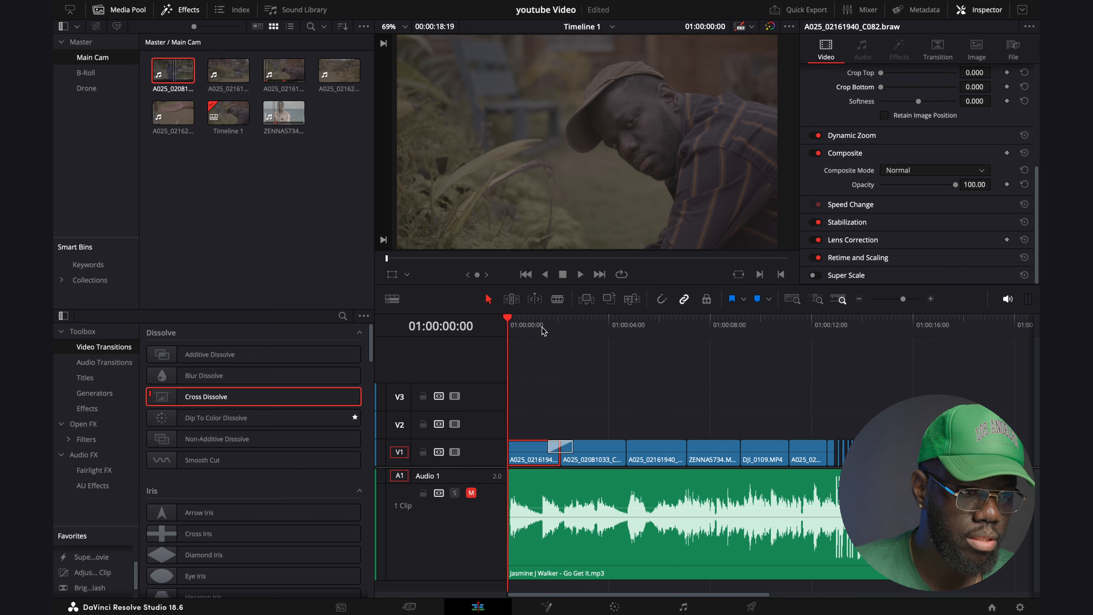
Play the timeline from the start to preview the Cross Dissolve transition.
{"action": "left_click_drag", "start_coordinate": [543, 330], "coordinate": [494, 332]}
{"action": "key", "text": "space"}
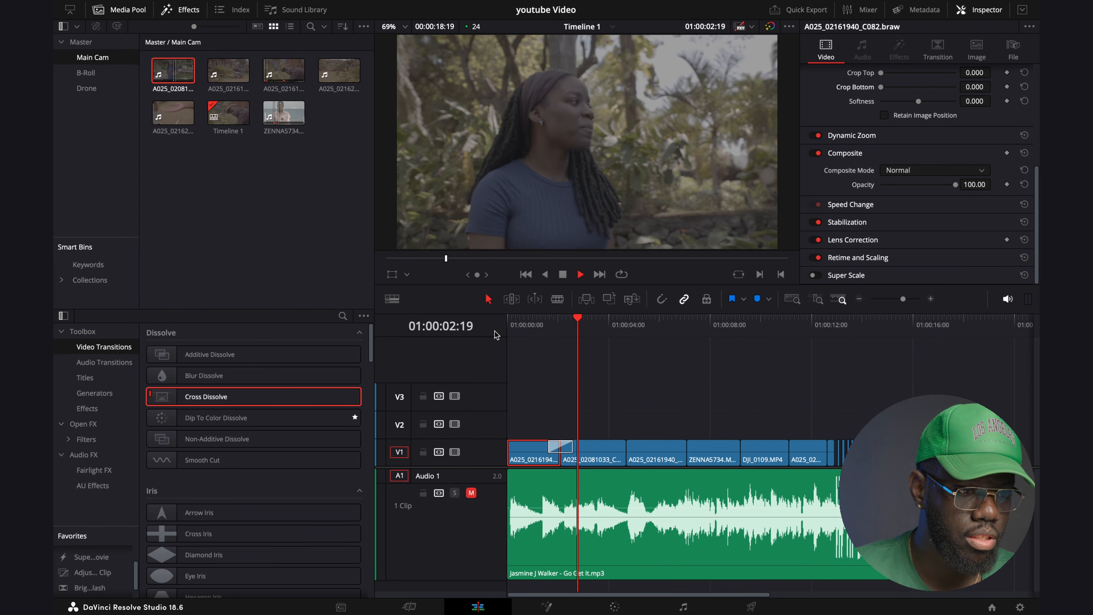
{"action": "key", "text": "space"}
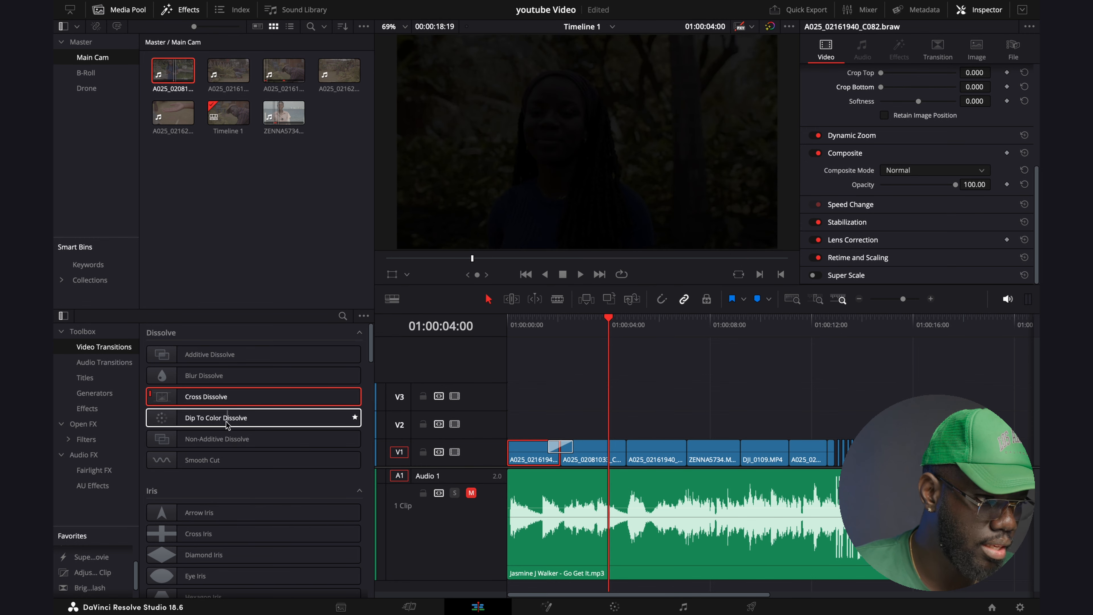
Add a Dip To Color Dissolve between the second and third V1 clips and play through it.
{"action": "mouse_move", "coordinate": [227, 424]}
{"action": "left_mouse_down"}
{"action": "mouse_move", "coordinate": [422, 420]}
{"action": "mouse_move", "coordinate": [626, 440]}
{"action": "left_mouse_up"}
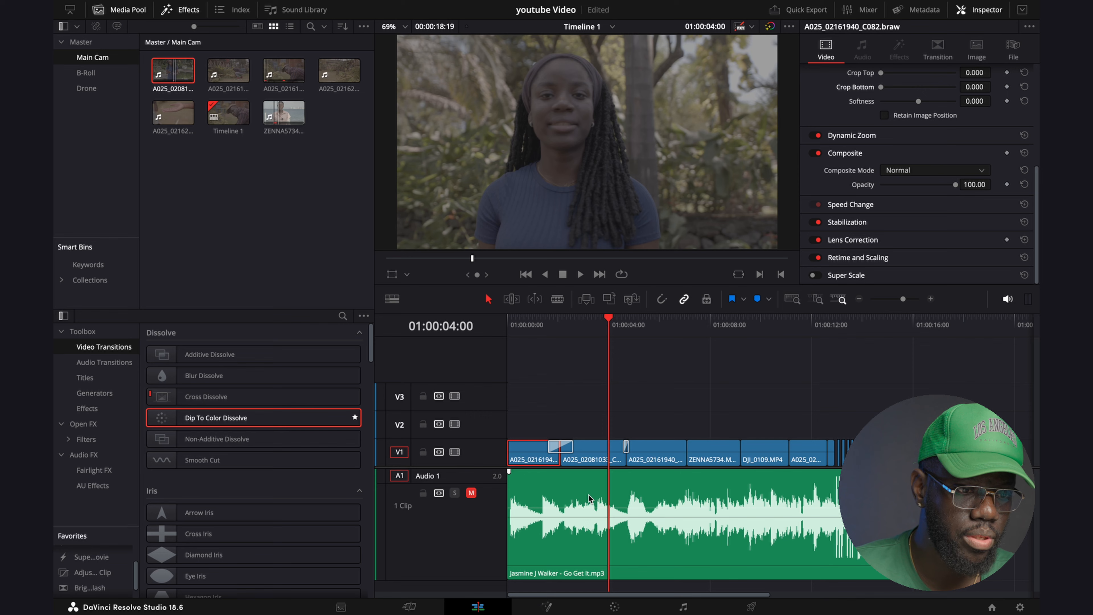
{"action": "key", "text": "space"}
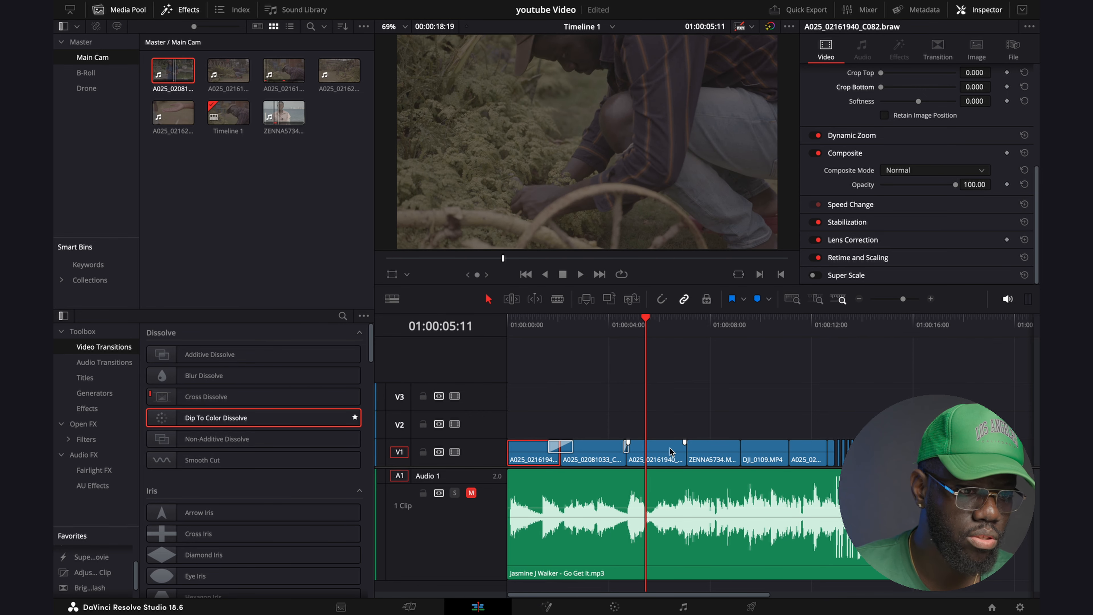
Select the Dip To Color Dissolve on V1 to view its transition settings in the Inspector, and deselect it.
{"action": "scroll", "coordinate": [670, 451], "scroll_direction": "up", "scroll_amount": 6}
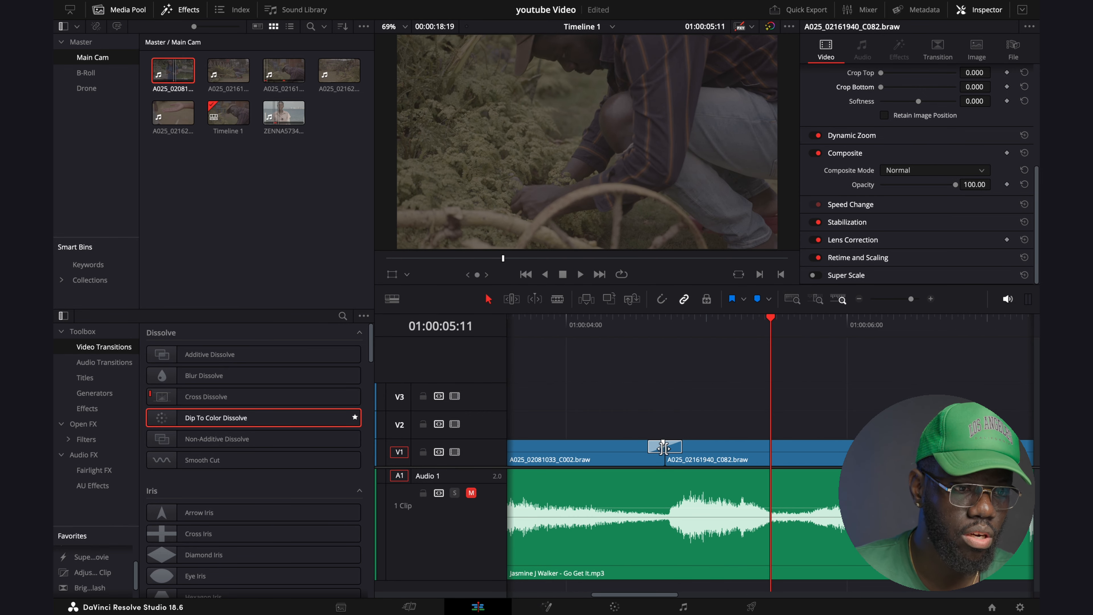
{"action": "left_click", "coordinate": [676, 451]}
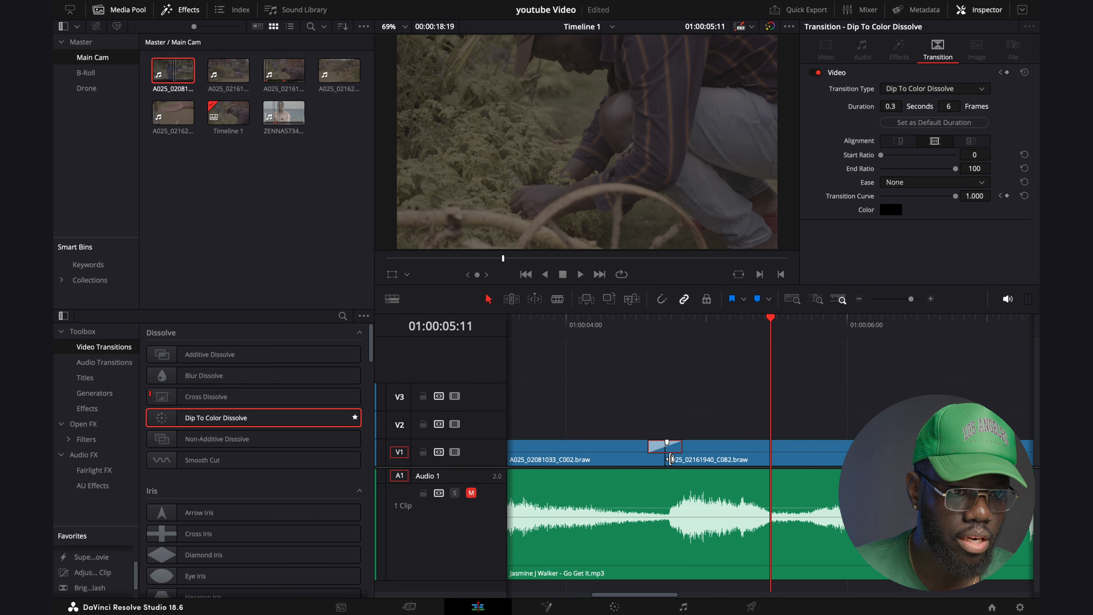
{"action": "scroll", "coordinate": [677, 464], "scroll_direction": "up", "scroll_amount": 1}
{"action": "scroll", "coordinate": [677, 465], "scroll_direction": "down", "scroll_amount": 4}
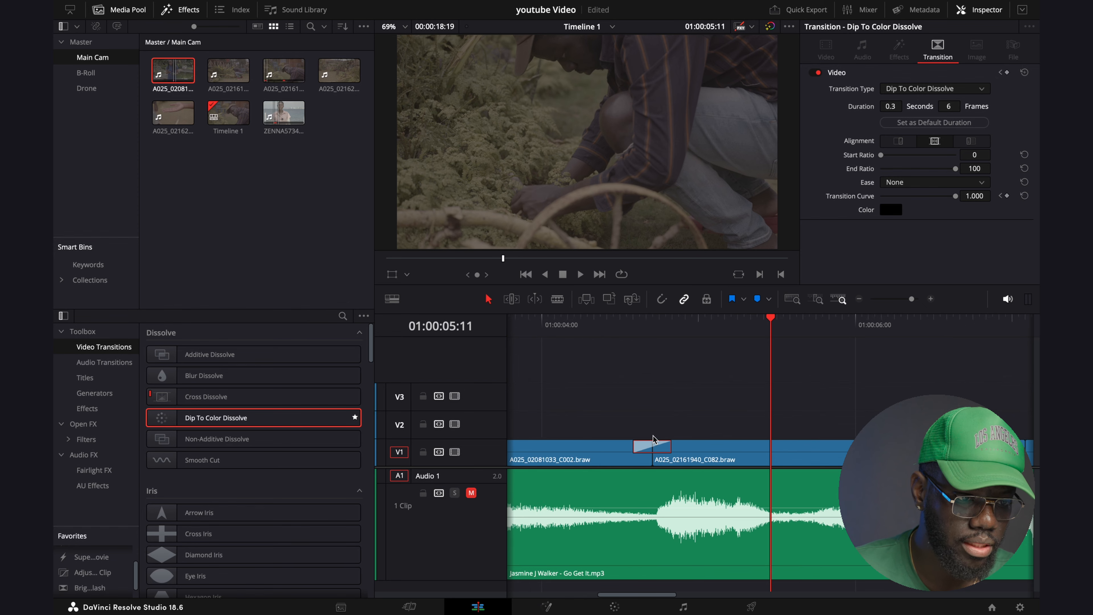
{"action": "left_click", "coordinate": [736, 395]}
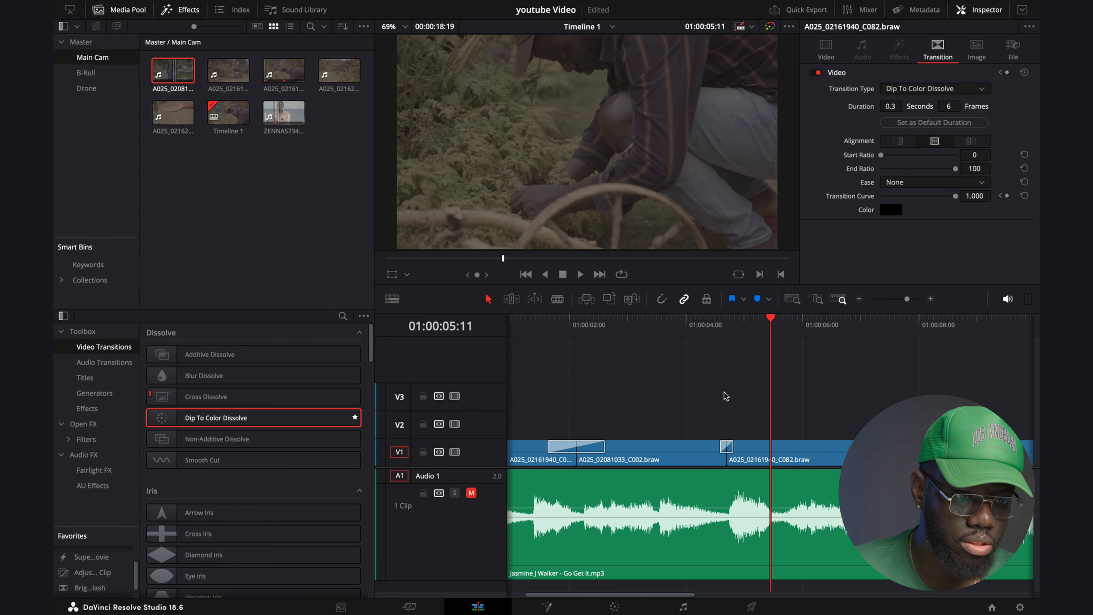
{"action": "scroll", "coordinate": [715, 388], "scroll_direction": "down", "scroll_amount": 2}
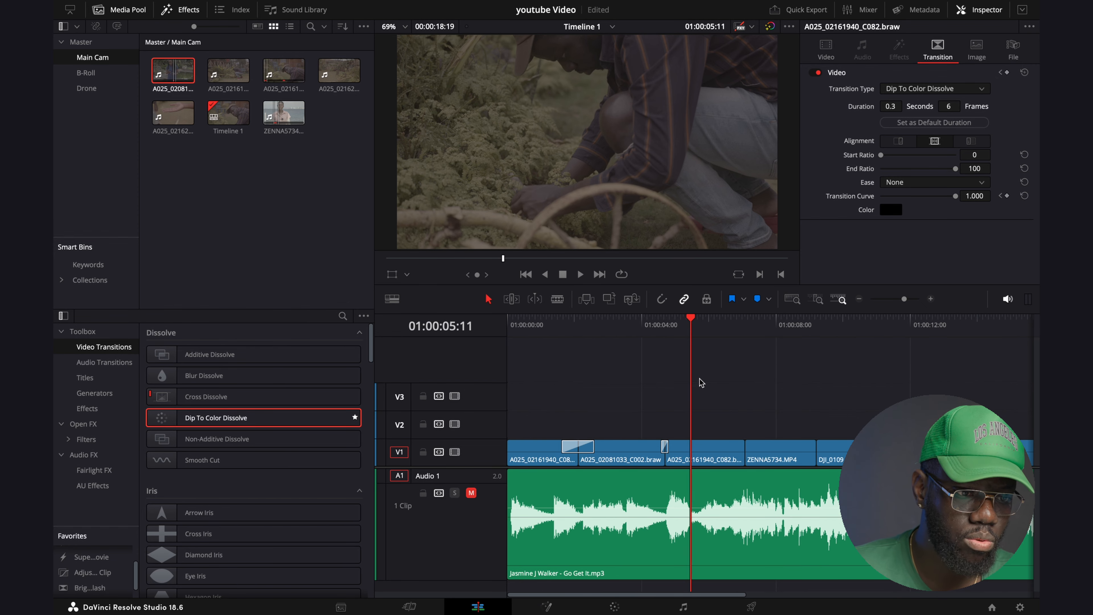
Compare the timeline's Detail Zoom and Custom Zoom, and enlarge the view around the Dip To Color Dissolve.
{"action": "left_click", "coordinate": [813, 299]}
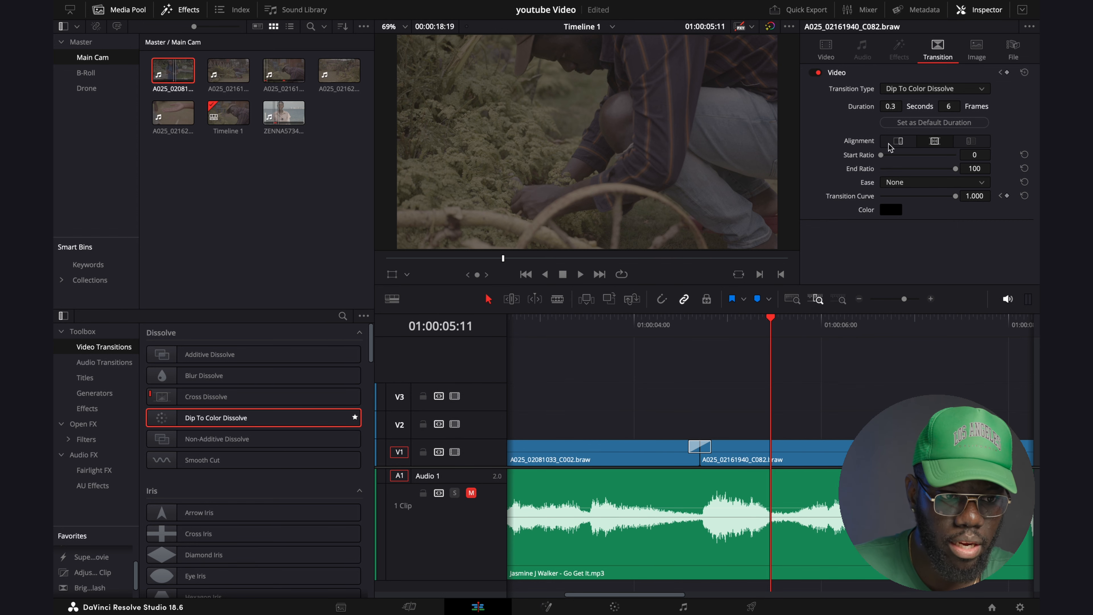
{"action": "left_click", "coordinate": [837, 299]}
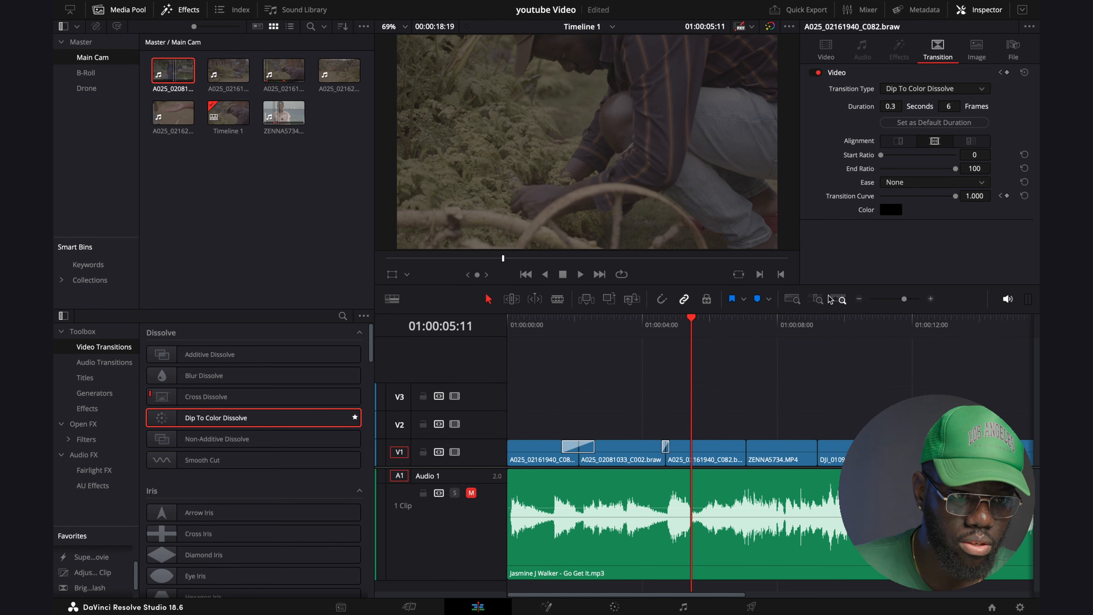
{"action": "left_click", "coordinate": [817, 303]}
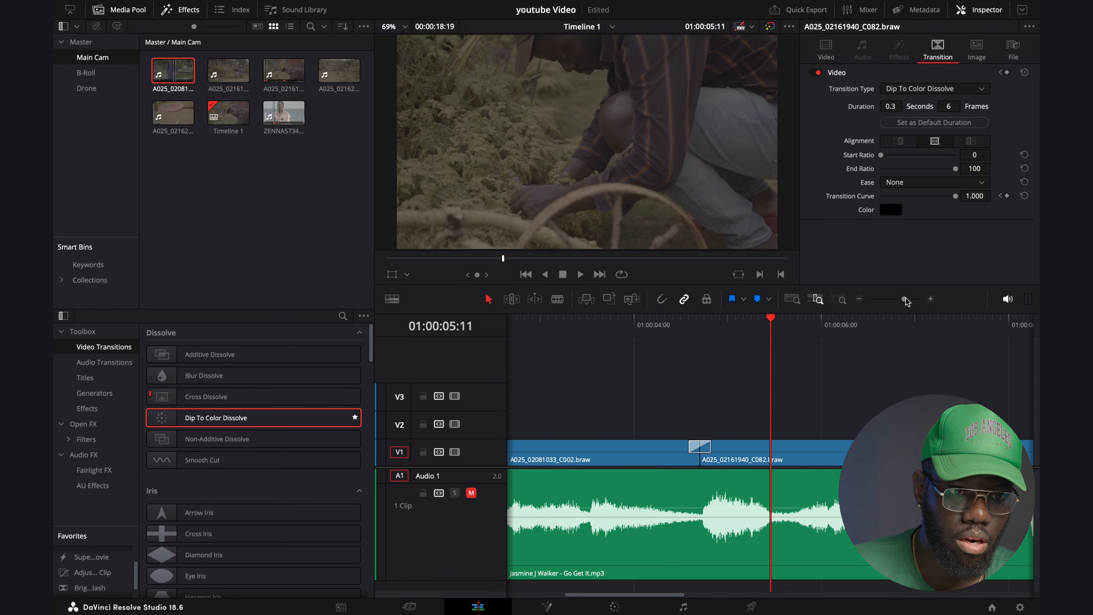
{"action": "left_click_drag", "start_coordinate": [905, 298], "coordinate": [913, 298]}
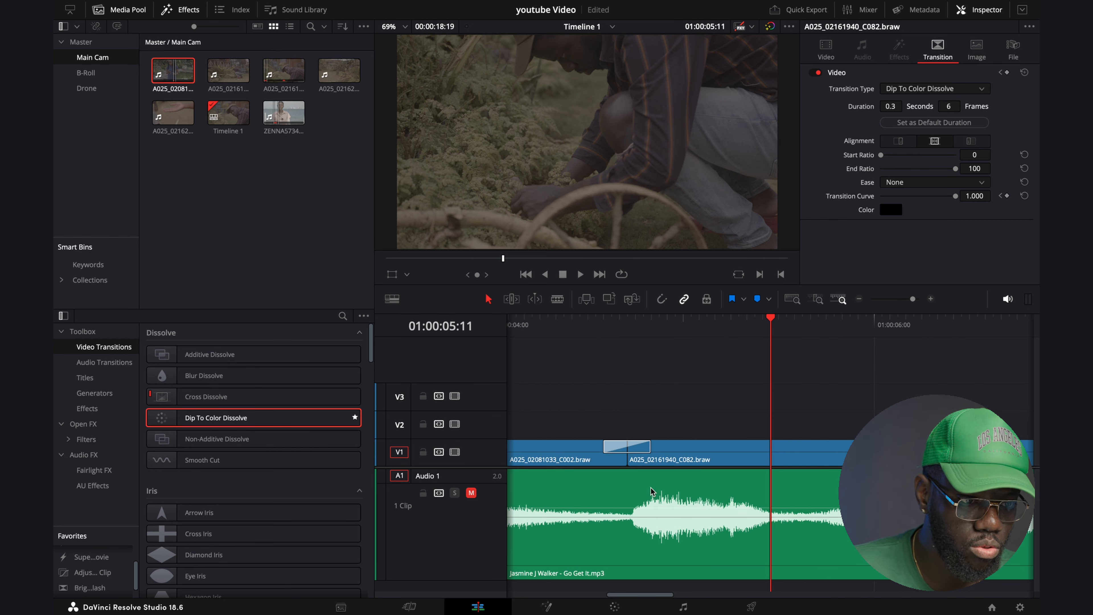
Set the color of the Dip To Color Dissolve between the second and third V1 clips to white.
{"action": "left_click", "coordinate": [642, 453]}
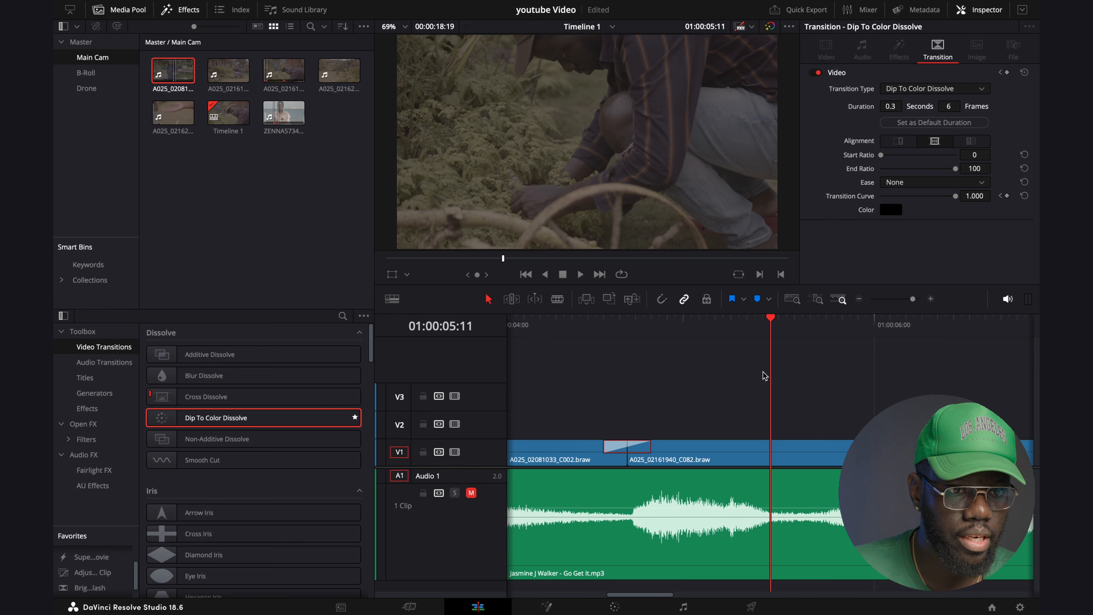
{"action": "left_click", "coordinate": [890, 210]}
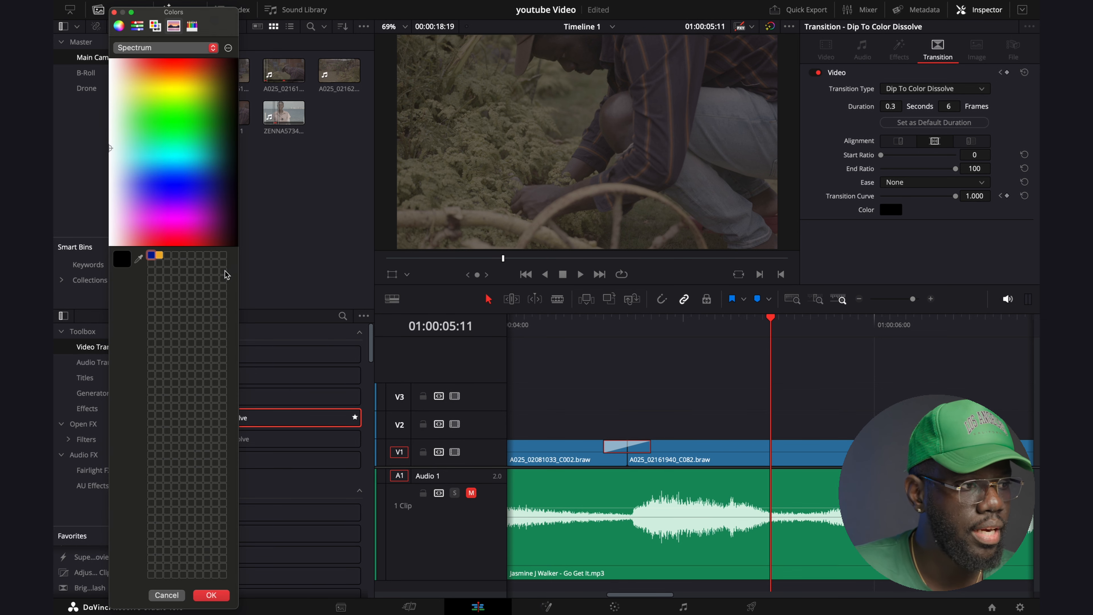
{"action": "left_click_drag", "start_coordinate": [166, 158], "coordinate": [55, 55]}
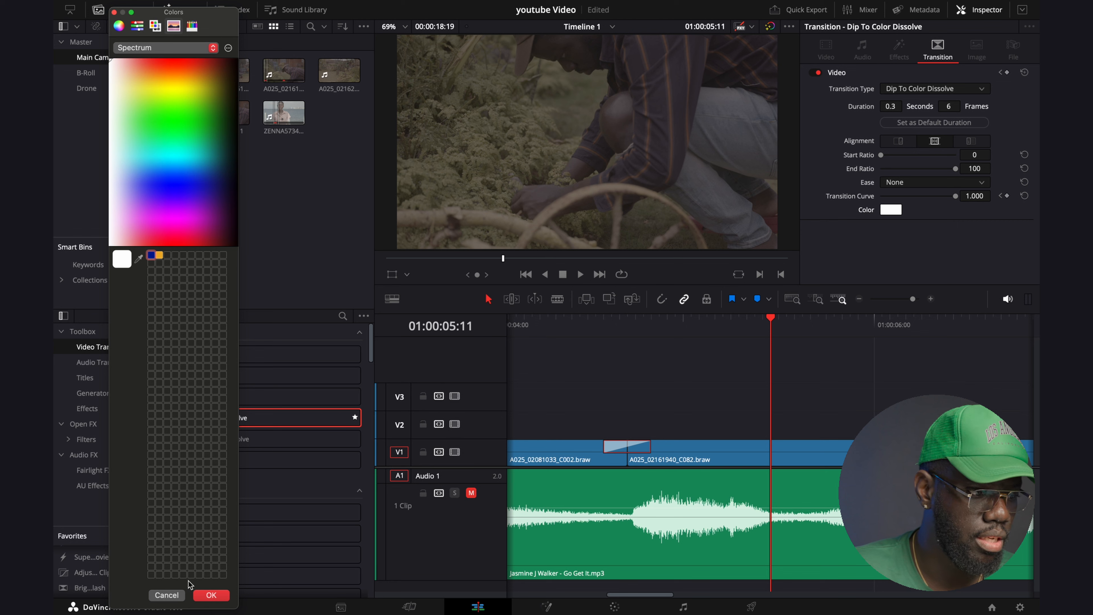
{"action": "left_click", "coordinate": [211, 595]}
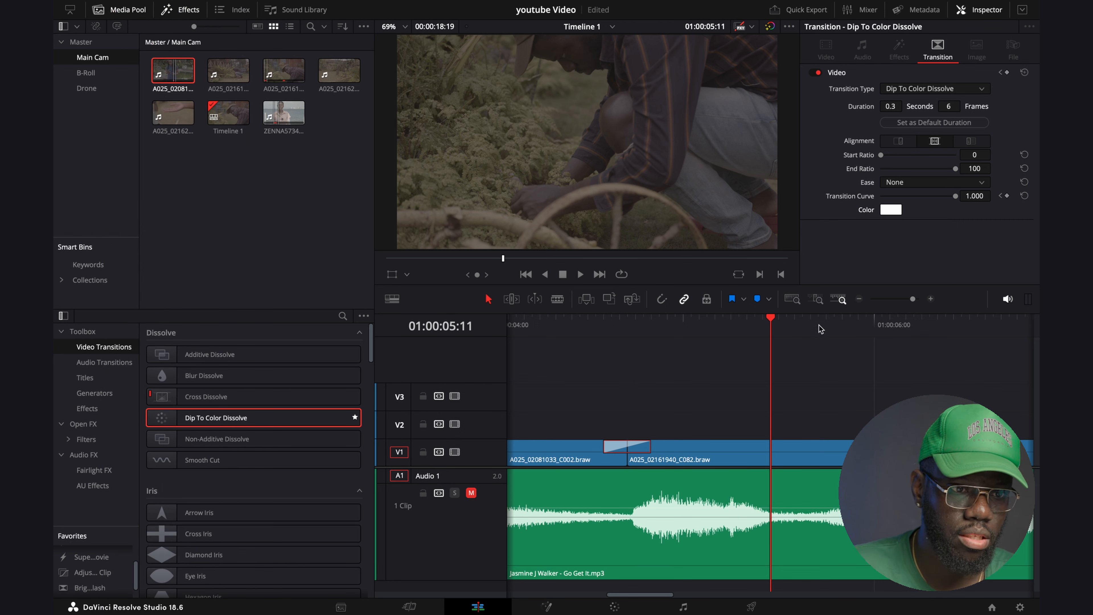
{"action": "left_click", "coordinate": [792, 299]}
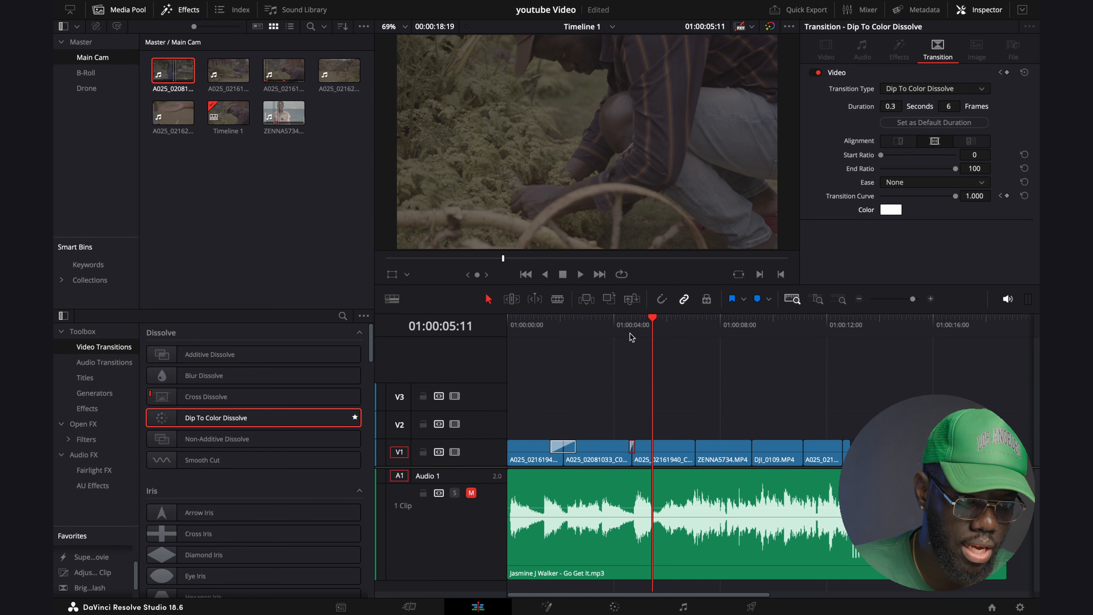
Play through the white dip, and add and preview a Smooth Cut between the third and fourth V1 clips.
{"action": "left_click", "coordinate": [613, 331]}
{"action": "key", "text": "space"}
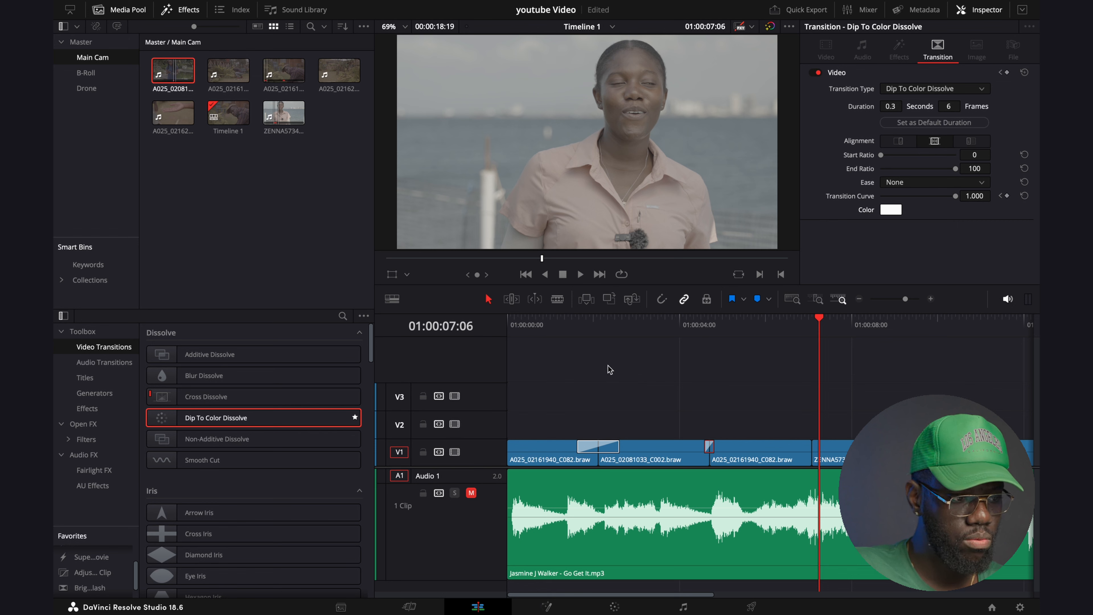
{"action": "left_click_drag", "start_coordinate": [213, 459], "coordinate": [808, 453]}
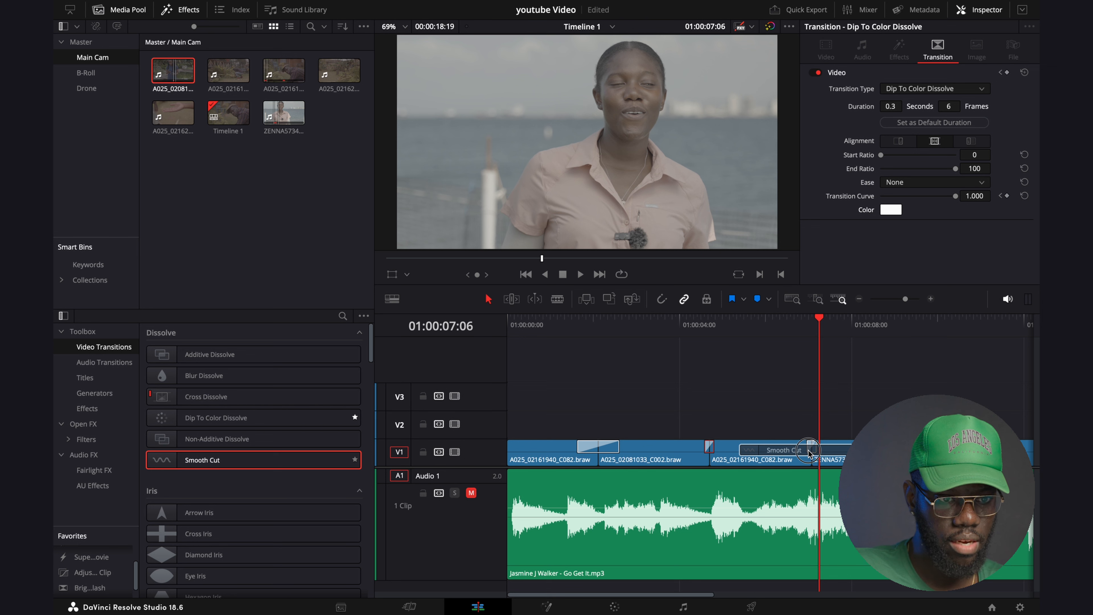
{"action": "left_click_drag", "start_coordinate": [808, 452], "coordinate": [809, 453]}
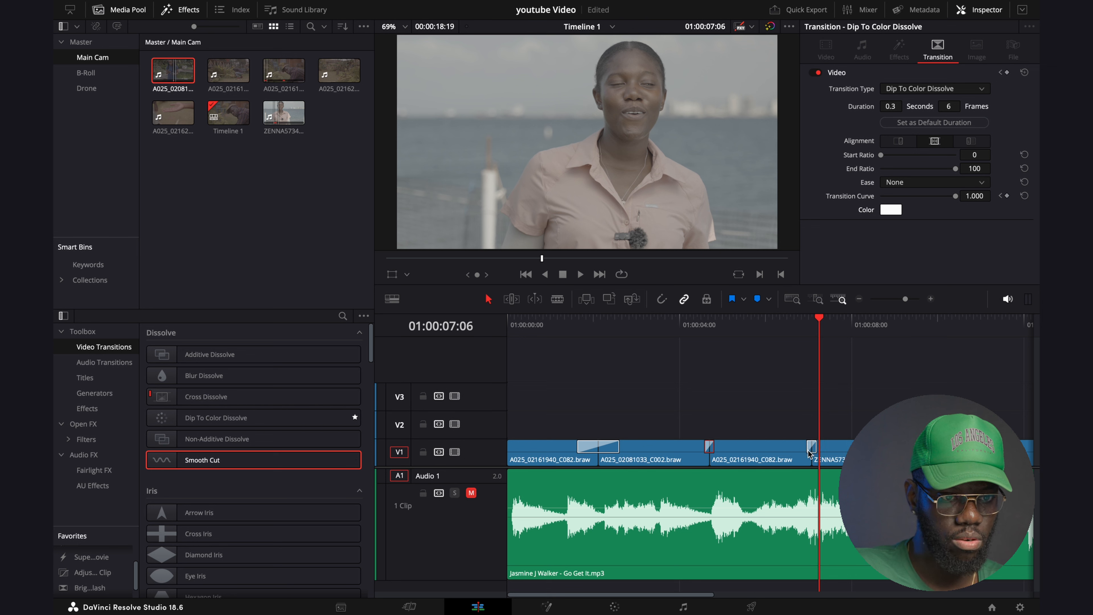
{"action": "left_click", "coordinate": [759, 326]}
{"action": "key", "text": "space"}
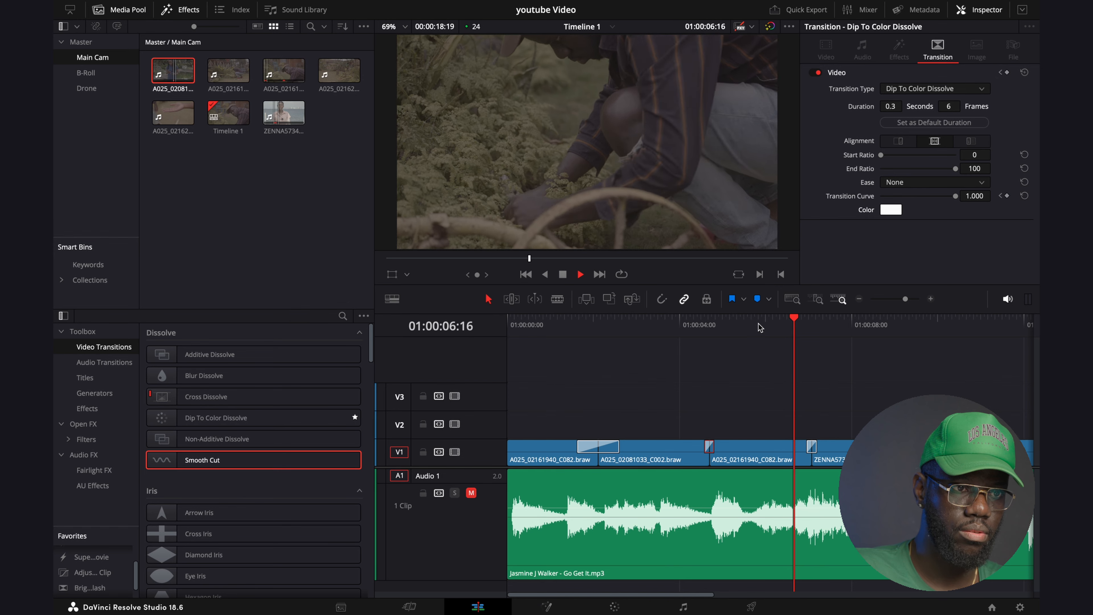
{"action": "key", "text": "space"}
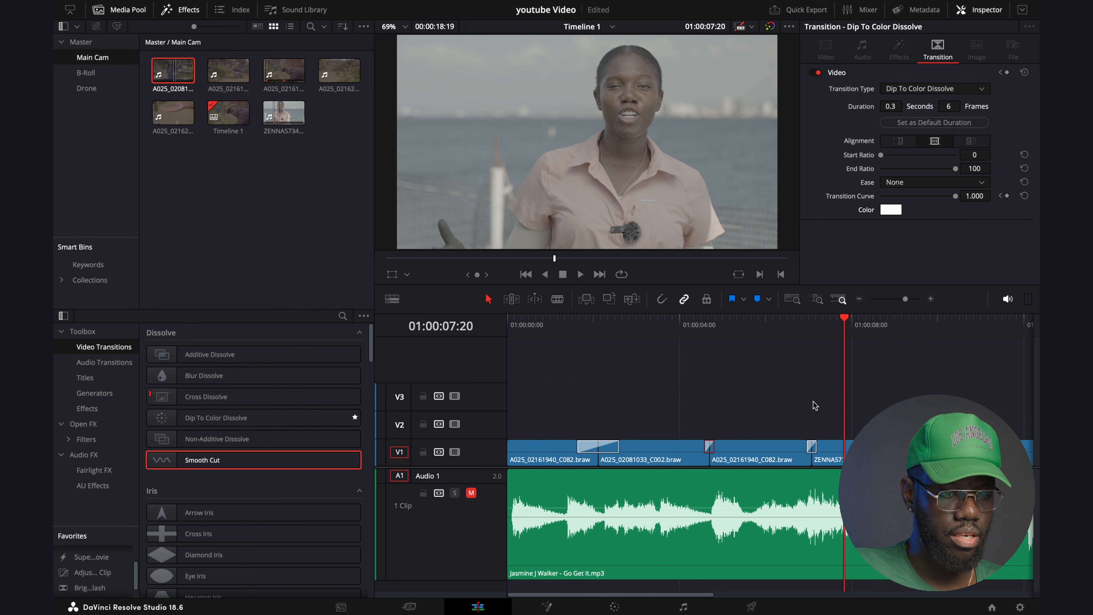
Add the Clean and Simple Fusion title at the very start of V2 and play through it.
{"action": "key", "text": "super+minus"}
{"action": "key", "text": "super+minus"}
{"action": "key", "text": "super+minus"}
{"action": "key", "text": "super+minus"}
{"action": "key", "text": "super+minus"}
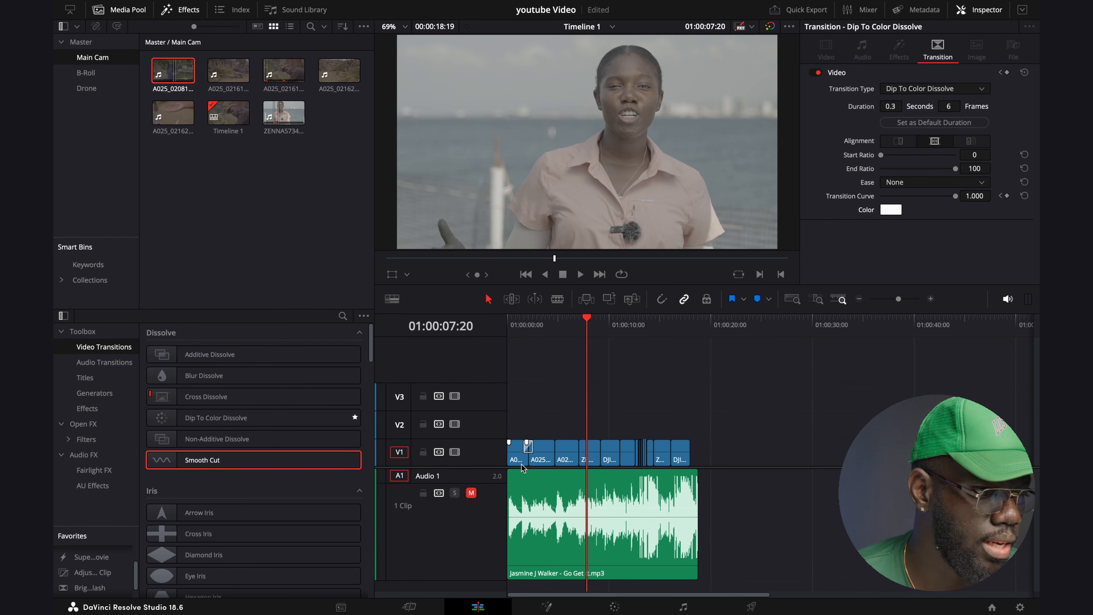
{"action": "left_click_drag", "start_coordinate": [546, 325], "coordinate": [457, 327]}
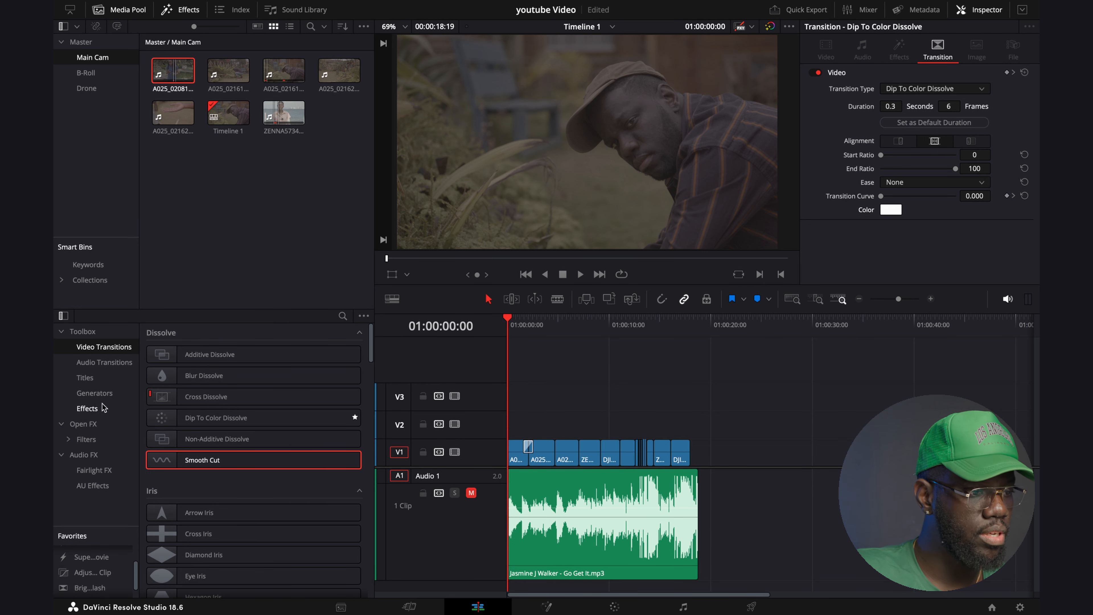
{"action": "left_click", "coordinate": [85, 379]}
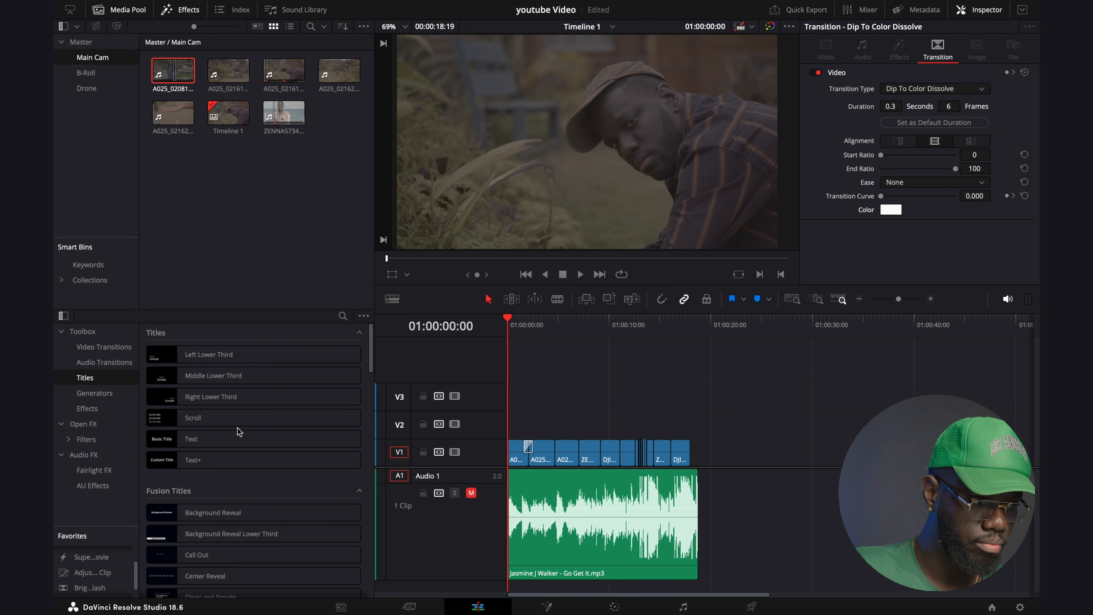
{"action": "scroll", "coordinate": [215, 460], "scroll_direction": "down", "scroll_amount": 3}
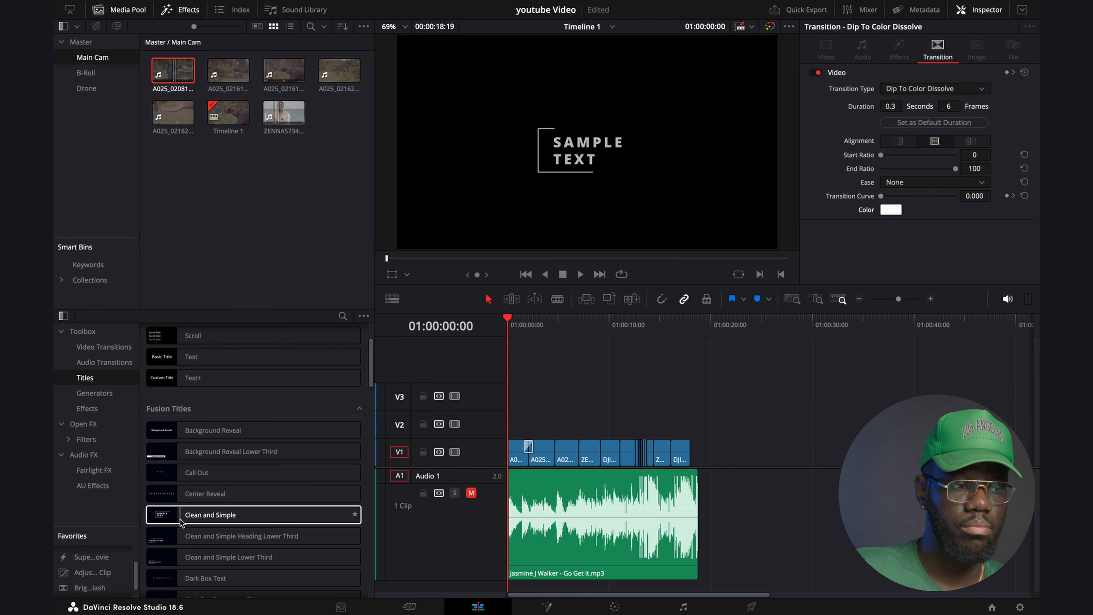
{"action": "left_click_drag", "start_coordinate": [180, 521], "coordinate": [508, 423]}
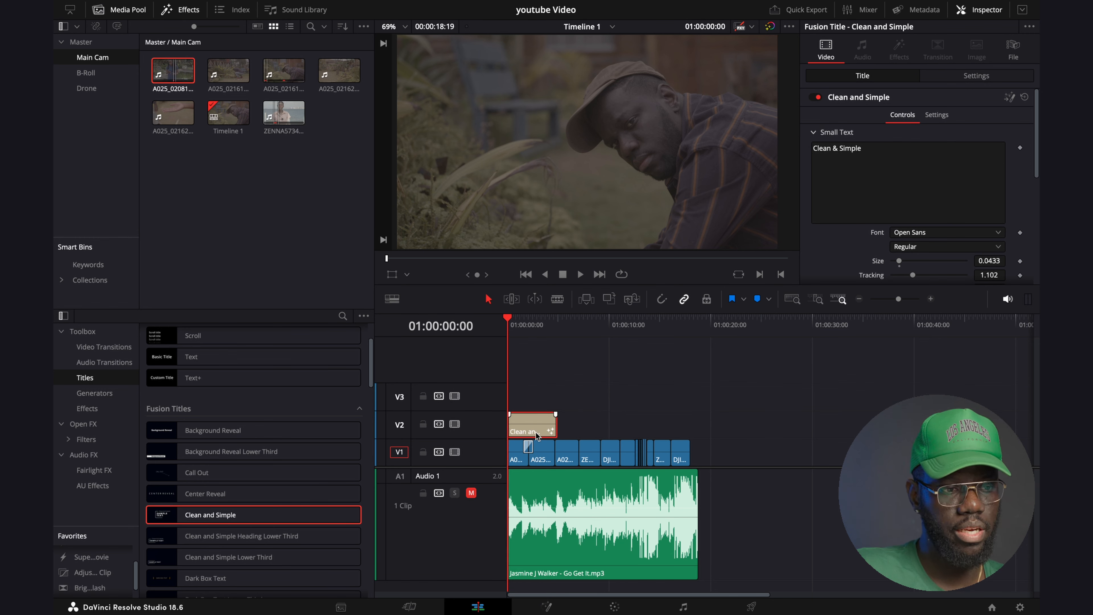
{"action": "key", "text": "space"}
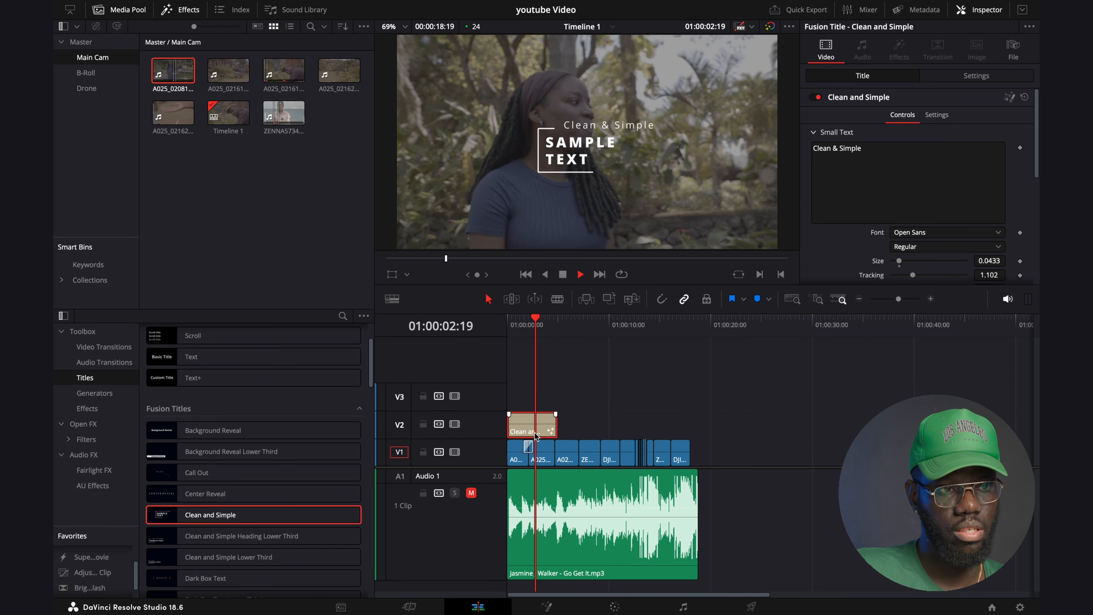
{"action": "key", "text": "space"}
Trim the end of the Clean and Simple title to about 1.7 seconds, near the start of the first V1 transition.
{"action": "scroll", "coordinate": [557, 444], "scroll_direction": "up", "scroll_amount": 5}
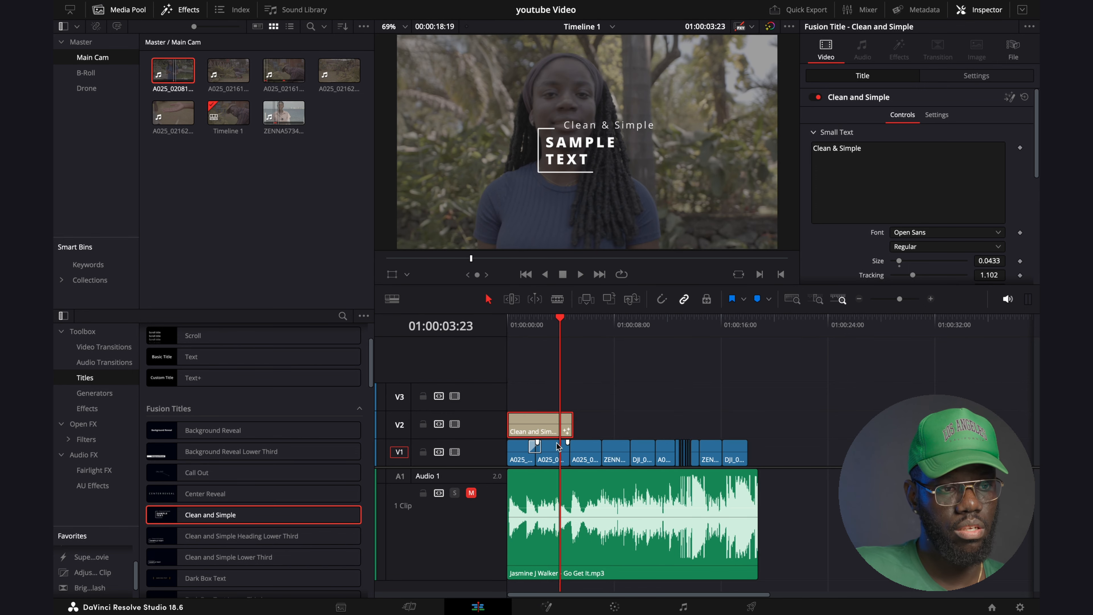
{"action": "key", "text": "Home"}
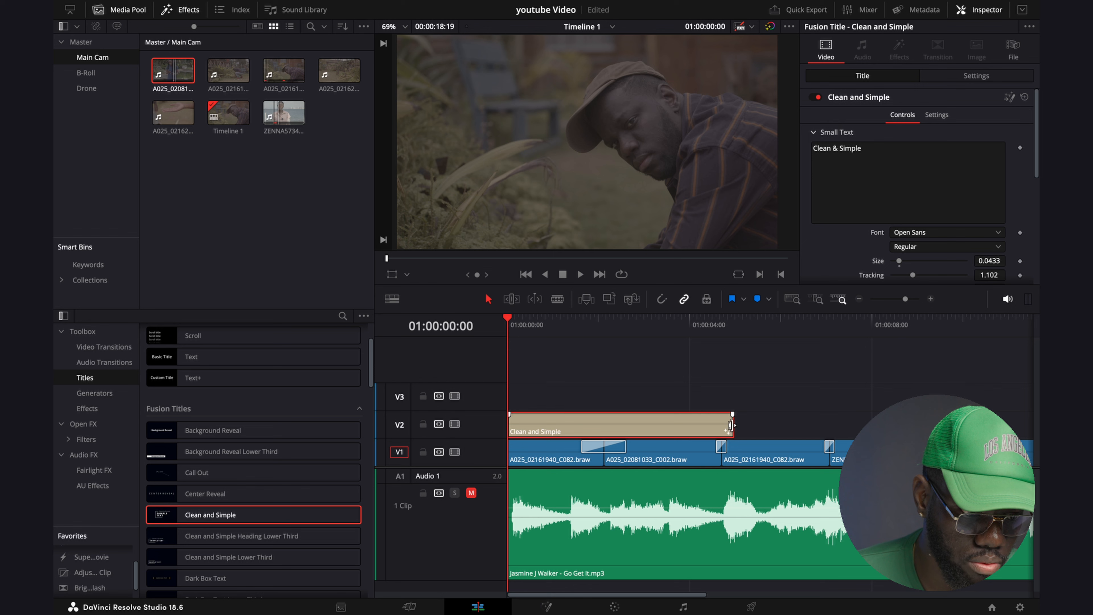
{"action": "left_click", "coordinate": [731, 425]}
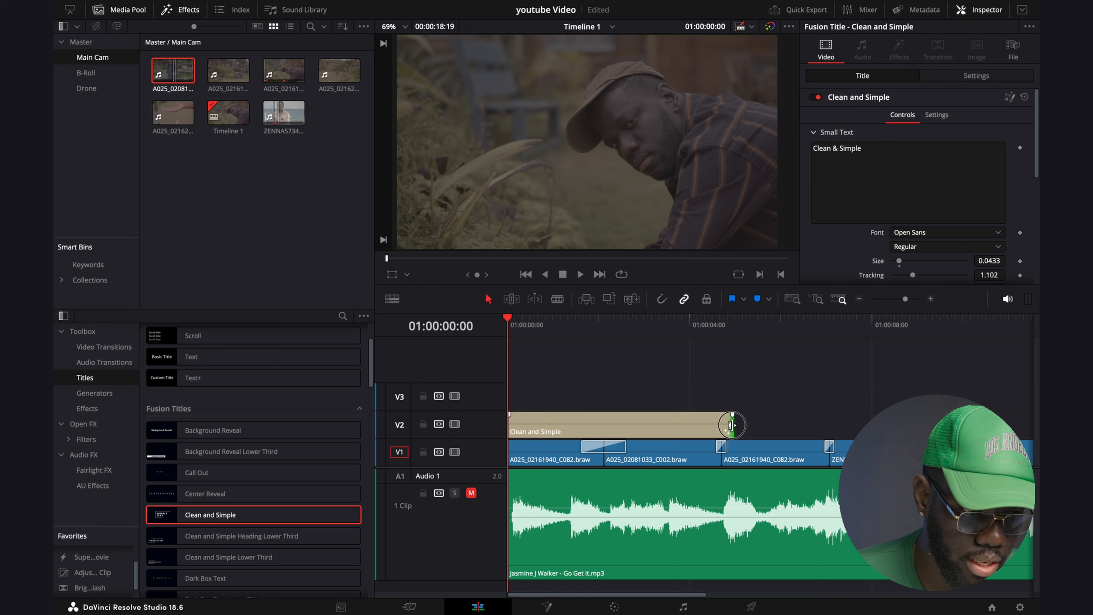
{"action": "left_click_drag", "start_coordinate": [730, 424], "coordinate": [586, 431]}
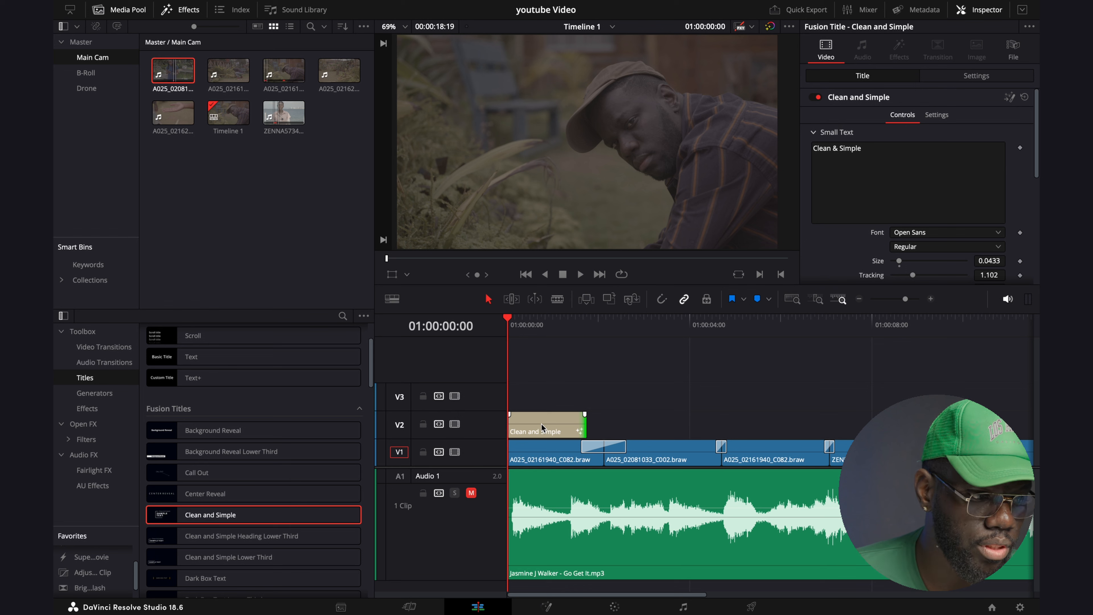
Replace the Small Text of the Clean and Simple title on V2 with "Test Video".
{"action": "left_click", "coordinate": [541, 426]}
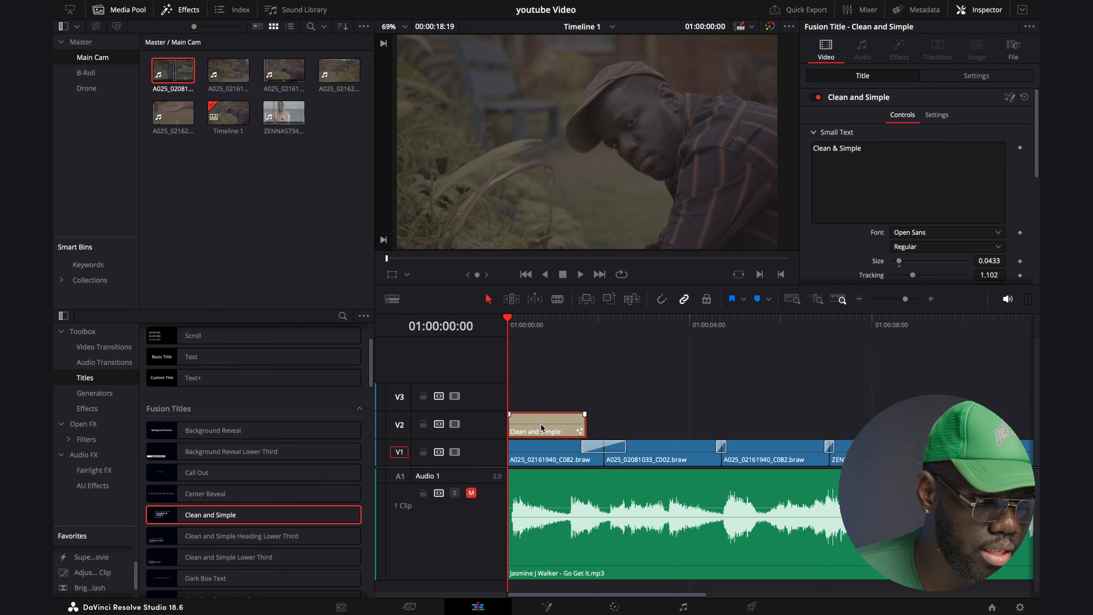
{"action": "left_click", "coordinate": [873, 147]}
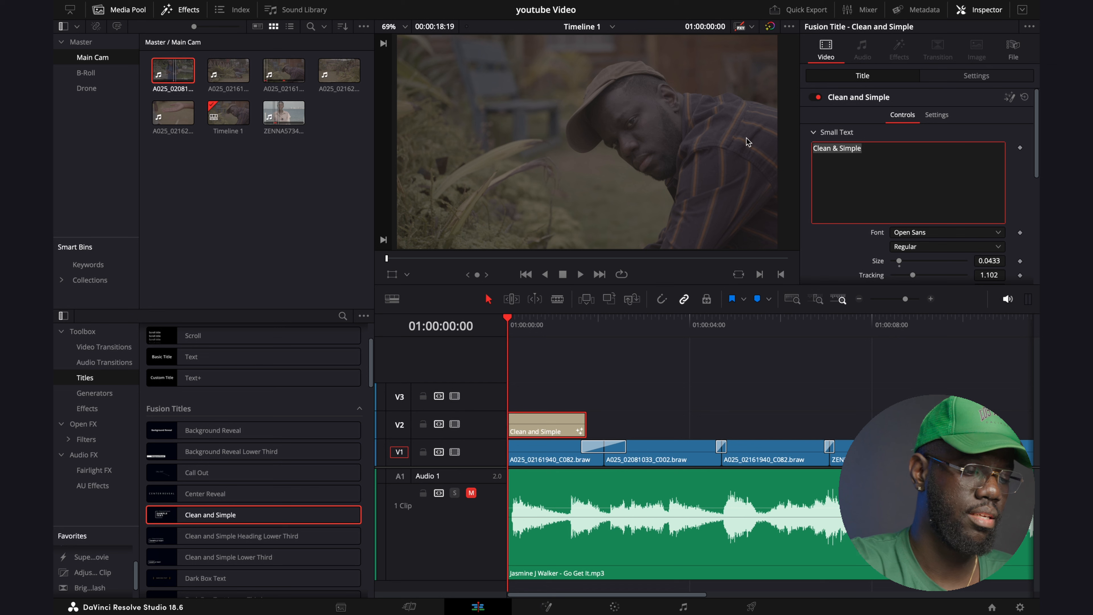
{"action": "type", "text": "Te"}
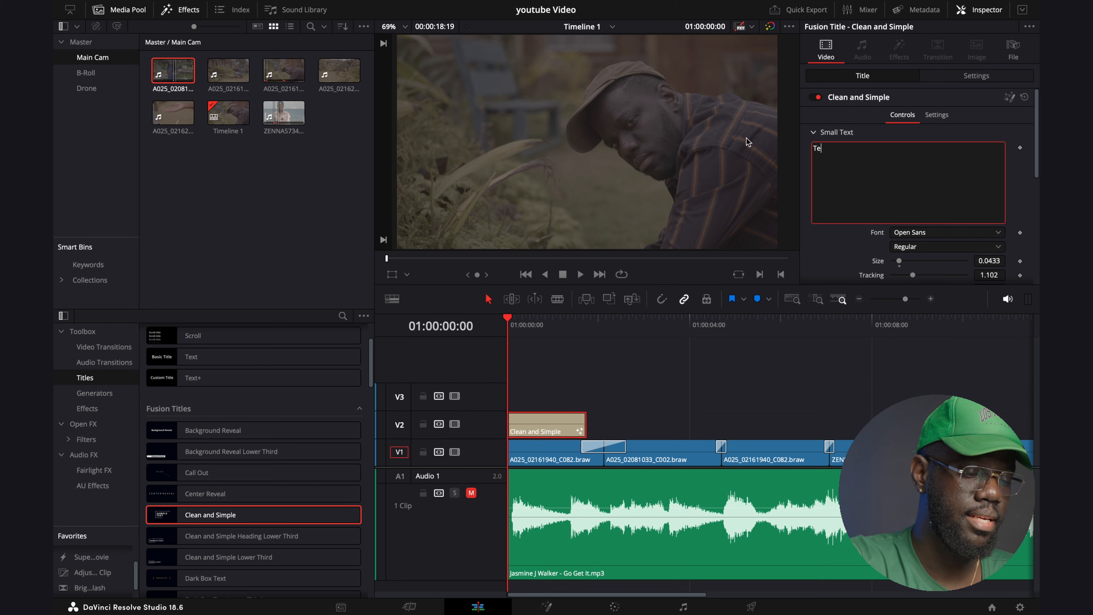
{"action": "type", "text": "st Vide"}
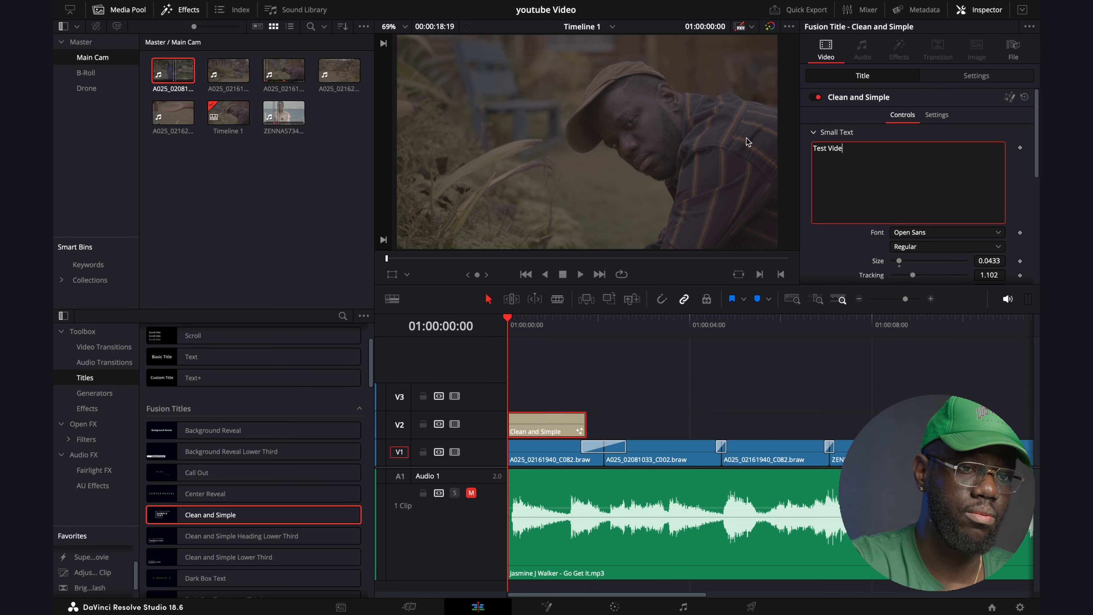
{"action": "type", "text": "o"}
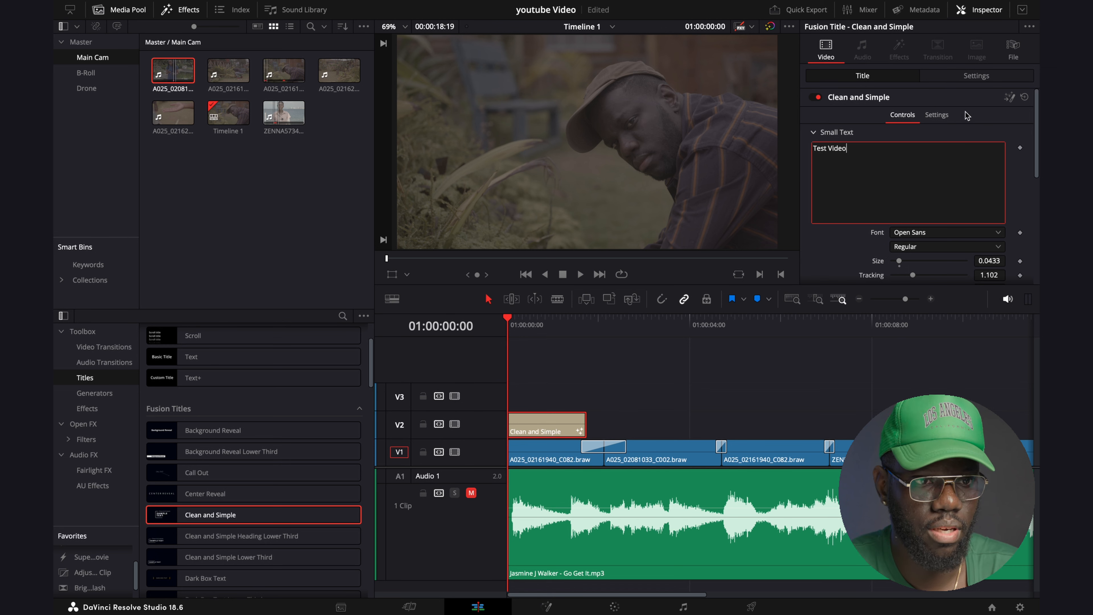
Set the font of the title's Small Text to Noto Sans Tirhuta.
{"action": "left_click_drag", "start_coordinate": [1037, 137], "coordinate": [1037, 173]}
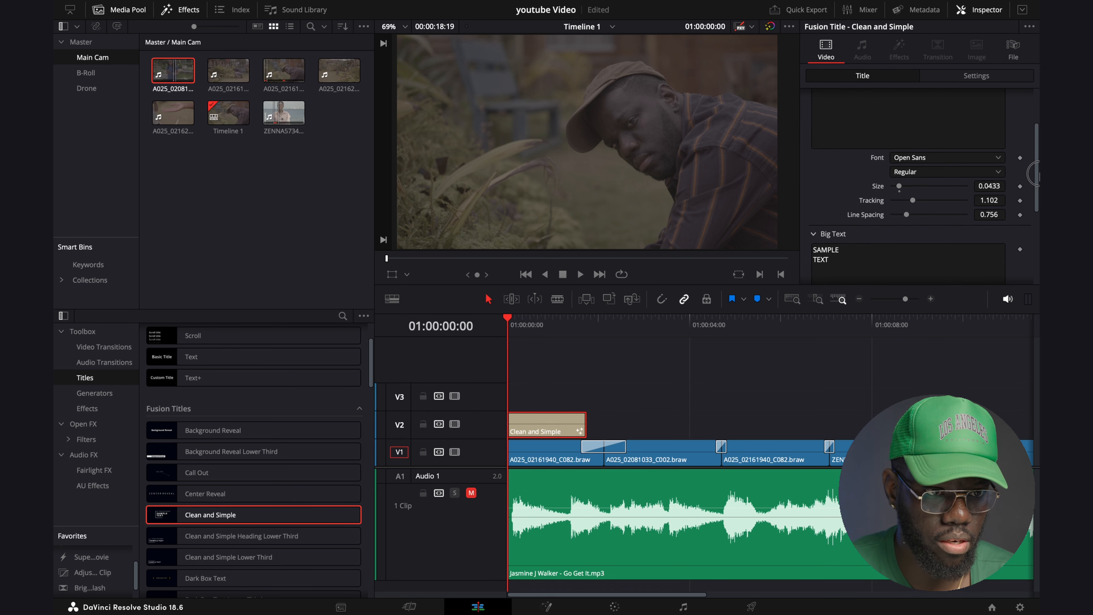
{"action": "left_click", "coordinate": [914, 164]}
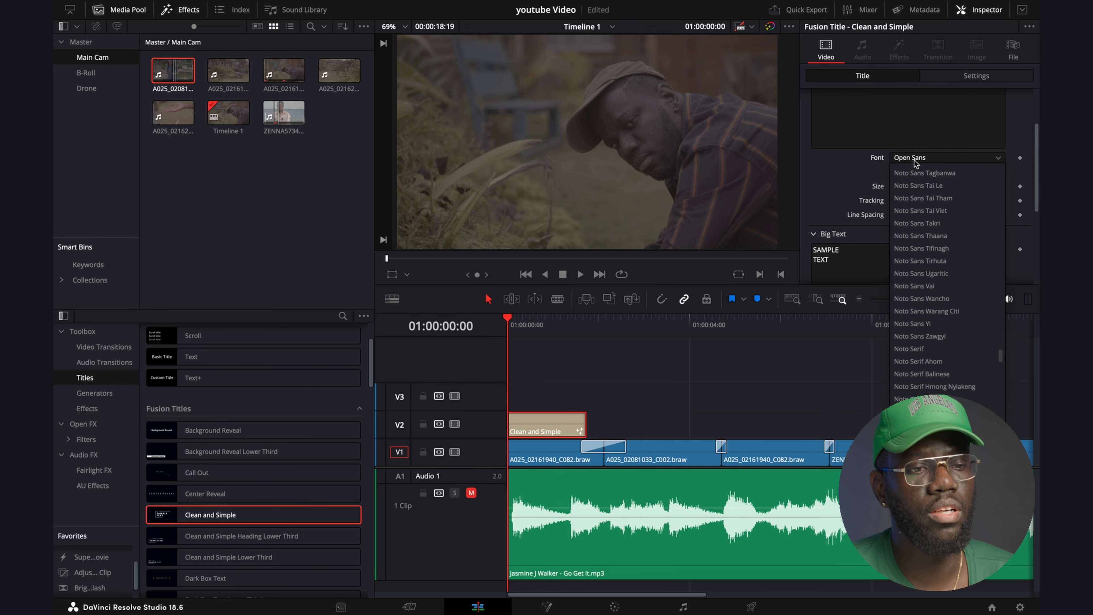
{"action": "left_click", "coordinate": [900, 264]}
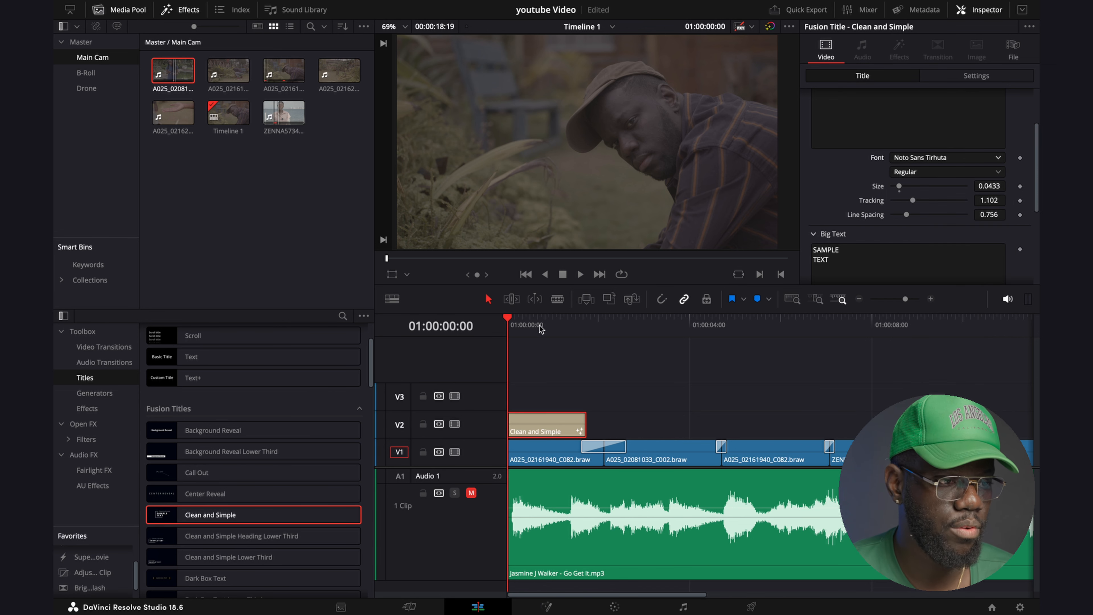
Move the playhead to 01:00:01:00 and replace the title's Big Text with "Test Video".
{"action": "mouse_move", "coordinate": [533, 325]}
{"action": "left_mouse_down"}
{"action": "mouse_move", "coordinate": [563, 326]}
{"action": "mouse_move", "coordinate": [509, 325]}
{"action": "mouse_move", "coordinate": [554, 328]}
{"action": "left_mouse_up"}
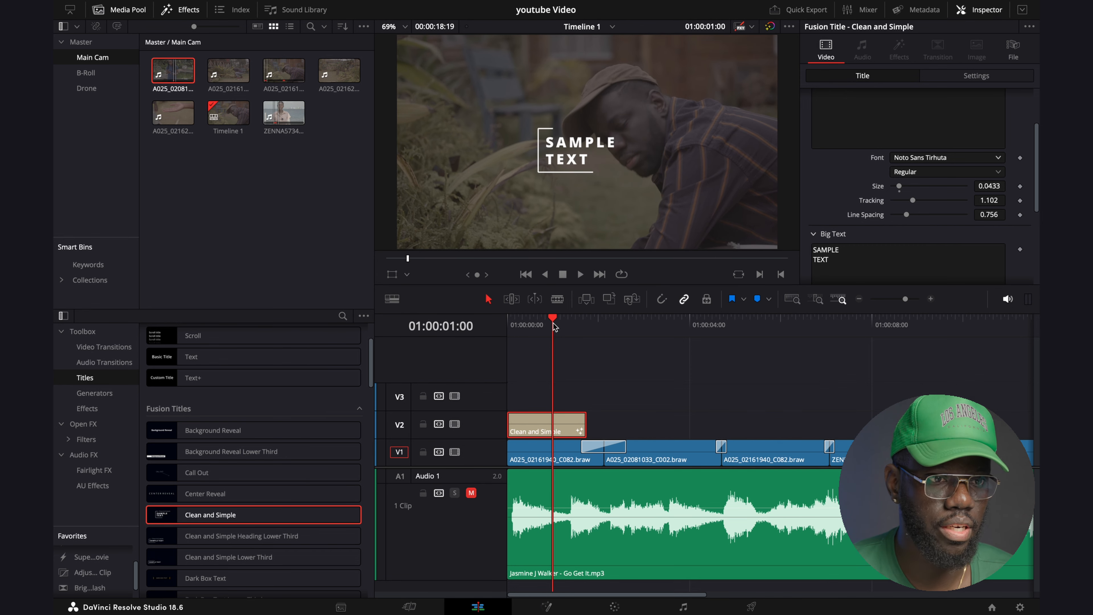
{"action": "scroll", "coordinate": [898, 106], "scroll_direction": "up", "scroll_amount": 3}
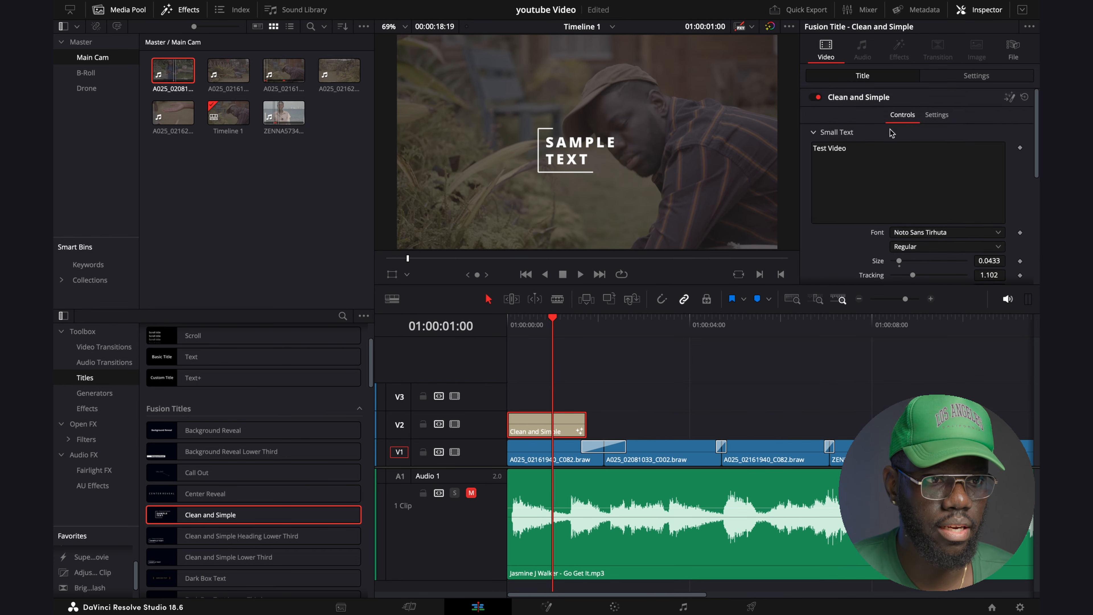
{"action": "scroll", "coordinate": [890, 132], "scroll_direction": "down", "scroll_amount": 1}
{"action": "left_click", "coordinate": [884, 145]}
{"action": "scroll", "coordinate": [898, 172], "scroll_direction": "down", "scroll_amount": 1}
{"action": "scroll", "coordinate": [899, 172], "scroll_direction": "down", "scroll_amount": 2}
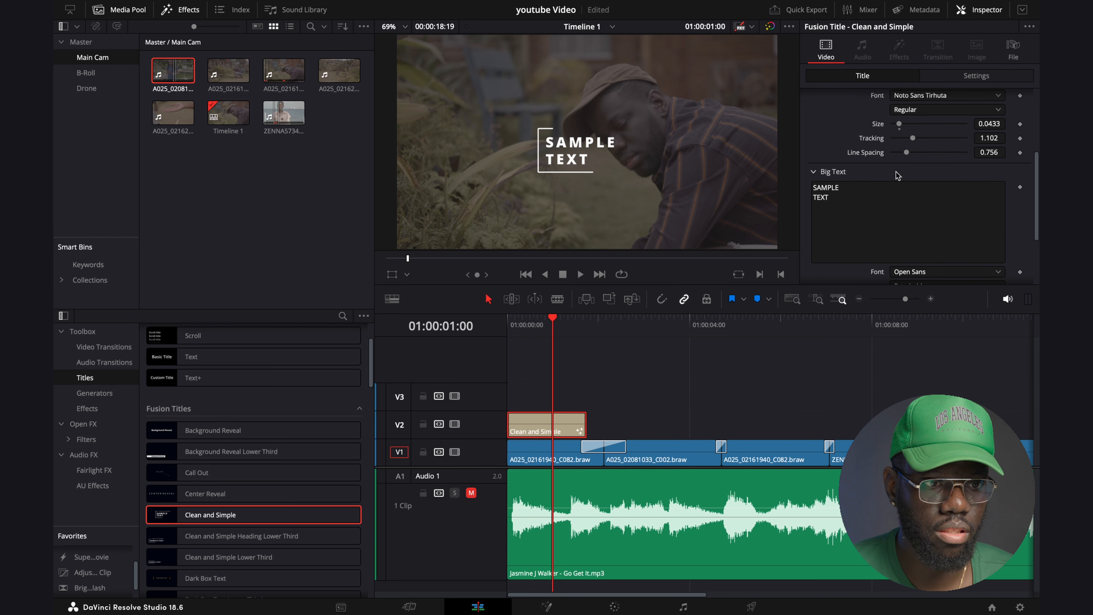
{"action": "left_click_drag", "start_coordinate": [850, 200], "coordinate": [788, 183]}
{"action": "key", "text": "BackSpace"}
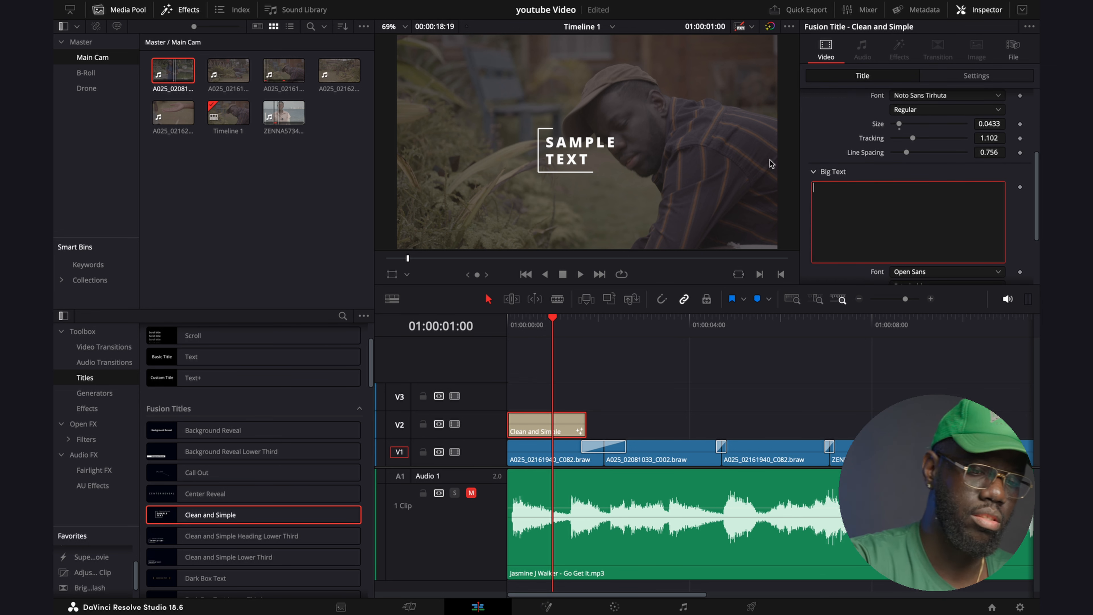
{"action": "type", "text": "Test"}
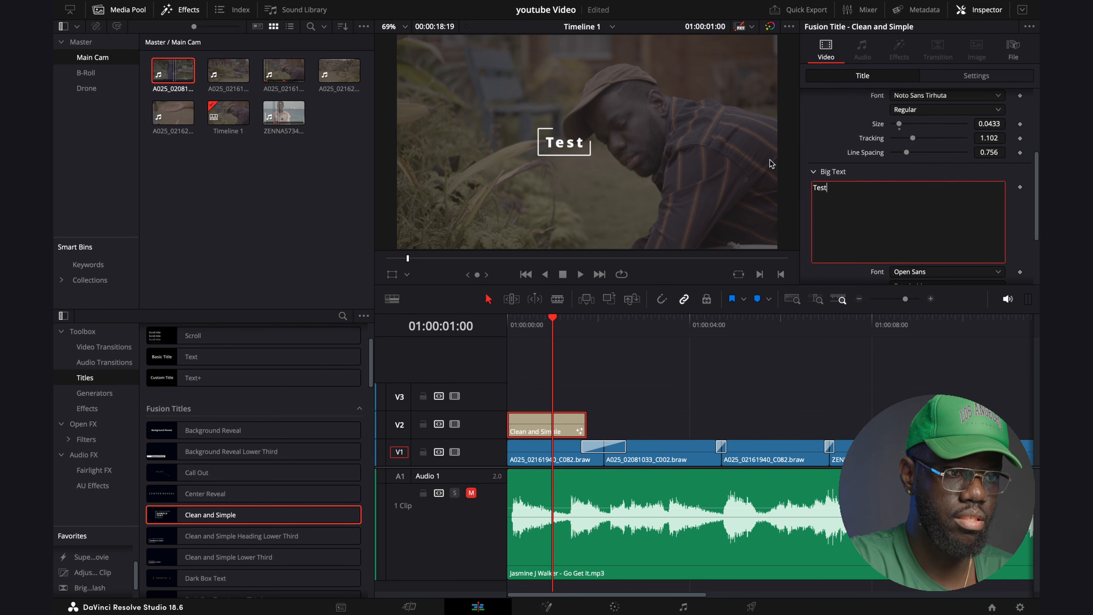
{"action": "type", "text": " Video"}
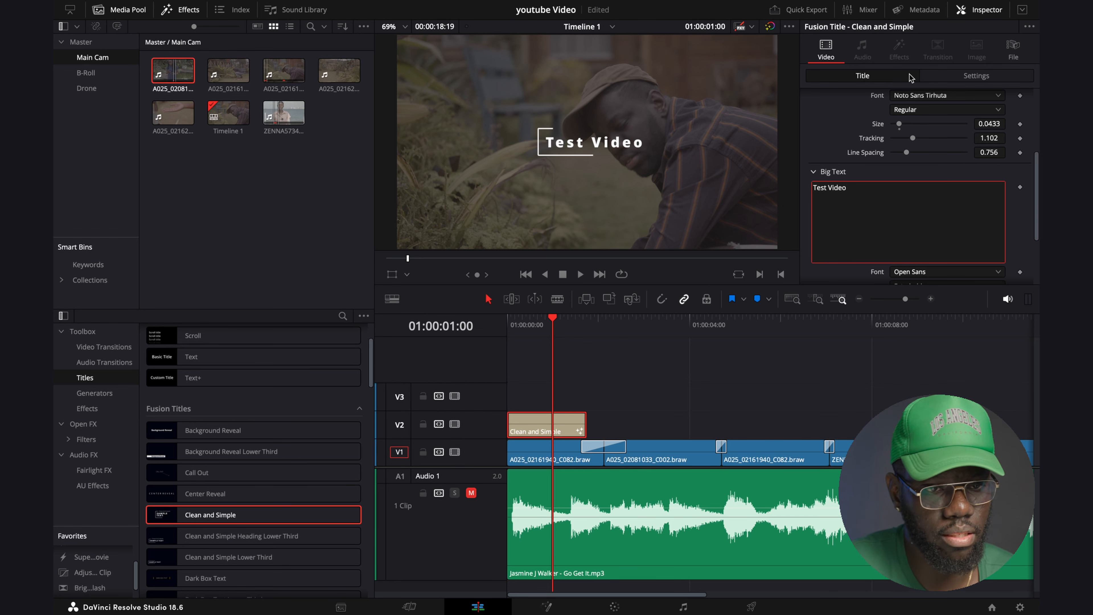
Browse the fonts for the title's Big Text and set it to Aller.
{"action": "left_click_drag", "start_coordinate": [1036, 163], "coordinate": [1035, 208]}
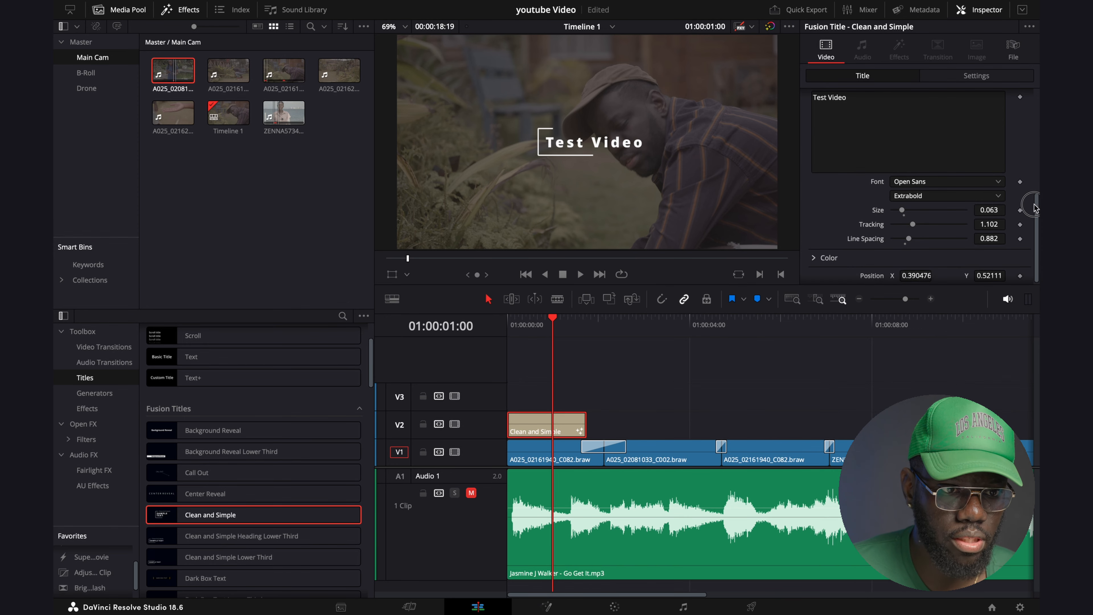
{"action": "left_click", "coordinate": [943, 183]}
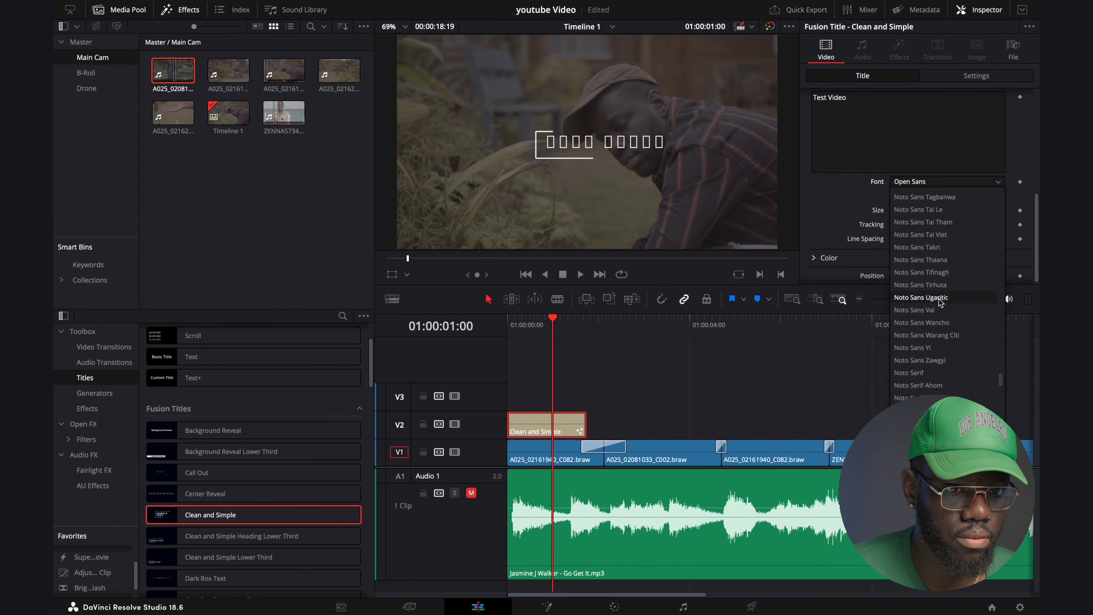
{"action": "left_click_drag", "start_coordinate": [1000, 378], "coordinate": [999, 205]}
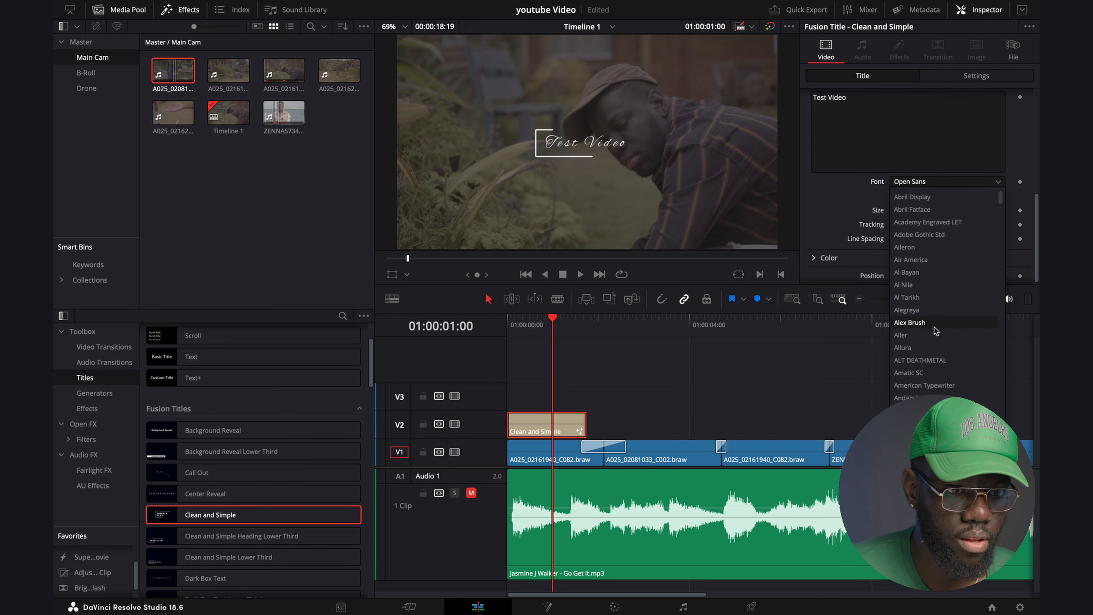
{"action": "left_click", "coordinate": [929, 339]}
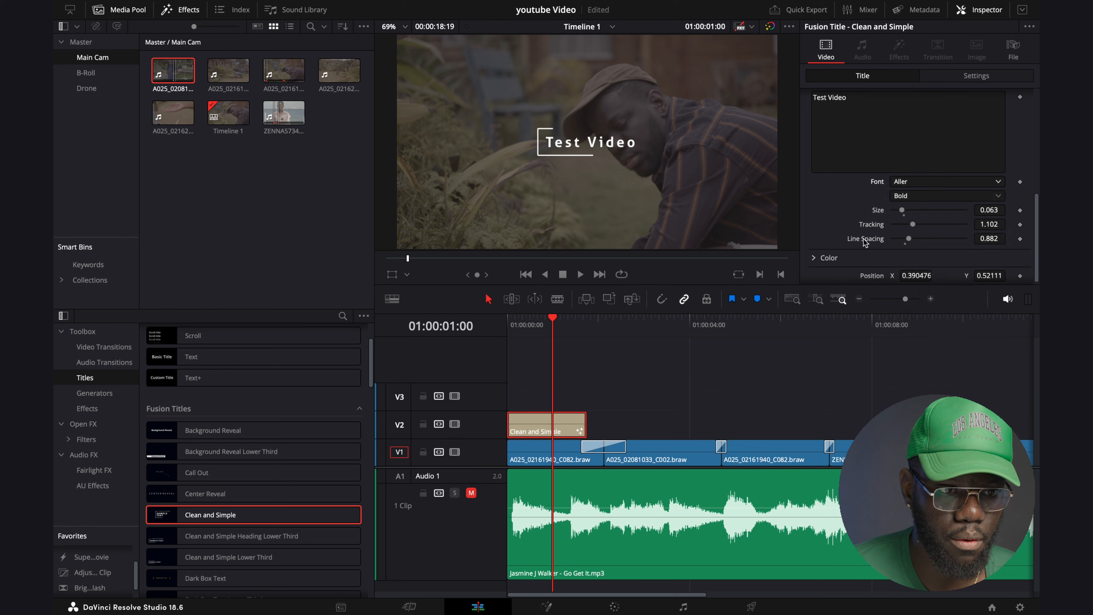
Set the Big Text size to 0.1575 and its line spacing to 0.693.
{"action": "left_click_drag", "start_coordinate": [904, 210], "coordinate": [905, 239]}
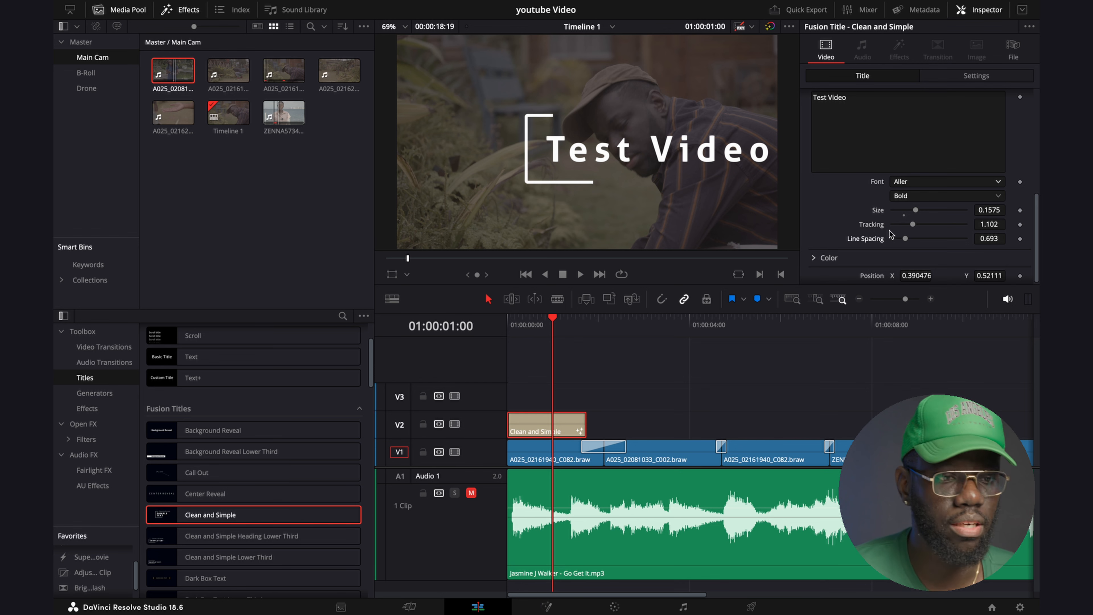
{"action": "scroll", "coordinate": [872, 247], "scroll_direction": "down", "scroll_amount": 1}
{"action": "scroll", "coordinate": [872, 247], "scroll_direction": "down", "scroll_amount": 3}
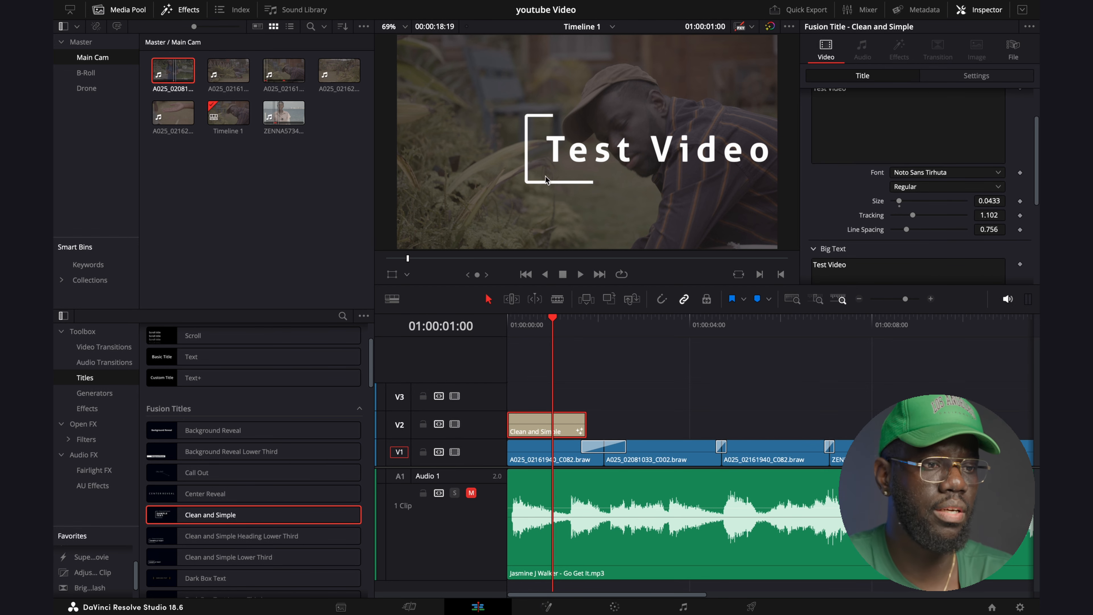
Shift the Clean and Simple title horizontally by setting its Transform Position X to -237.
{"action": "scroll", "coordinate": [546, 176], "scroll_direction": "down", "scroll_amount": 3}
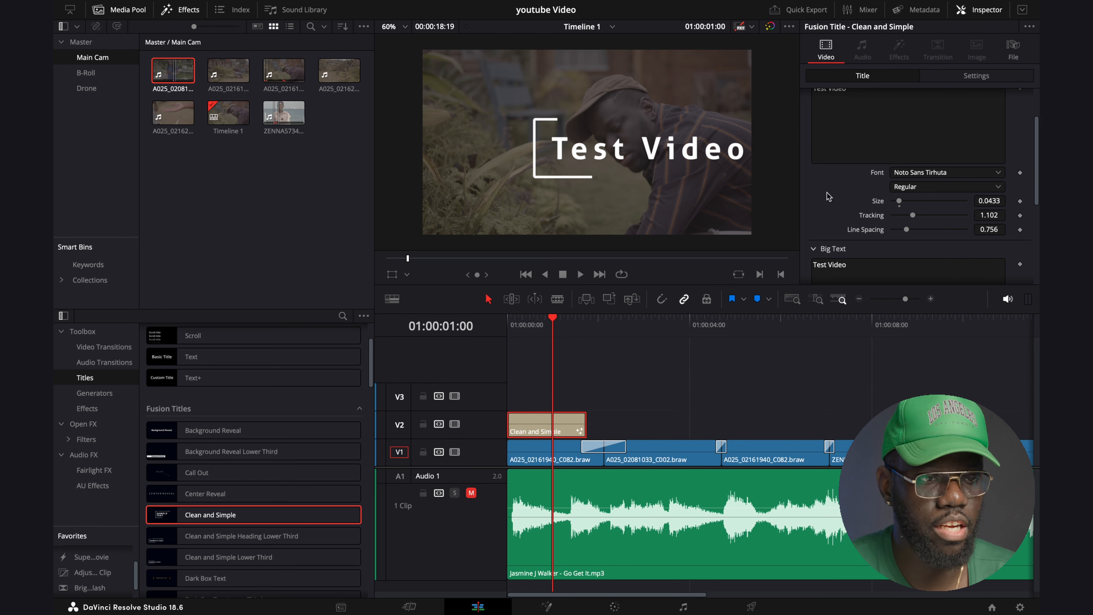
{"action": "scroll", "coordinate": [827, 193], "scroll_direction": "up", "scroll_amount": 5}
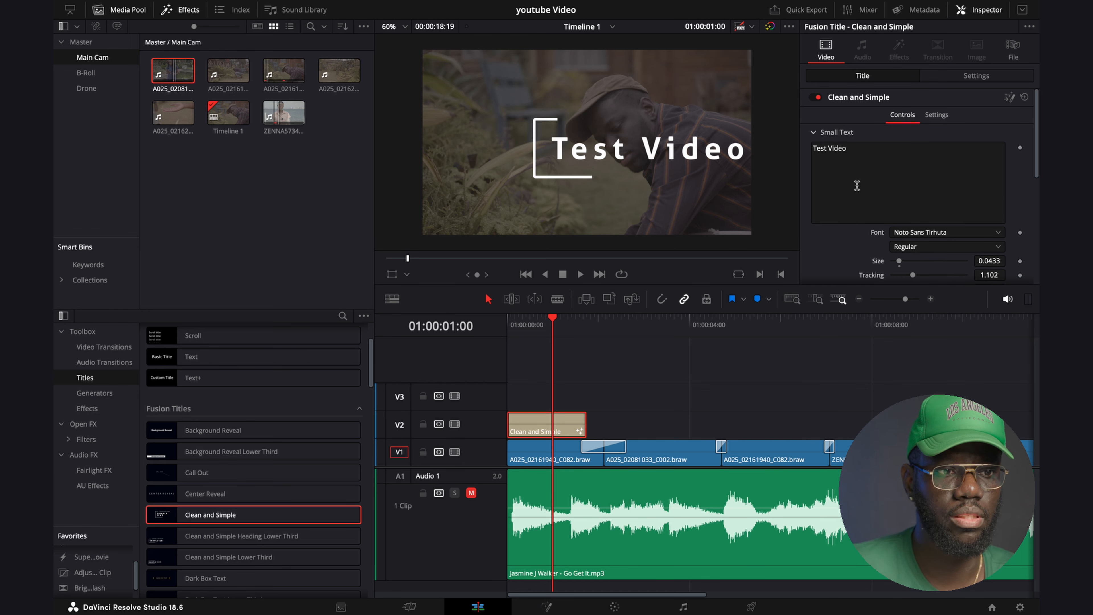
{"action": "left_click", "coordinate": [977, 76]}
{"action": "scroll", "coordinate": [833, 146], "scroll_direction": "up", "scroll_amount": 2}
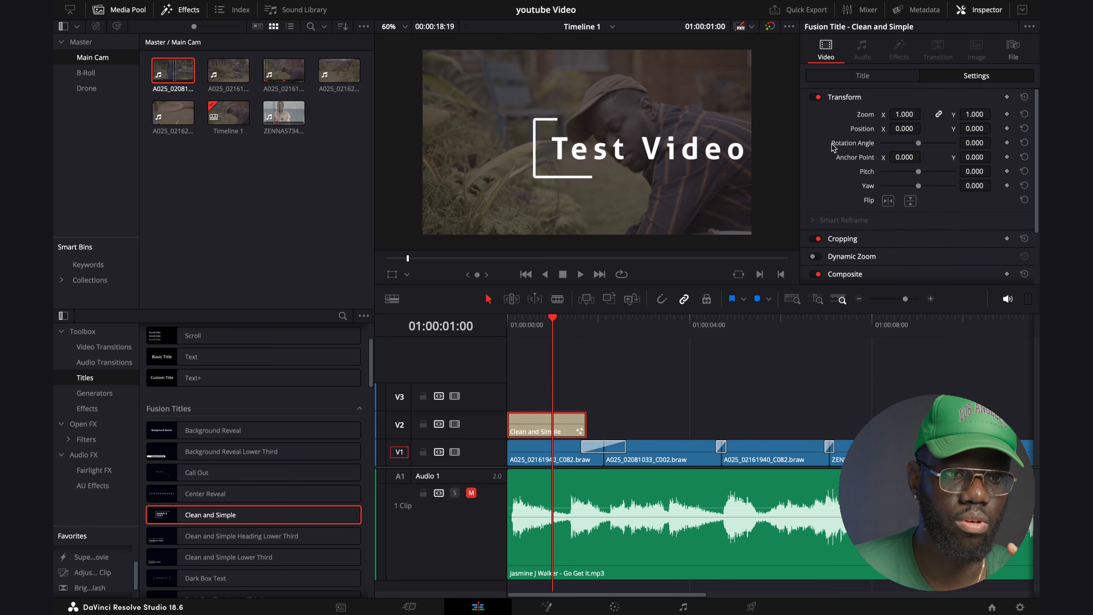
{"action": "left_click_drag", "start_coordinate": [903, 128], "coordinate": [767, 132]}
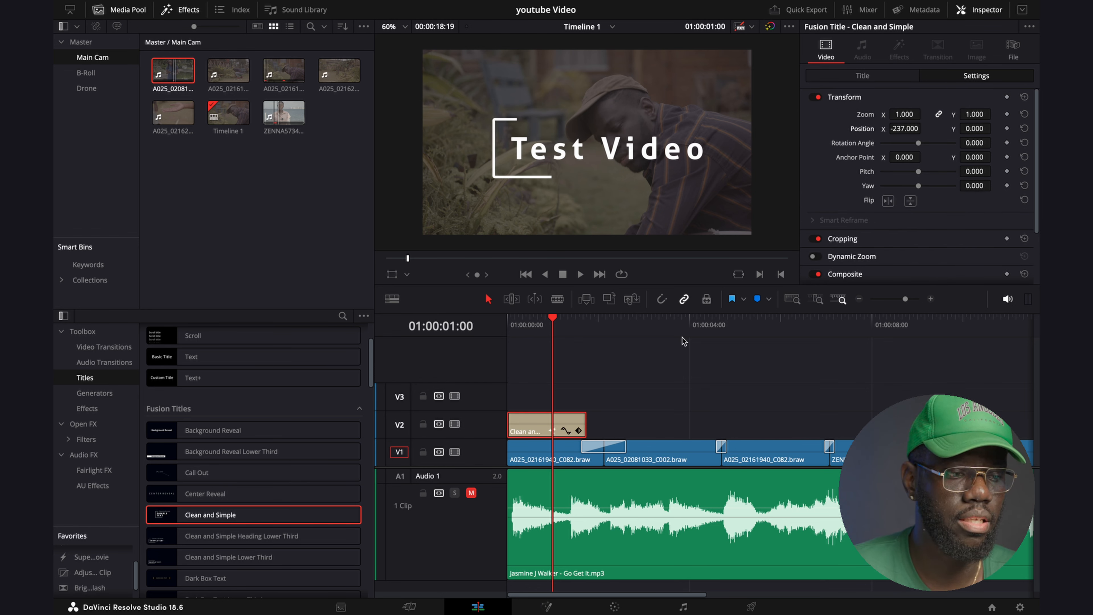
Play the repositioned title twice from the start of the timeline, then return the playhead to 01:00:00:00.
{"action": "left_click_drag", "start_coordinate": [537, 328], "coordinate": [420, 332]}
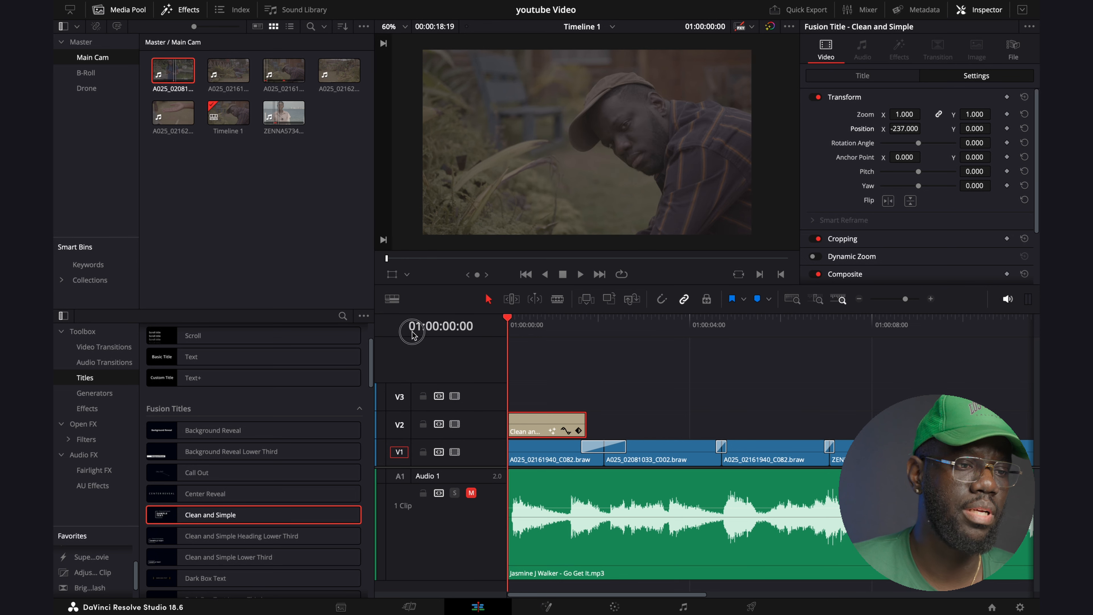
{"action": "key", "text": "space"}
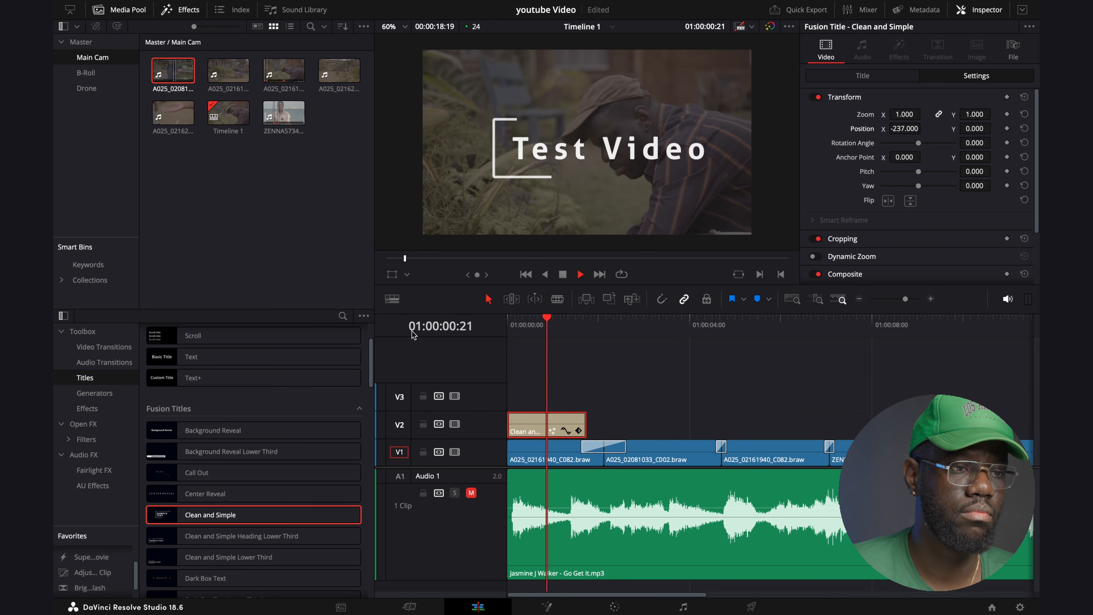
{"action": "key", "text": "space"}
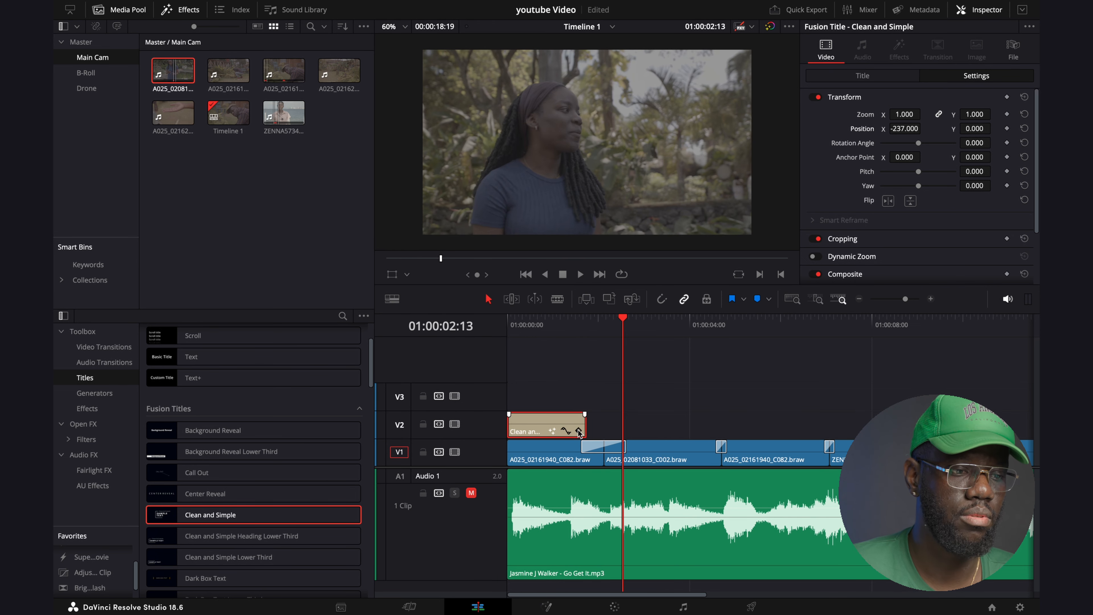
{"action": "left_click_drag", "start_coordinate": [535, 329], "coordinate": [439, 337]}
{"action": "key", "text": "space"}
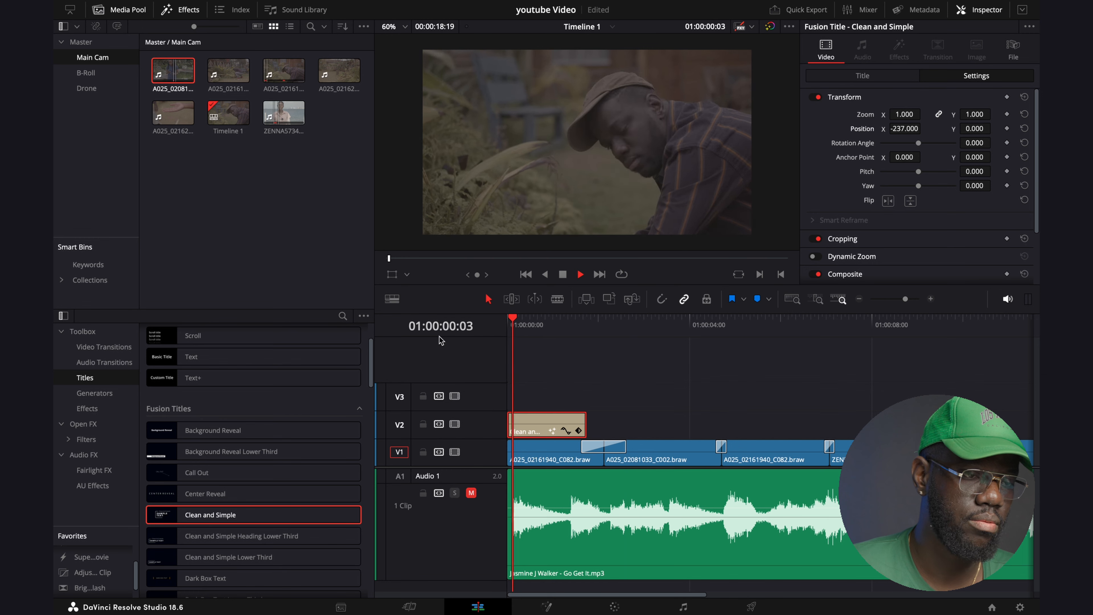
{"action": "key", "text": "space"}
{"action": "left_click_drag", "start_coordinate": [550, 330], "coordinate": [487, 328]}
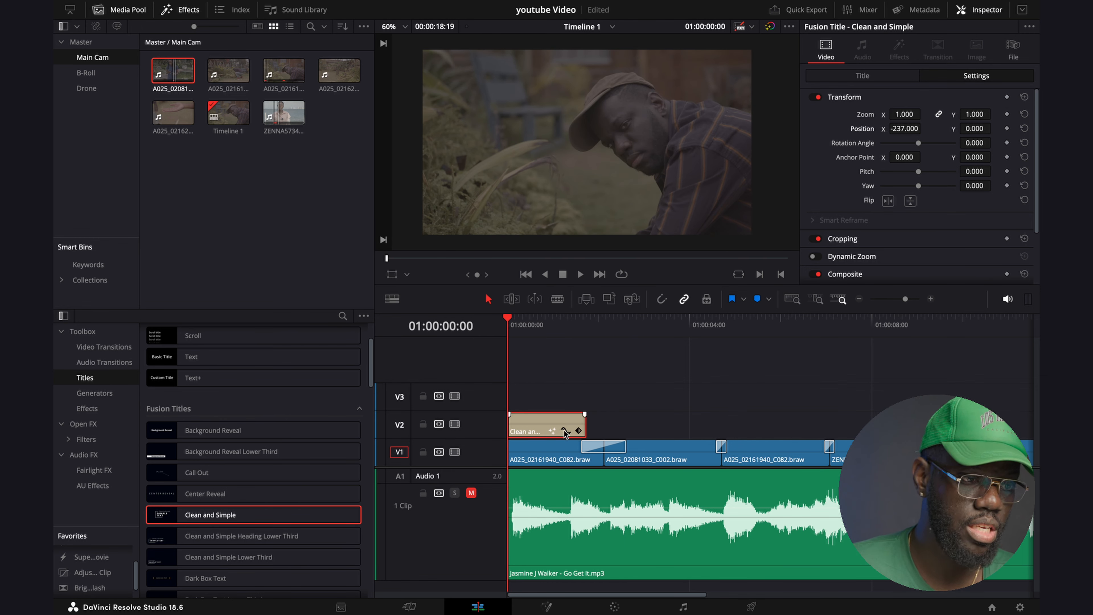
Add a fade-out to the end of the title clip on track V2.
{"action": "left_click", "coordinate": [544, 450]}
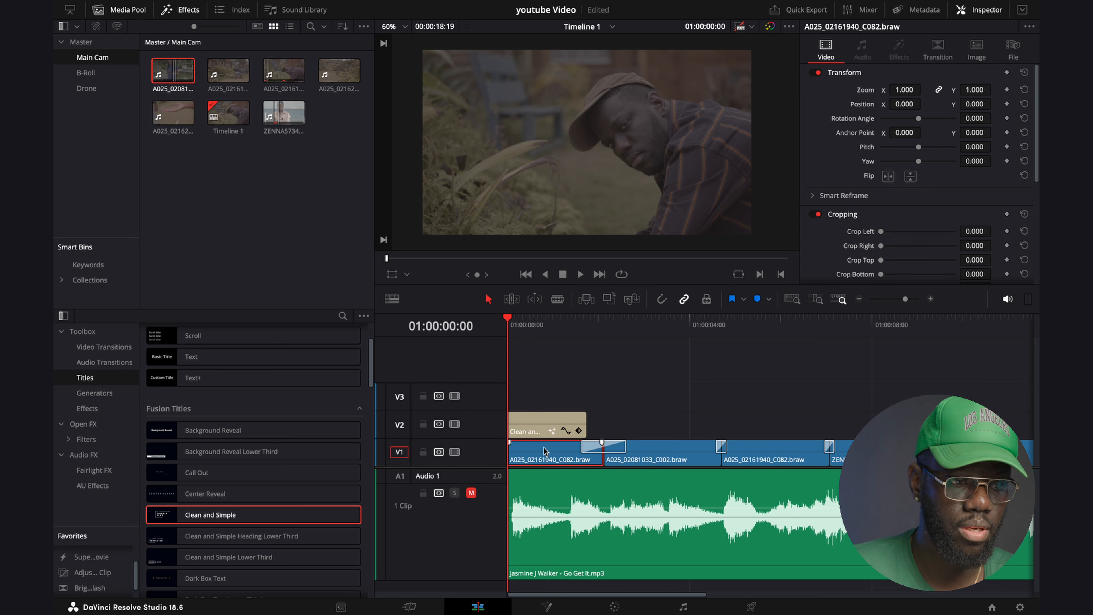
{"action": "left_click", "coordinate": [538, 428]}
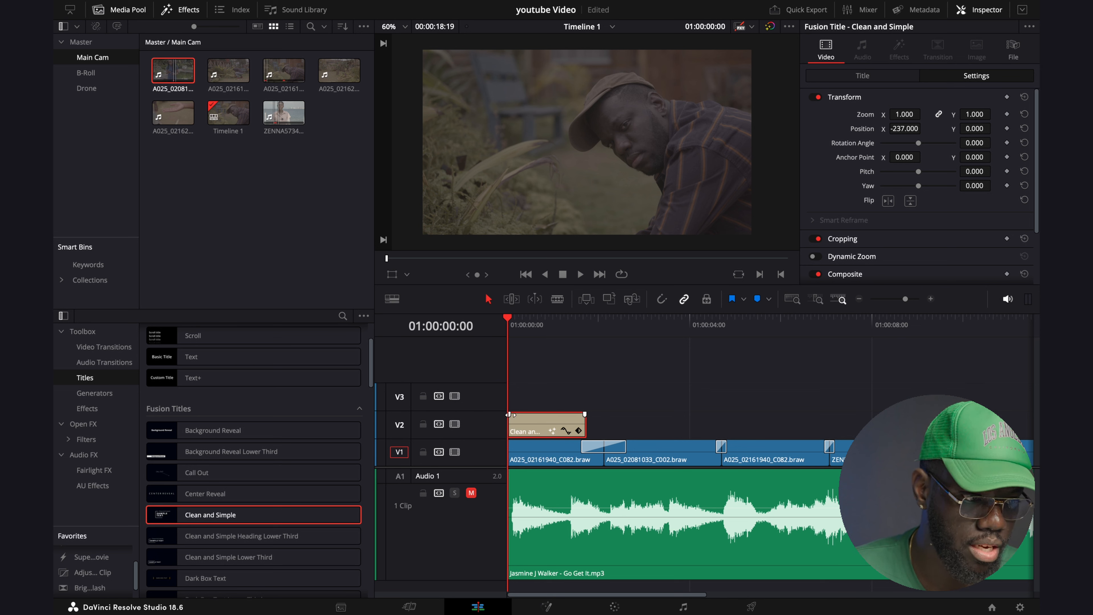
{"action": "mouse_move", "coordinate": [508, 415]}
{"action": "left_mouse_down"}
{"action": "mouse_move", "coordinate": [546, 414]}
{"action": "mouse_move", "coordinate": [512, 414]}
{"action": "left_mouse_up"}
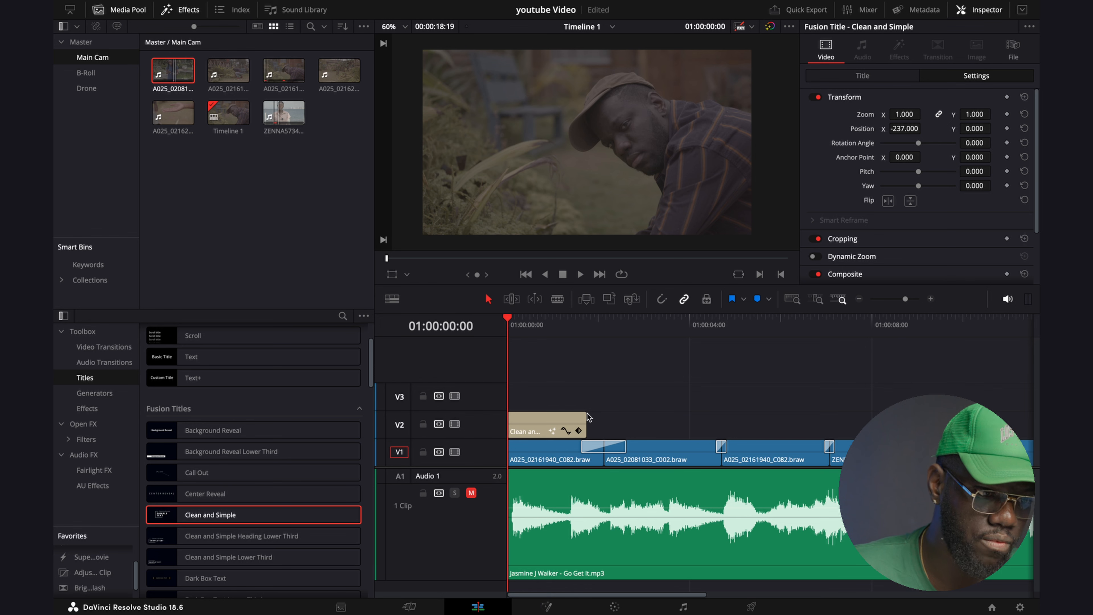
{"action": "left_click_drag", "start_coordinate": [585, 414], "coordinate": [560, 414]}
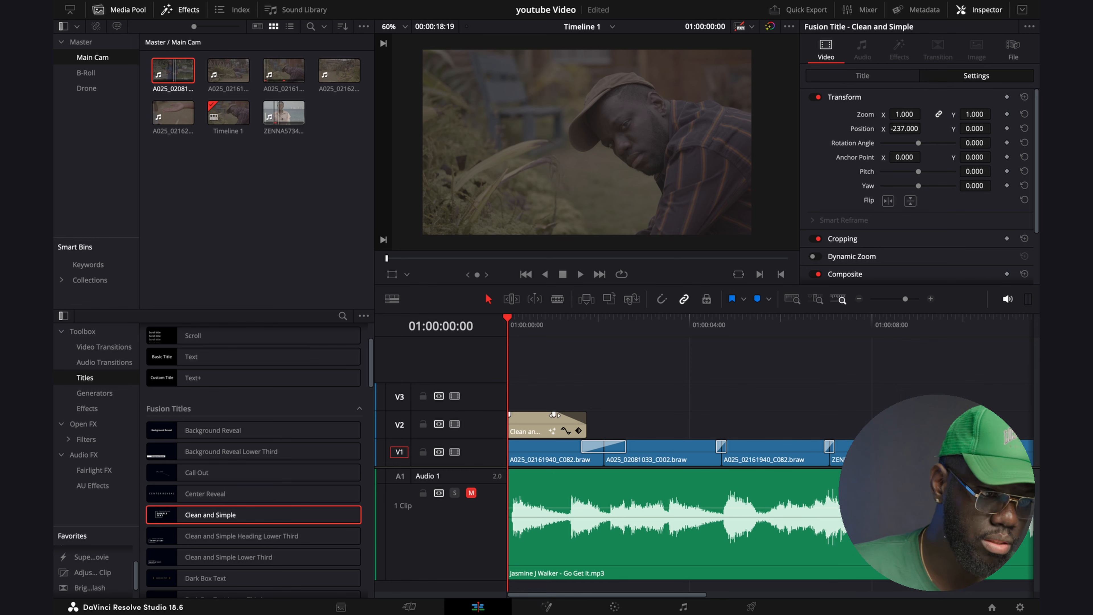
Play the timeline to review the title's fade-out and return the playhead to 01:00:00:00.
{"action": "key", "text": "space"}
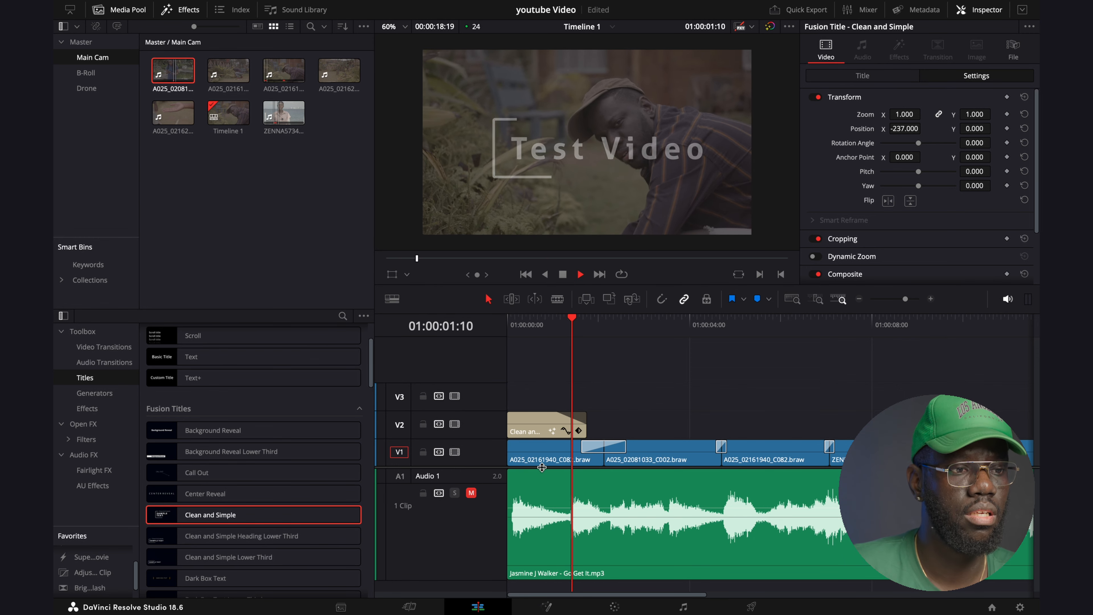
{"action": "scroll", "coordinate": [710, 462], "scroll_direction": "down", "scroll_amount": 5}
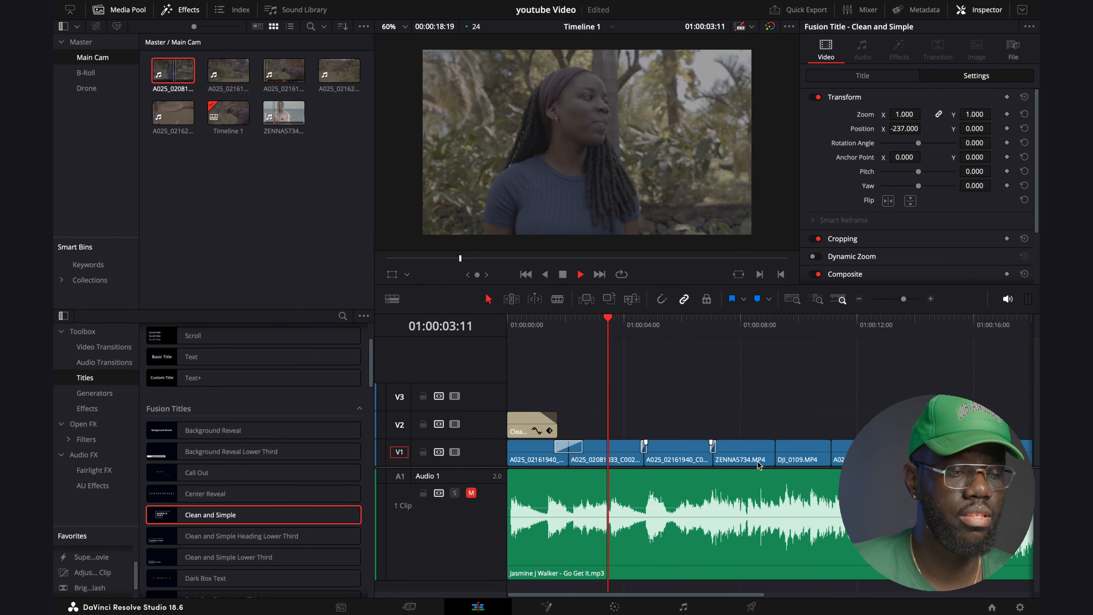
{"action": "scroll", "coordinate": [708, 465], "scroll_direction": "up", "scroll_amount": 3}
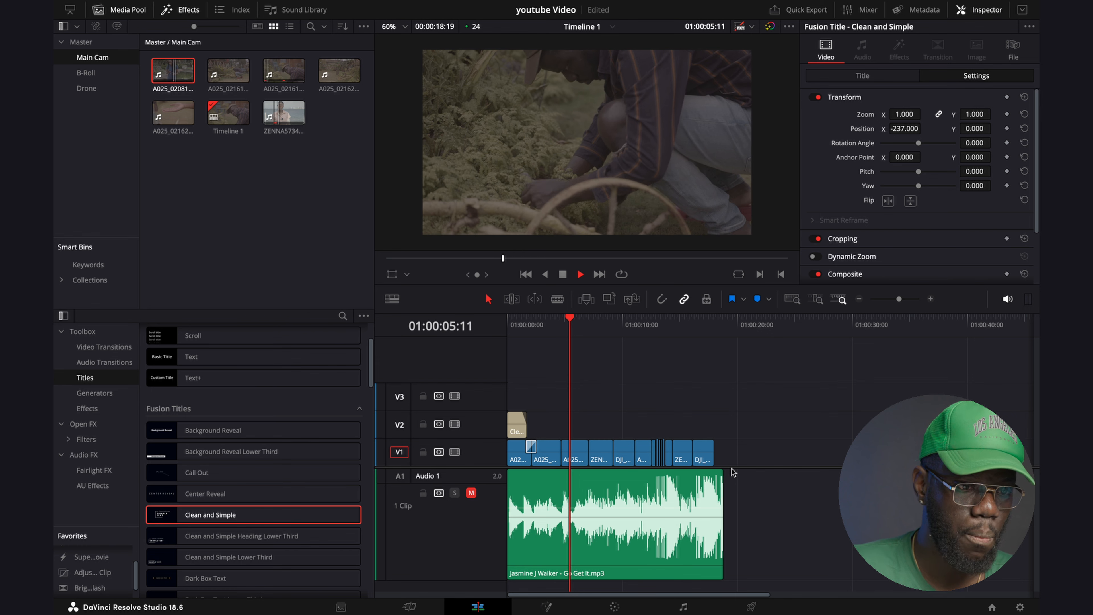
{"action": "left_click", "coordinate": [570, 320]}
{"action": "left_click_drag", "start_coordinate": [570, 321], "coordinate": [485, 336]}
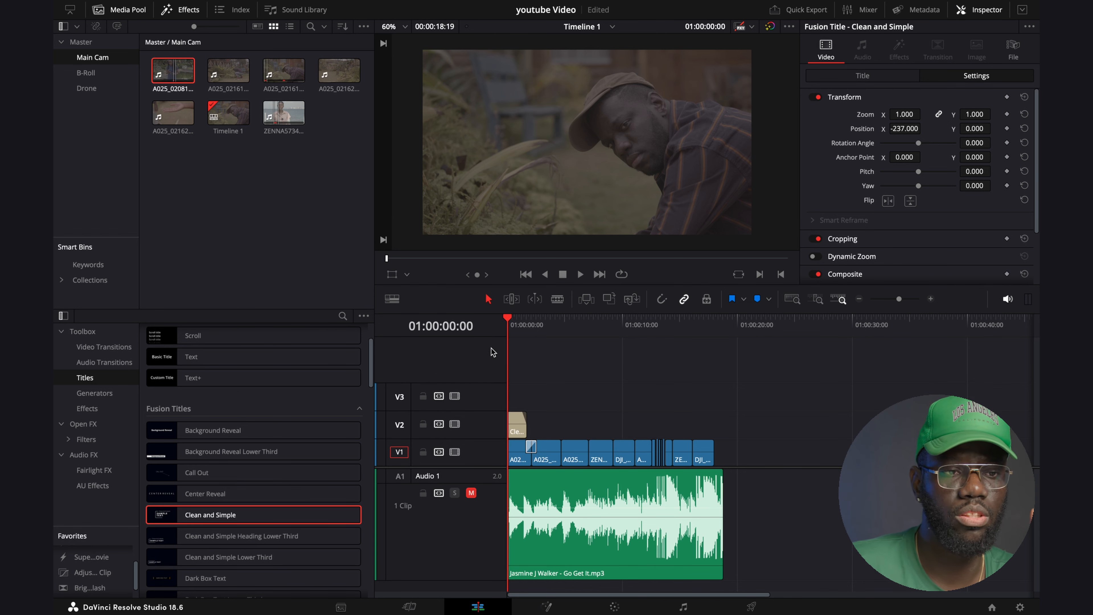
Lower the volume of the music clip on Audio 1 to -13.66 and enable Voice Isolation for it.
{"action": "left_click", "coordinate": [560, 494]}
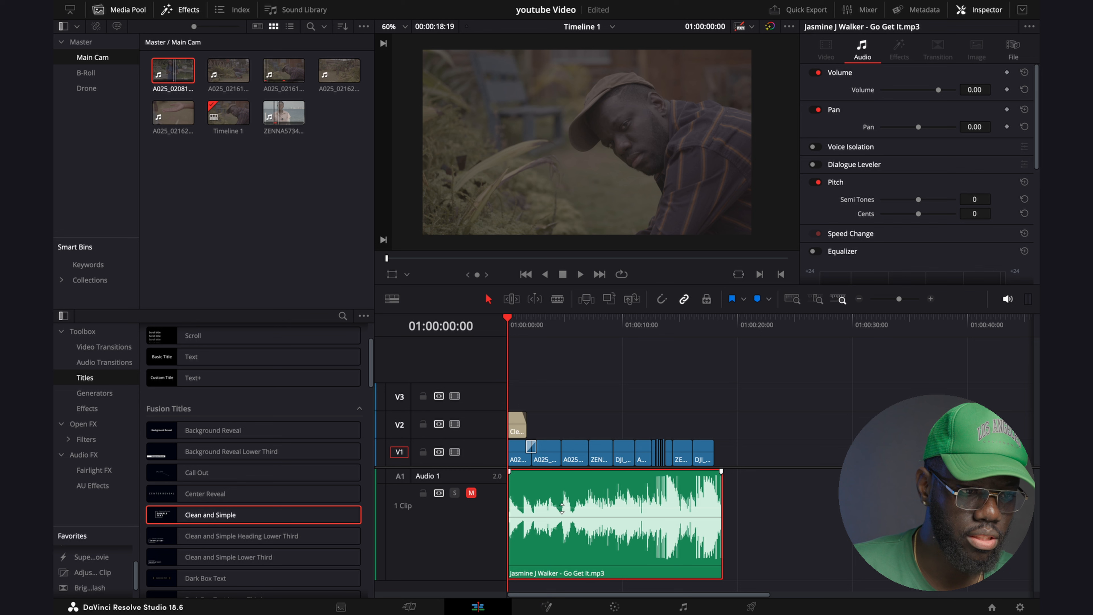
{"action": "mouse_move", "coordinate": [562, 508]}
{"action": "left_mouse_down"}
{"action": "mouse_move", "coordinate": [566, 526]}
{"action": "mouse_move", "coordinate": [566, 508]}
{"action": "left_mouse_up"}
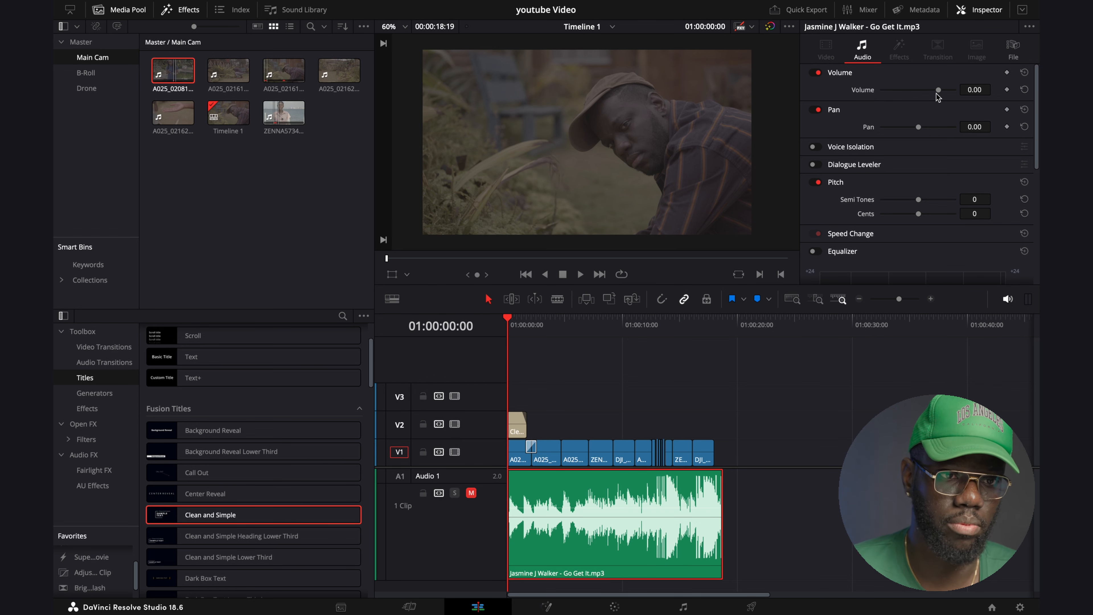
{"action": "left_click_drag", "start_coordinate": [937, 95], "coordinate": [931, 94]}
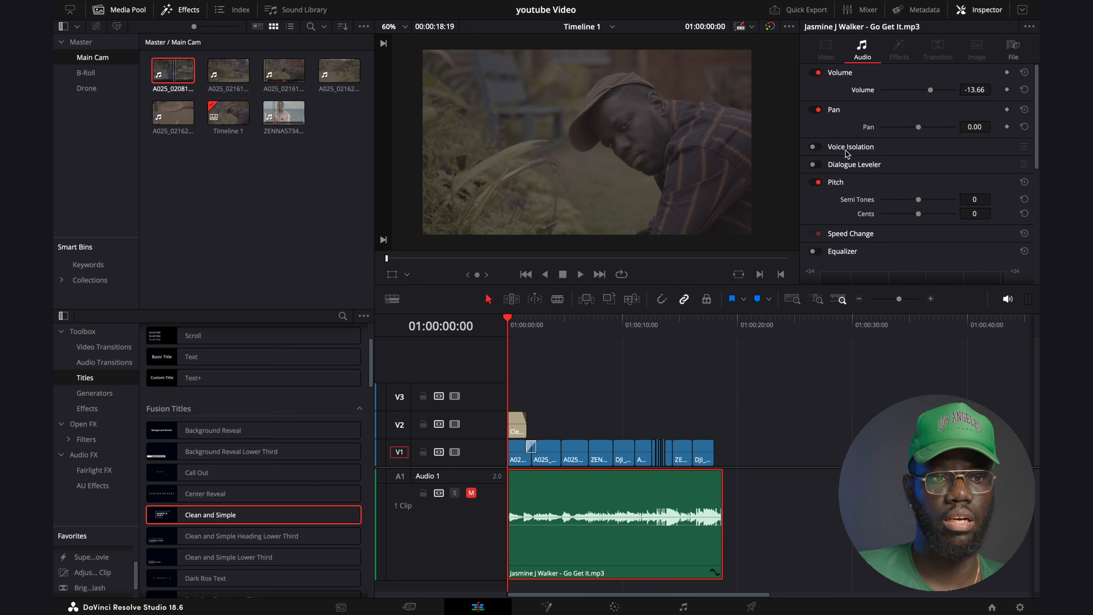
{"action": "left_click", "coordinate": [813, 147]}
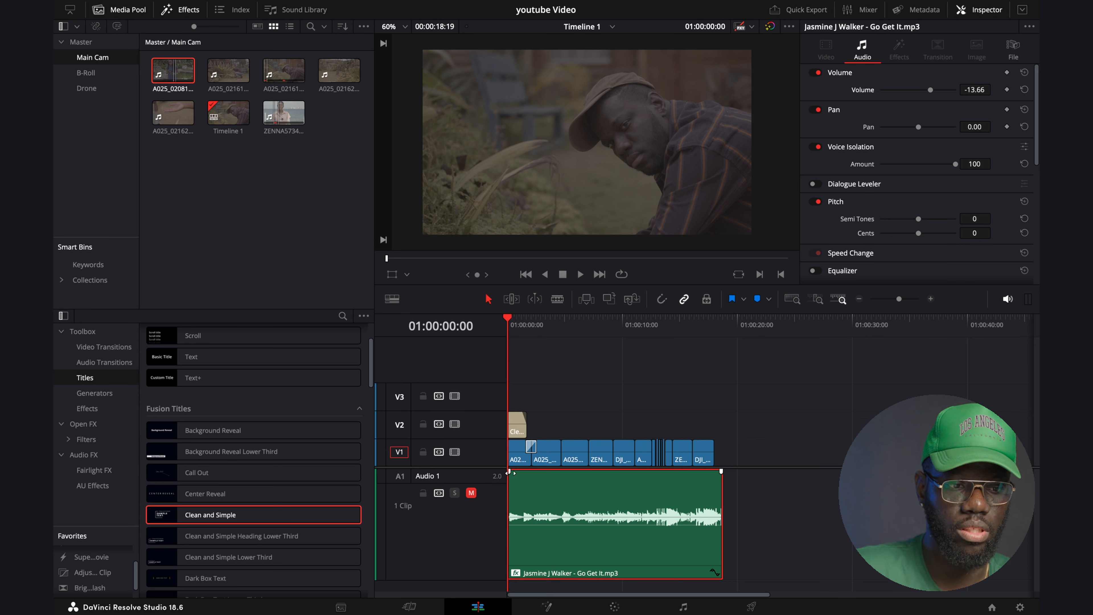
Add a fade-in and a fade-out to the music clip on Audio 1 and play the timeline from the start.
{"action": "left_click_drag", "start_coordinate": [511, 472], "coordinate": [541, 471]}
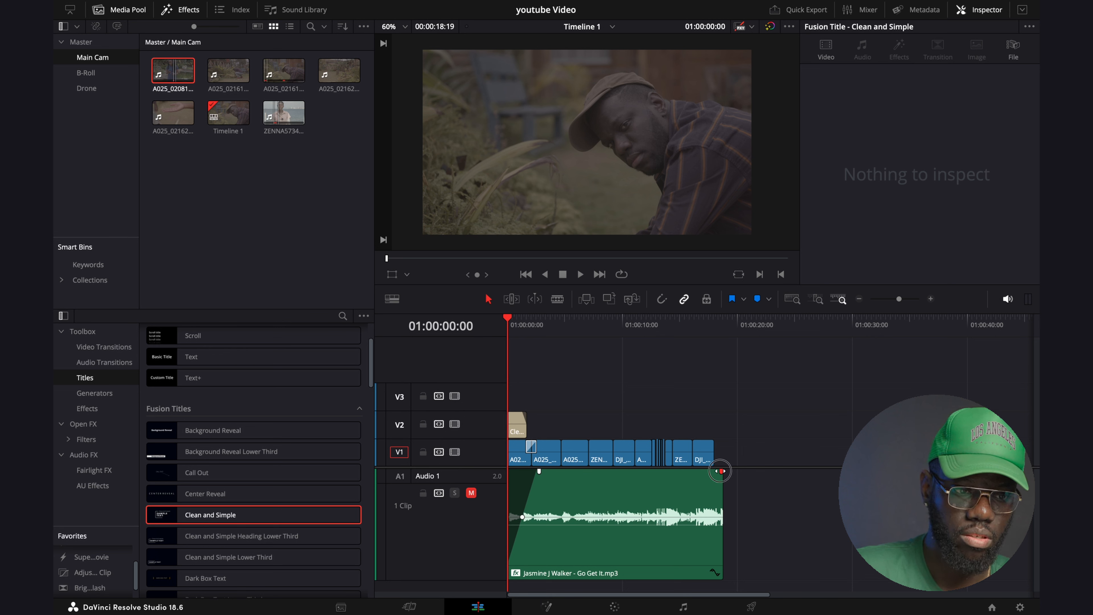
{"action": "left_click_drag", "start_coordinate": [718, 472], "coordinate": [690, 469]}
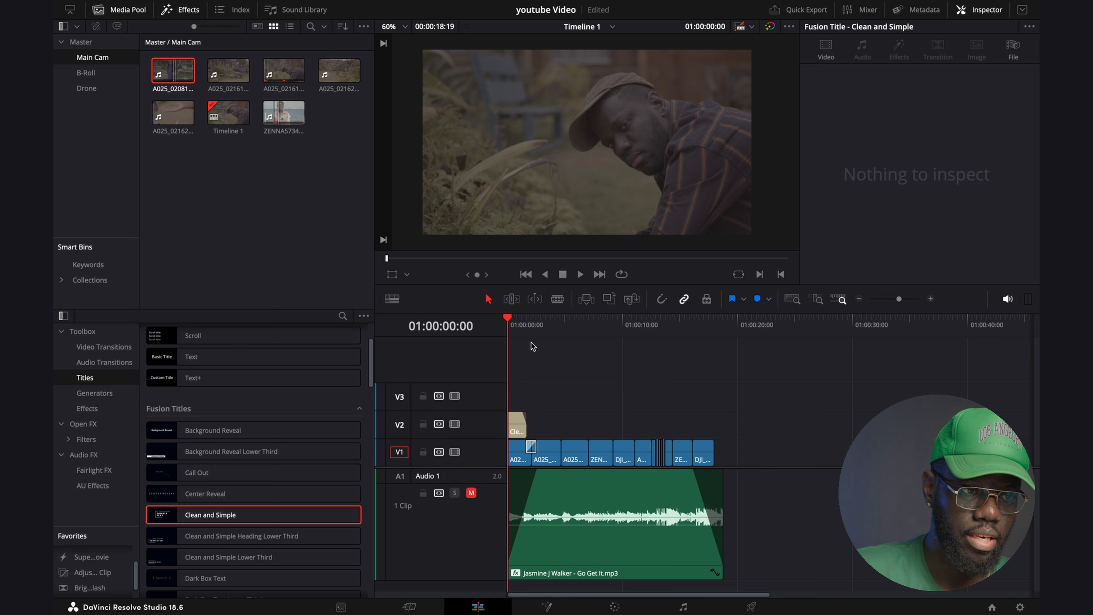
{"action": "left_click_drag", "start_coordinate": [535, 329], "coordinate": [490, 336]}
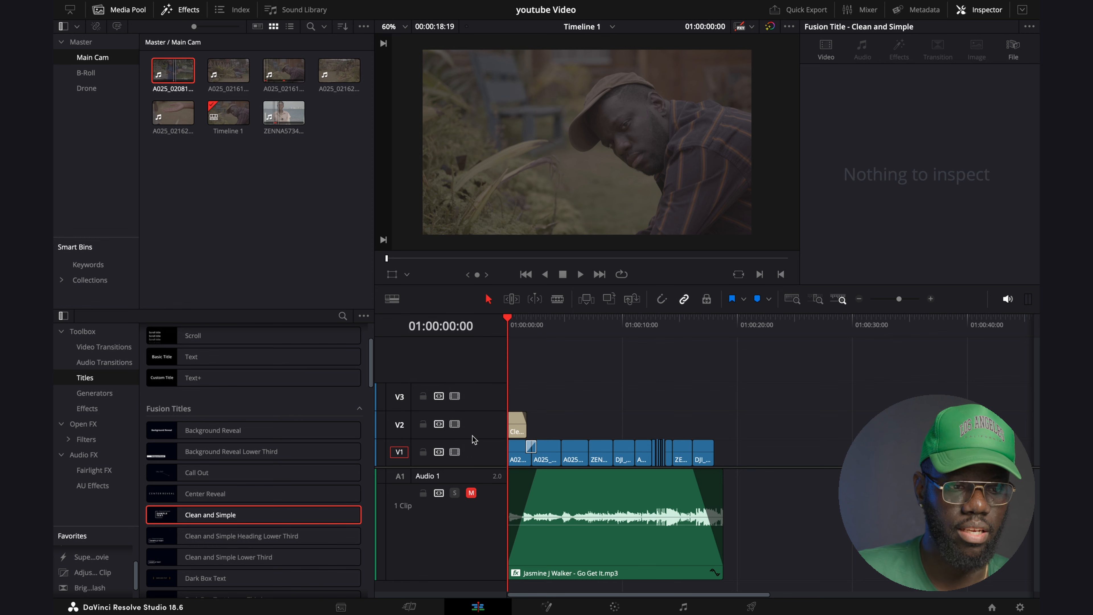
{"action": "key", "text": "space"}
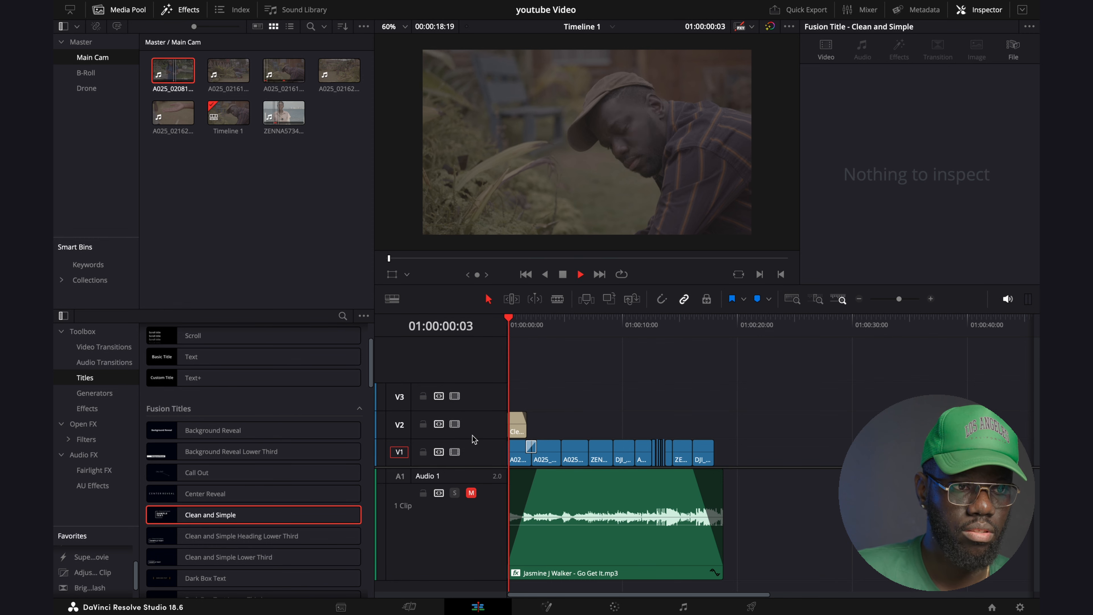
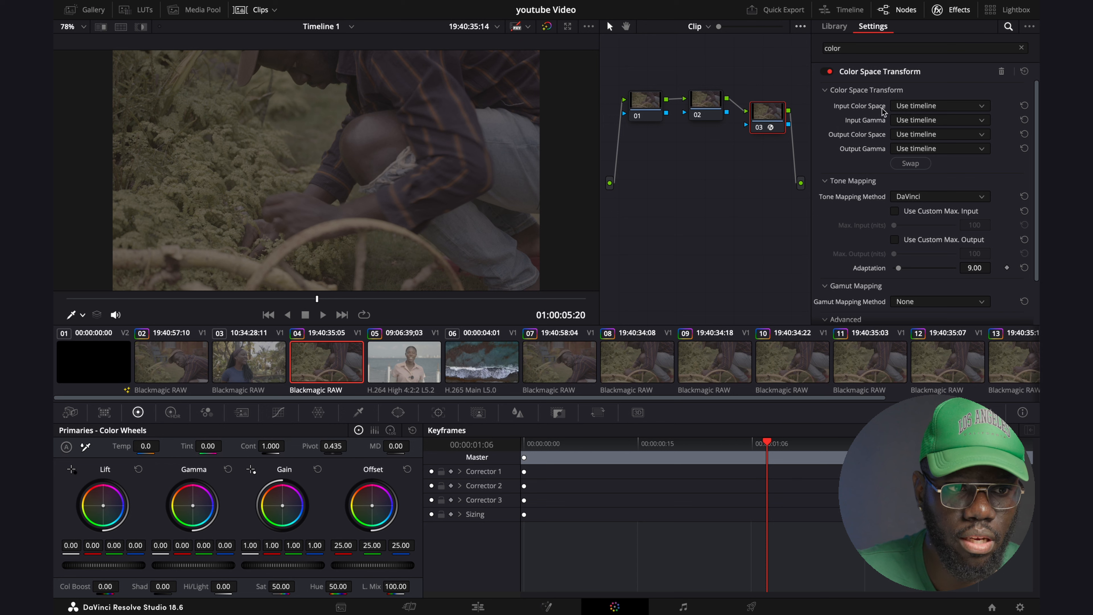
Set the Color Space Transform's input color space to Blackmagic Design Wide Gamut Gen 4 / 5 and input gamma to Blackmagic Design Film.
{"action": "left_click", "coordinate": [905, 106]}
{"action": "scroll", "coordinate": [924, 183], "scroll_direction": "down", "scroll_amount": 3}
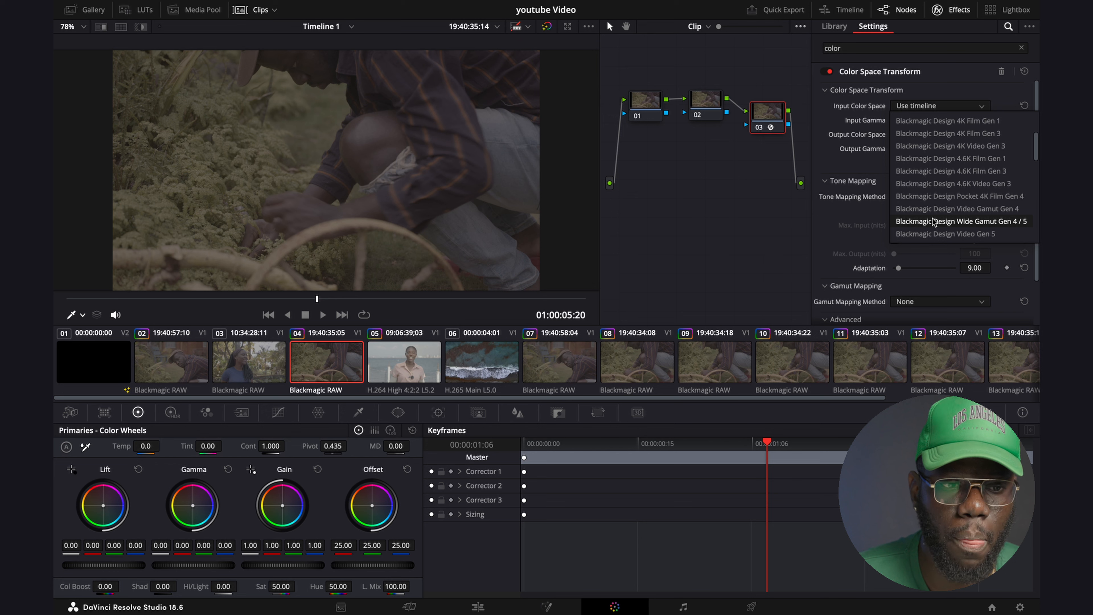
{"action": "left_click", "coordinate": [933, 219]}
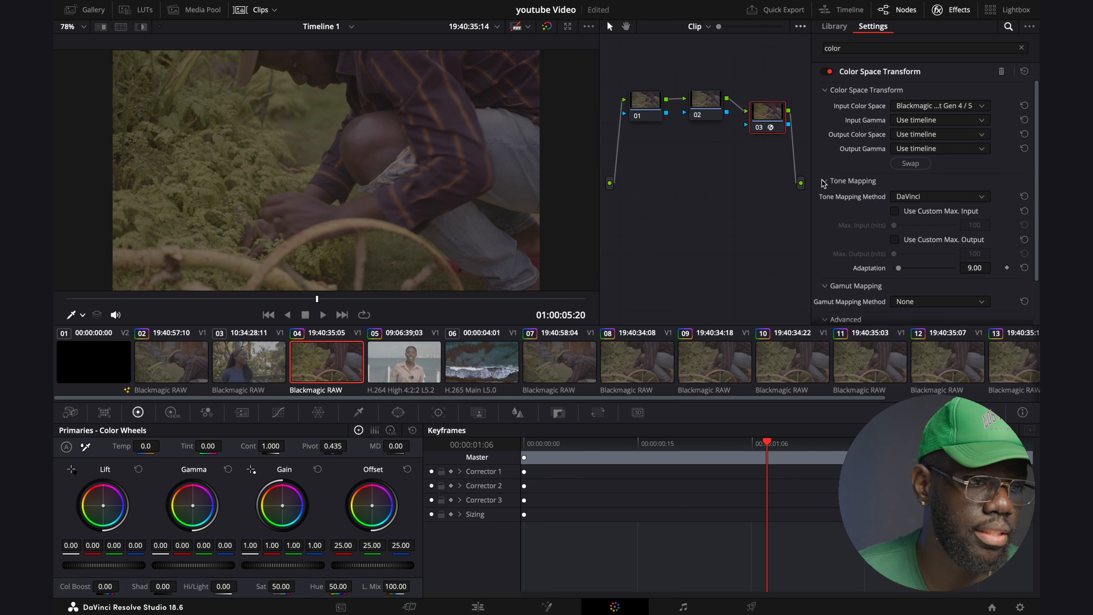
{"action": "left_click", "coordinate": [547, 28]}
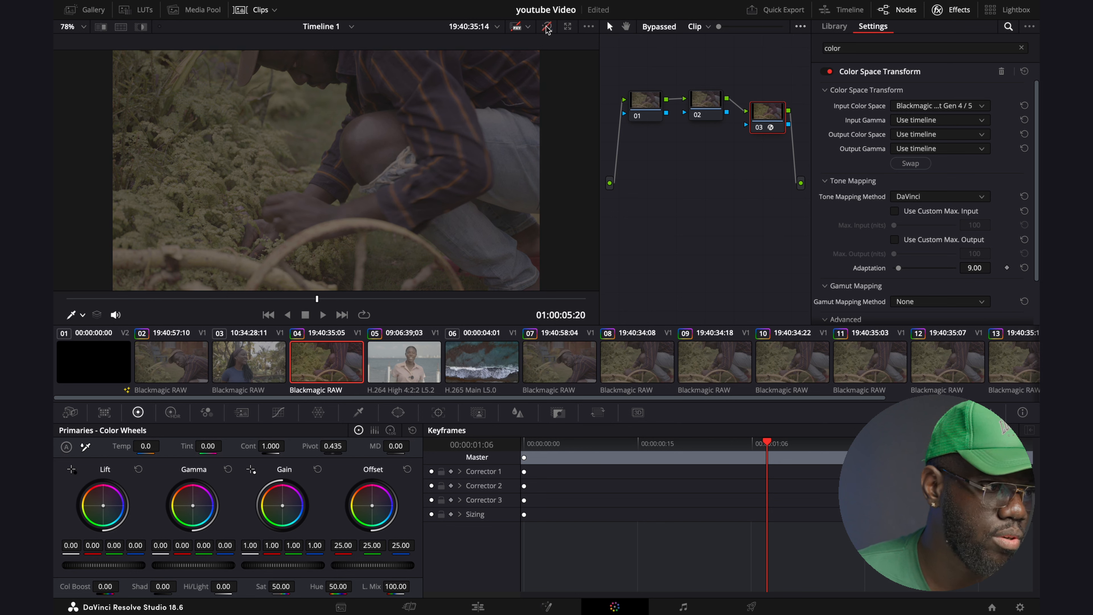
{"action": "left_click", "coordinate": [546, 28]}
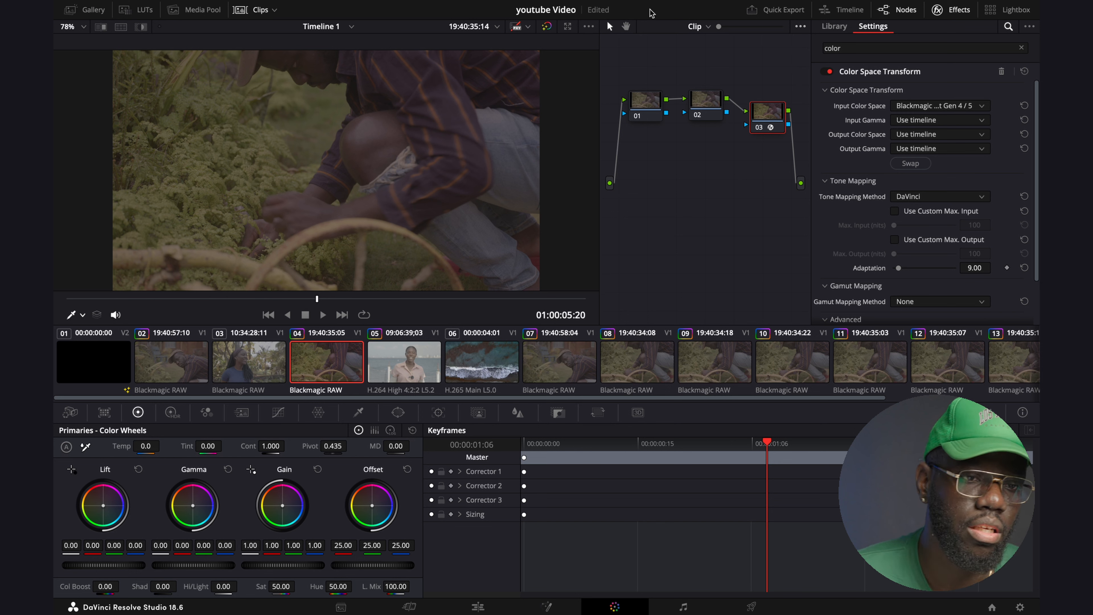
{"action": "left_click", "coordinate": [960, 120]}
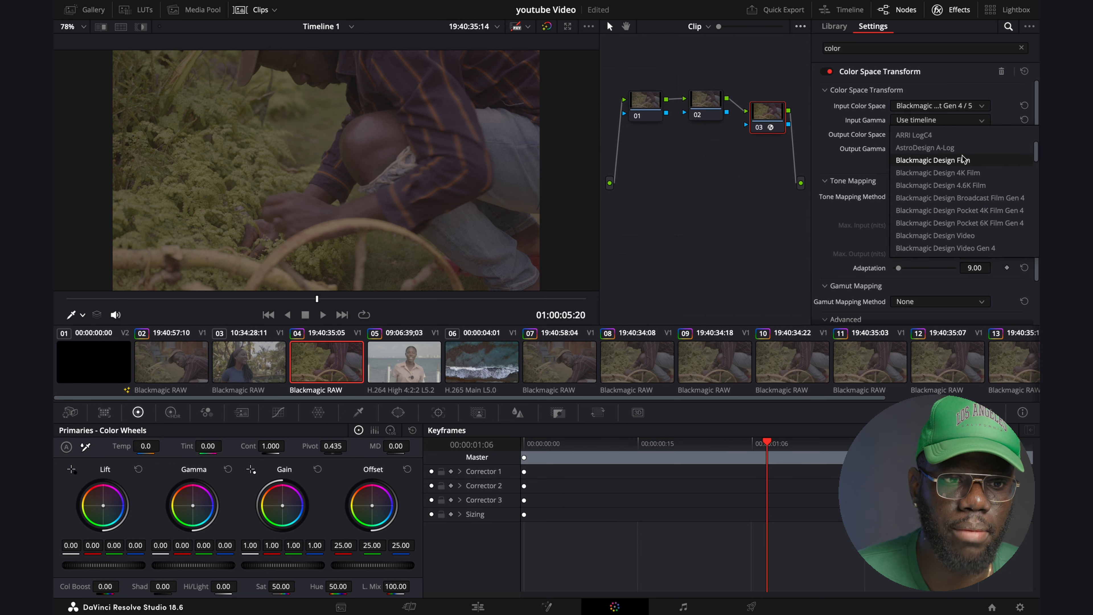
{"action": "left_click", "coordinate": [962, 160]}
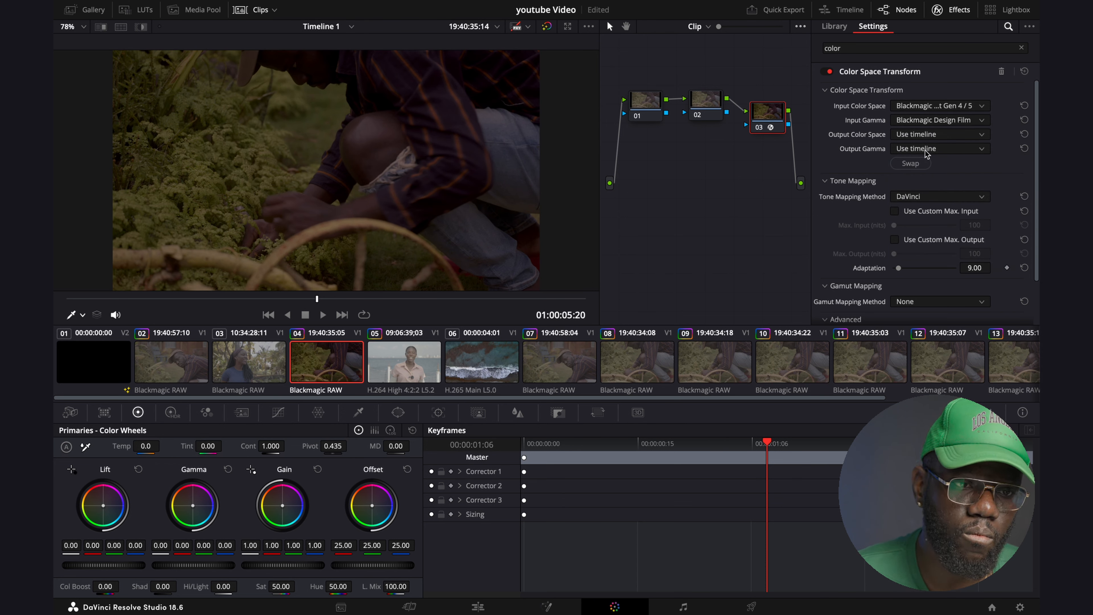
Set the Color Space Transform's output color space to Rec.709 and output gamma to Gamma 2.4, and compare the image with grades bypassed.
{"action": "left_click", "coordinate": [932, 137]}
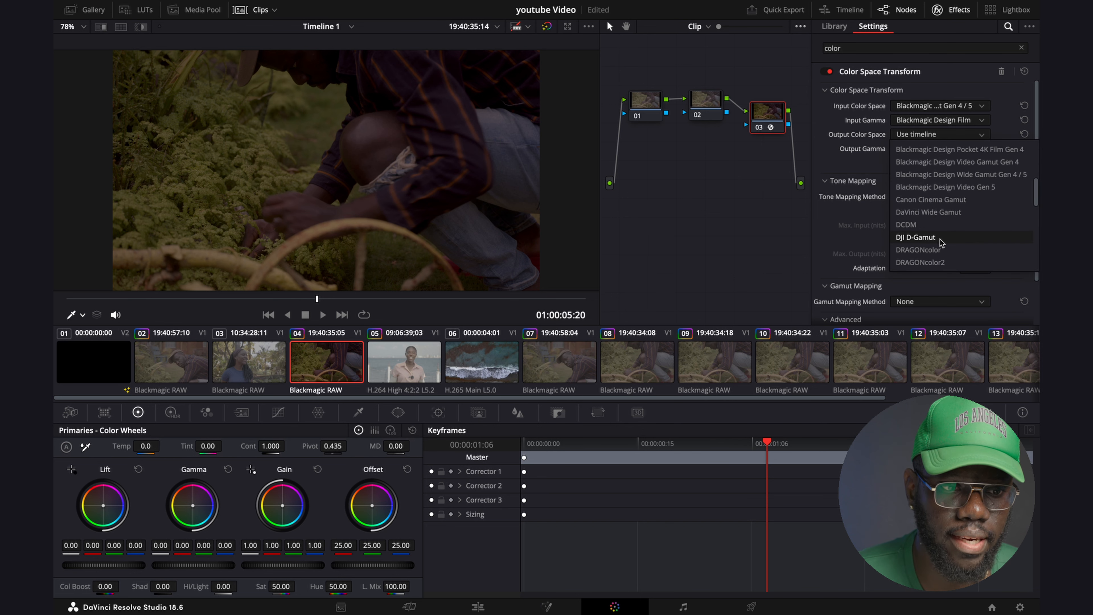
{"action": "scroll", "coordinate": [939, 241], "scroll_direction": "down", "scroll_amount": 3}
{"action": "left_click", "coordinate": [934, 249]}
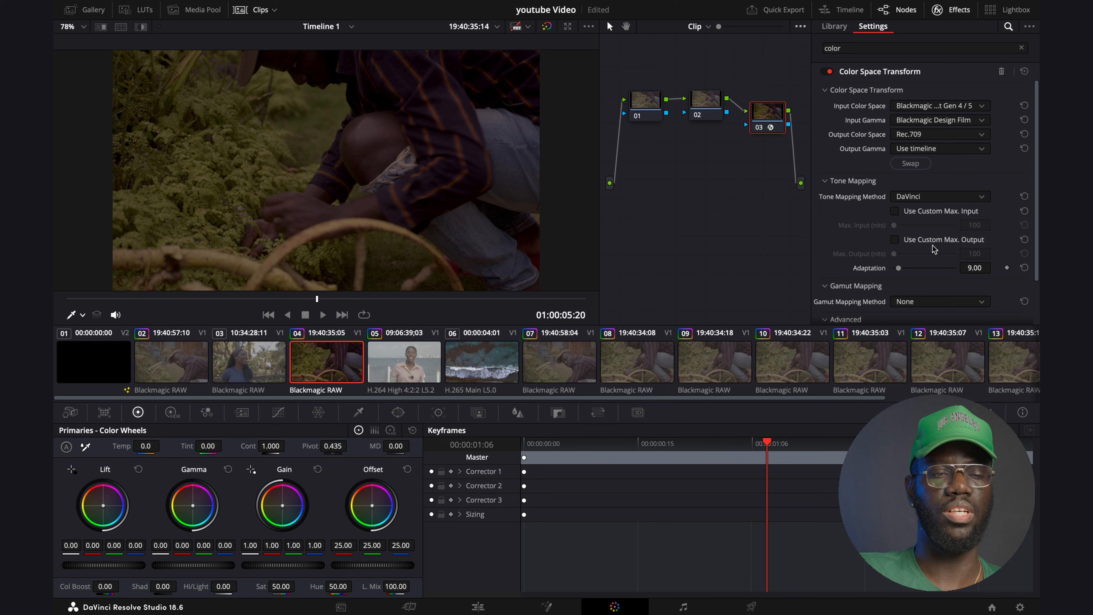
{"action": "left_click", "coordinate": [960, 148]}
{"action": "scroll", "coordinate": [947, 201], "scroll_direction": "down", "scroll_amount": 5}
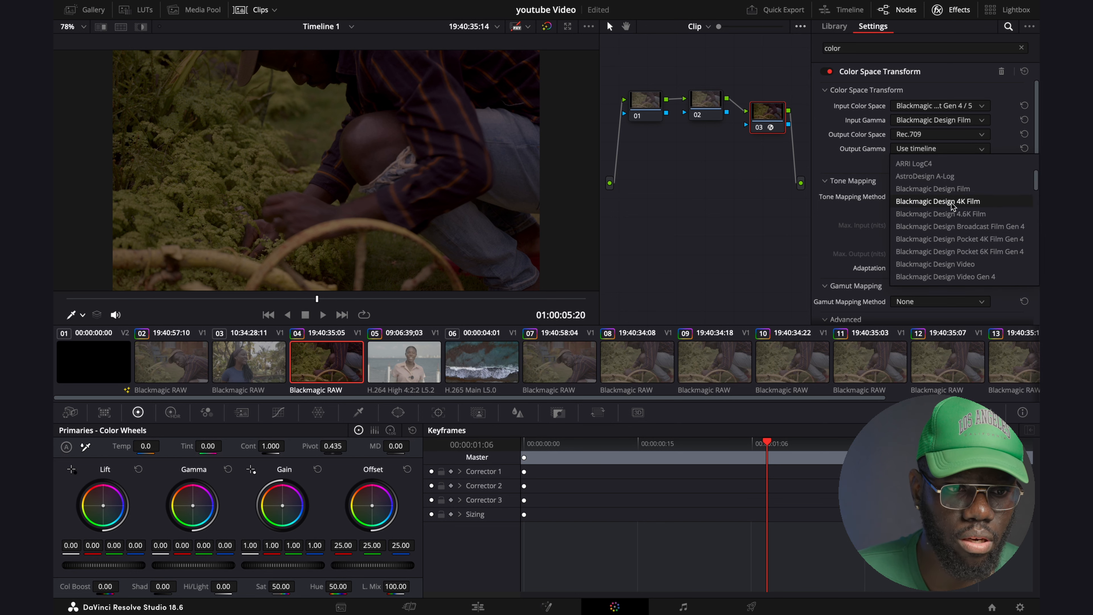
{"action": "scroll", "coordinate": [946, 201], "scroll_direction": "down", "scroll_amount": 3}
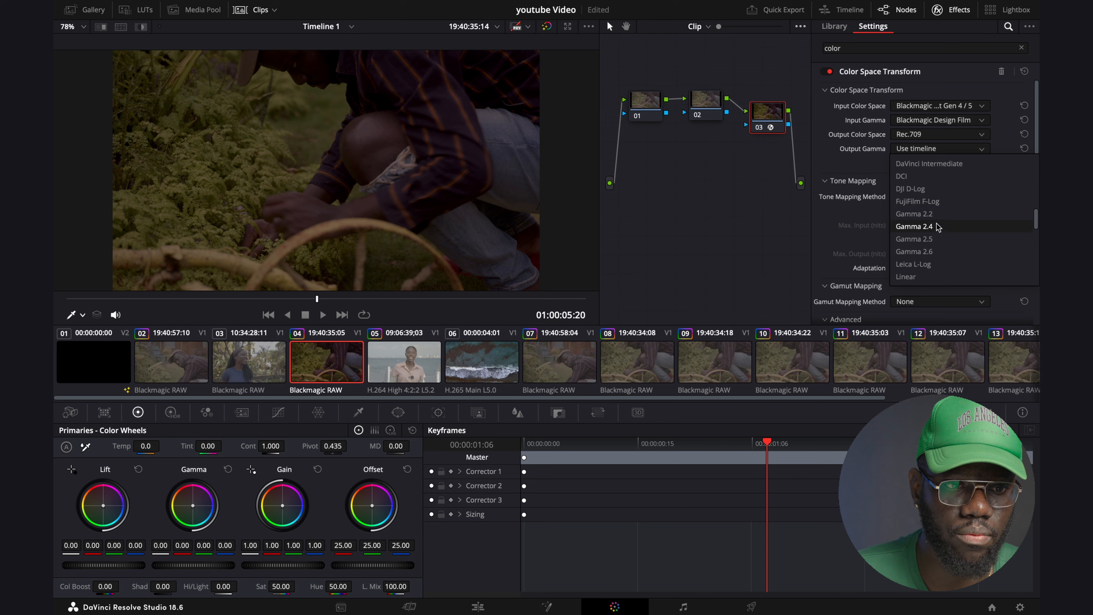
{"action": "left_click", "coordinate": [937, 227]}
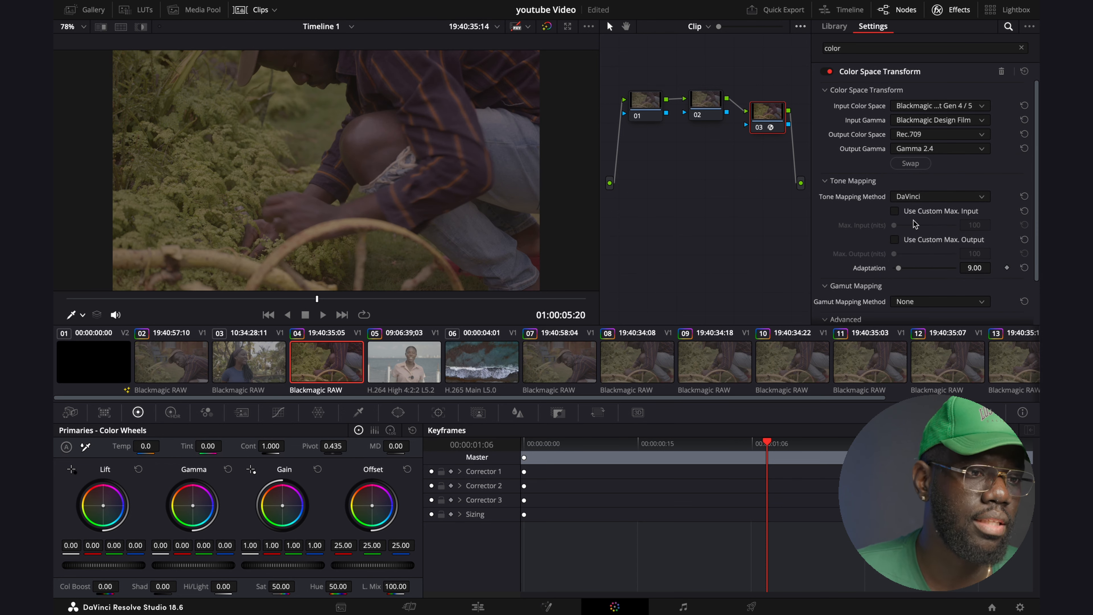
{"action": "left_click", "coordinate": [547, 26]}
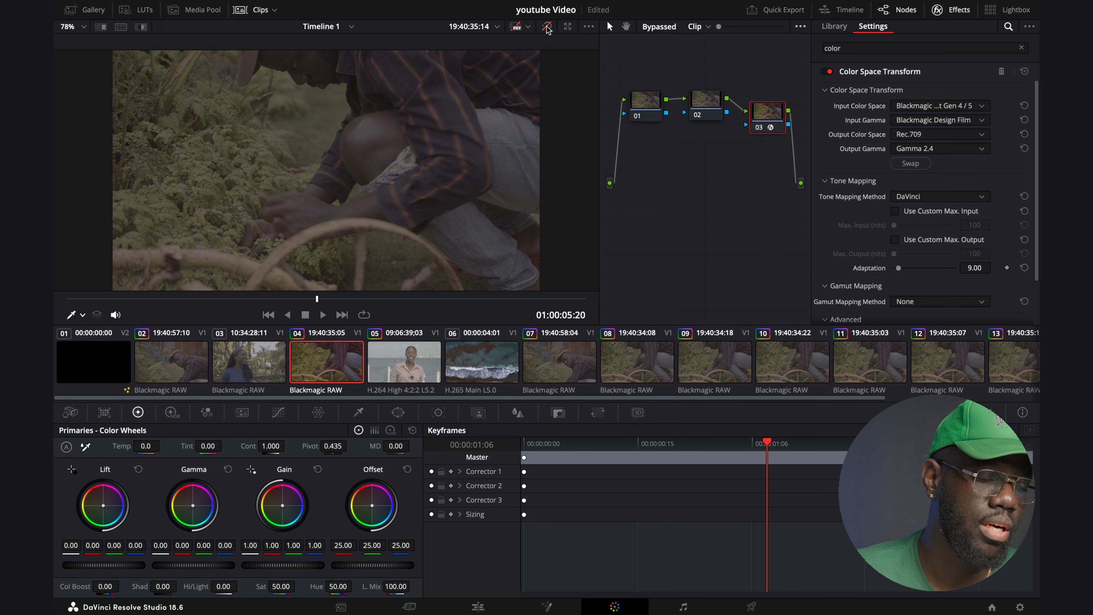
{"action": "left_click", "coordinate": [547, 28]}
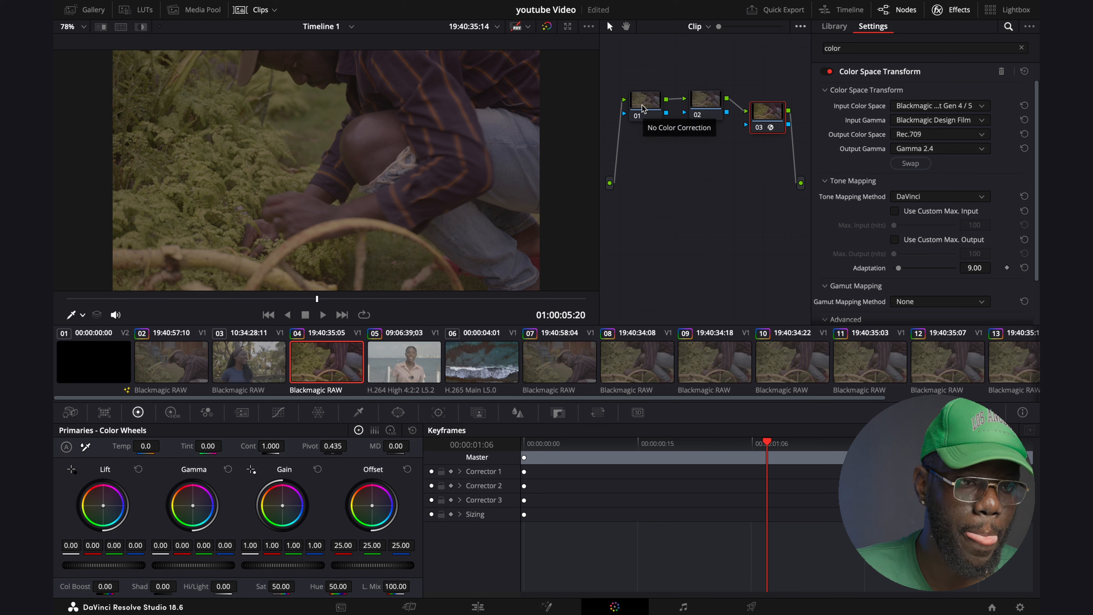
{"action": "right_click", "coordinate": [759, 116]}
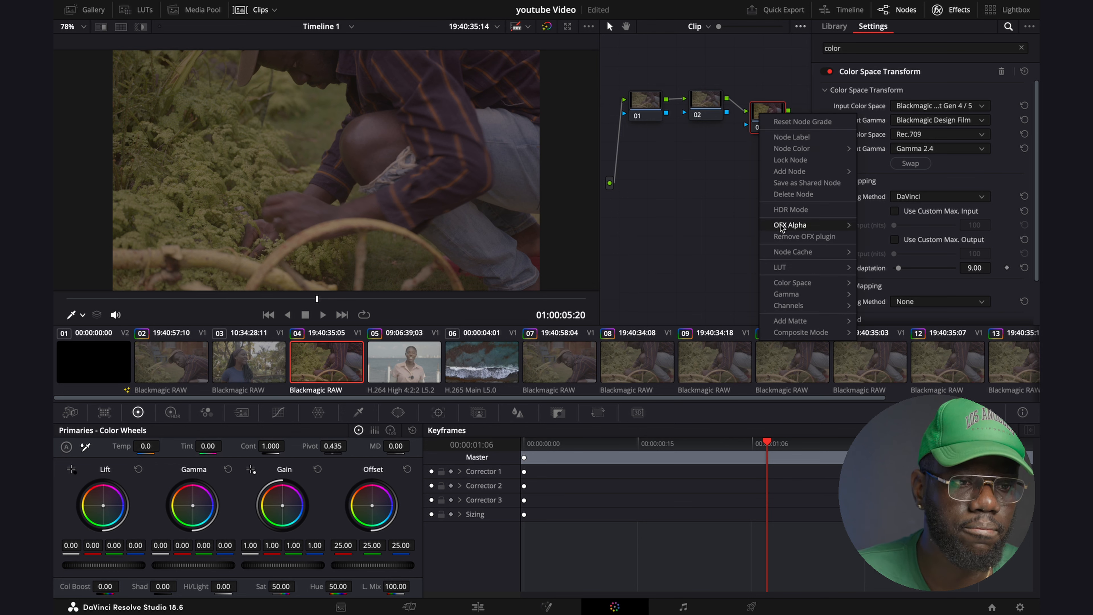
{"action": "left_click", "coordinate": [812, 140]}
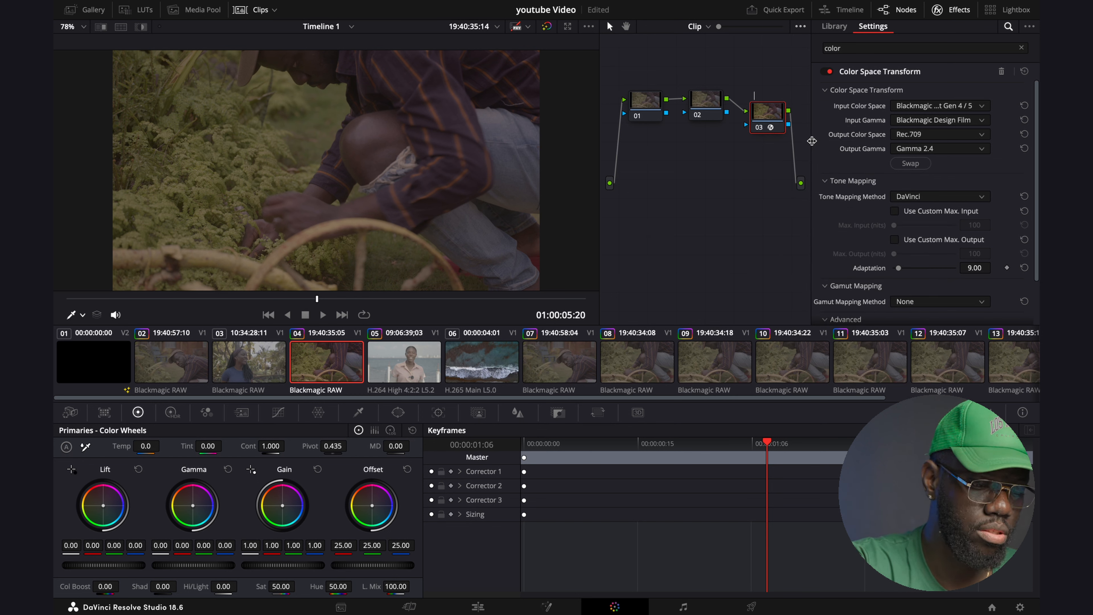
{"action": "type", "text": "Trans"}
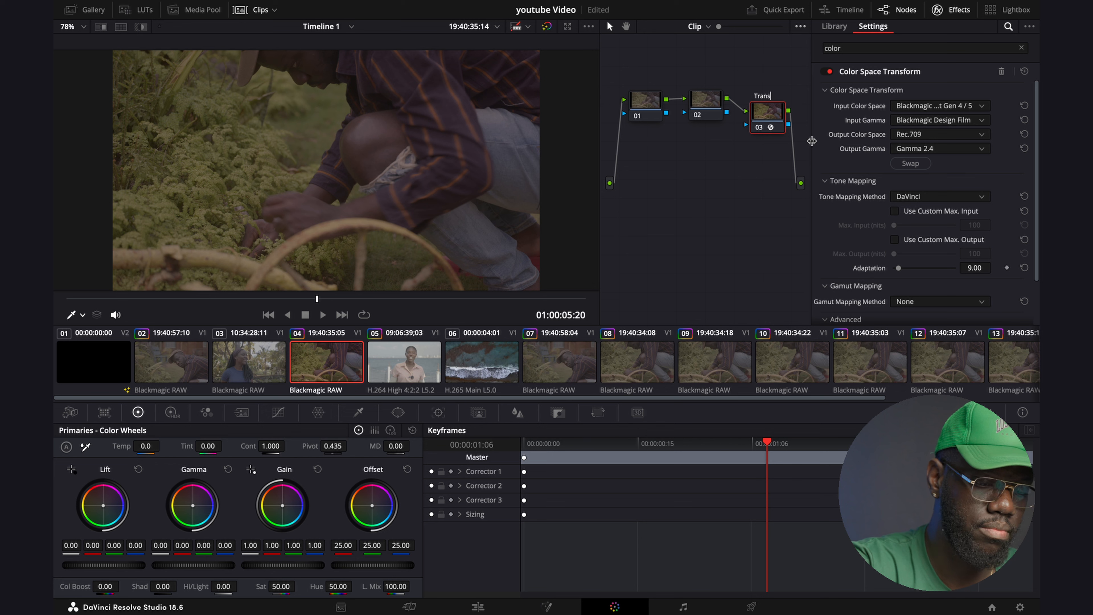
{"action": "type", "text": "ofrm"}
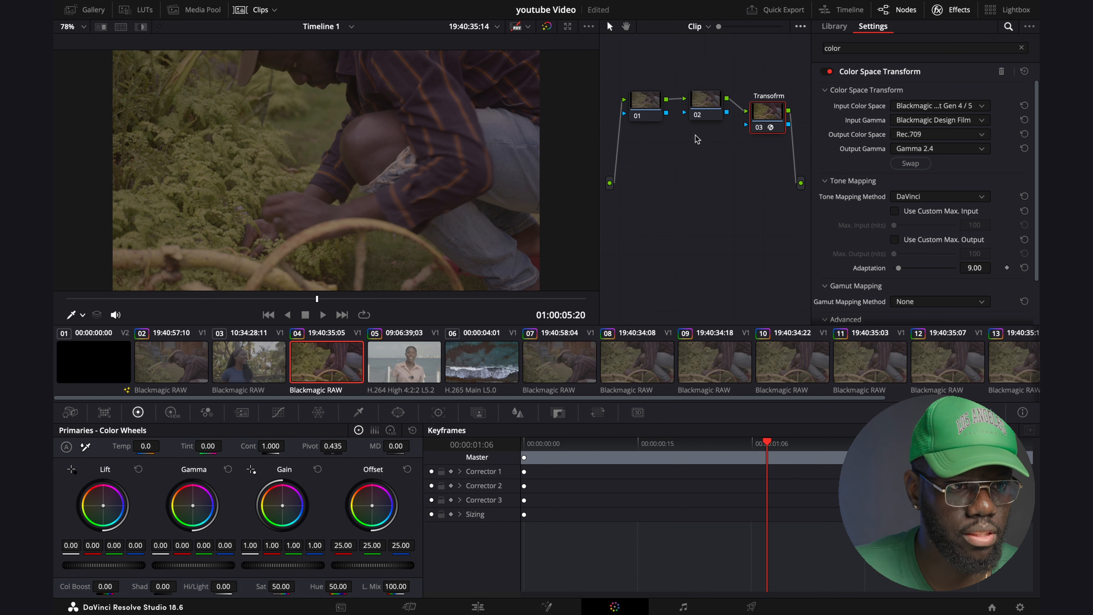
Label node 03 "Tranform" and node 02 "color".
{"action": "right_click", "coordinate": [773, 129]}
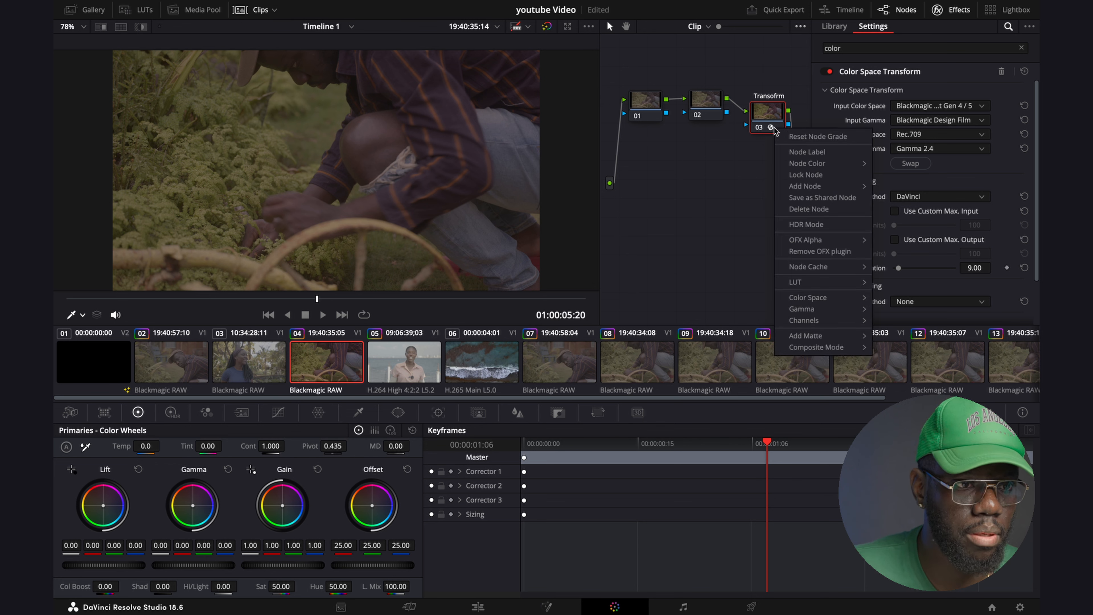
{"action": "left_click", "coordinate": [807, 153]}
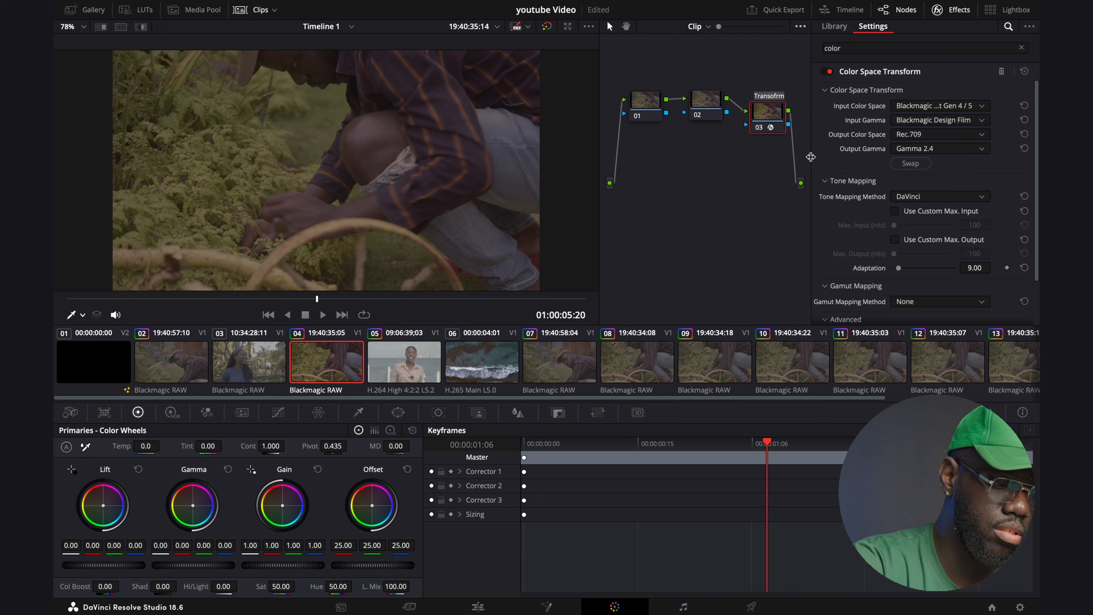
{"action": "type", "text": "Tranform"}
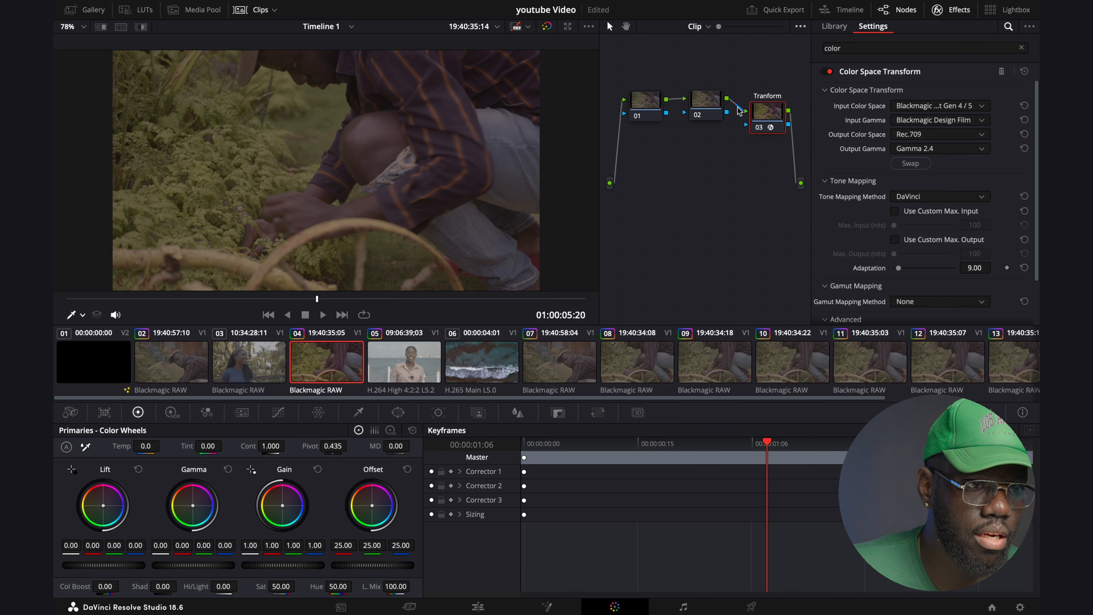
{"action": "right_click", "coordinate": [699, 102]}
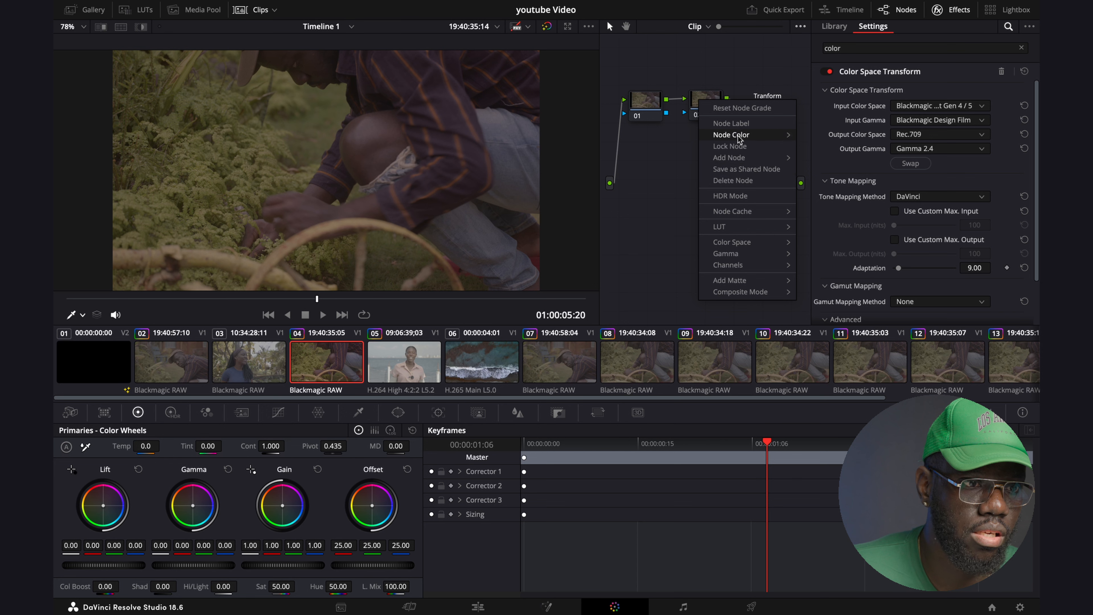
{"action": "left_click", "coordinate": [738, 126]}
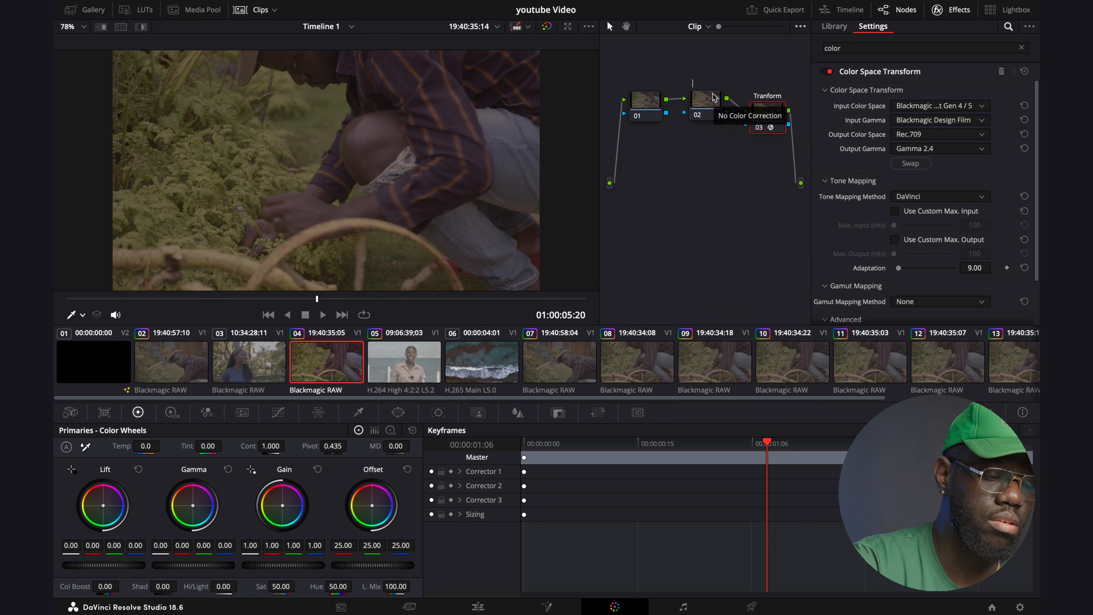
{"action": "type", "text": "color"}
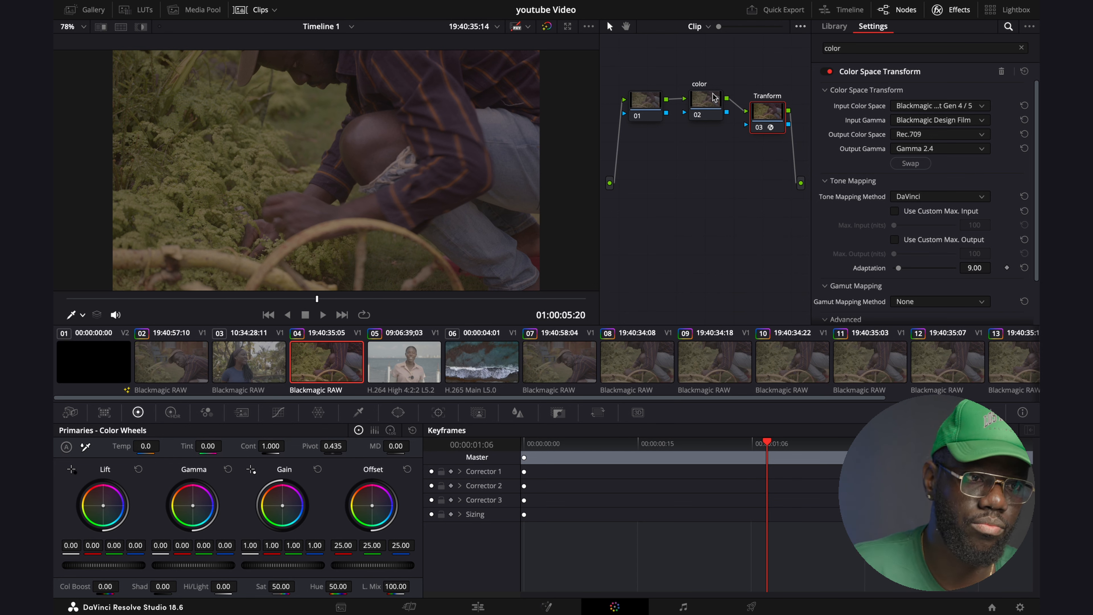
{"action": "right_click", "coordinate": [638, 103]}
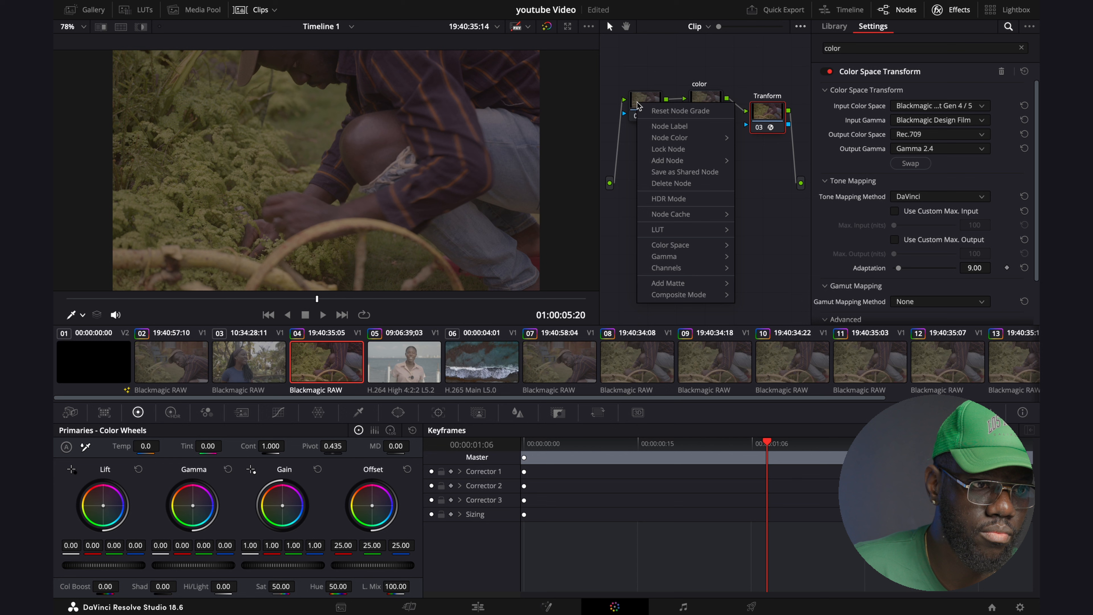
{"action": "left_click", "coordinate": [667, 126]}
{"action": "type", "text": "e"}
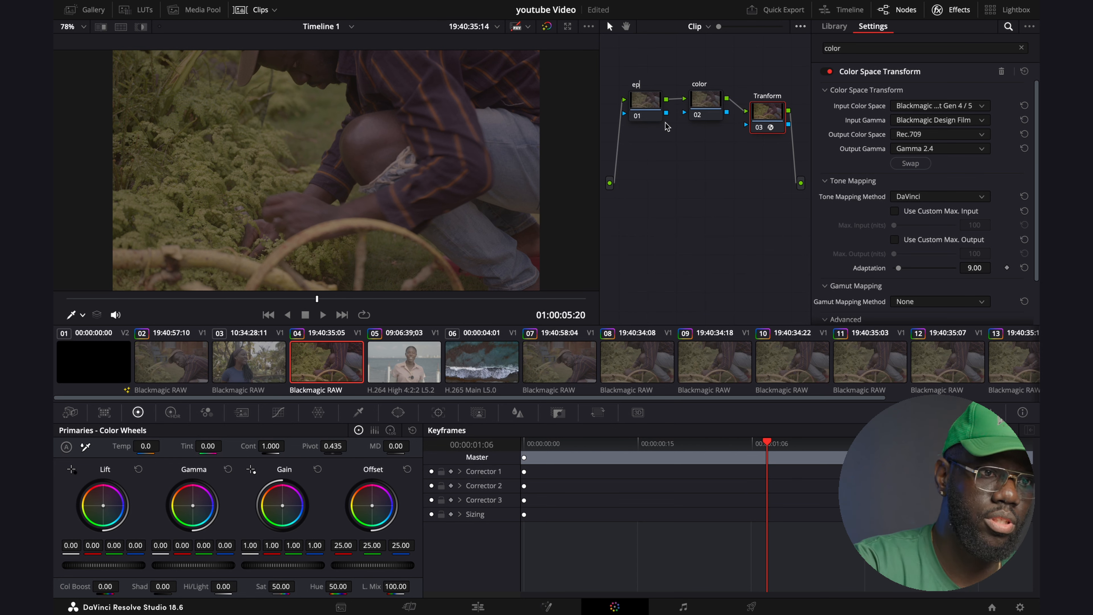
{"action": "key", "text": "BackSpace"}
{"action": "type", "text": "e"}
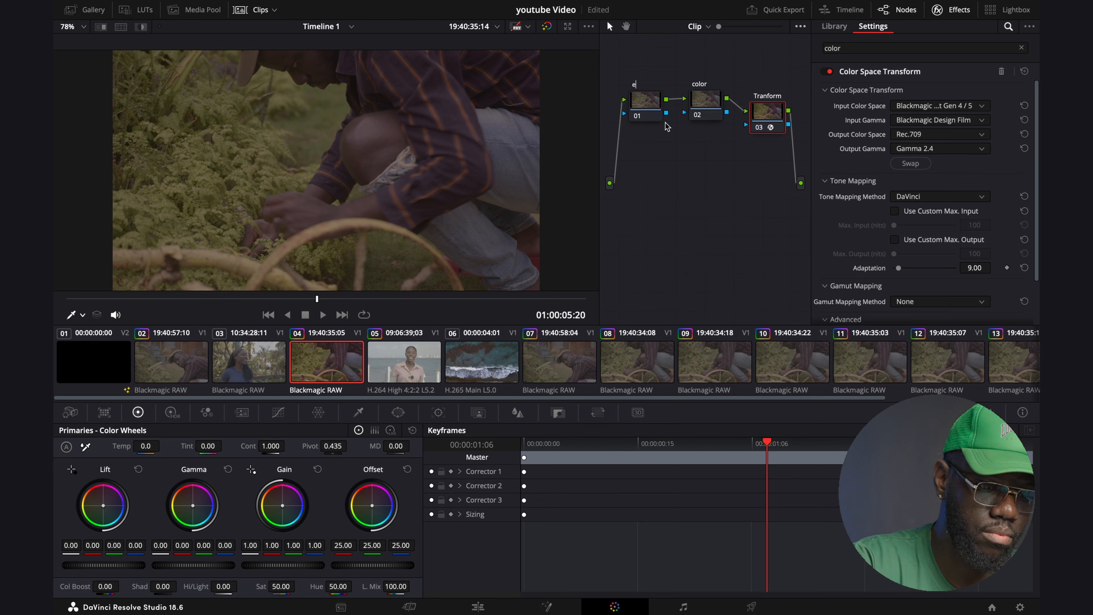
{"action": "type", "text": "xpore"}
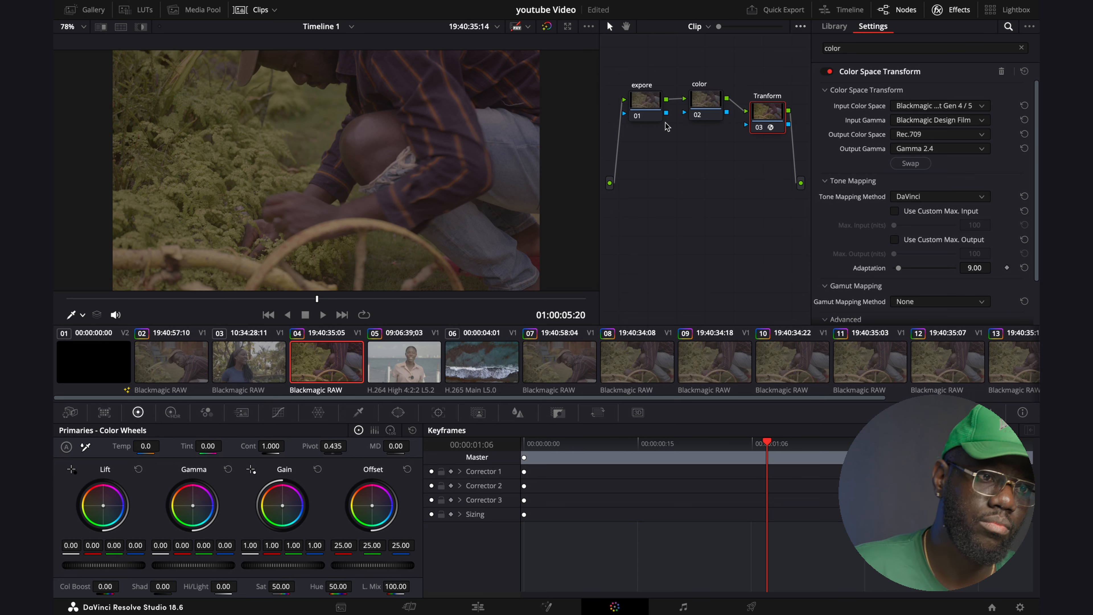
Label node 01 "exposure".
{"action": "right_click", "coordinate": [643, 108]}
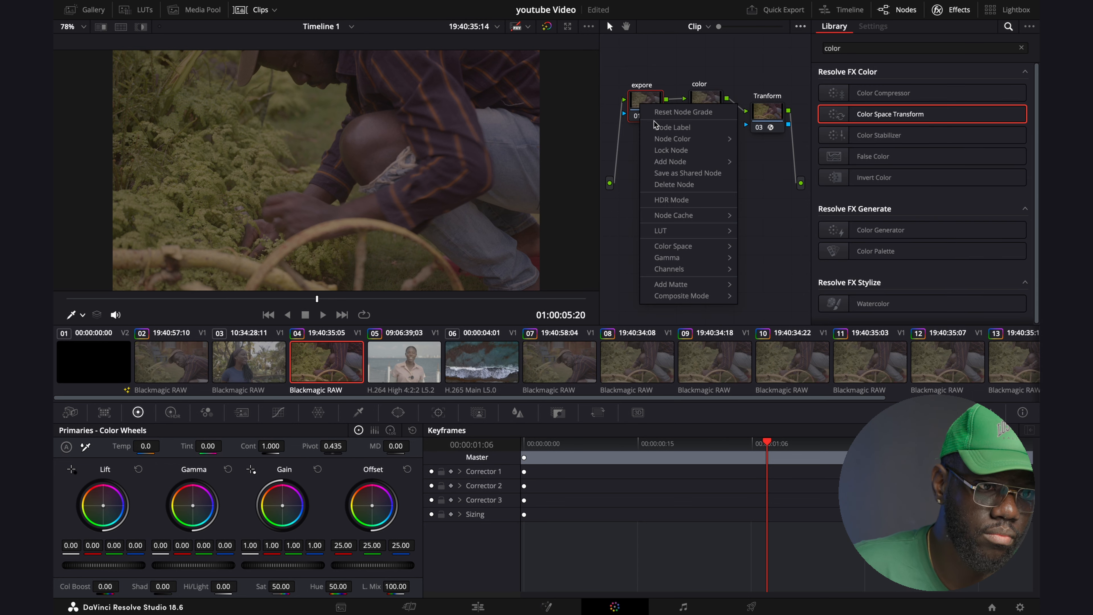
{"action": "left_click", "coordinate": [655, 126]}
{"action": "type", "text": "expo"}
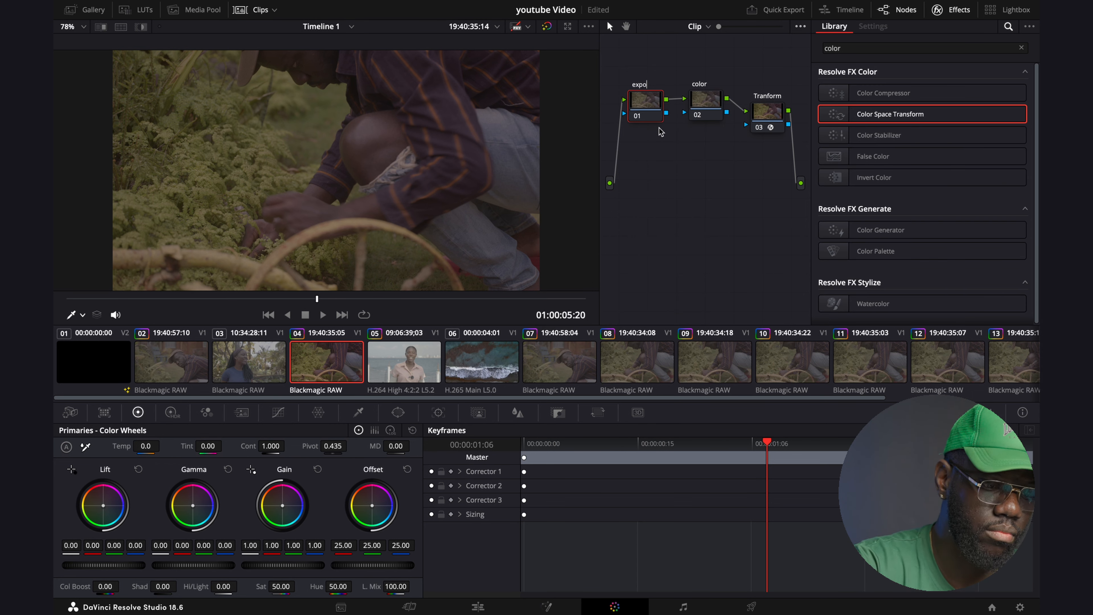
{"action": "type", "text": "sure"}
{"action": "key", "text": "Return"}
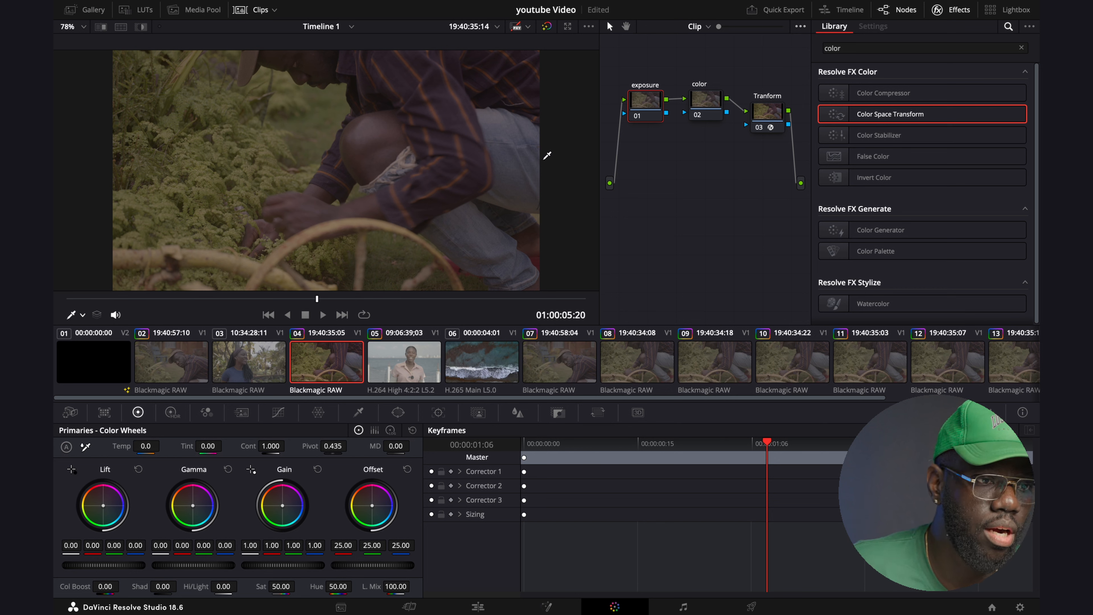
On the exposure node, set contrast to 1.190, all gain channels to 1.12, shadows to 16.00 and saturation to 60.40.
{"action": "left_click", "coordinate": [645, 105]}
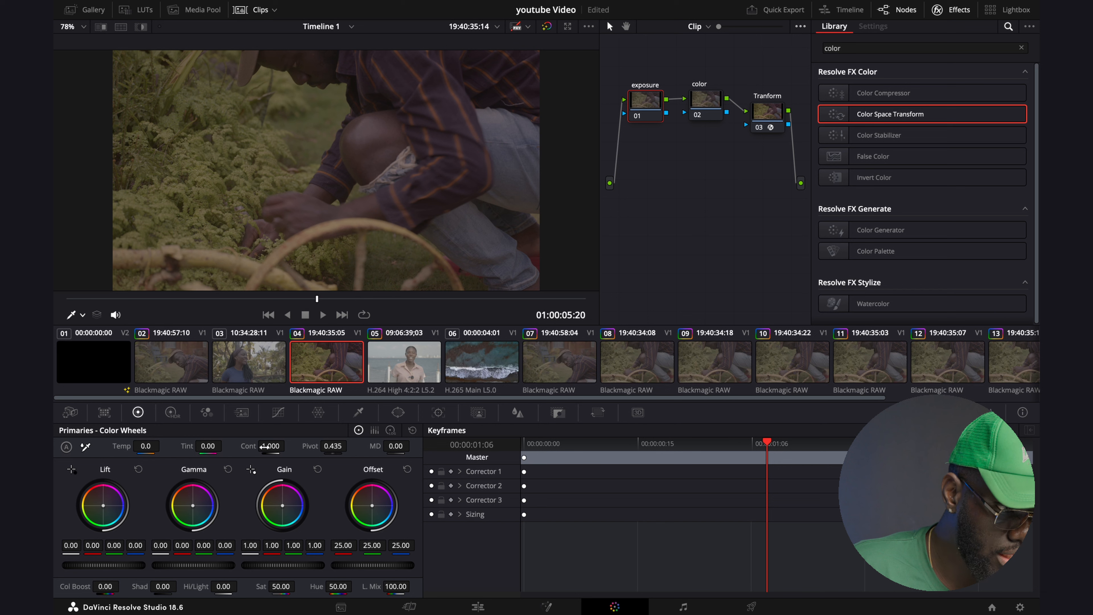
{"action": "left_click_drag", "start_coordinate": [271, 446], "coordinate": [329, 438]}
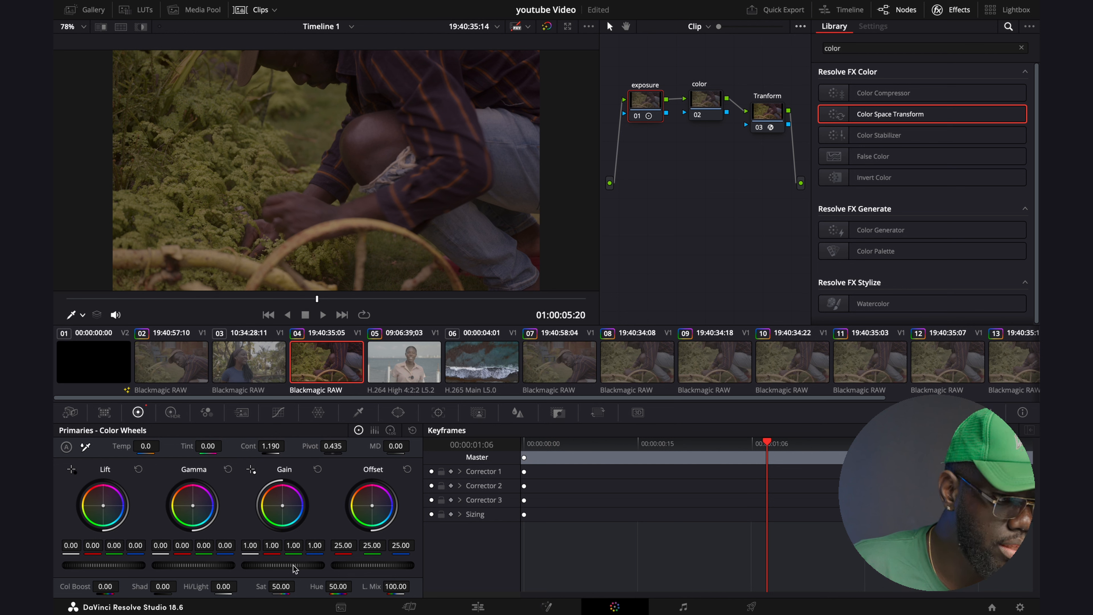
{"action": "left_click_drag", "start_coordinate": [274, 568], "coordinate": [387, 559]}
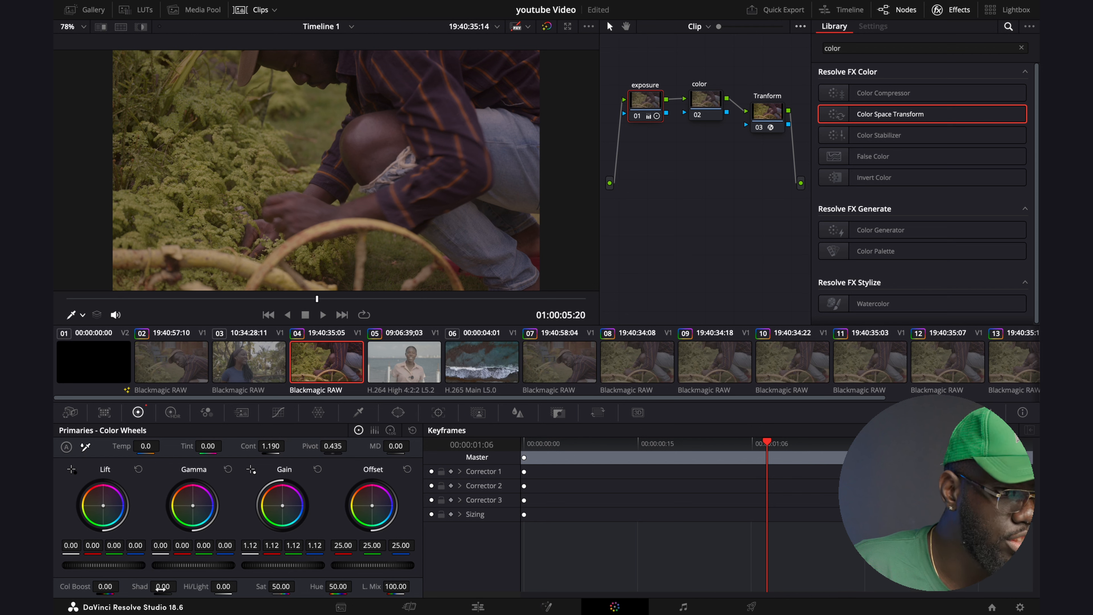
{"action": "left_click_drag", "start_coordinate": [163, 587], "coordinate": [179, 581]}
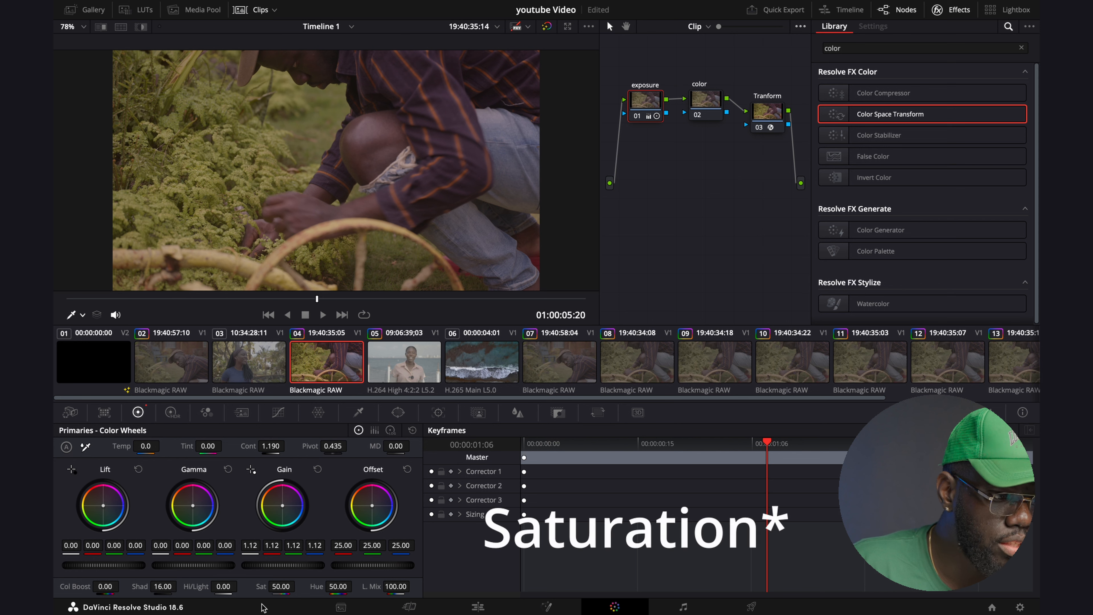
{"action": "left_click_drag", "start_coordinate": [280, 588], "coordinate": [311, 585]}
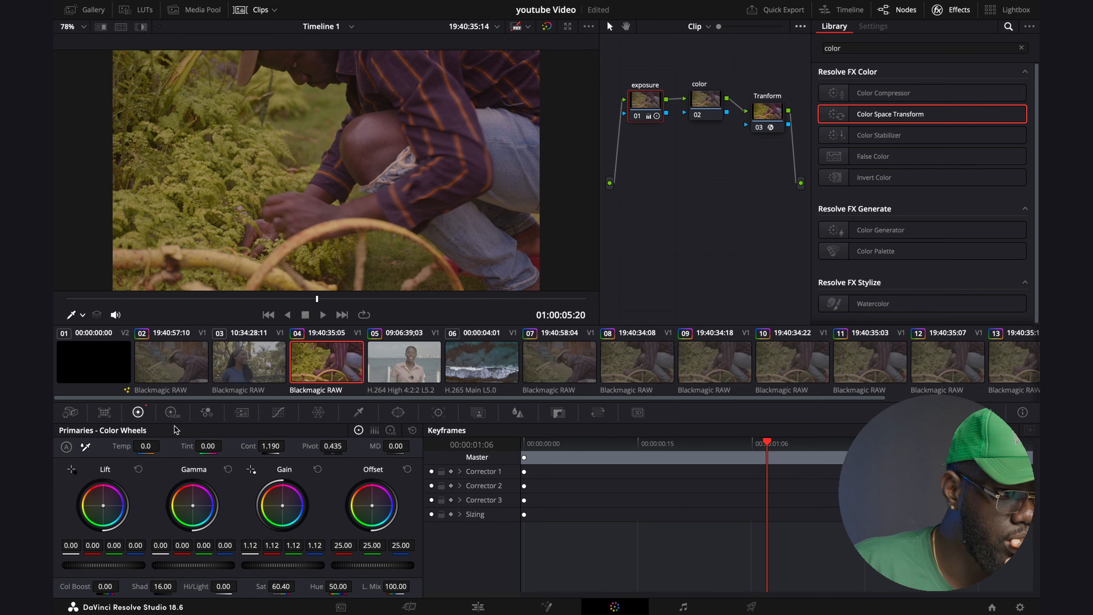
On the exposure node's custom curve, move the black point slightly inward and raise an added midtone point, and return to the primary color wheels.
{"action": "left_click", "coordinate": [279, 413]}
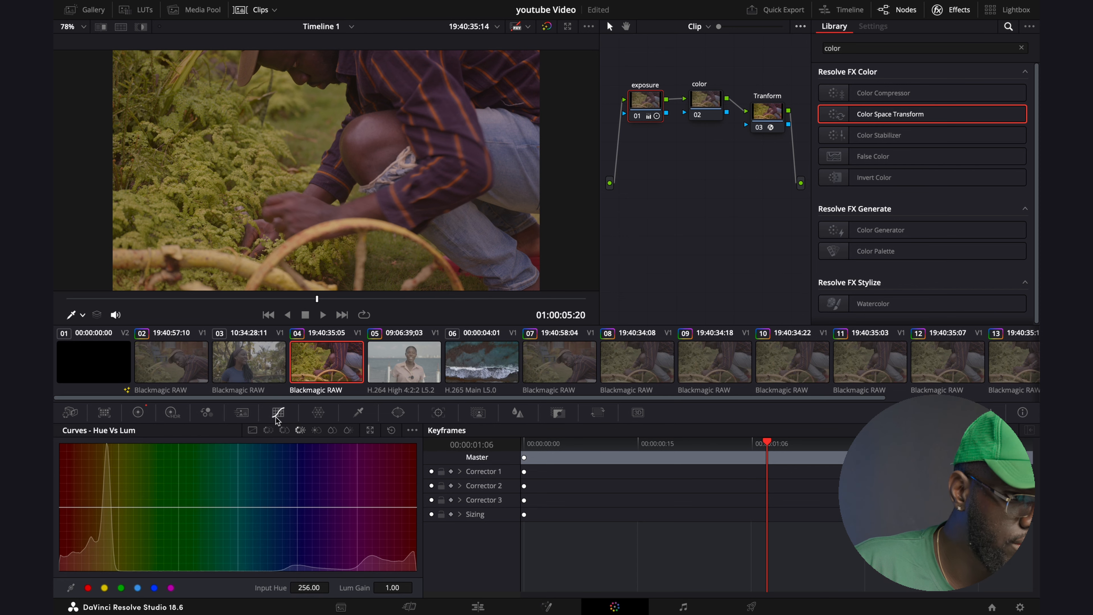
{"action": "left_click", "coordinate": [252, 433]}
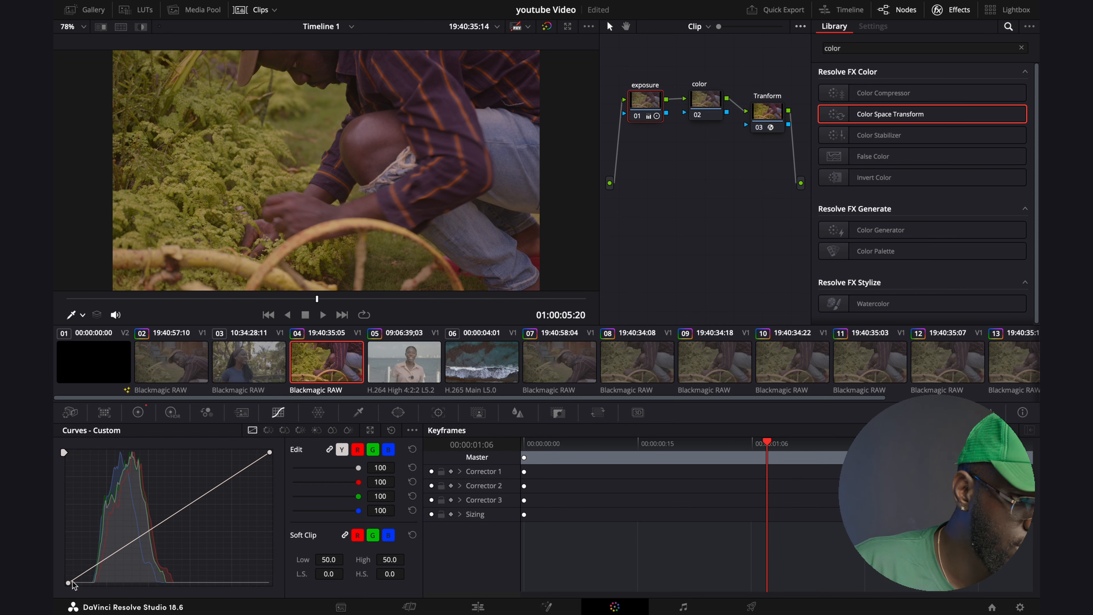
{"action": "left_click_drag", "start_coordinate": [68, 583], "coordinate": [83, 583]}
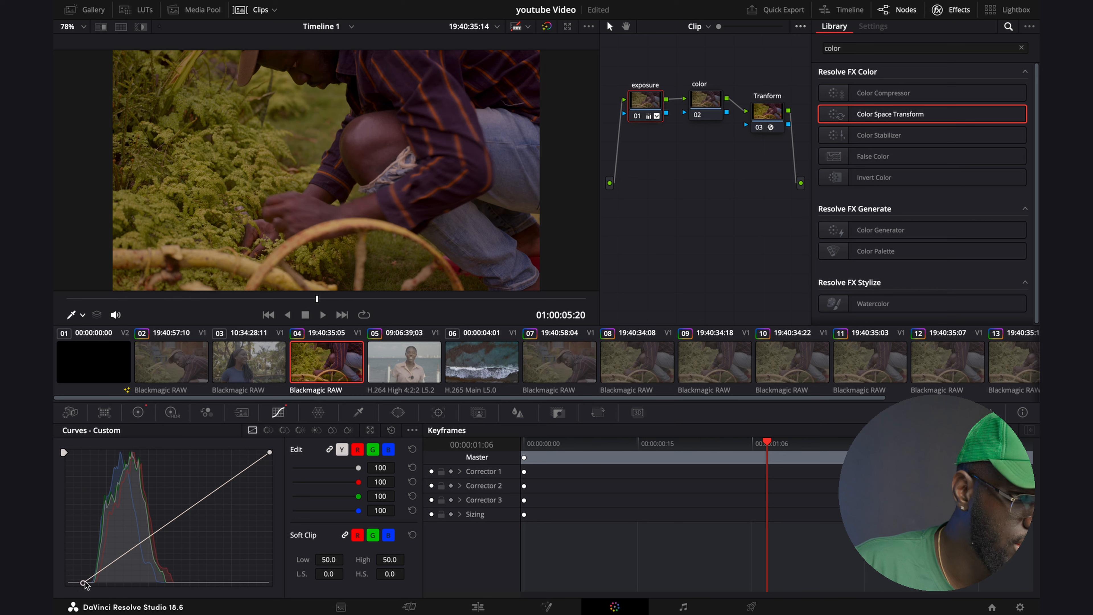
{"action": "left_click", "coordinate": [176, 518]}
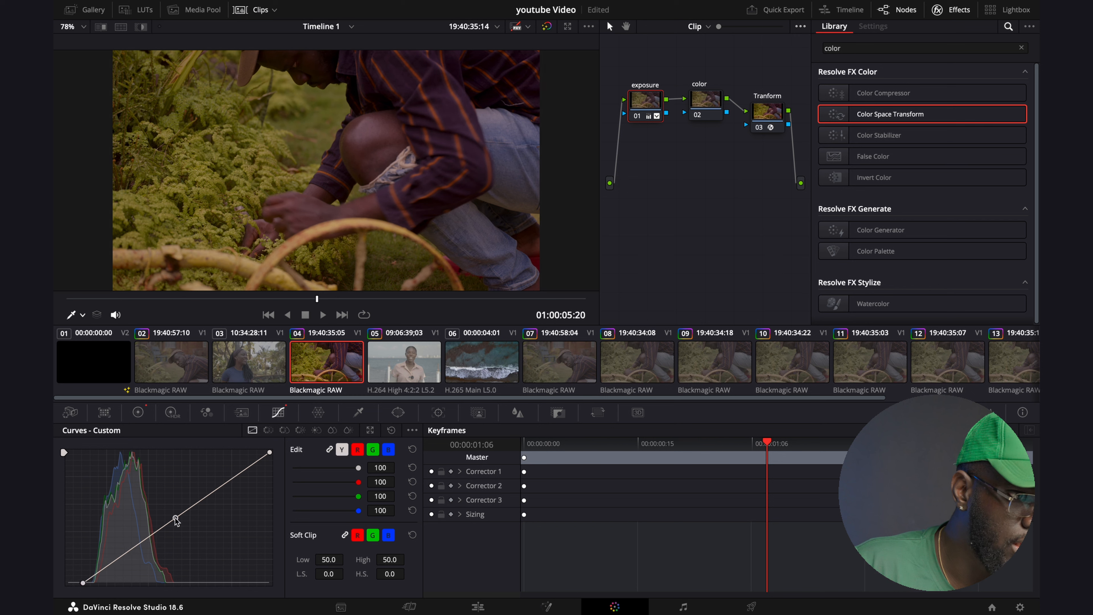
{"action": "left_click_drag", "start_coordinate": [176, 518], "coordinate": [164, 515]}
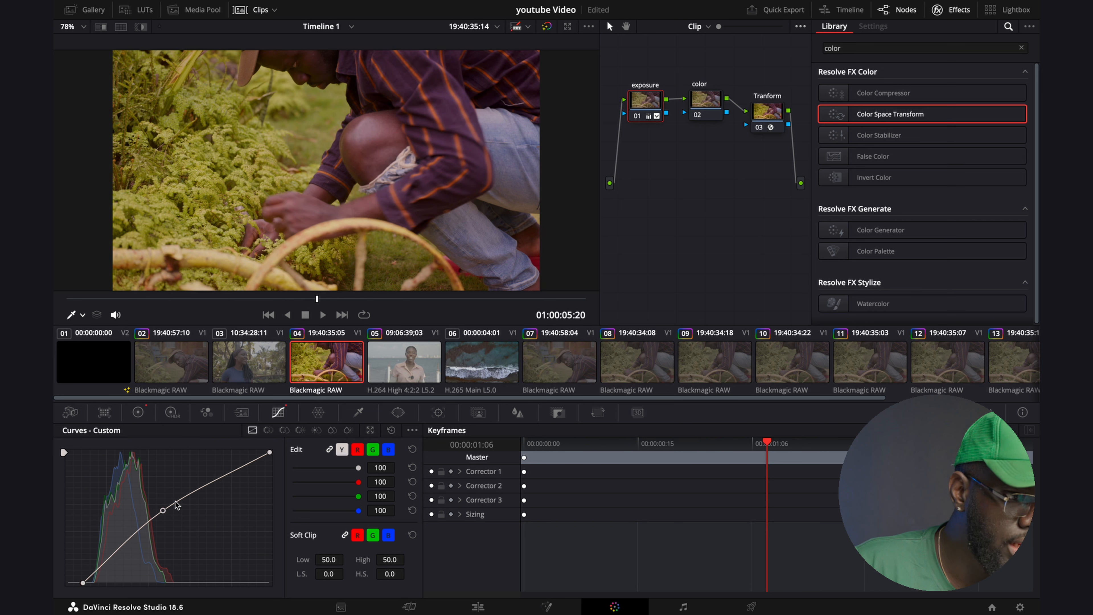
{"action": "left_click", "coordinate": [139, 414]}
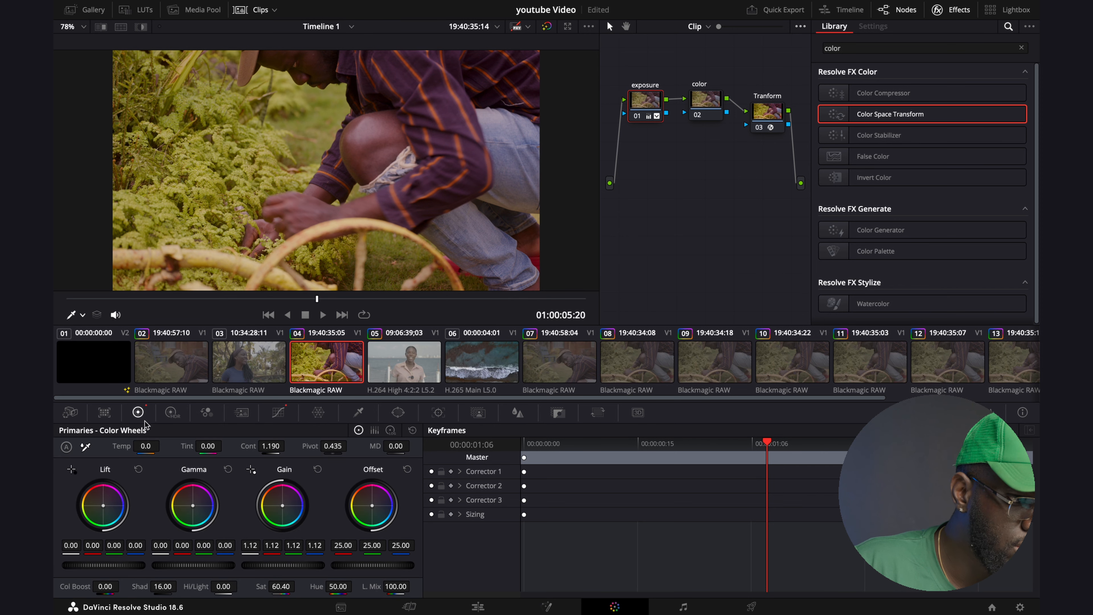
Set the exposure node's shadows to 27.50 and shift the color node's offset to red 22.94, green 24.49, blue 25.96.
{"action": "left_click_drag", "start_coordinate": [163, 586], "coordinate": [180, 585]}
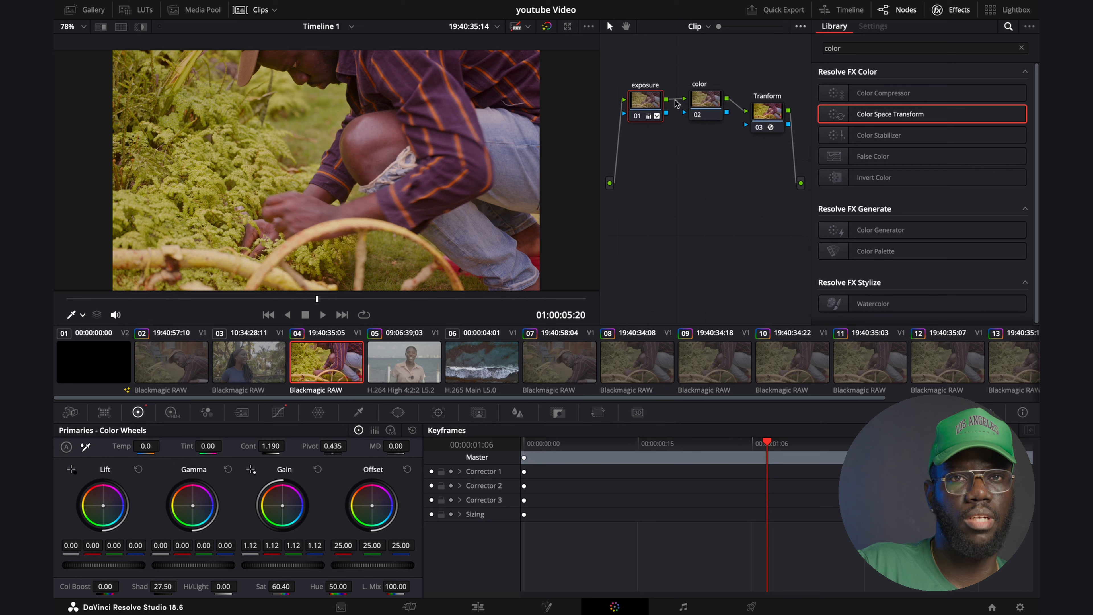
{"action": "left_click", "coordinate": [700, 102]}
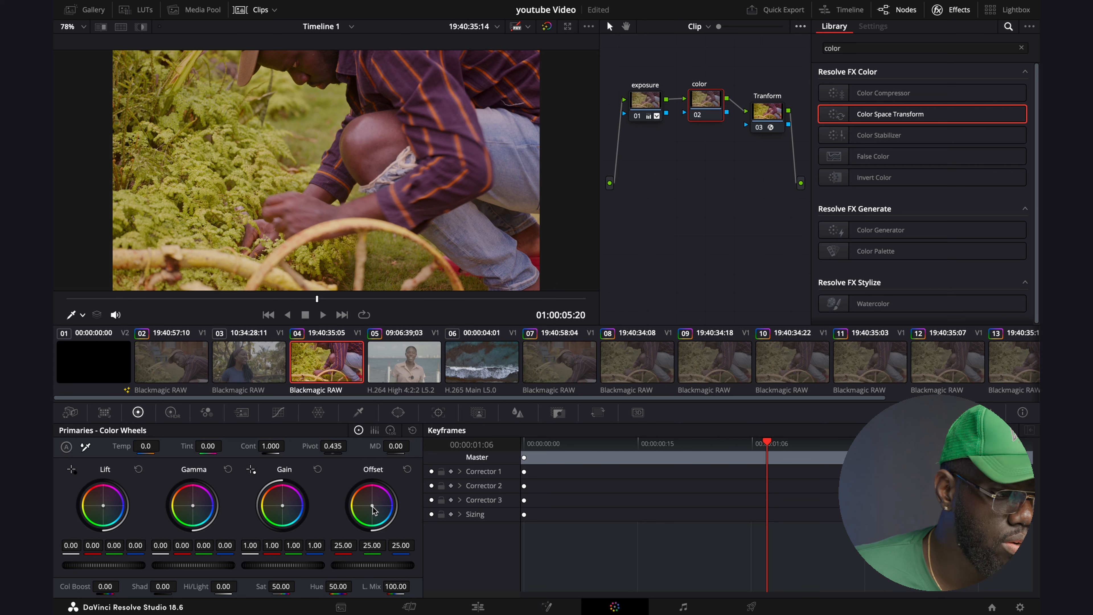
{"action": "left_click_drag", "start_coordinate": [372, 507], "coordinate": [379, 512]}
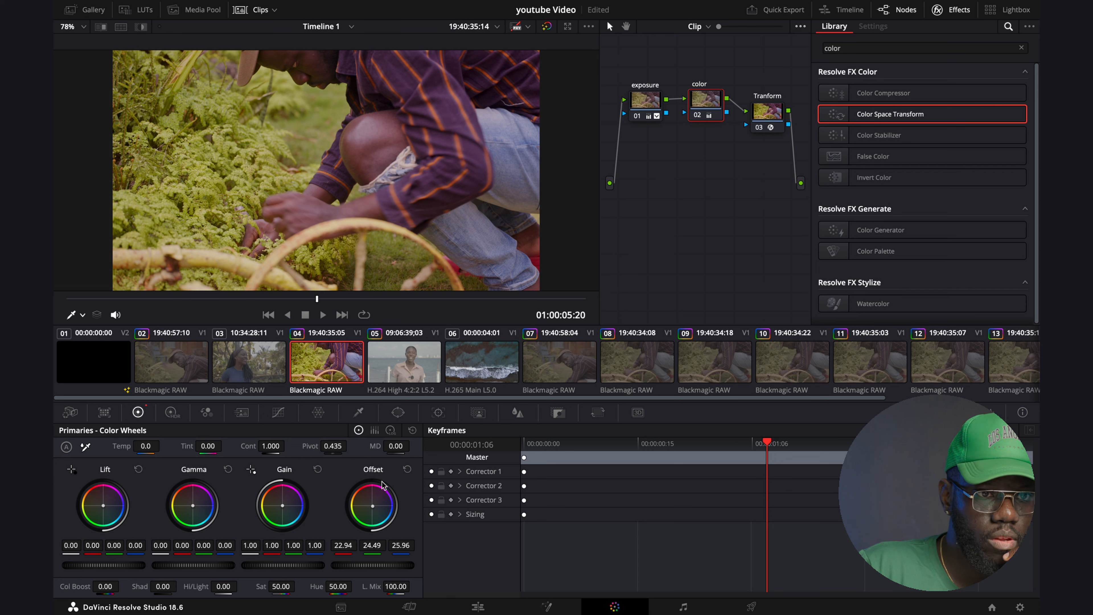
On the color node's Hue Vs Hue curve, sample the green foliage and set its point to input hue 306.53 and hue rotate -10.40.
{"action": "left_click", "coordinate": [277, 412]}
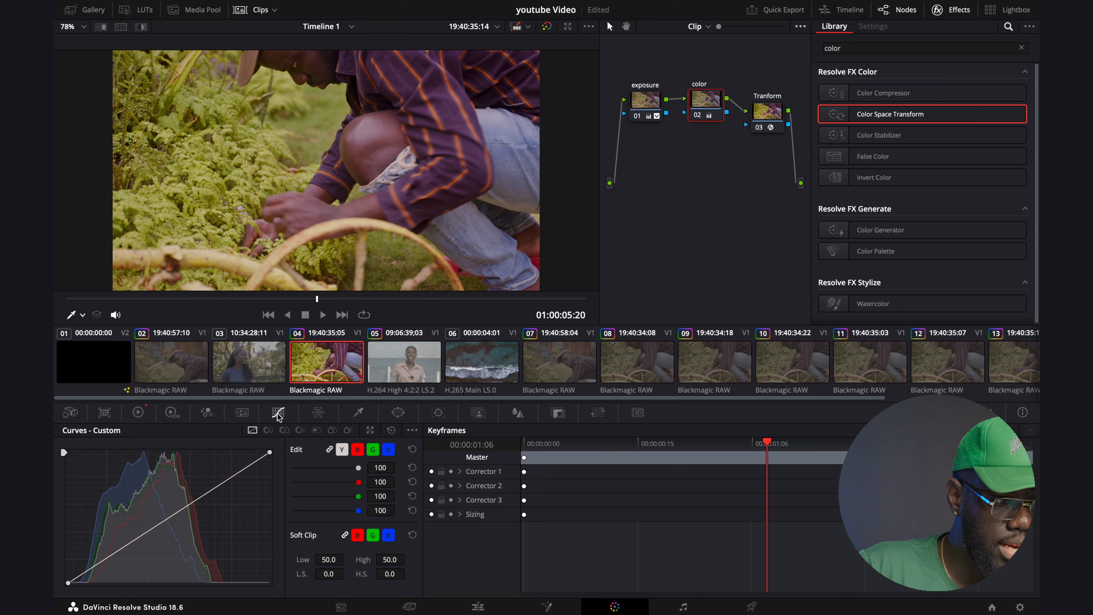
{"action": "left_click", "coordinate": [268, 431]}
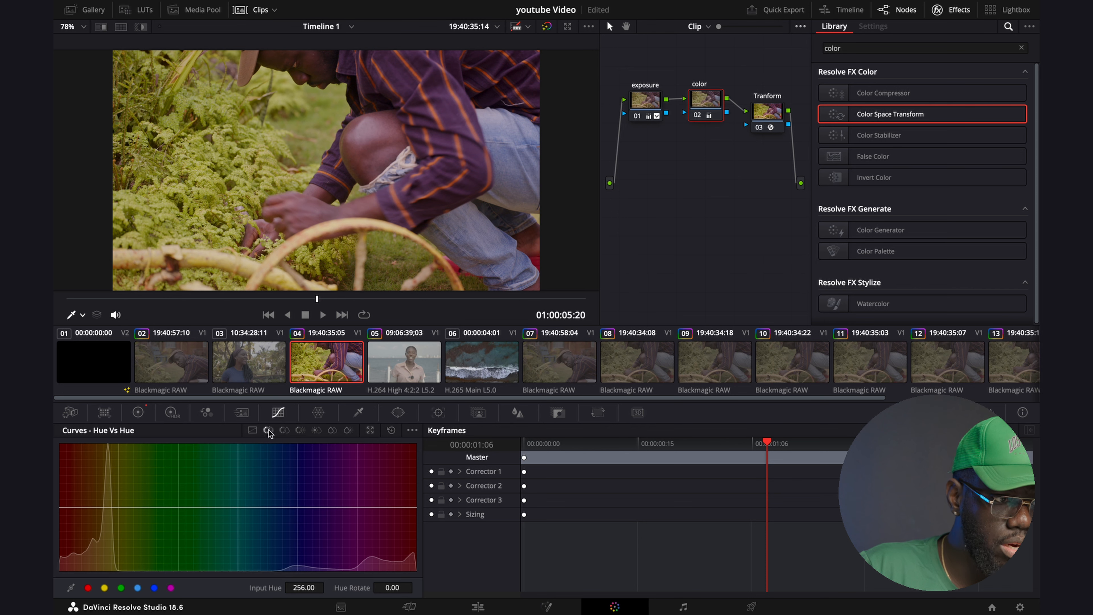
{"action": "left_click", "coordinate": [259, 165]}
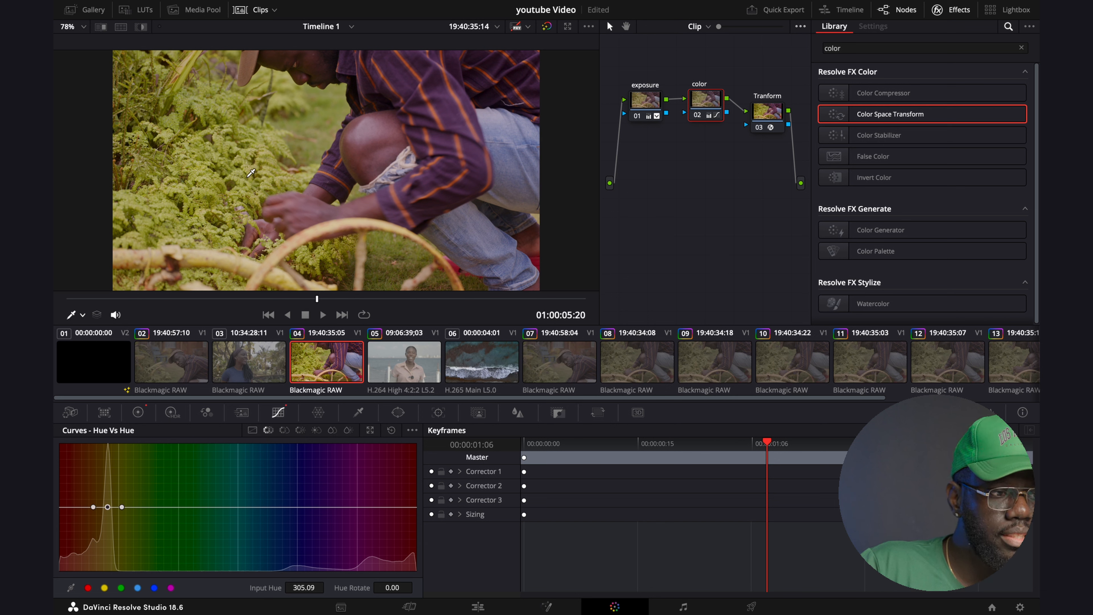
{"action": "left_click", "coordinate": [84, 315]}
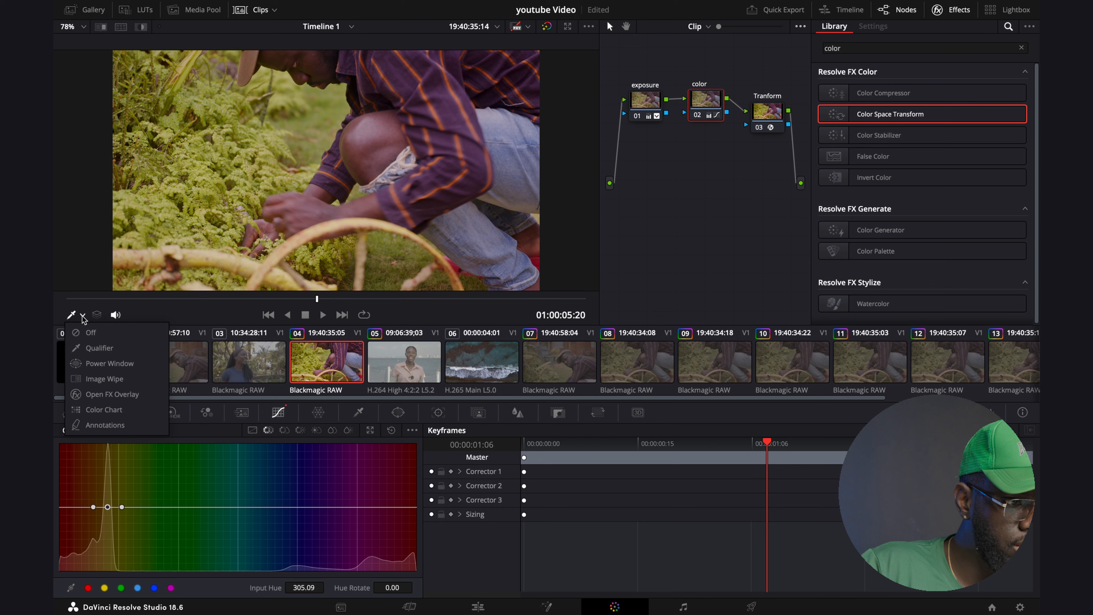
{"action": "left_click", "coordinate": [87, 330]}
{"action": "left_click", "coordinate": [83, 314]}
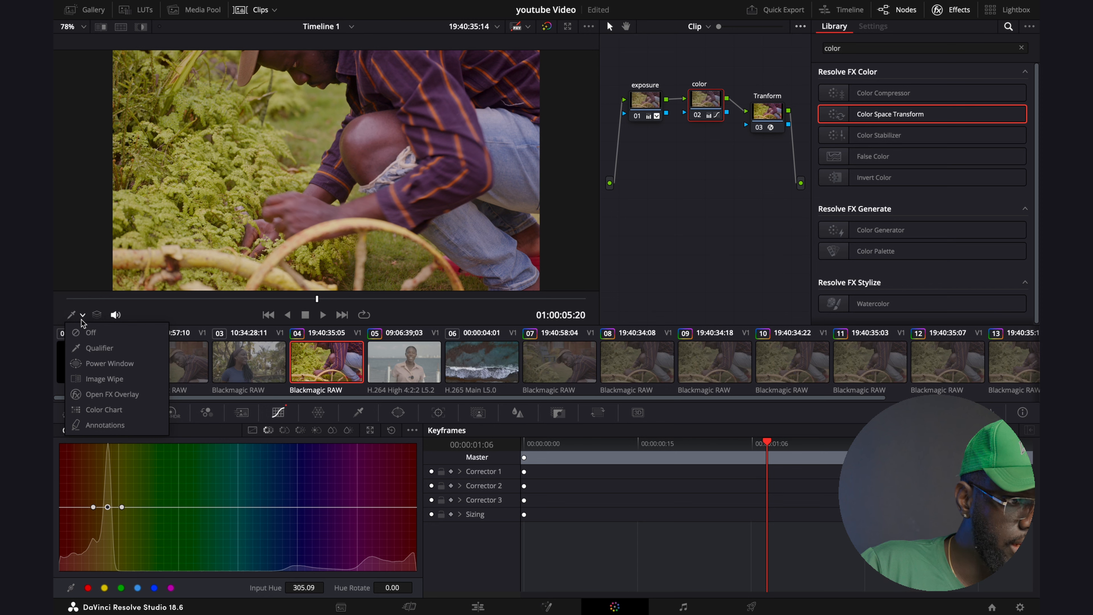
{"action": "left_click", "coordinate": [86, 350]}
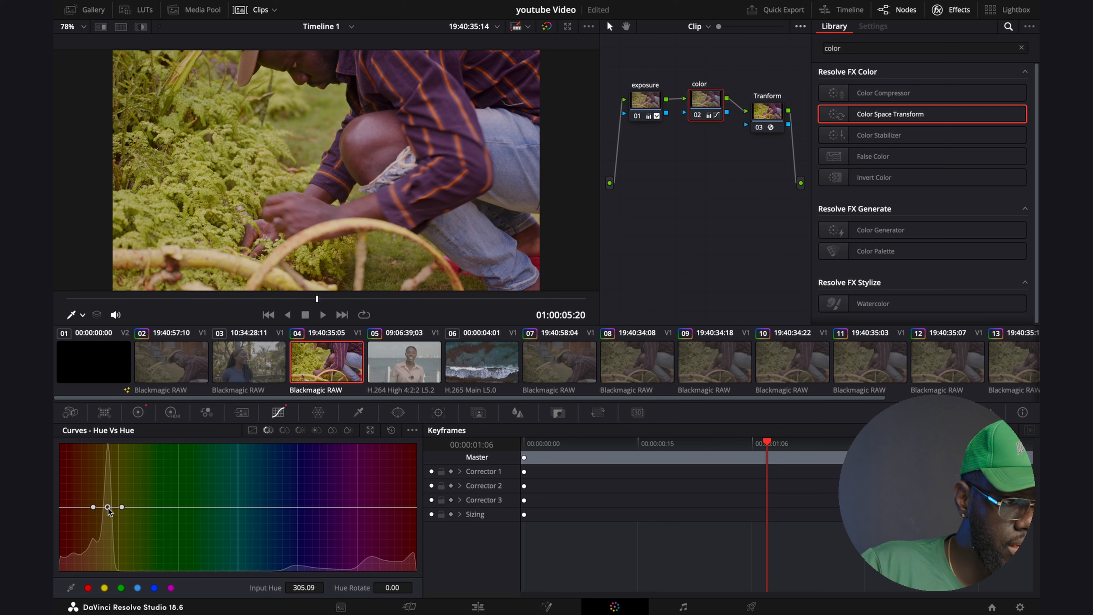
{"action": "mouse_move", "coordinate": [108, 508]}
{"action": "left_mouse_down"}
{"action": "mouse_move", "coordinate": [114, 538]}
{"action": "mouse_move", "coordinate": [110, 512]}
{"action": "left_mouse_up"}
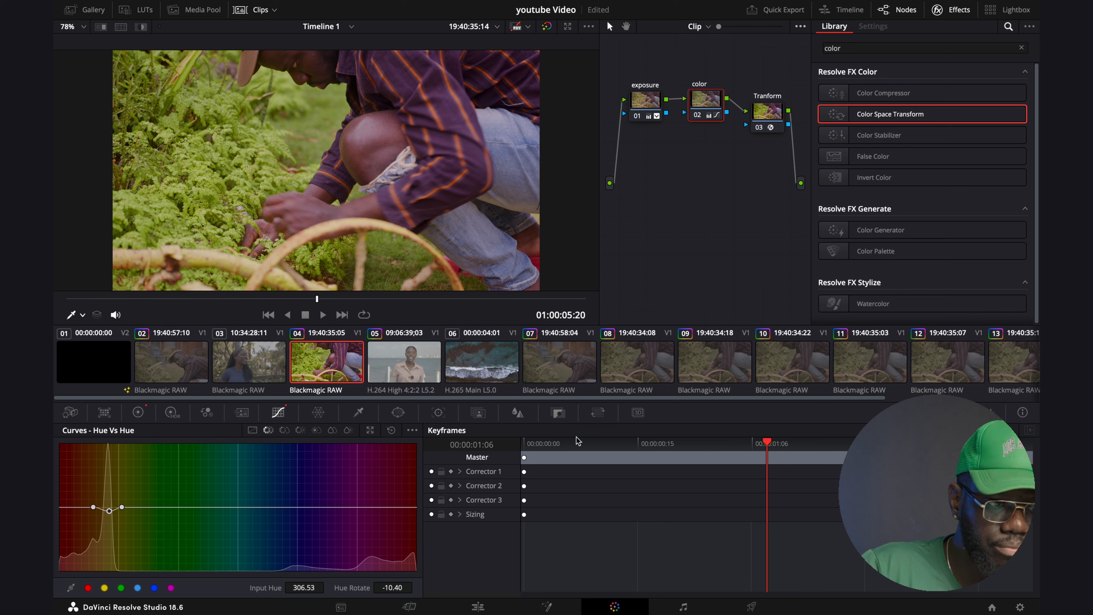
On the Hue Vs Sat curve, sample the foliage and lower its point to input hue 305.95 and saturation 0.89.
{"action": "left_click", "coordinate": [284, 430]}
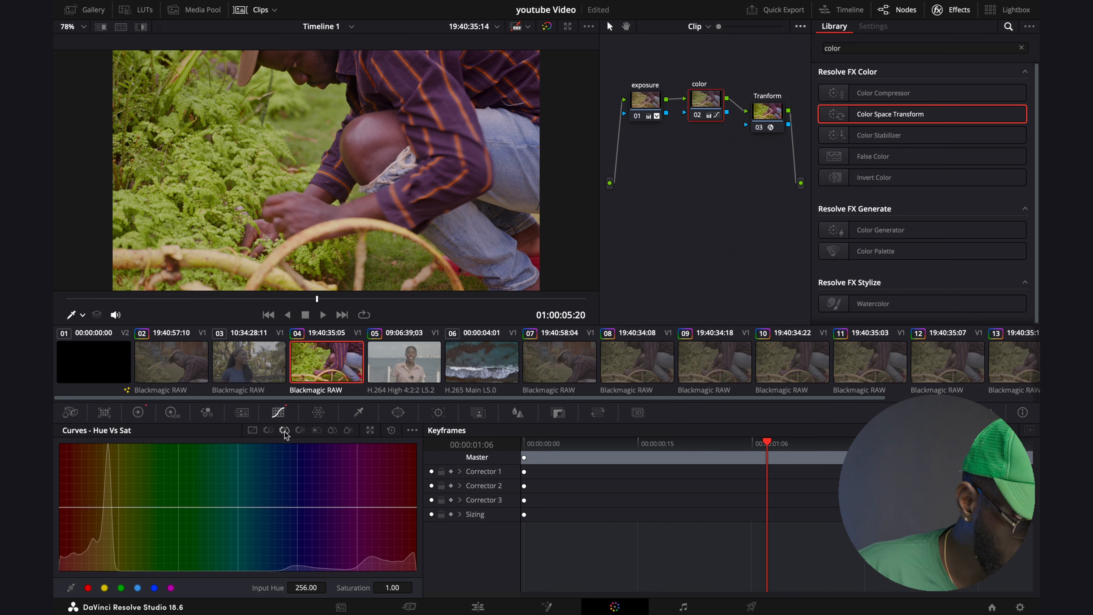
{"action": "left_click", "coordinate": [266, 174]}
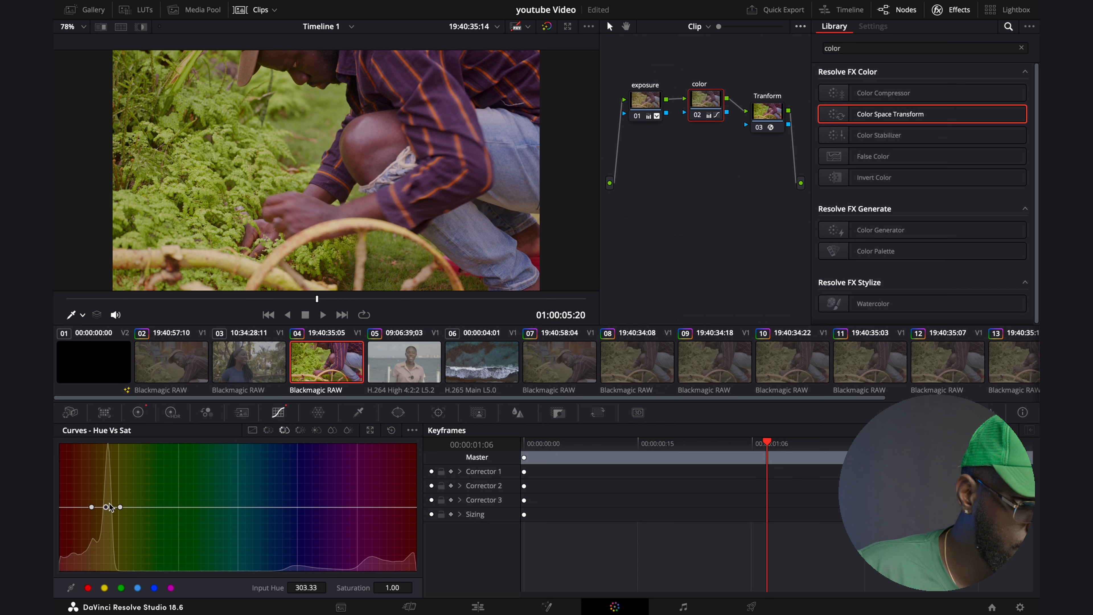
{"action": "mouse_move", "coordinate": [107, 507]}
{"action": "left_mouse_down"}
{"action": "mouse_move", "coordinate": [107, 578]}
{"action": "mouse_move", "coordinate": [106, 464]}
{"action": "mouse_move", "coordinate": [108, 515]}
{"action": "left_mouse_up"}
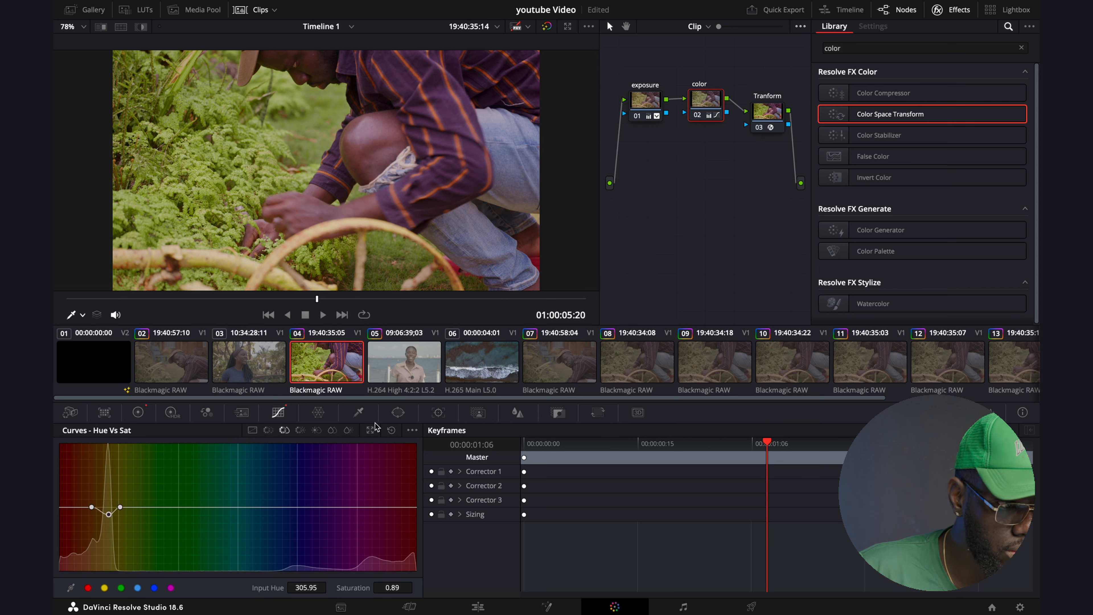
On the Hue Vs Lum curve, lower the foliage point to input hue 309.40 and lum gain 0.48, and return to the primary color wheels.
{"action": "left_click", "coordinate": [300, 430]}
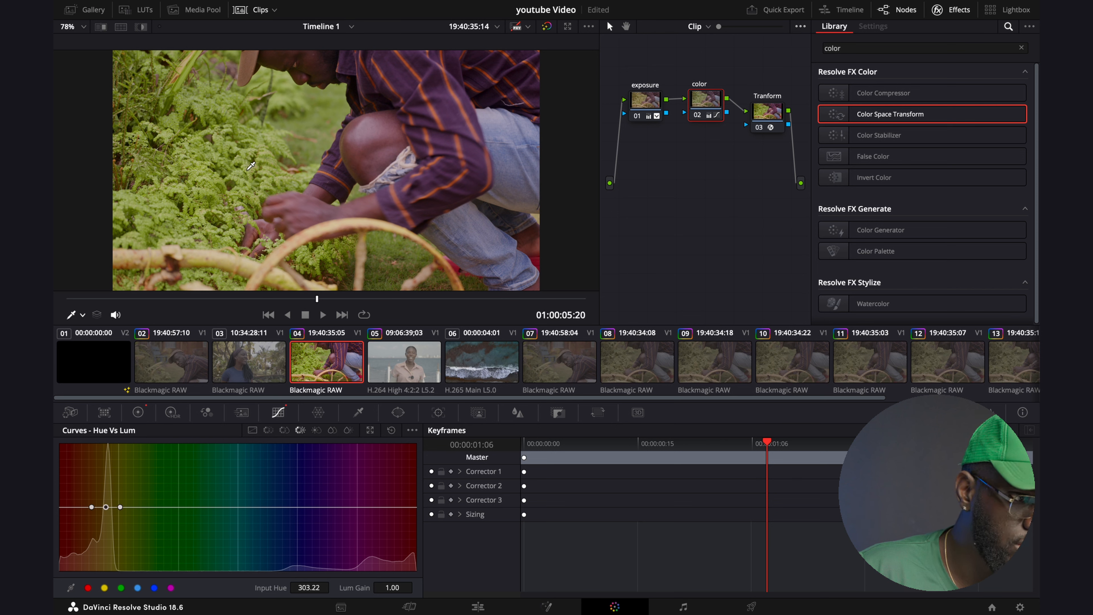
{"action": "left_click_drag", "start_coordinate": [107, 507], "coordinate": [113, 542]}
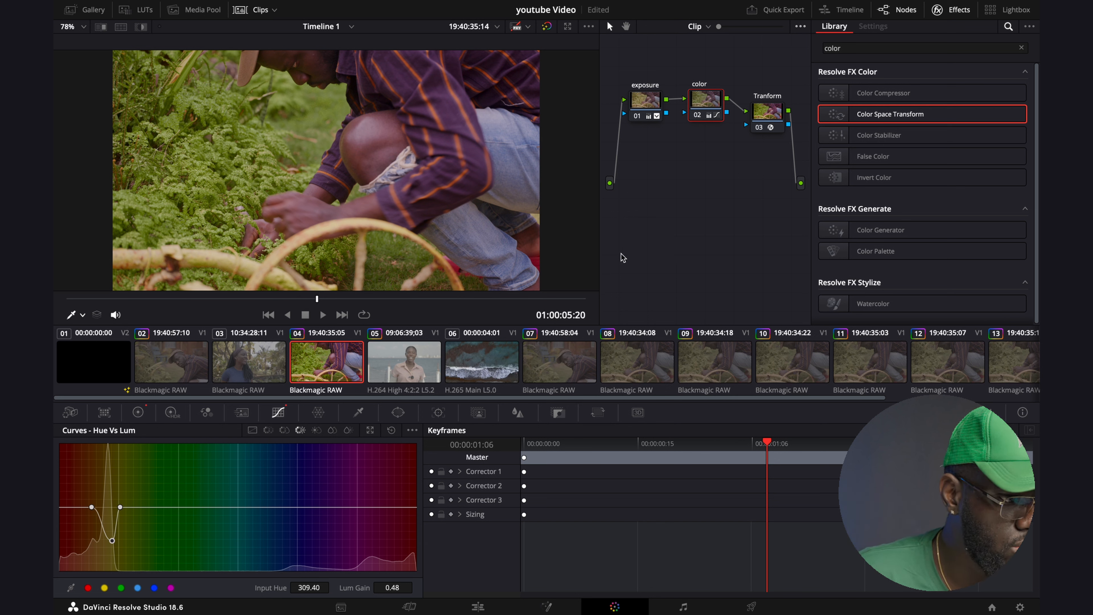
{"action": "left_click", "coordinate": [138, 413]}
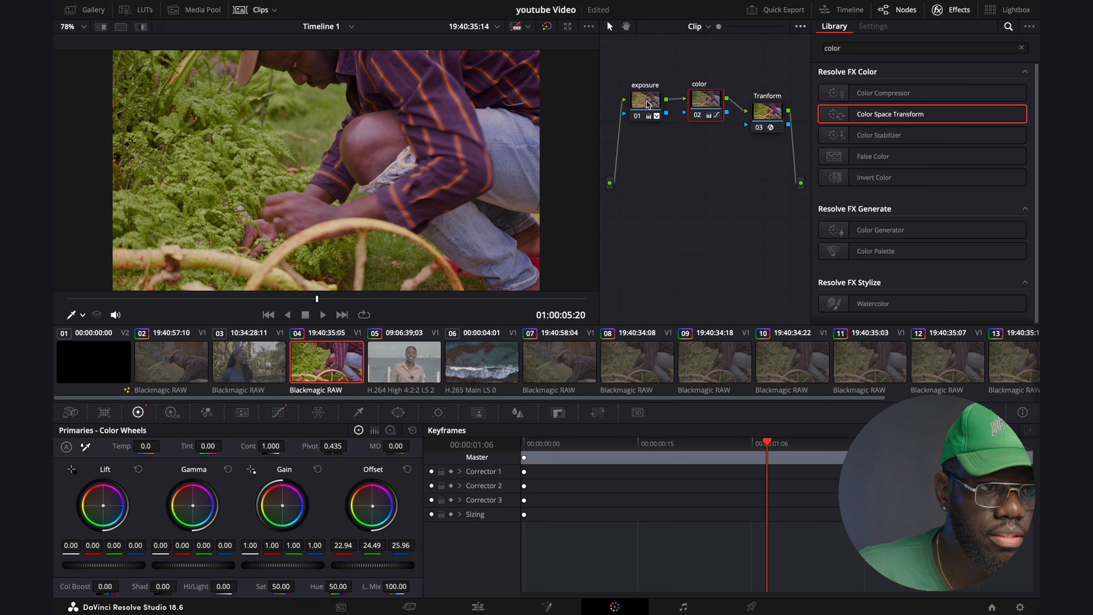
Turn the exposure node off and on repeatedly to compare the image with and without its correction.
{"action": "mouse_move", "coordinate": [654, 104]}
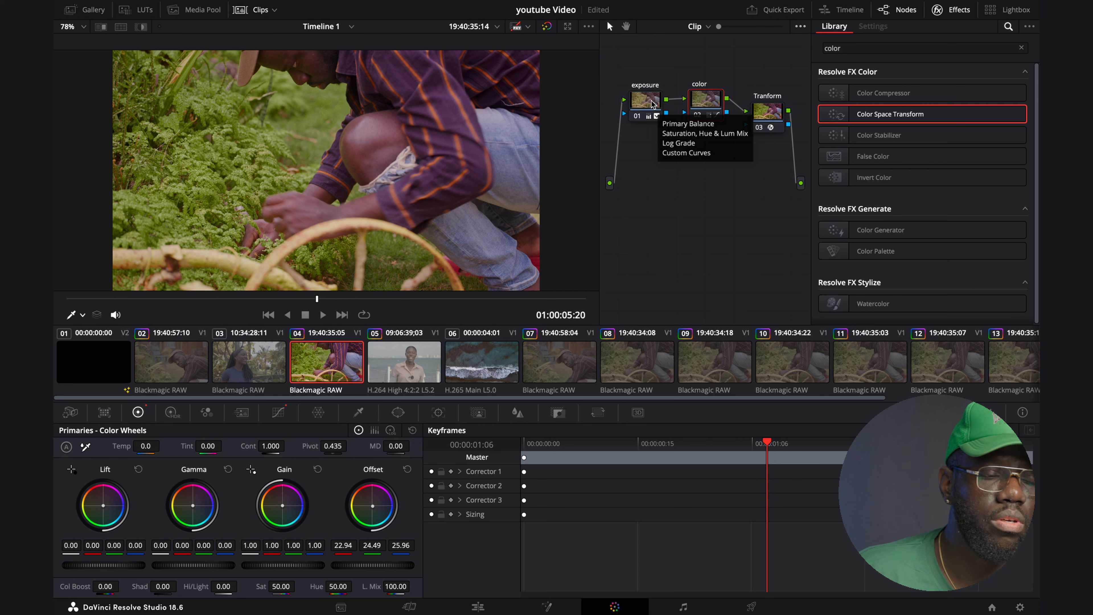
{"action": "left_click", "coordinate": [652, 104]}
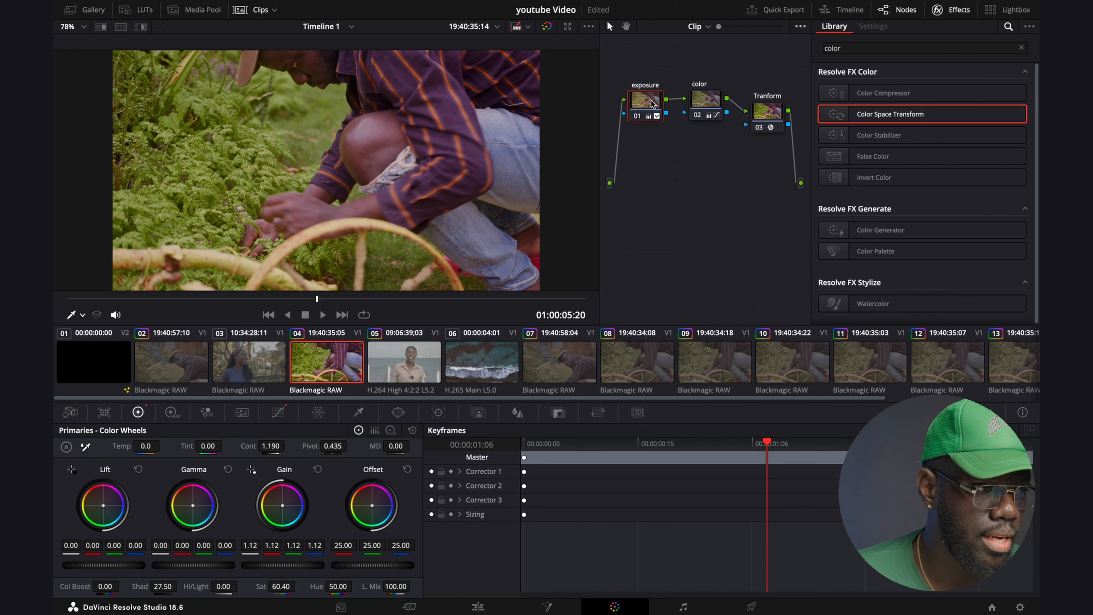
{"action": "key", "text": "ctrl+d"}
{"action": "key", "text": "ctrl+d"}
{"action": "key", "text": "ctrl+d"}
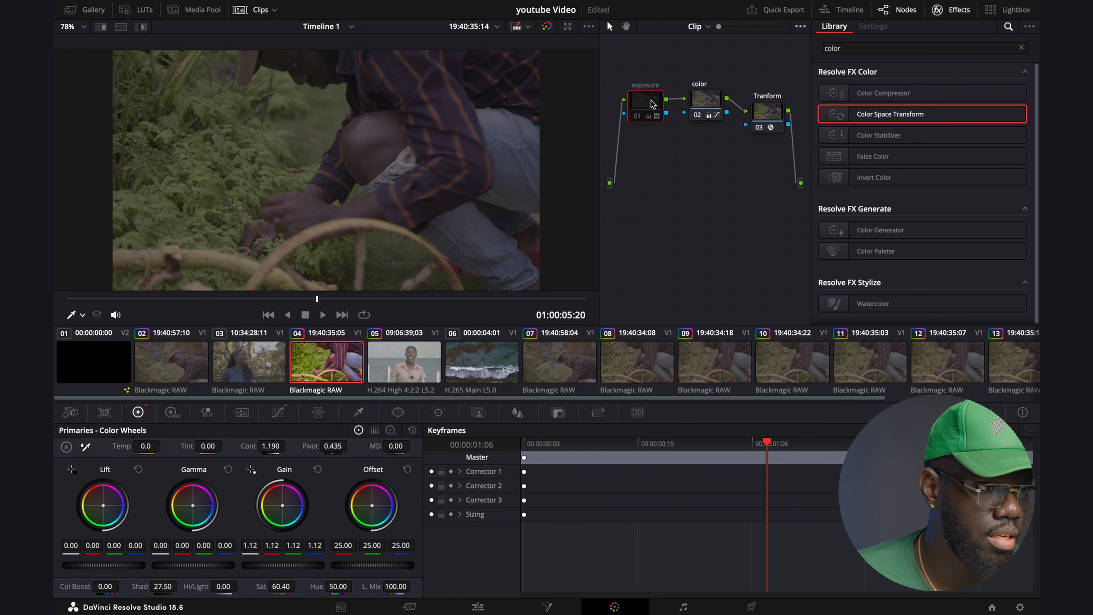
{"action": "key", "text": "ctrl+d"}
{"action": "key", "text": "ctrl+d"}
{"action": "key", "text": "ctrl+d"}
{"action": "key", "text": "ctrl+d"}
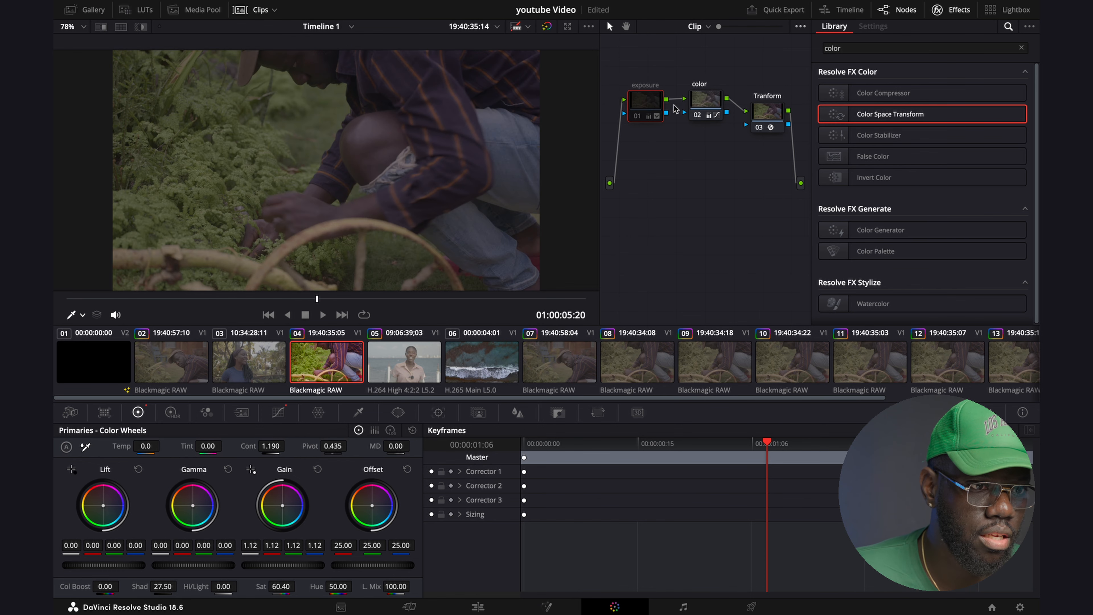
{"action": "key", "text": "ctrl+d"}
Turn the color node off and on repeatedly to compare the foliage with and without its grade.
{"action": "left_click", "coordinate": [692, 107]}
{"action": "key", "text": "ctrl+d"}
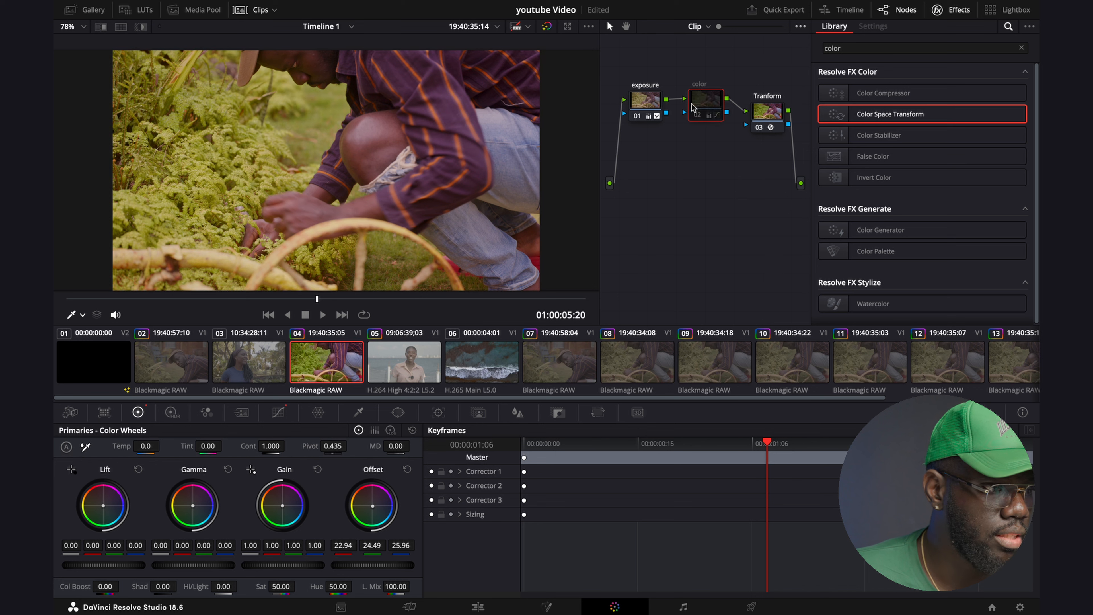
{"action": "key", "text": "ctrl+d"}
{"action": "key", "text": "ctrl+d"}
{"action": "key", "text": "ctrl+d"}
{"action": "key", "text": "ctrl+d"}
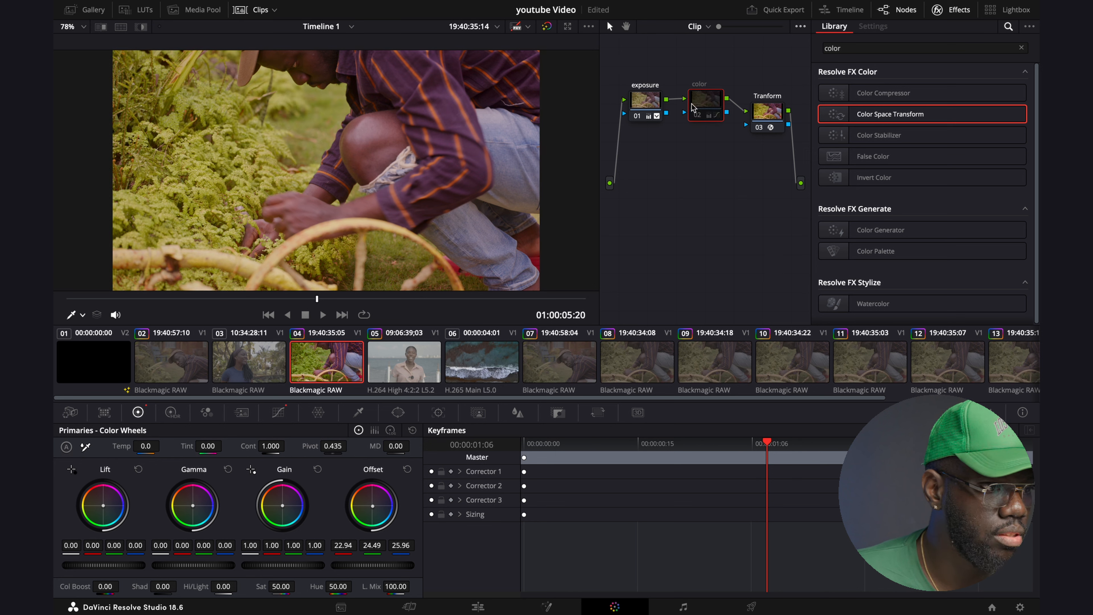
{"action": "key", "text": "ctrl+d"}
{"action": "key", "text": "ctrl+d"}
{"action": "key", "text": "ctrl+d"}
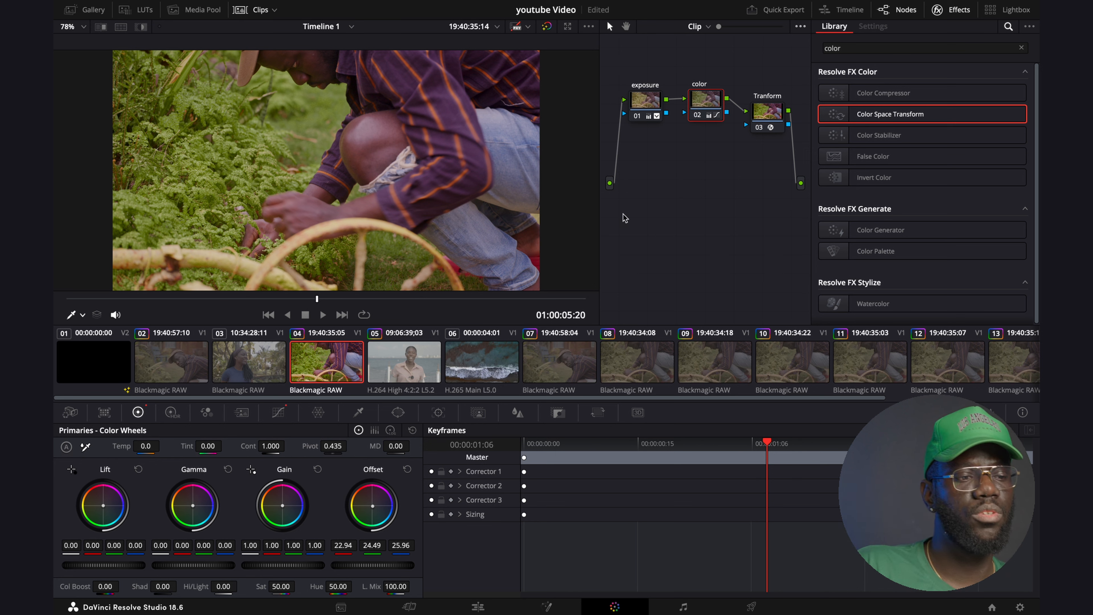
Apply the Color Space Transform effect to node 01 of clip 05, the woman in the pink shirt.
{"action": "left_click", "coordinate": [411, 374]}
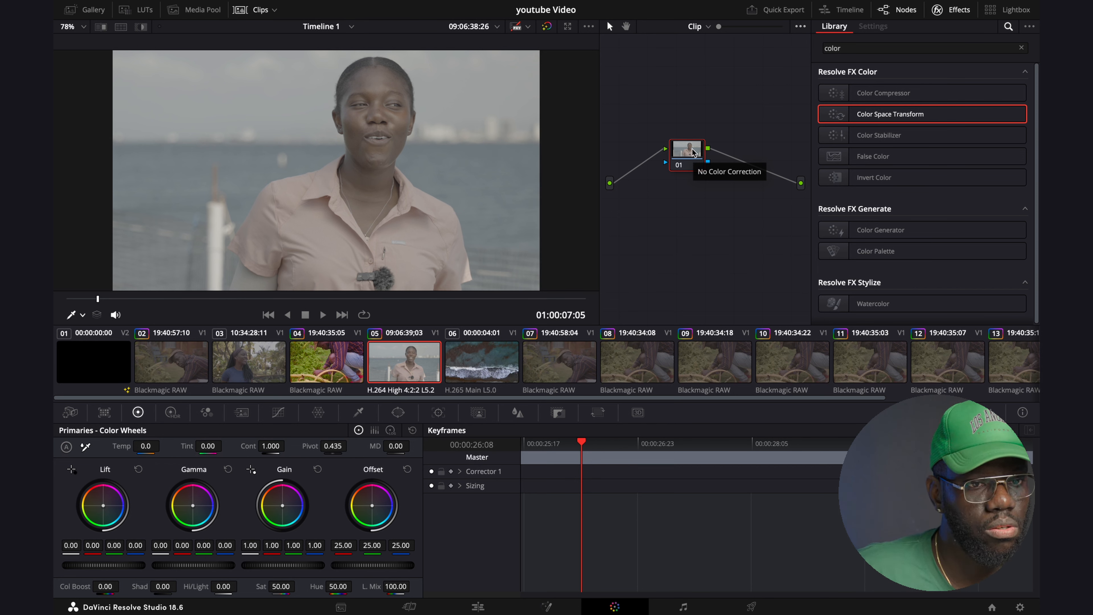
{"action": "left_click", "coordinate": [951, 11]}
{"action": "left_click", "coordinate": [951, 10]}
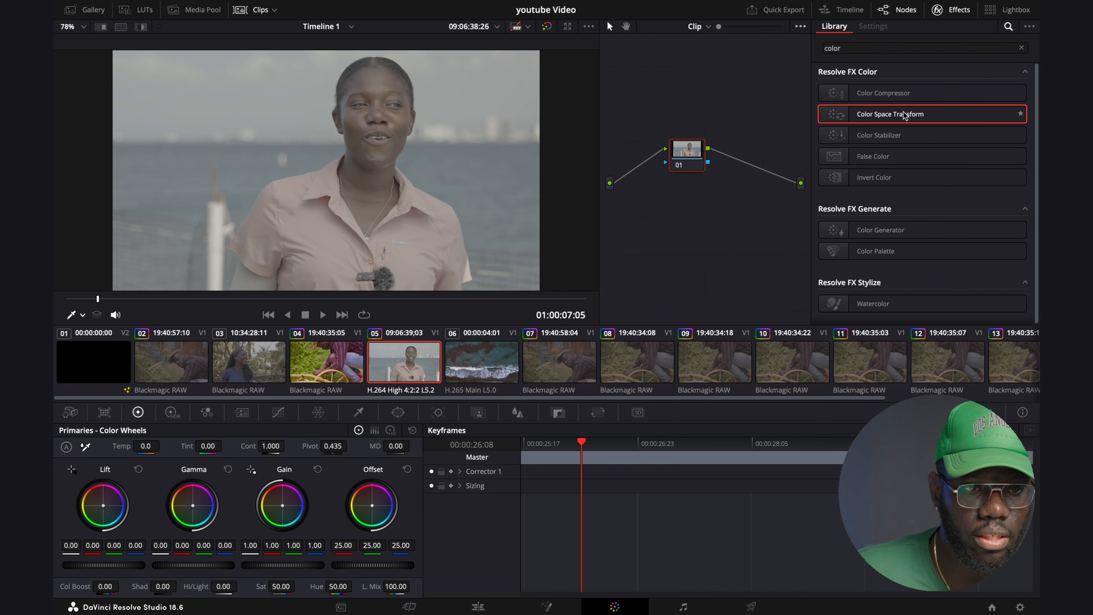
{"action": "left_click_drag", "start_coordinate": [904, 115], "coordinate": [687, 157]}
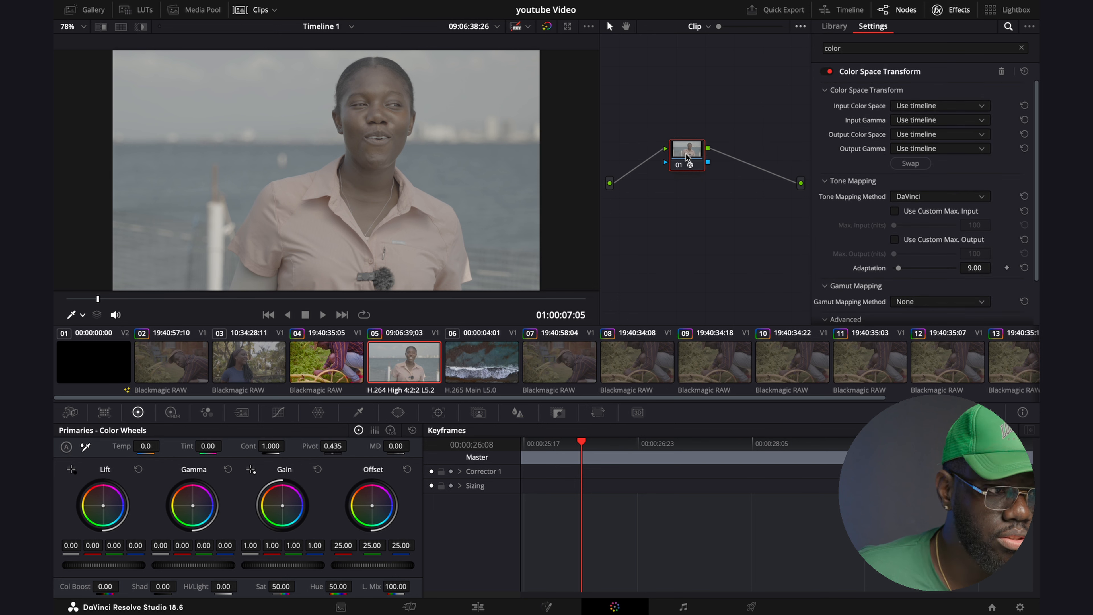
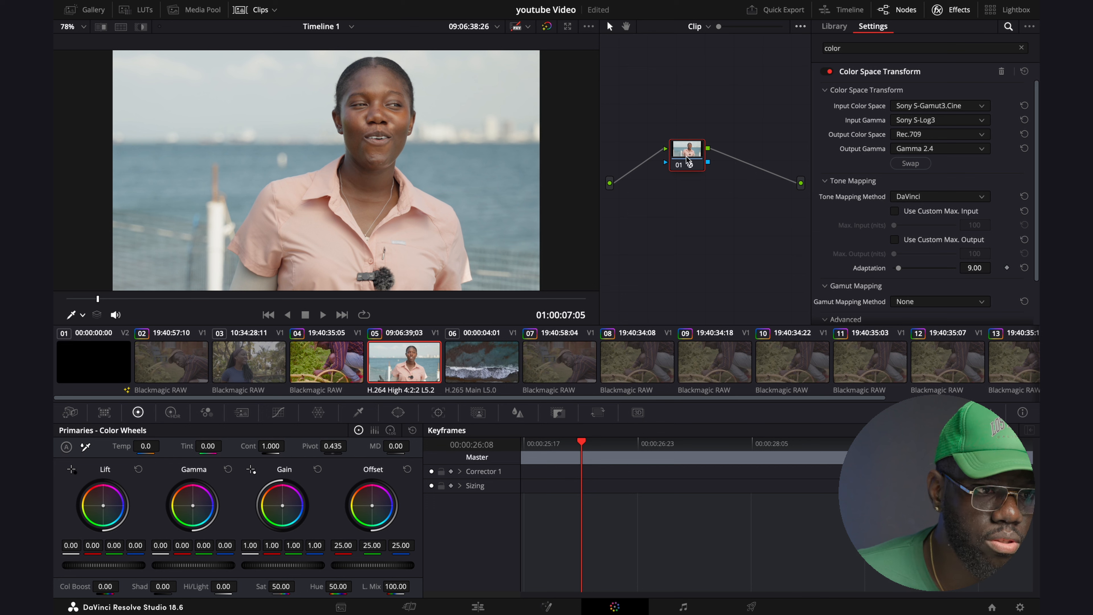
Add two serial nodes before the Color Space Transform node.
{"action": "left_click_drag", "start_coordinate": [688, 156], "coordinate": [722, 148]}
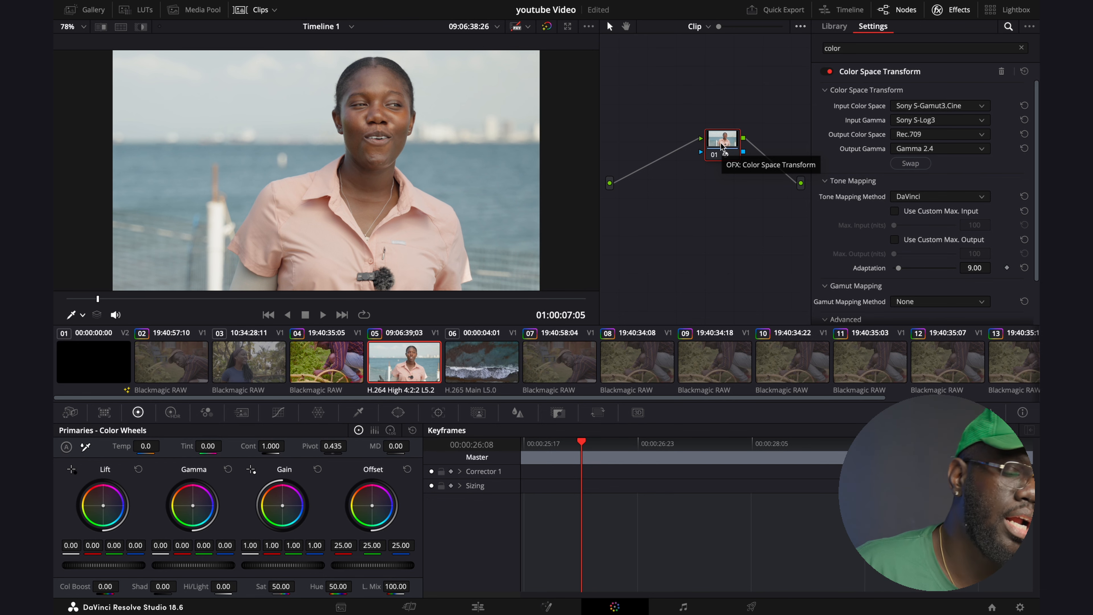
{"action": "right_click", "coordinate": [723, 142]}
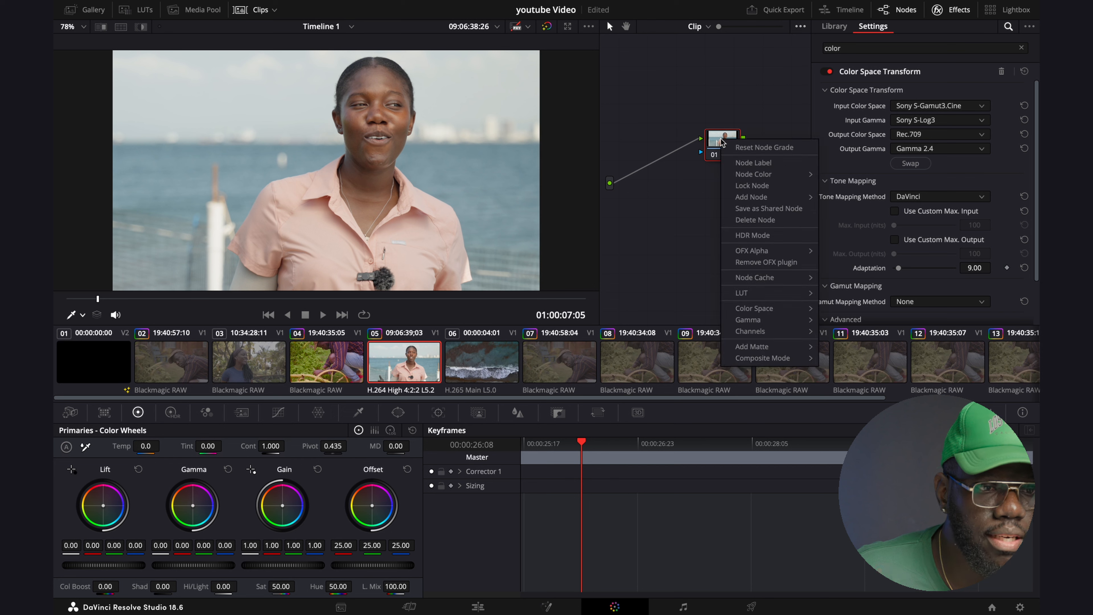
{"action": "mouse_move", "coordinate": [779, 199]}
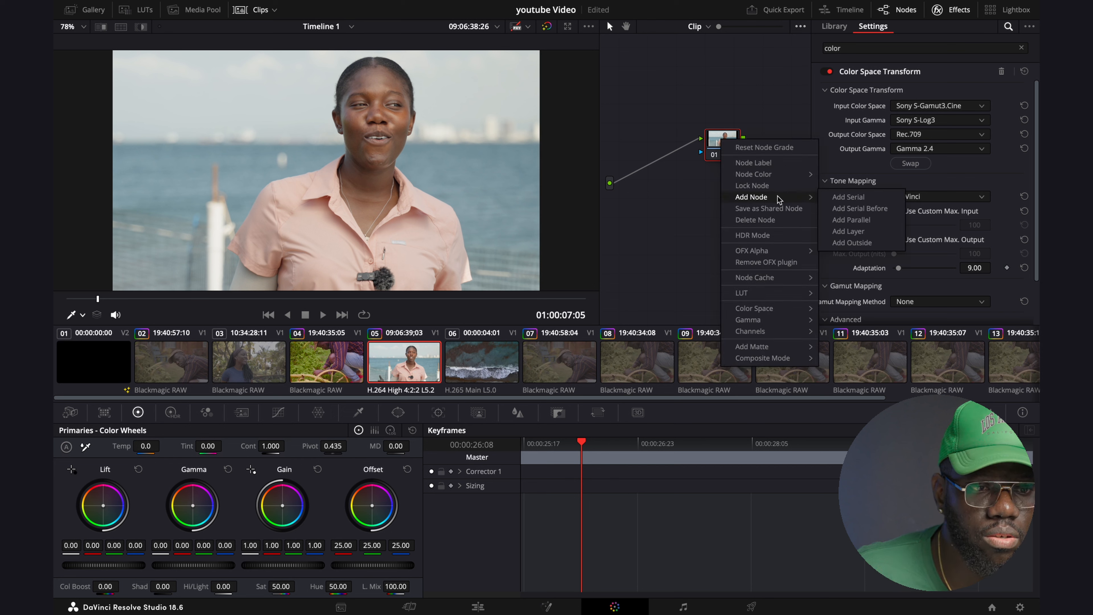
{"action": "left_click", "coordinate": [835, 210]}
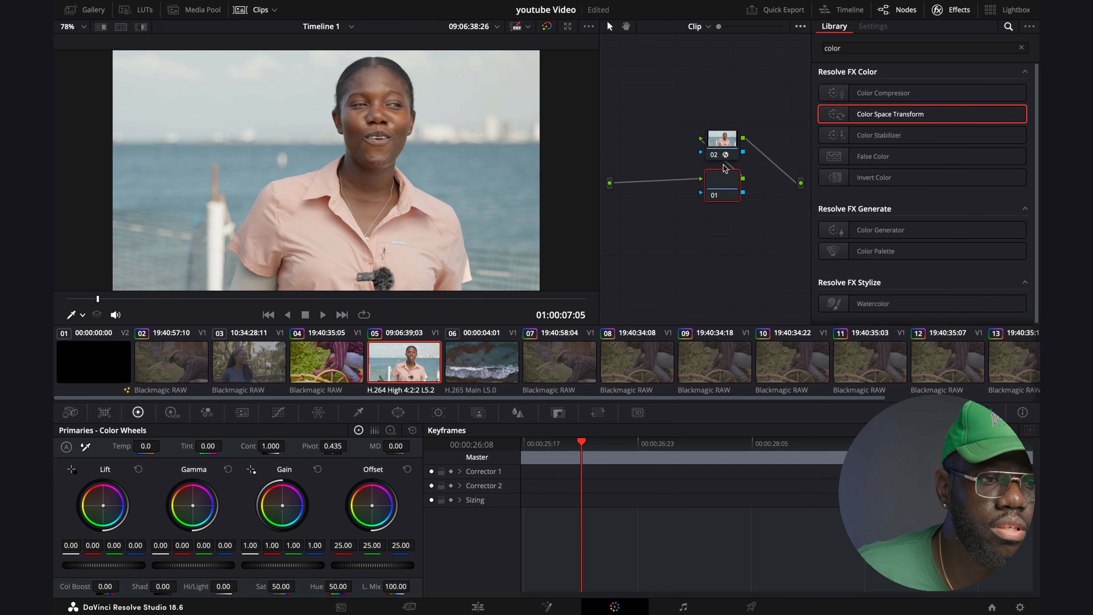
{"action": "right_click", "coordinate": [723, 180]}
{"action": "mouse_move", "coordinate": [774, 235]}
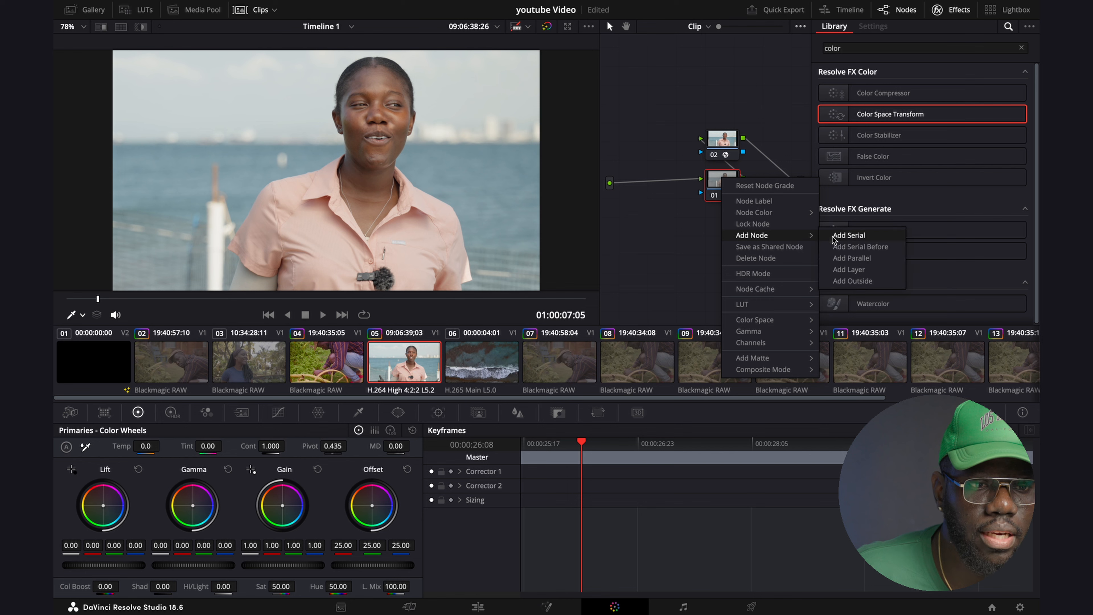
{"action": "left_click", "coordinate": [844, 246]}
Arrange the three nodes in a row in processing order, with the Color Space Transform node last.
{"action": "left_click_drag", "start_coordinate": [725, 149], "coordinate": [766, 129]}
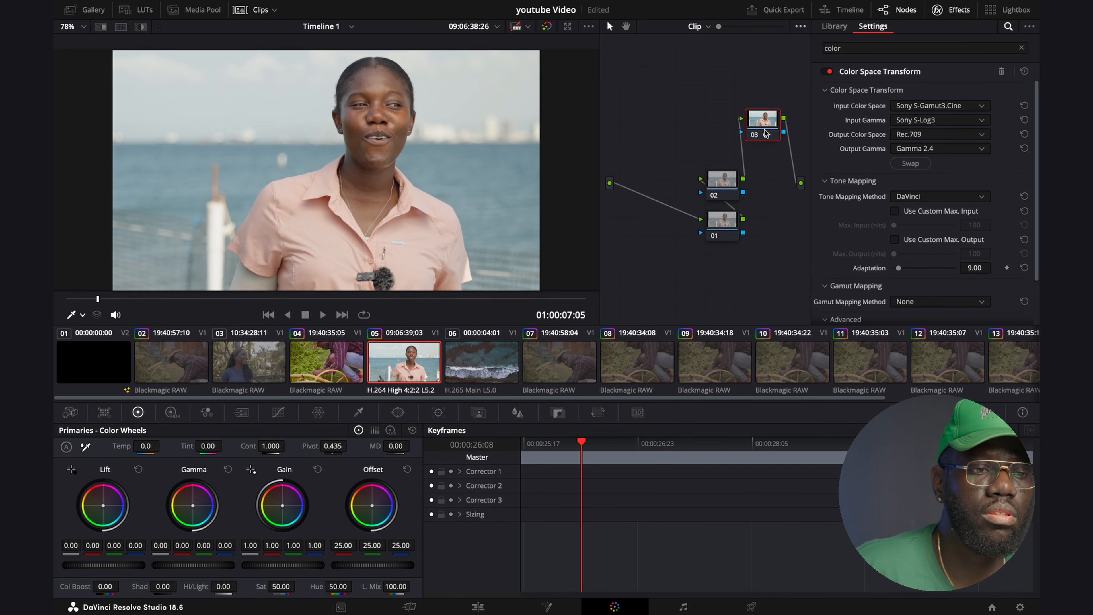
{"action": "left_click_drag", "start_coordinate": [718, 185], "coordinate": [692, 127]}
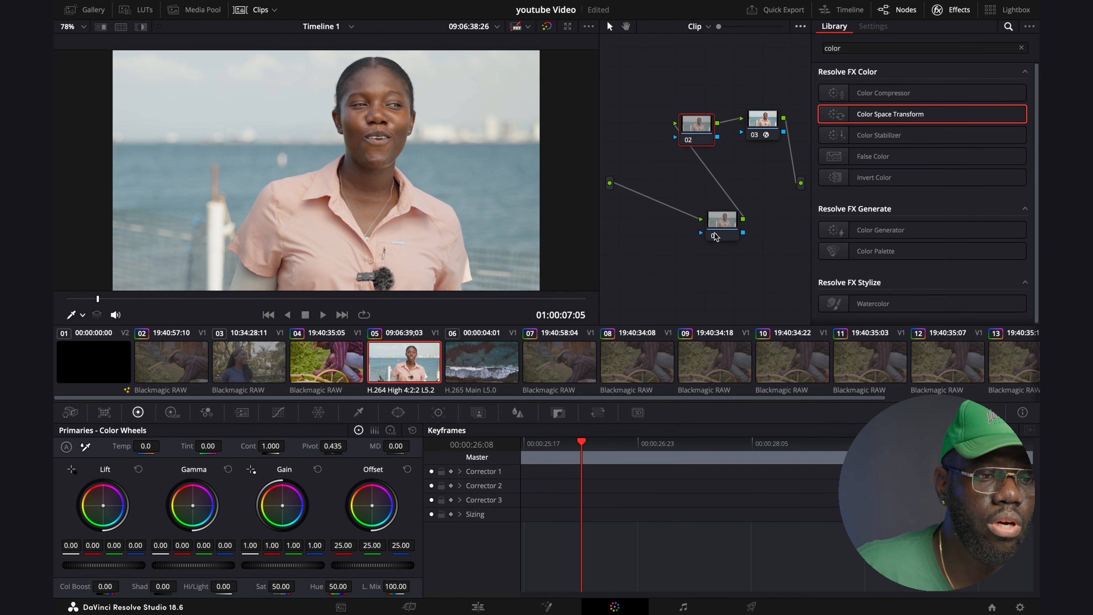
{"action": "left_click_drag", "start_coordinate": [715, 236], "coordinate": [638, 147]}
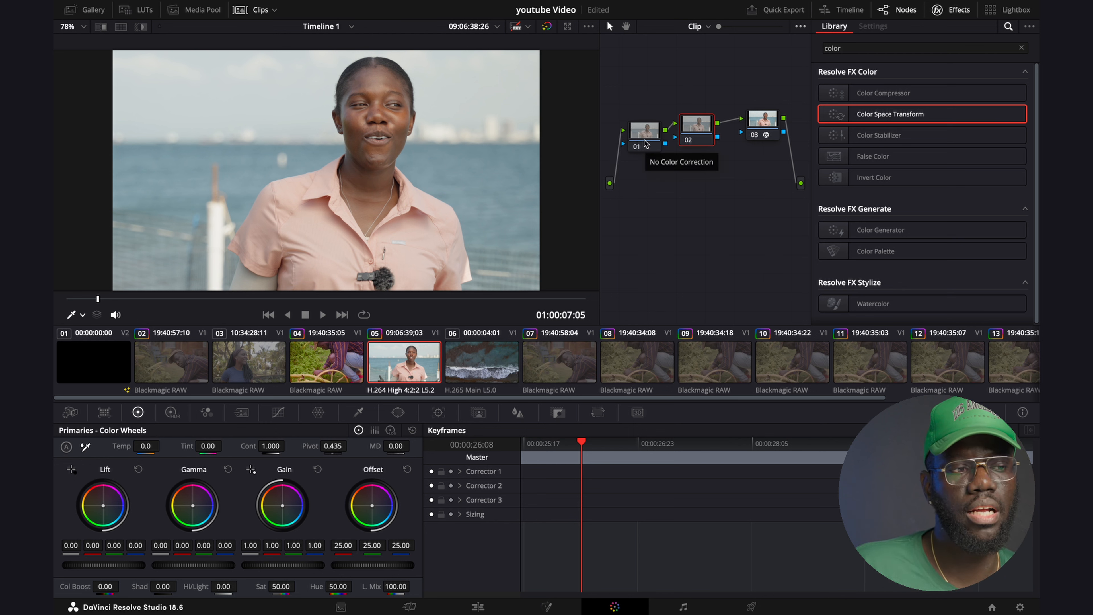
Bypass and restore the clip's grades repeatedly to compare the footage with and without the Color Space Transform.
{"action": "left_click", "coordinate": [547, 26]}
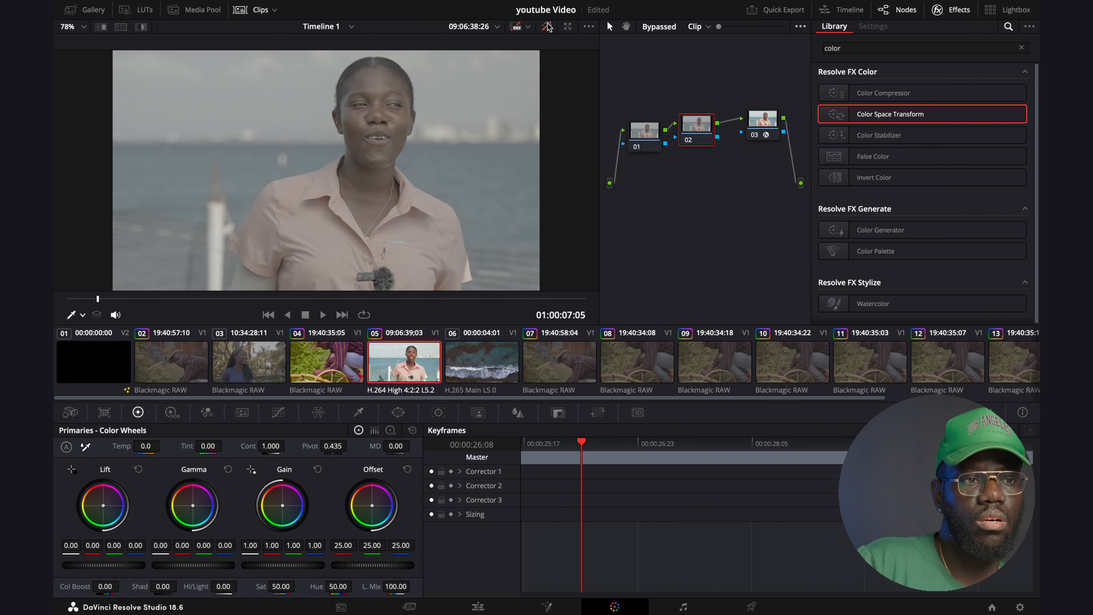
{"action": "left_click", "coordinate": [548, 26]}
{"action": "left_click", "coordinate": [548, 26]}
{"action": "left_click", "coordinate": [547, 26]}
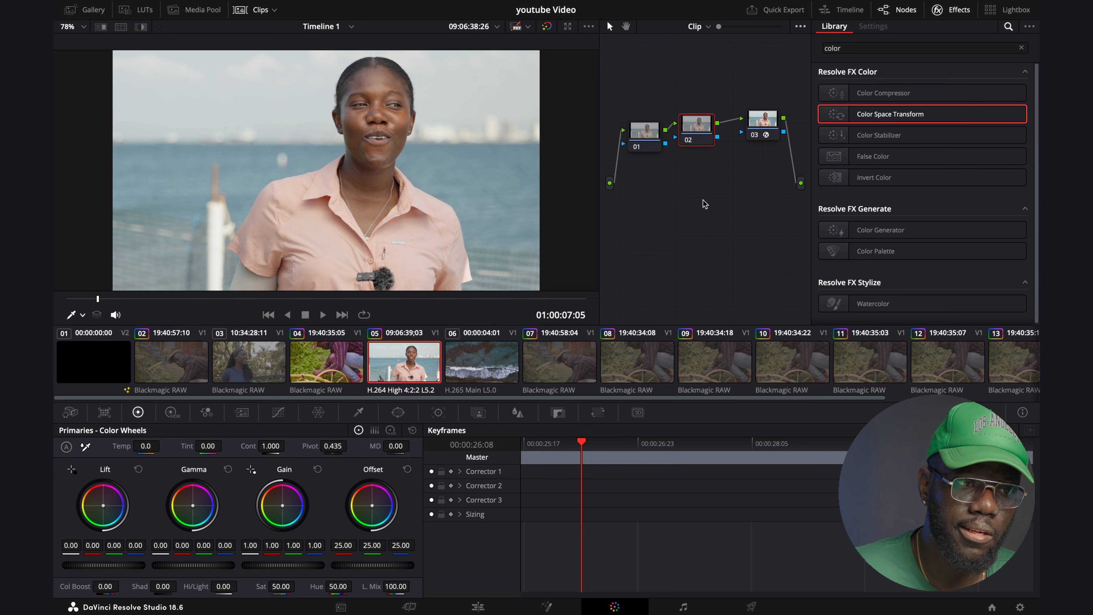
Rearrange the node chain, placing nodes 01 and 02 side by side and the Color Space Transform node lower at the end.
{"action": "left_click_drag", "start_coordinate": [762, 129], "coordinate": [727, 193]}
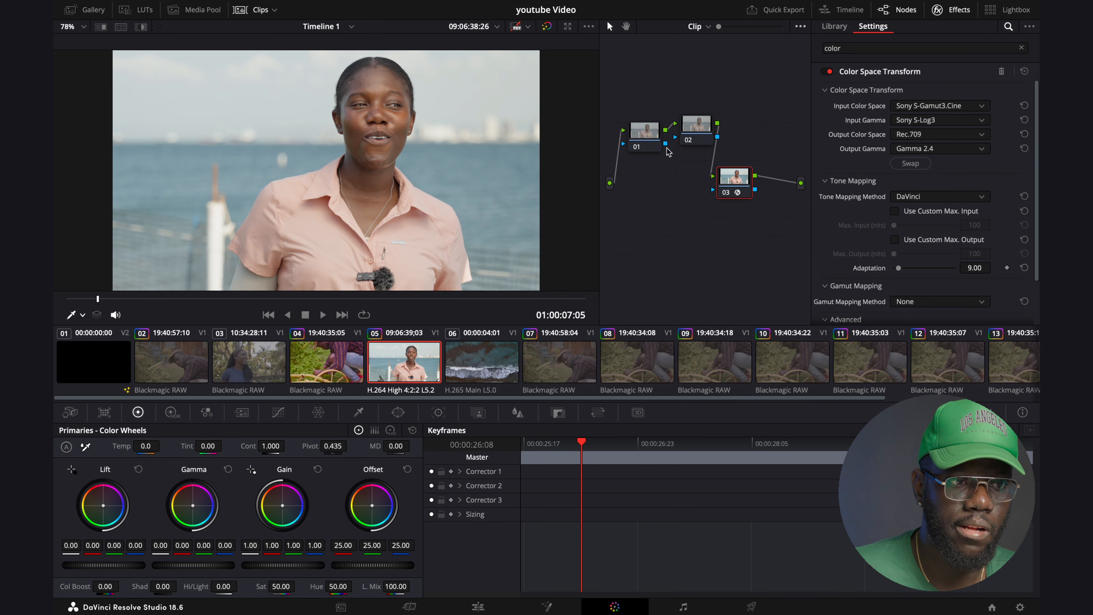
{"action": "left_click_drag", "start_coordinate": [656, 146], "coordinate": [681, 101]}
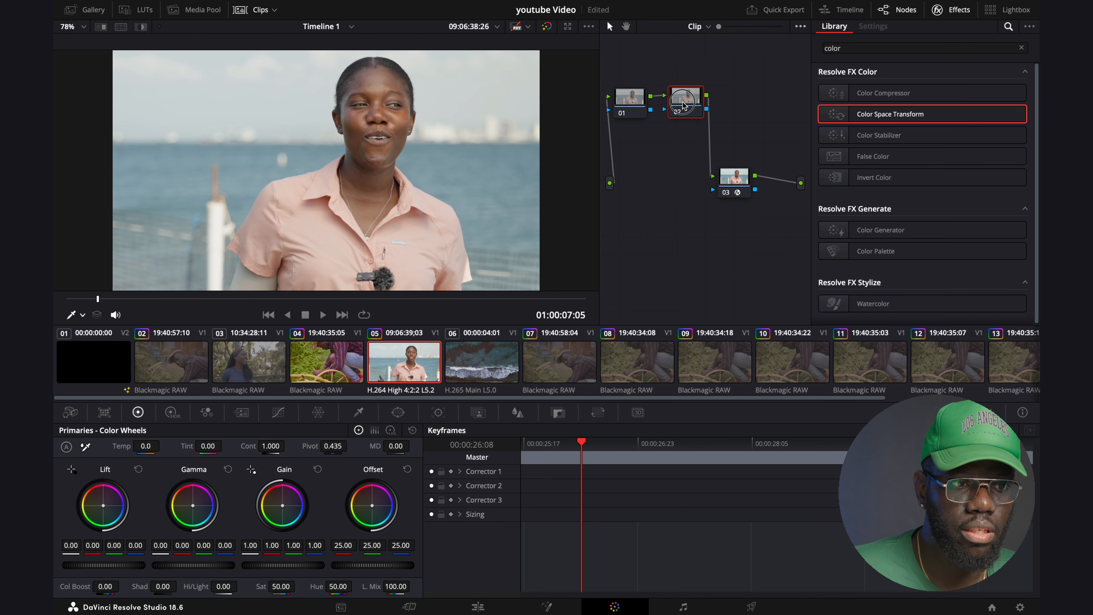
{"action": "left_click_drag", "start_coordinate": [741, 176], "coordinate": [733, 141]}
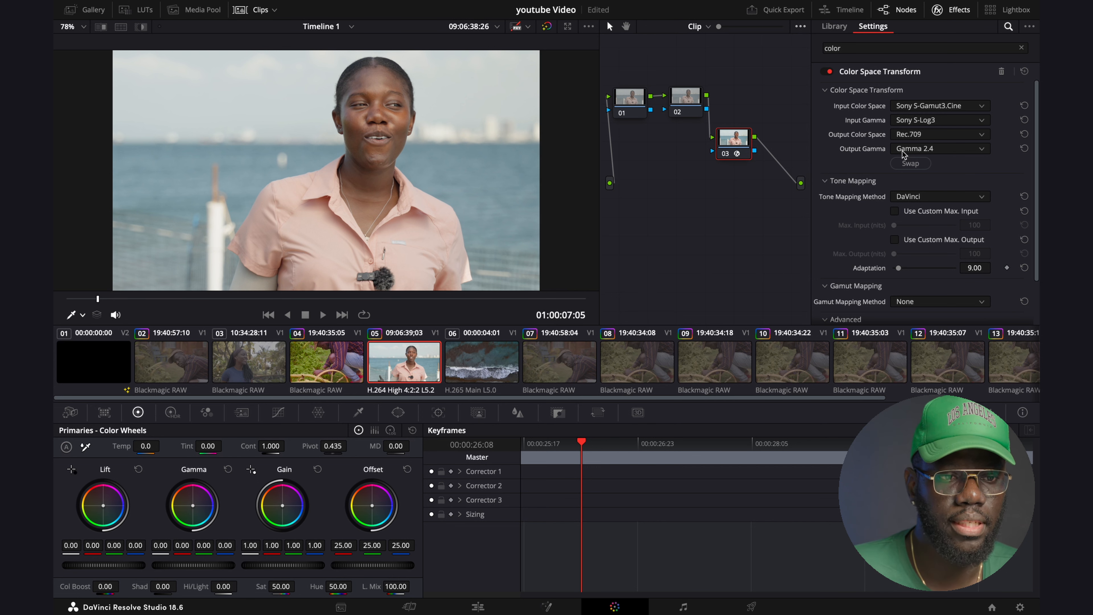
Set the Color Space Transform's output gamma to Cineon Film Log and compare the image with its grades bypassed and restored.
{"action": "left_click", "coordinate": [928, 149]}
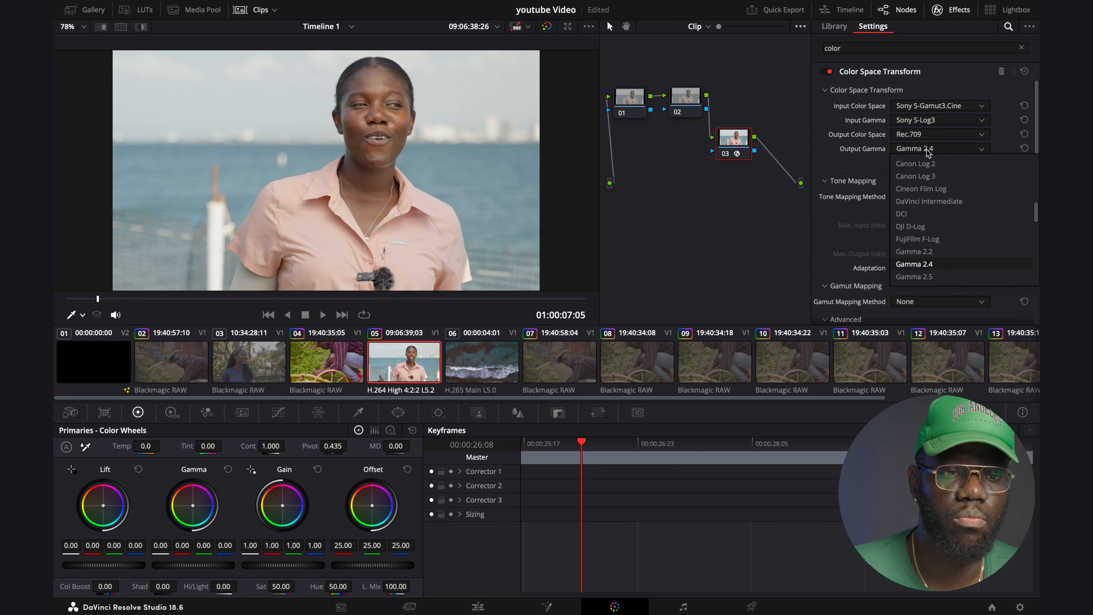
{"action": "left_click", "coordinate": [933, 190]}
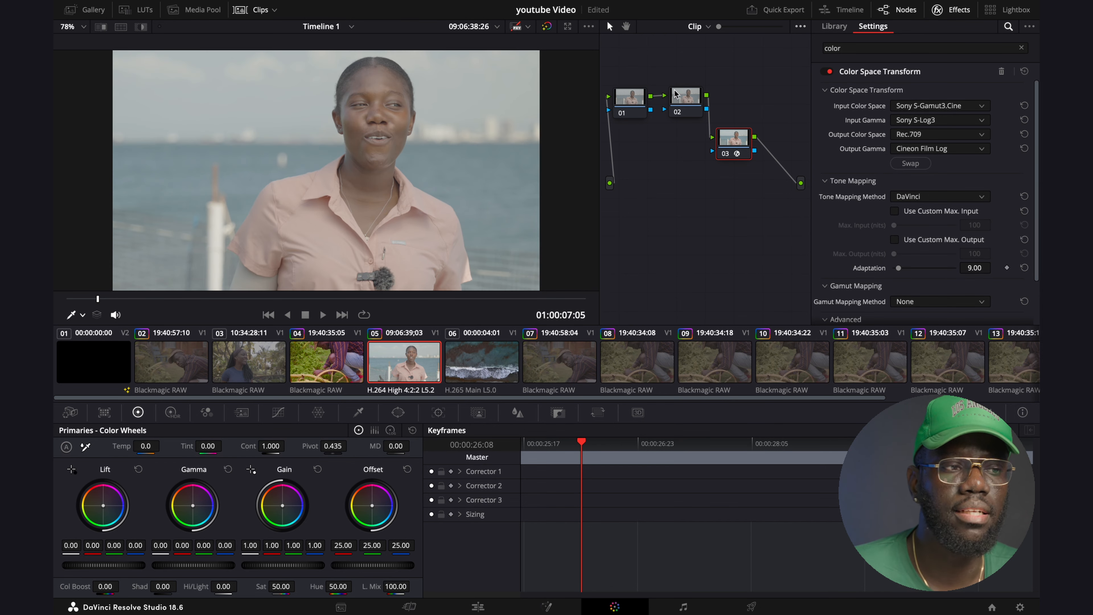
{"action": "left_click", "coordinate": [546, 28]}
{"action": "left_click", "coordinate": [546, 27]}
{"action": "left_click", "coordinate": [546, 28]}
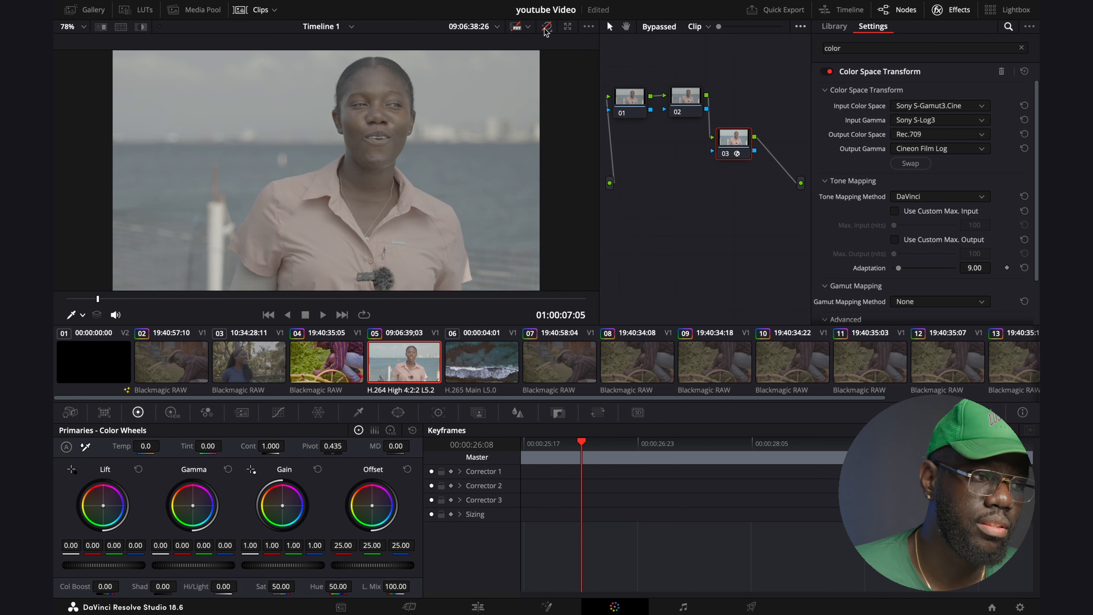
{"action": "left_click", "coordinate": [545, 27]}
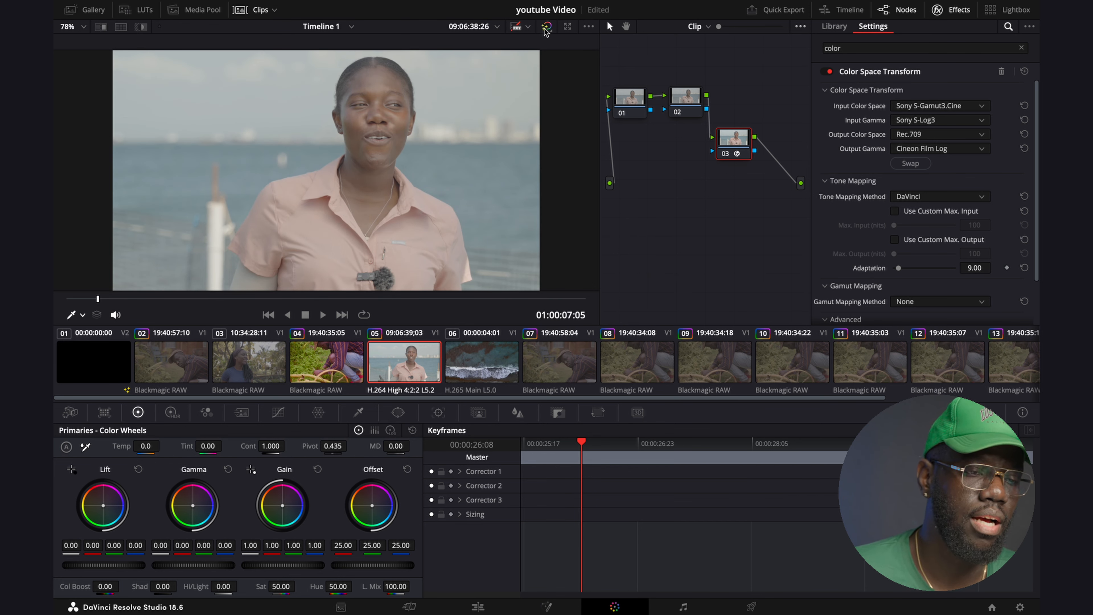
Add a serial node after the Color Space Transform node and place it below the chain.
{"action": "left_click_drag", "start_coordinate": [731, 140], "coordinate": [729, 111]}
{"action": "right_click", "coordinate": [729, 111]}
{"action": "right_click", "coordinate": [724, 104]}
{"action": "mouse_move", "coordinate": [794, 166]}
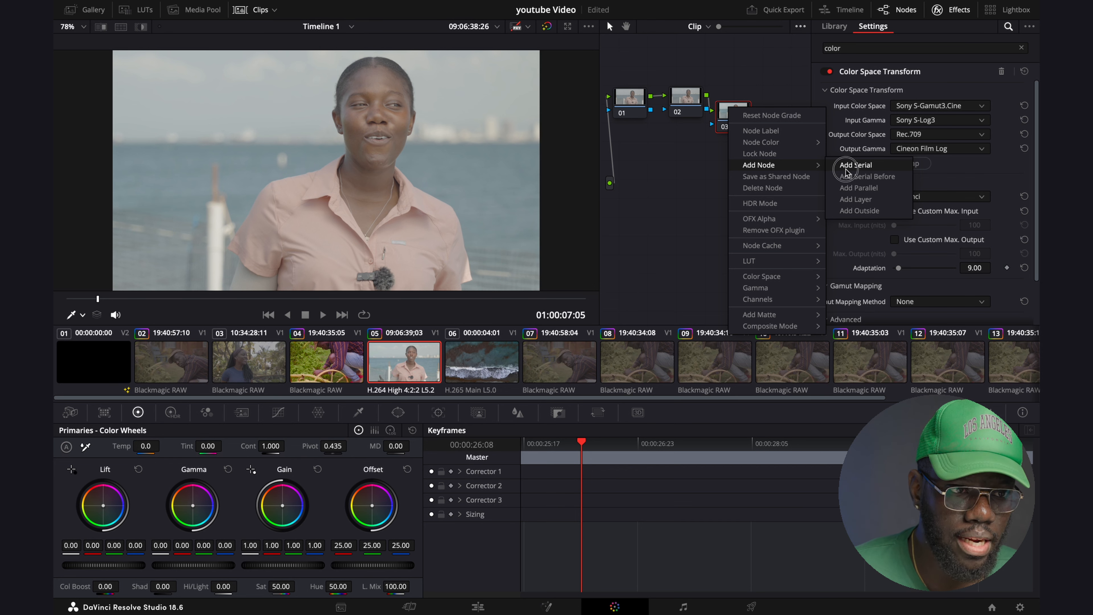
{"action": "left_click", "coordinate": [846, 172]}
{"action": "left_click_drag", "start_coordinate": [628, 166], "coordinate": [698, 222]}
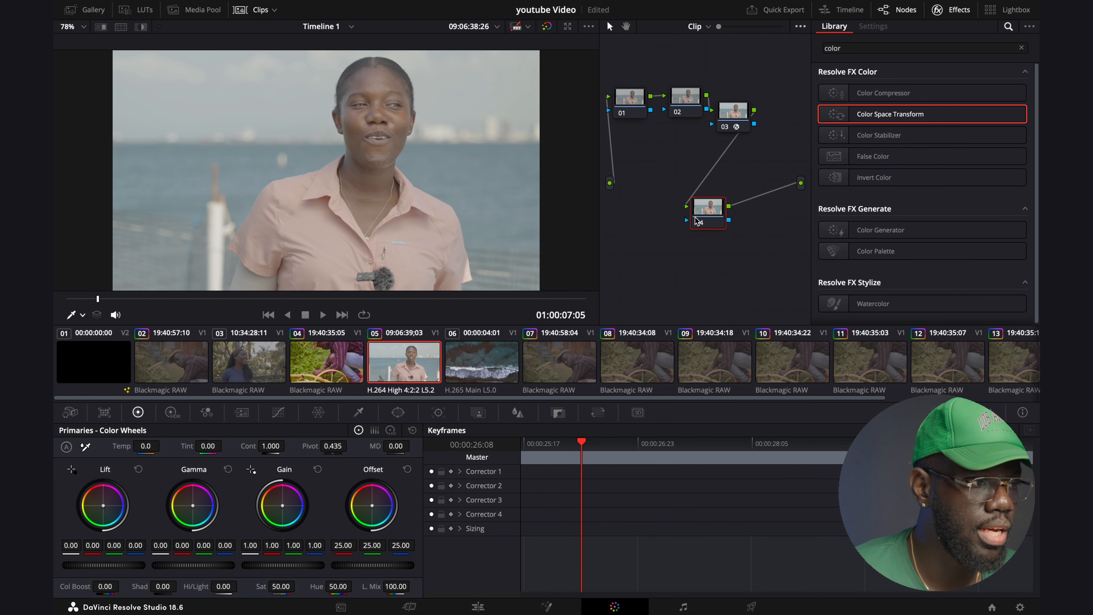
Browse the looks LUTs inside the my luts folder and preview several, including Enemy and Cubanismo, on the clip.
{"action": "left_click", "coordinate": [131, 15]}
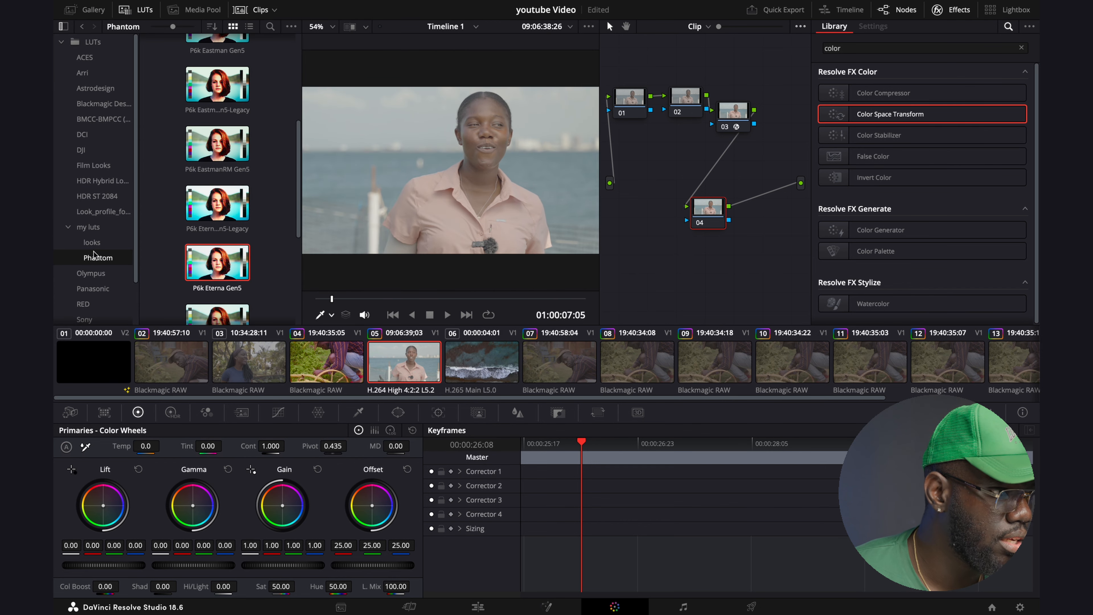
{"action": "left_click", "coordinate": [88, 227]}
{"action": "scroll", "coordinate": [112, 227], "scroll_direction": "down", "scroll_amount": 3}
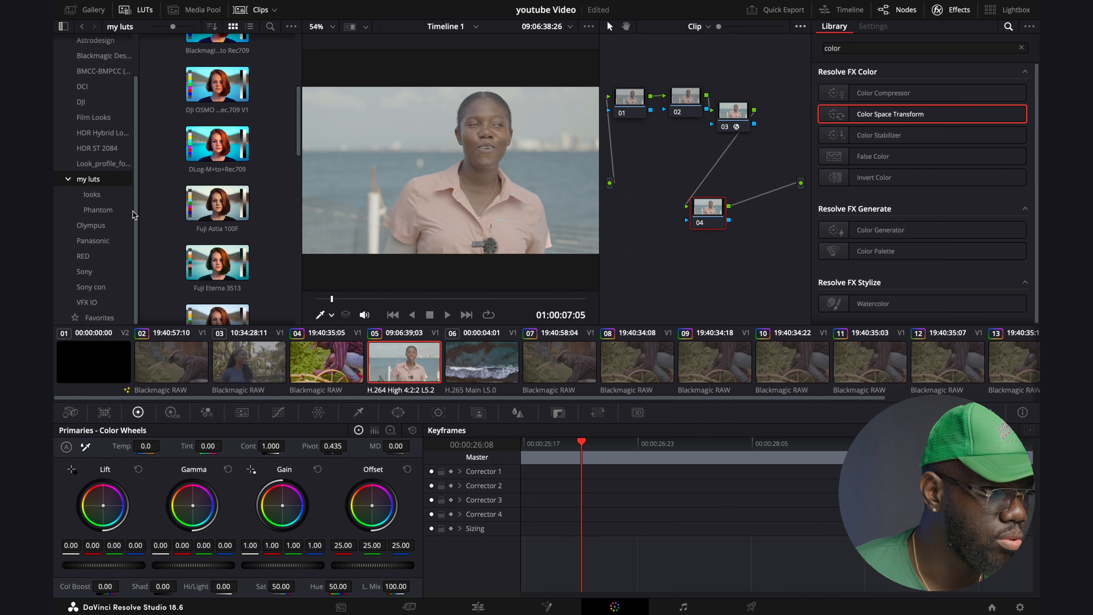
{"action": "scroll", "coordinate": [161, 216], "scroll_direction": "down", "scroll_amount": 6}
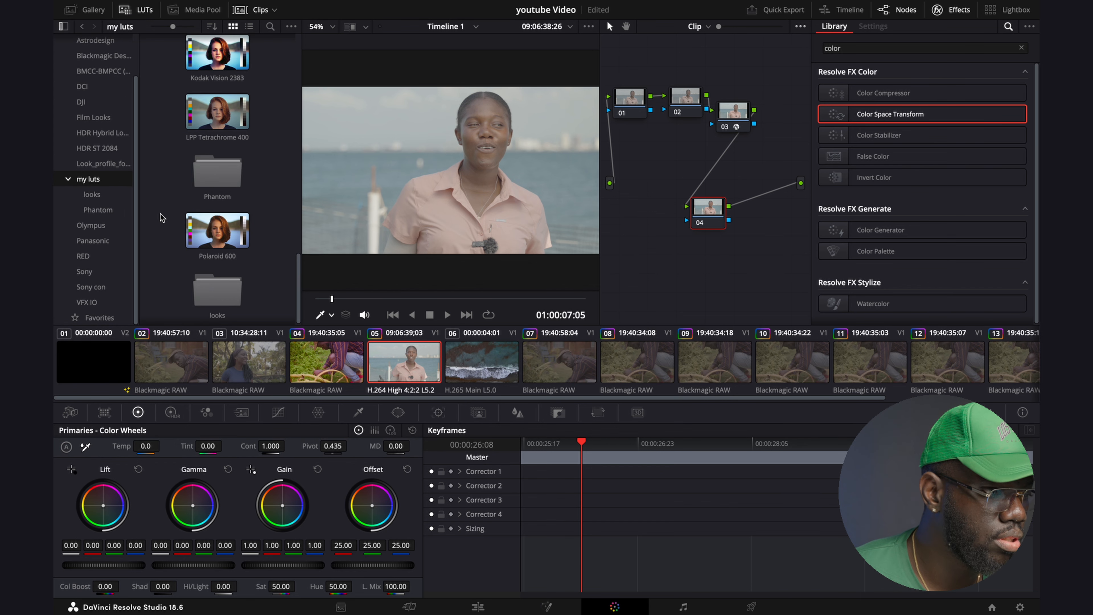
{"action": "double_click", "coordinate": [195, 291]}
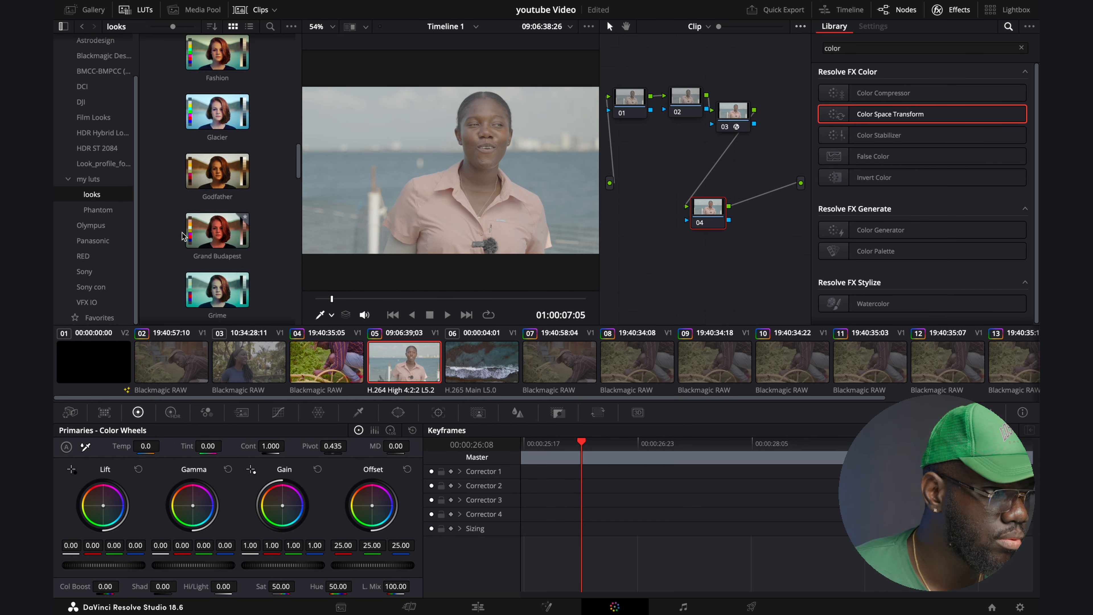
{"action": "scroll", "coordinate": [182, 236], "scroll_direction": "down", "scroll_amount": 5}
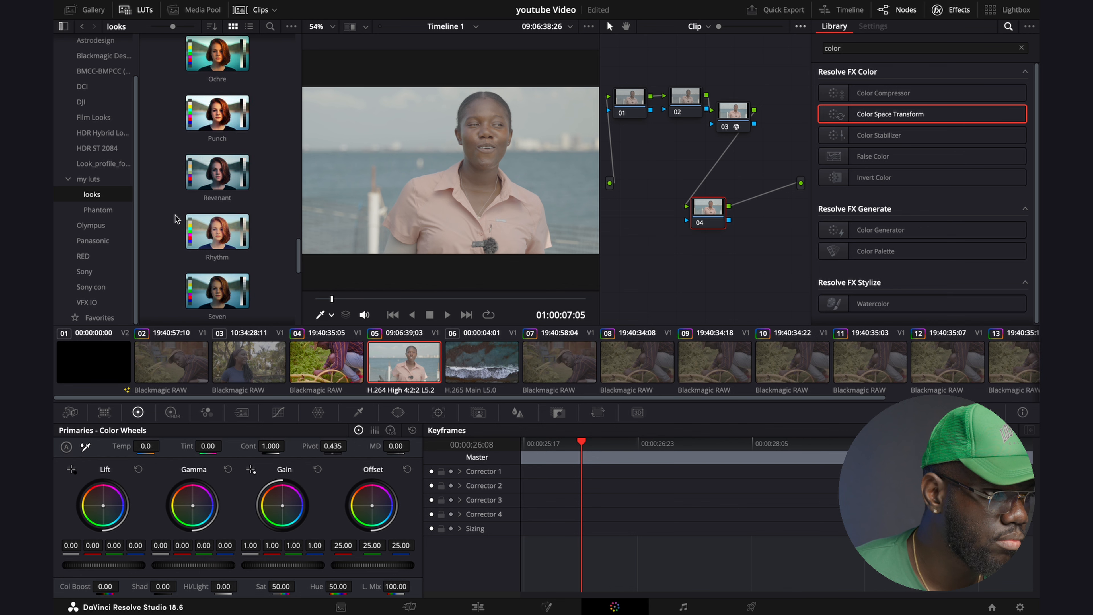
{"action": "scroll", "coordinate": [176, 219], "scroll_direction": "down", "scroll_amount": 1}
{"action": "scroll", "coordinate": [177, 219], "scroll_direction": "down", "scroll_amount": 2}
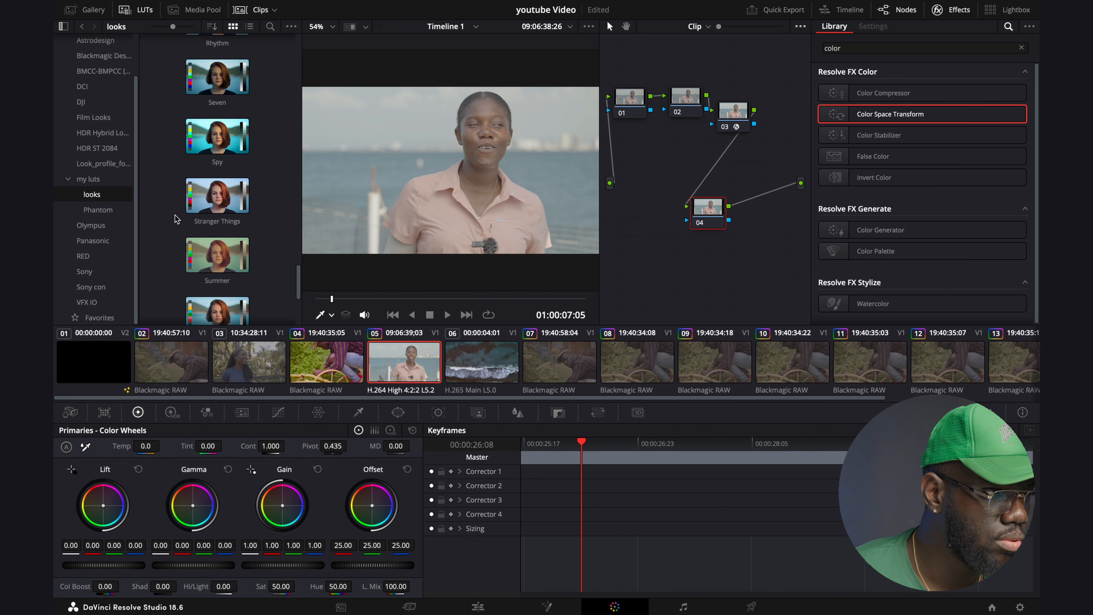
{"action": "scroll", "coordinate": [177, 217], "scroll_direction": "up", "scroll_amount": 7}
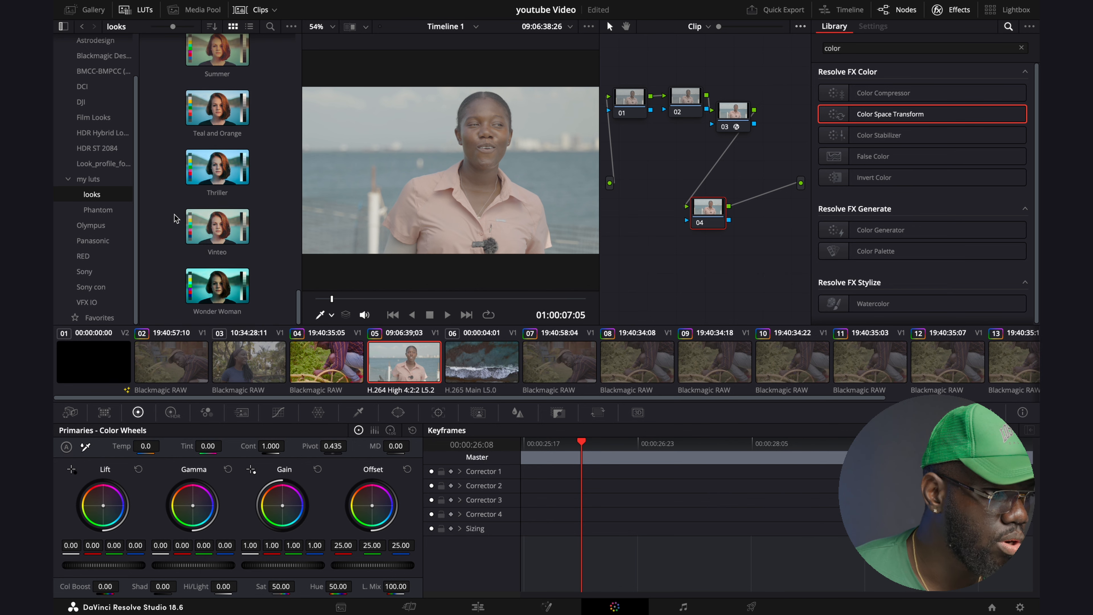
{"action": "scroll", "coordinate": [177, 213], "scroll_direction": "up", "scroll_amount": 6}
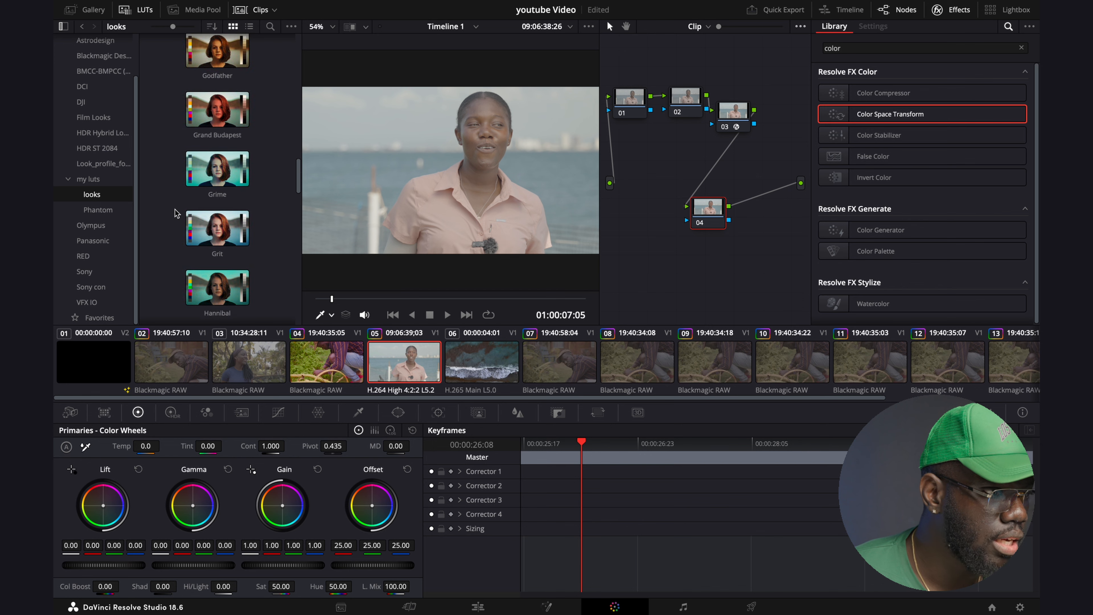
{"action": "scroll", "coordinate": [177, 214], "scroll_direction": "down", "scroll_amount": 1}
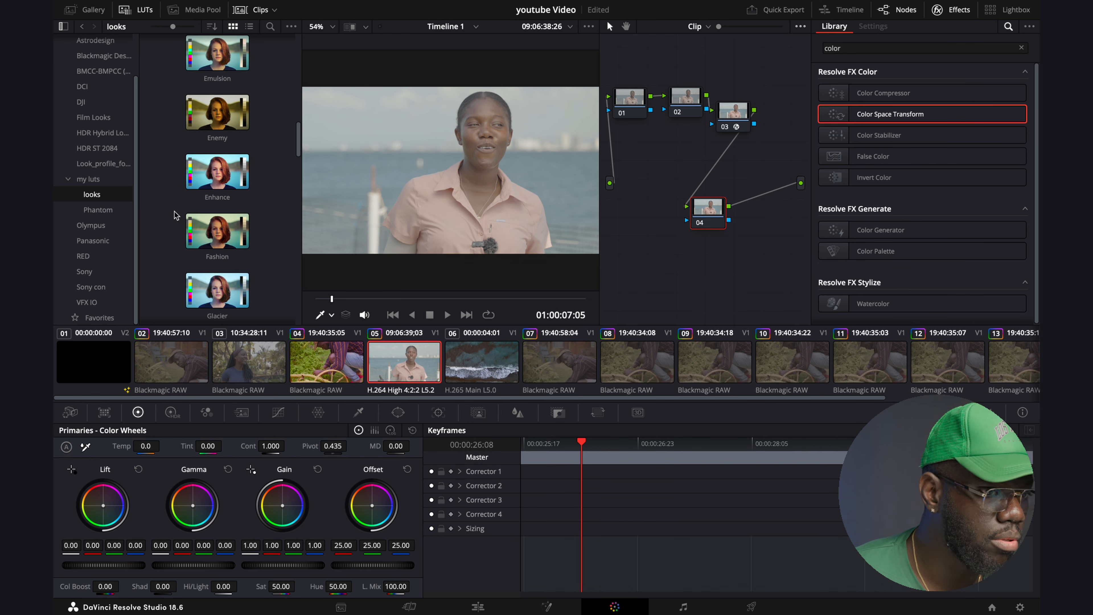
{"action": "left_click", "coordinate": [193, 226]}
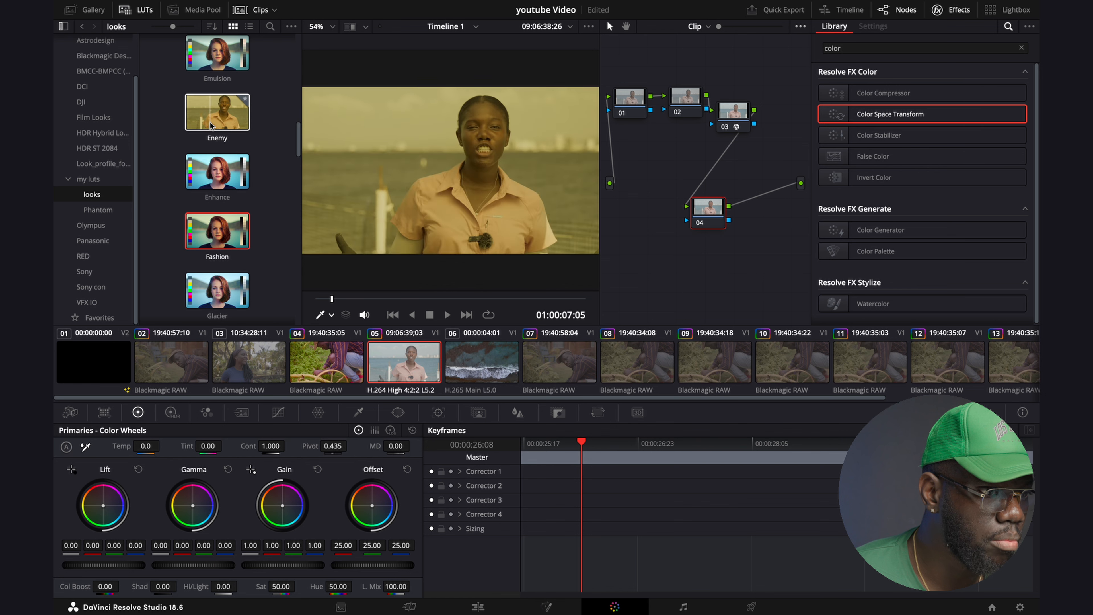
{"action": "scroll", "coordinate": [210, 61], "scroll_direction": "up", "scroll_amount": 3}
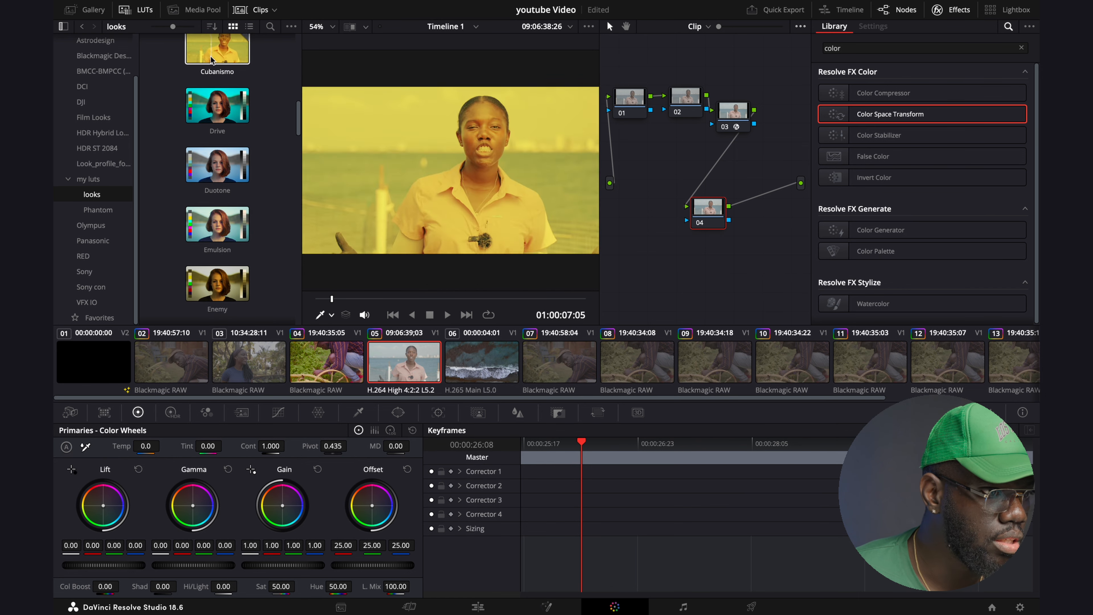
{"action": "scroll", "coordinate": [210, 58], "scroll_direction": "up", "scroll_amount": 3}
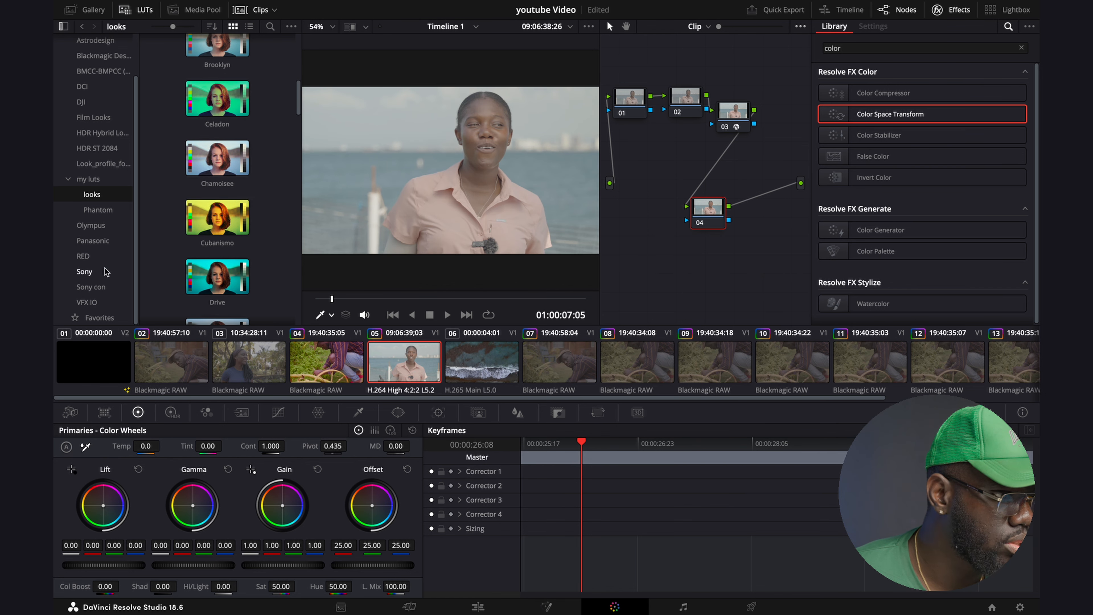
Look through the Phantom, Sony and Panasonic LUT folders.
{"action": "left_click", "coordinate": [102, 210]}
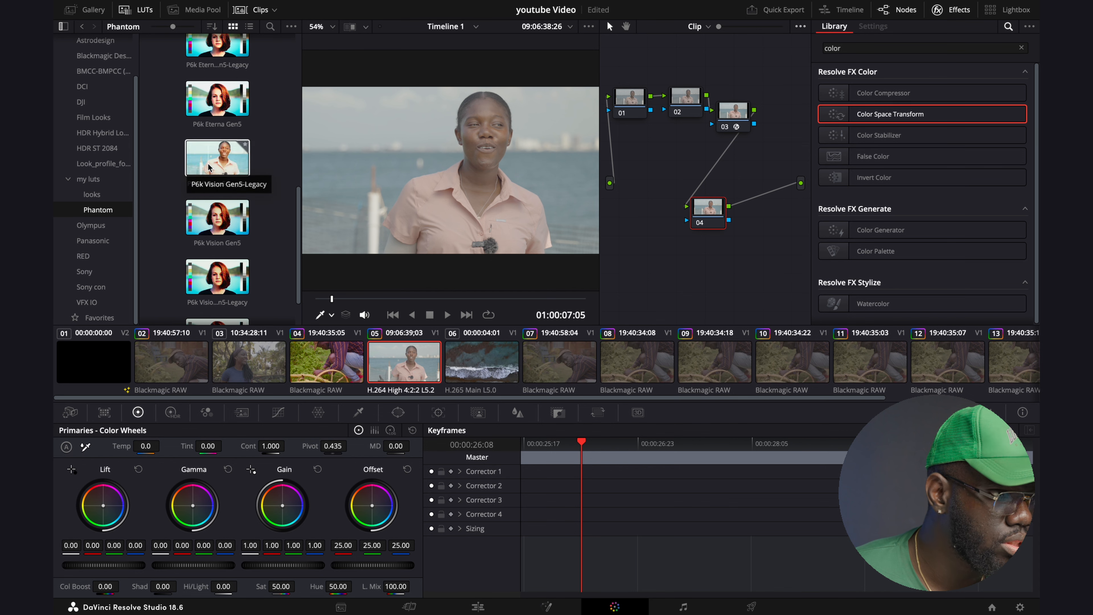
{"action": "left_click", "coordinate": [91, 194]}
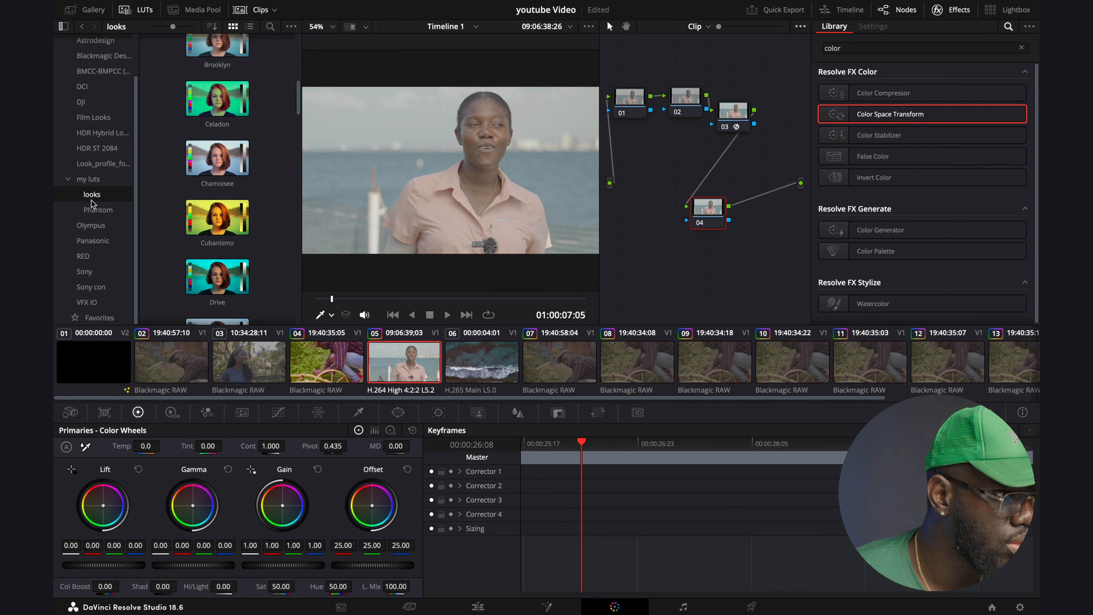
{"action": "left_click", "coordinate": [89, 273]}
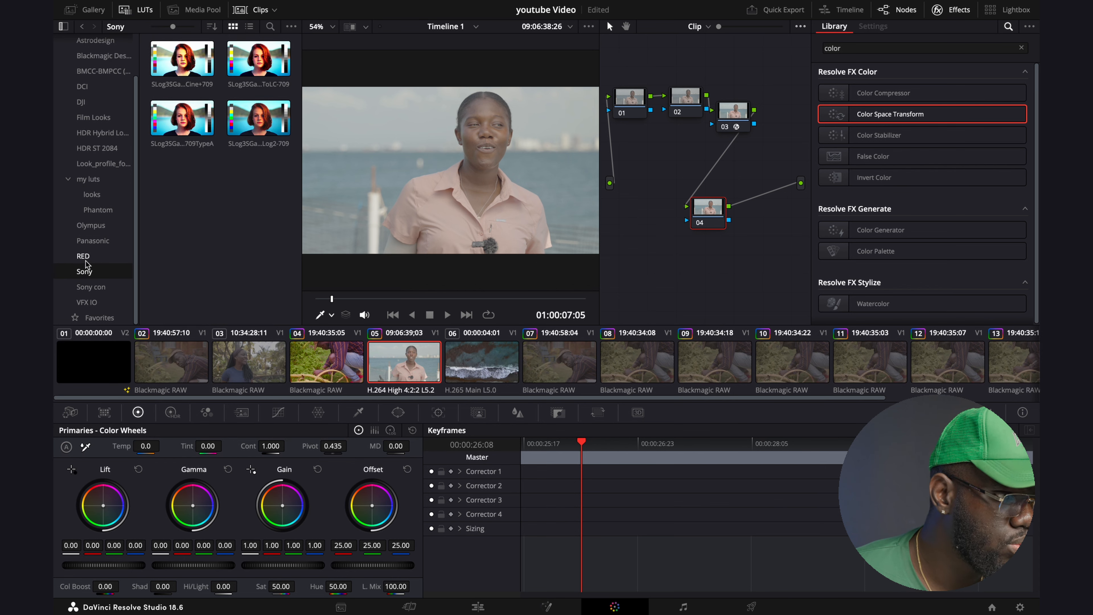
{"action": "left_click", "coordinate": [90, 242]}
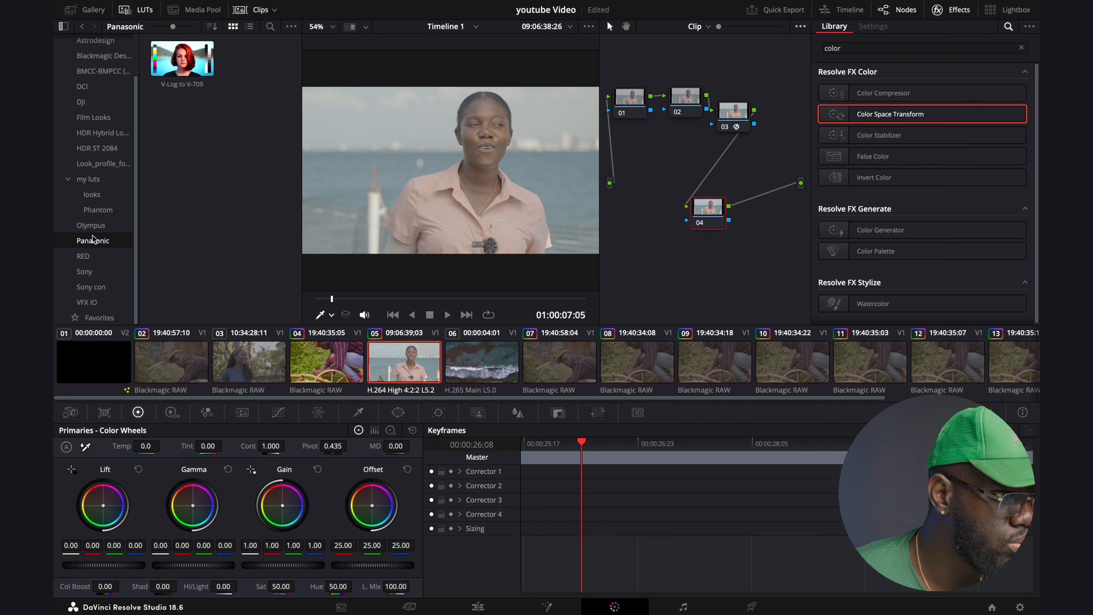
Apply the Drive LUT from the looks folder to node 04 and set the node's key output gain to 0.456.
{"action": "left_click", "coordinate": [92, 197]}
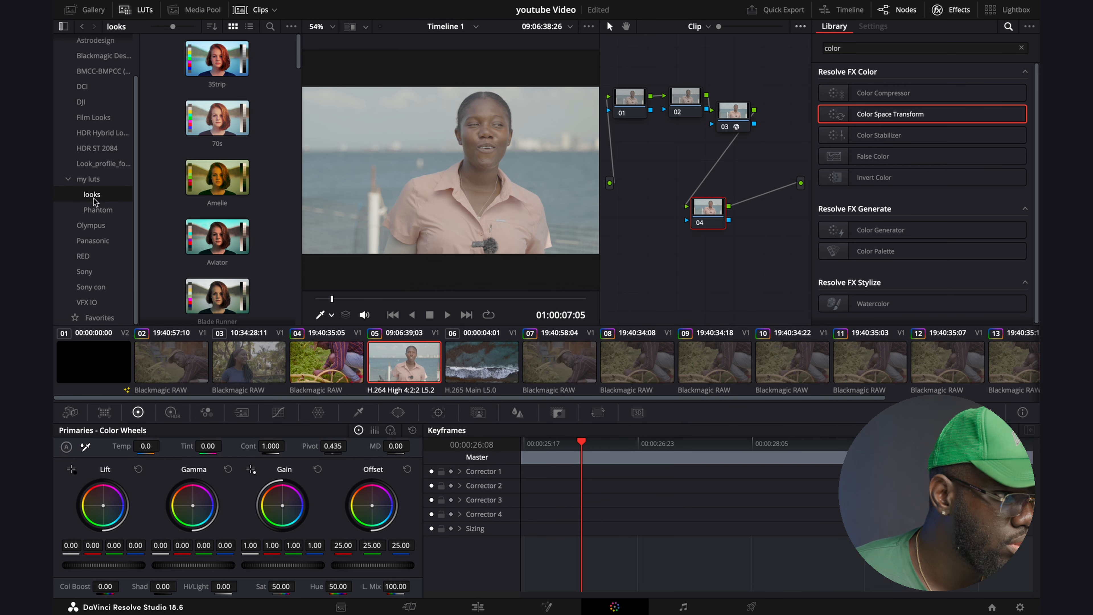
{"action": "scroll", "coordinate": [217, 232], "scroll_direction": "down", "scroll_amount": 2}
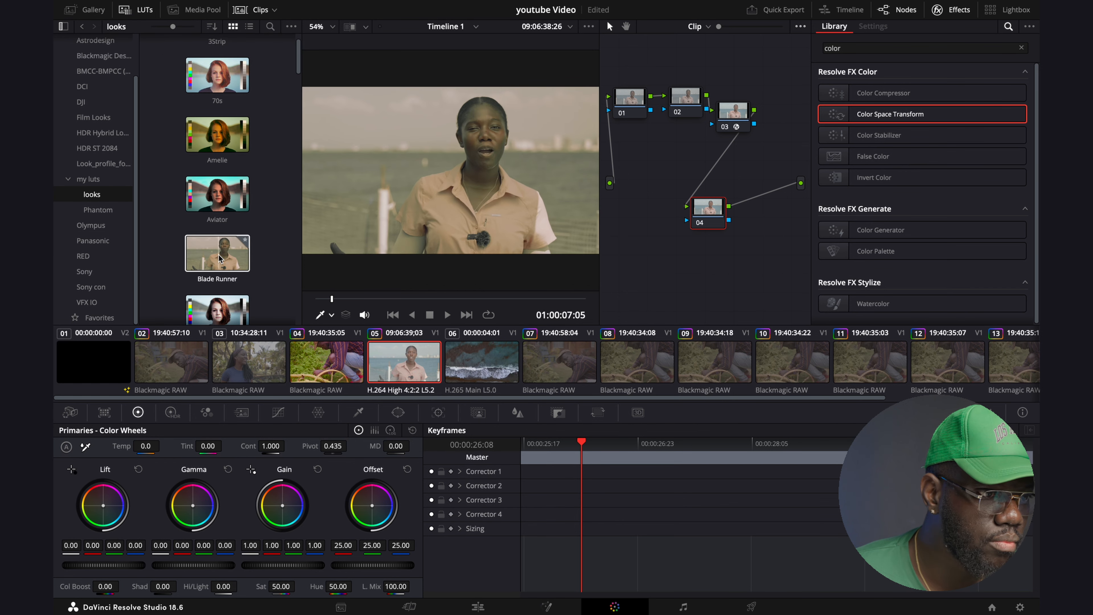
{"action": "scroll", "coordinate": [220, 259], "scroll_direction": "down", "scroll_amount": 6}
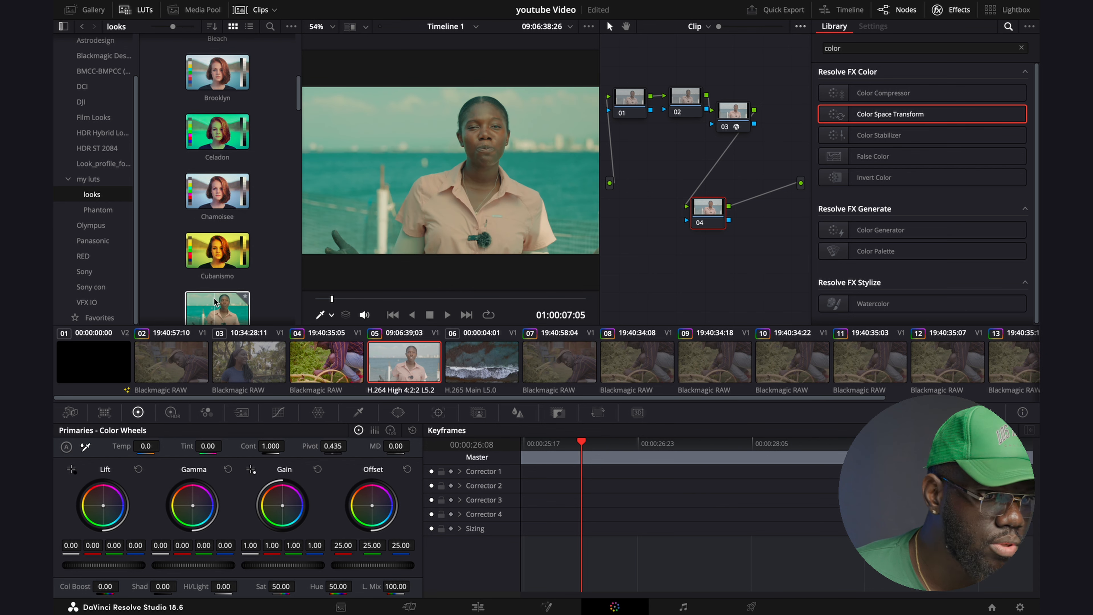
{"action": "left_click_drag", "start_coordinate": [215, 302], "coordinate": [713, 215]}
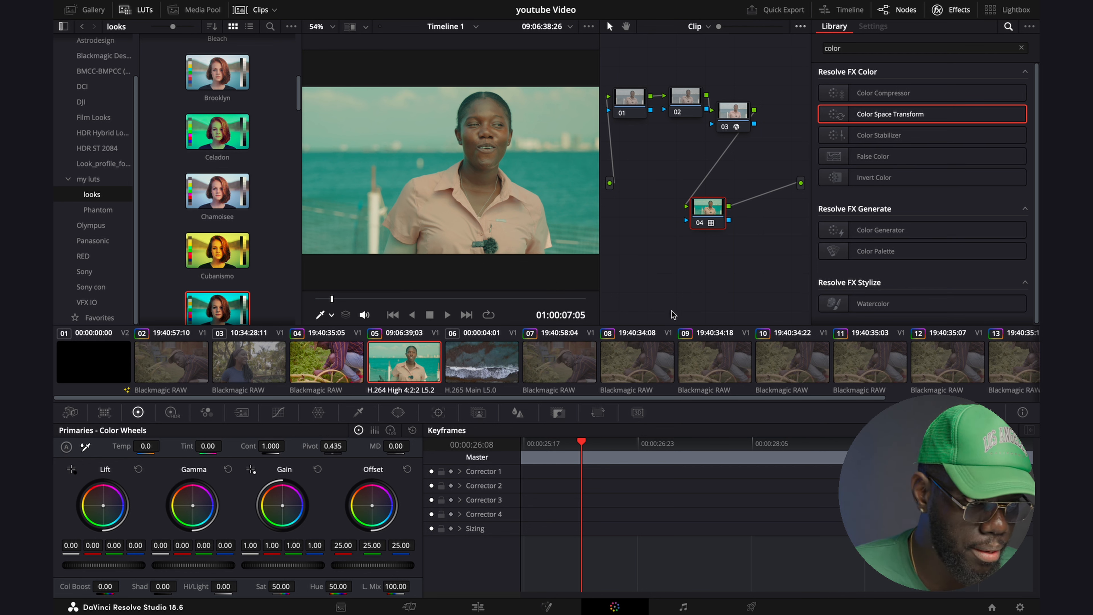
{"action": "left_click", "coordinate": [558, 413]}
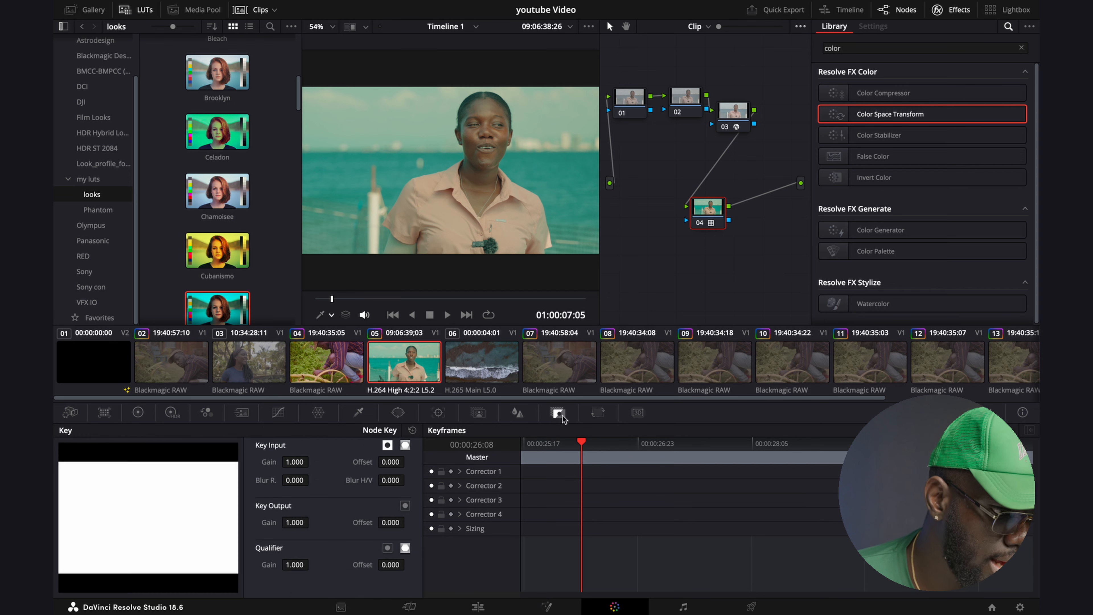
{"action": "left_click_drag", "start_coordinate": [303, 522], "coordinate": [383, 505]}
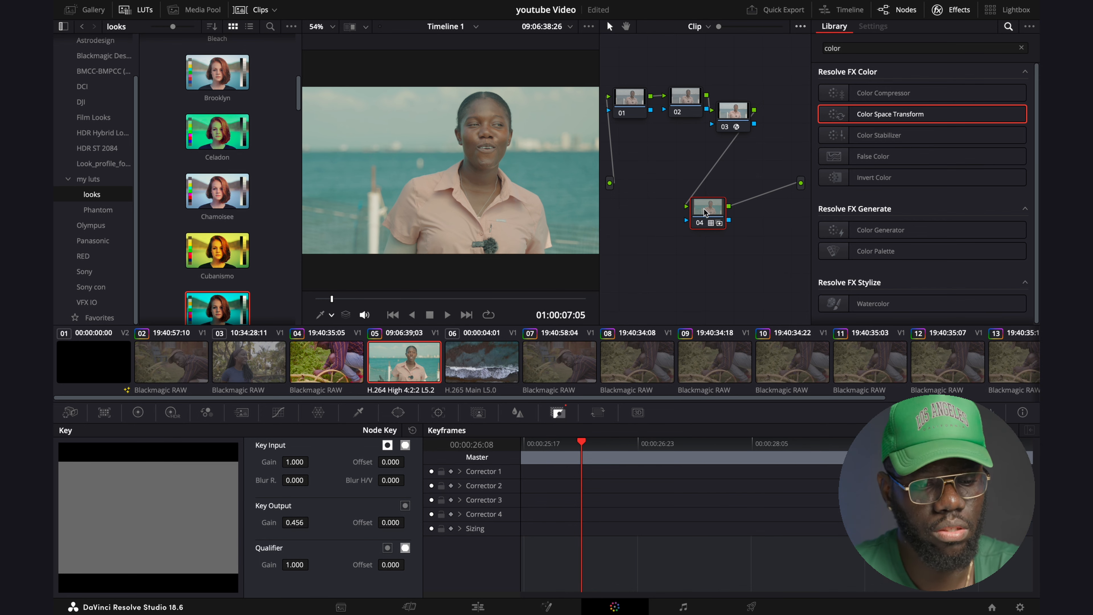
Delete the LUT node 04 and open the primaries color wheels for node 02.
{"action": "key", "text": "Delete"}
{"action": "left_click", "coordinate": [631, 108]}
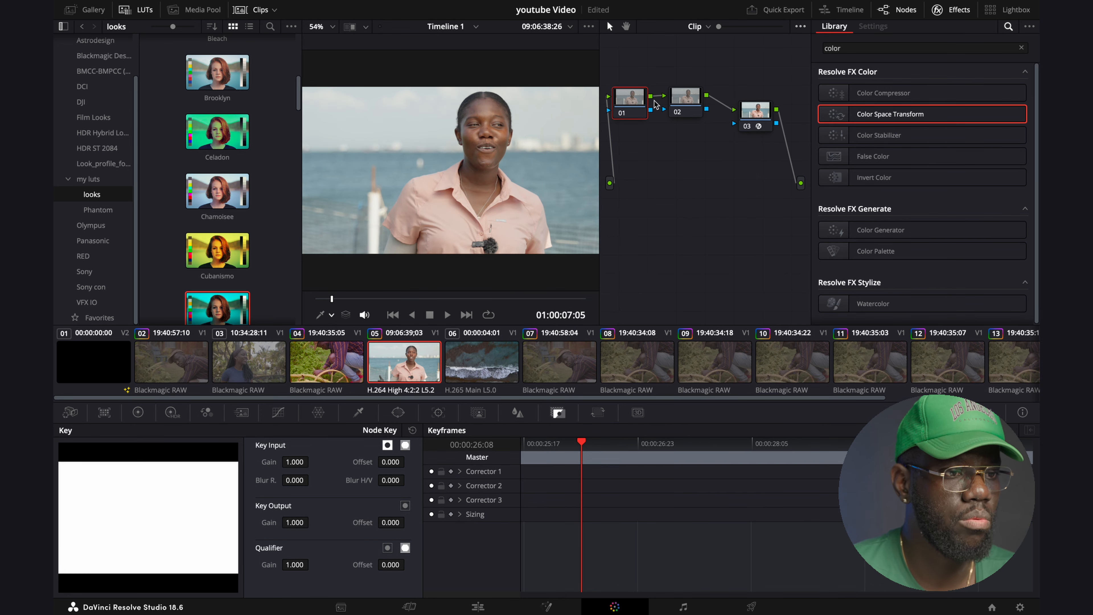
{"action": "left_click", "coordinate": [691, 106]}
{"action": "left_click", "coordinate": [137, 413]}
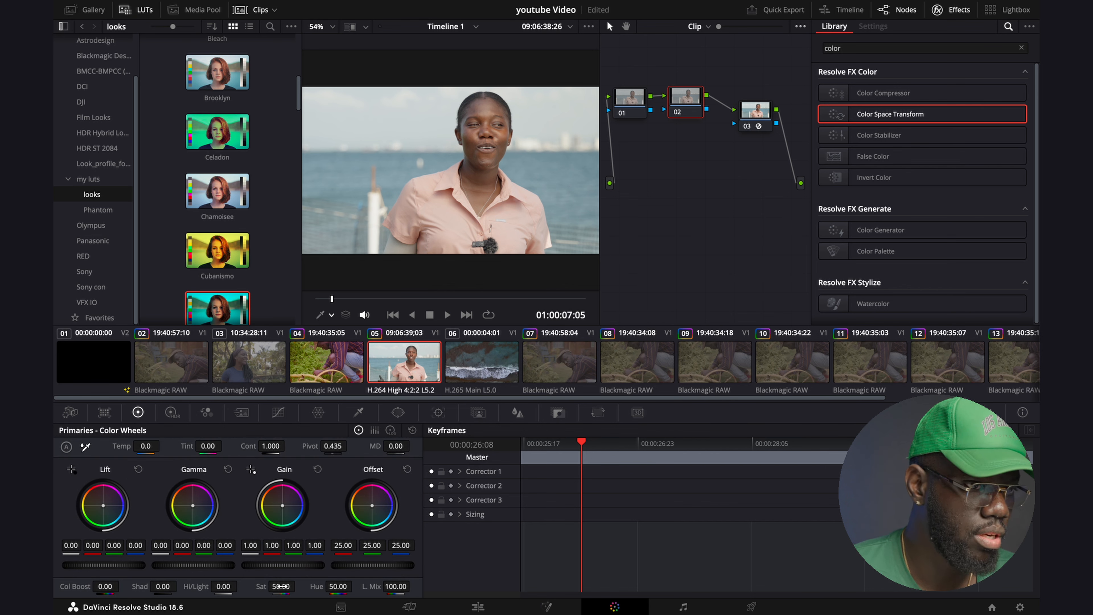
Raise node 02's saturation slightly and set node 01's contrast to 1.046, shadows to -13.50 and highlights to -19.50.
{"action": "left_click_drag", "start_coordinate": [281, 586], "coordinate": [304, 582]}
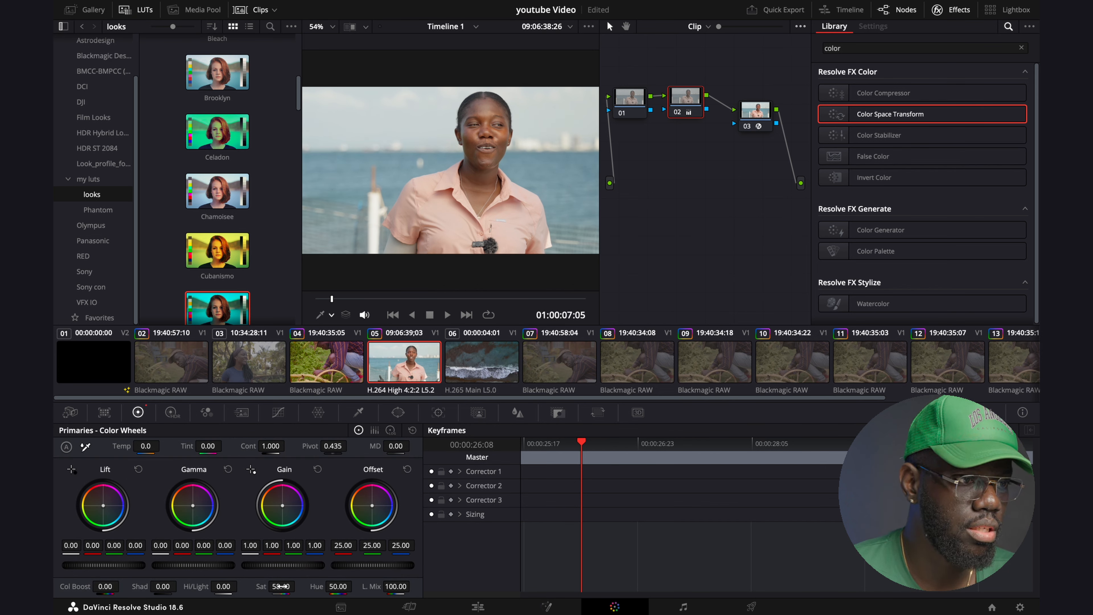
{"action": "left_click", "coordinate": [635, 102]}
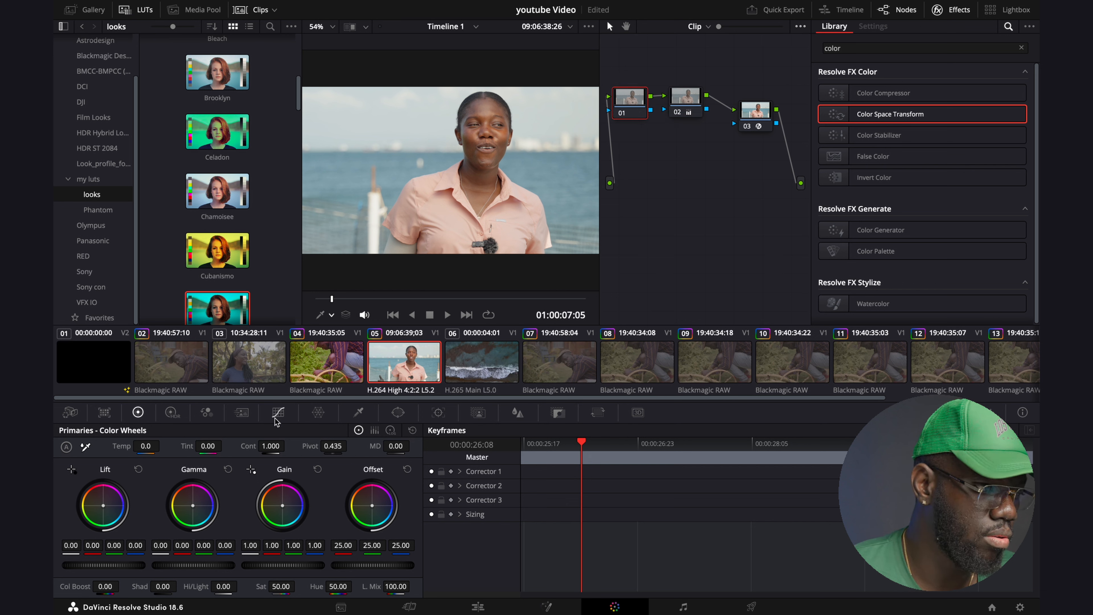
{"action": "left_click_drag", "start_coordinate": [271, 447], "coordinate": [284, 448]}
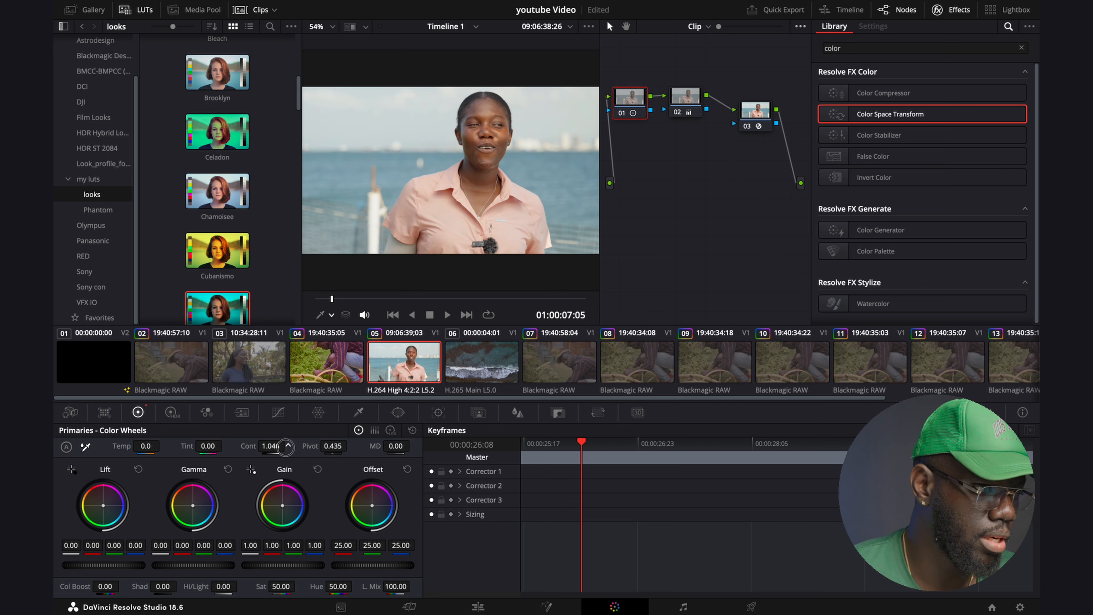
{"action": "left_click_drag", "start_coordinate": [165, 587], "coordinate": [152, 586]}
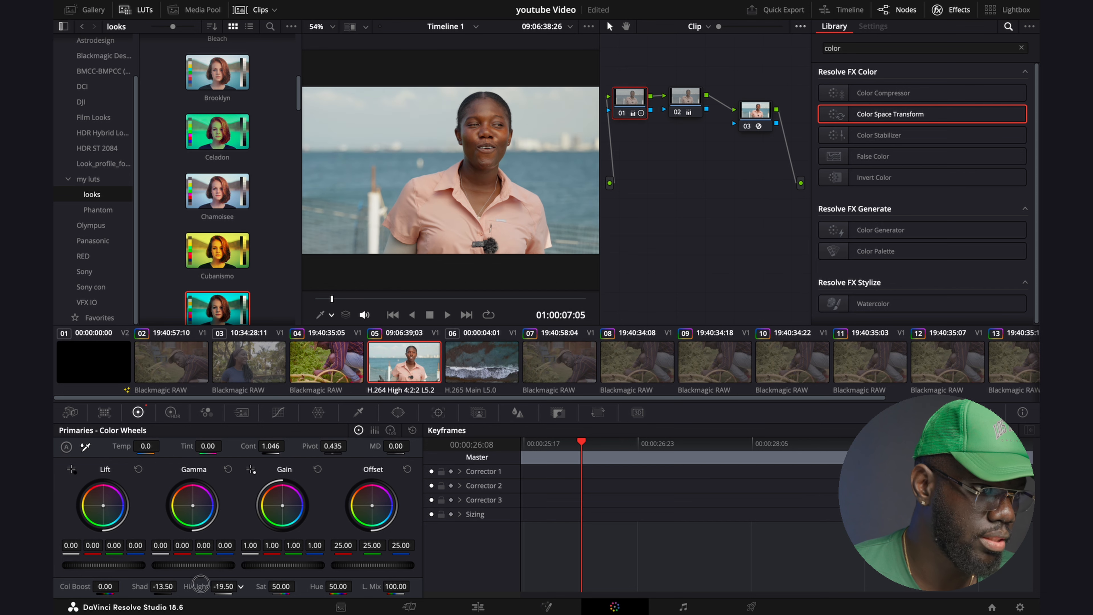
{"action": "mouse_move", "coordinate": [226, 586]}
{"action": "left_mouse_down"}
{"action": "mouse_move", "coordinate": [197, 582]}
{"action": "mouse_move", "coordinate": [231, 581]}
{"action": "left_mouse_up"}
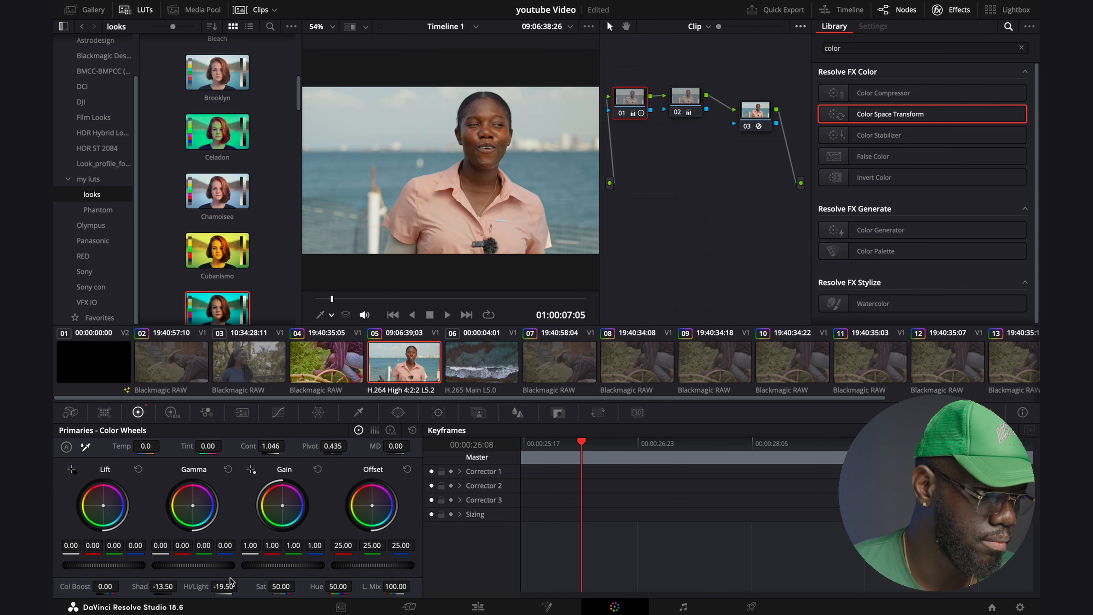
On node 01's custom curve, add a slightly raised midtone point and shift the black point inward to deepen the shadows.
{"action": "left_click", "coordinate": [278, 412]}
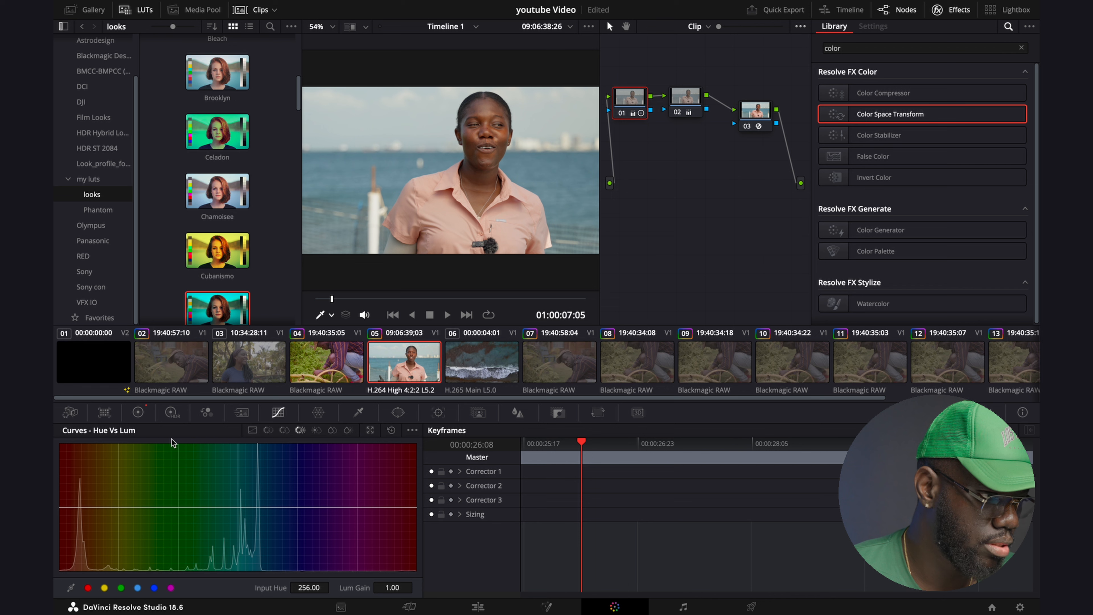
{"action": "left_click", "coordinate": [252, 430]}
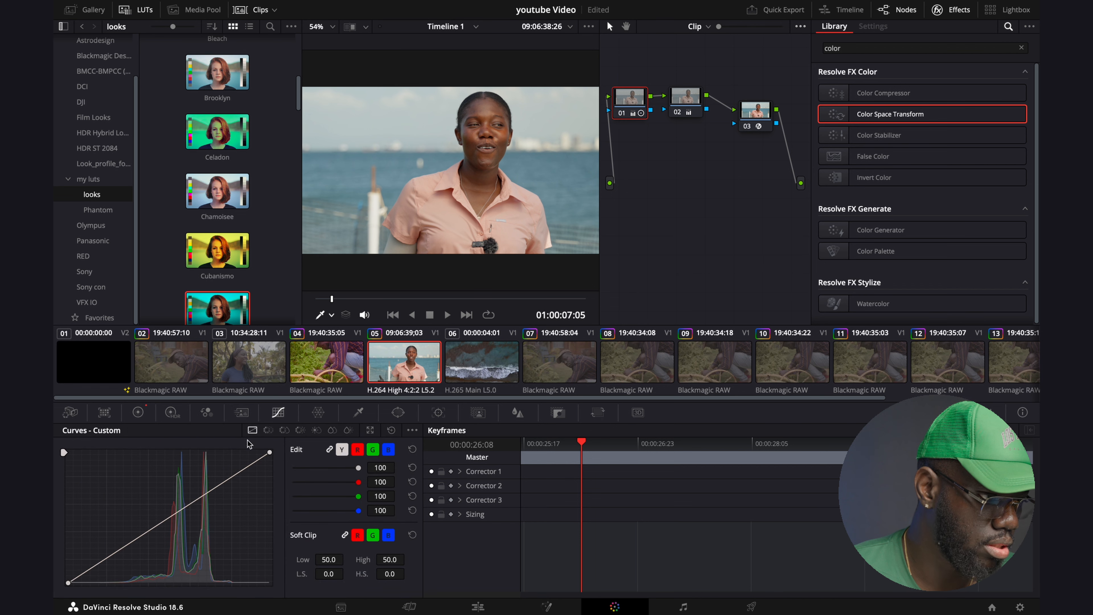
{"action": "left_click", "coordinate": [164, 520]}
{"action": "left_click_drag", "start_coordinate": [164, 520], "coordinate": [160, 519]}
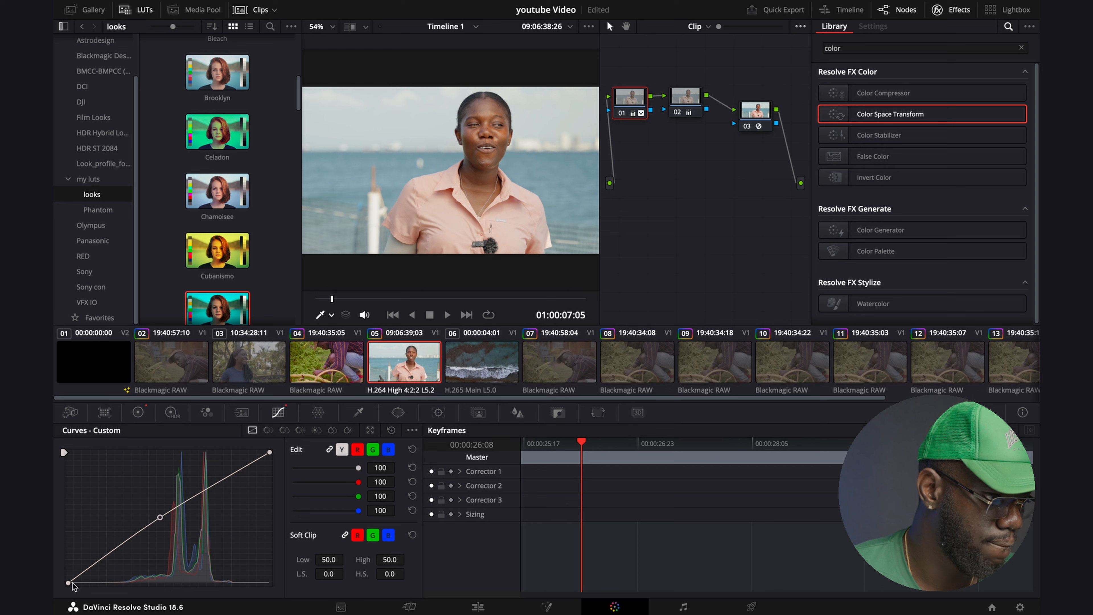
{"action": "left_click_drag", "start_coordinate": [69, 583], "coordinate": [85, 584]}
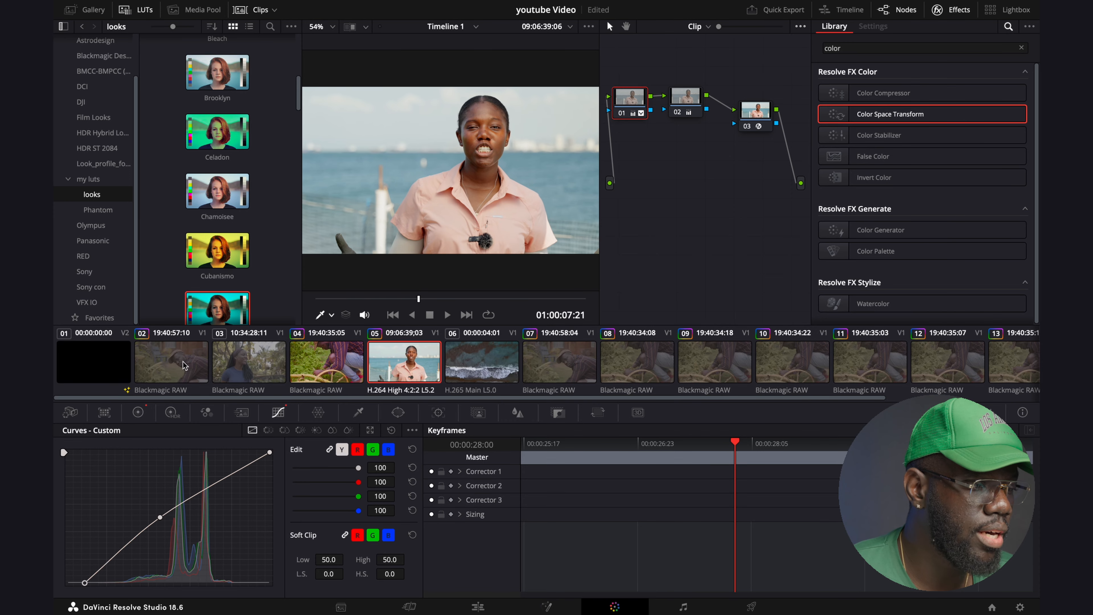
Scrub through ungraded clip 02 and compare it with the graded clip 04.
{"action": "left_click", "coordinate": [183, 366]}
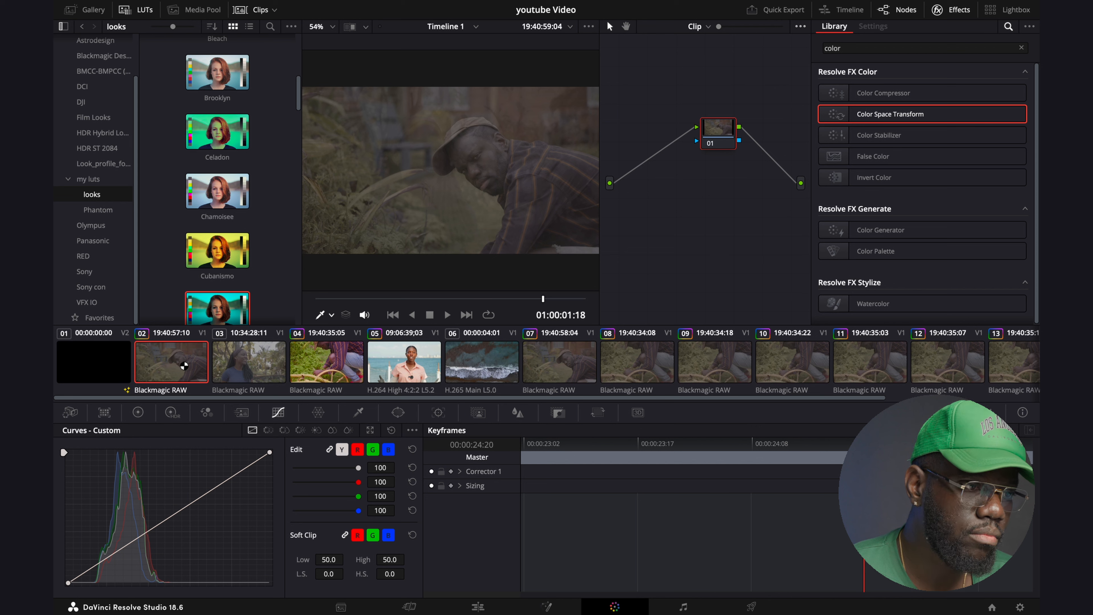
{"action": "left_click", "coordinate": [363, 302]}
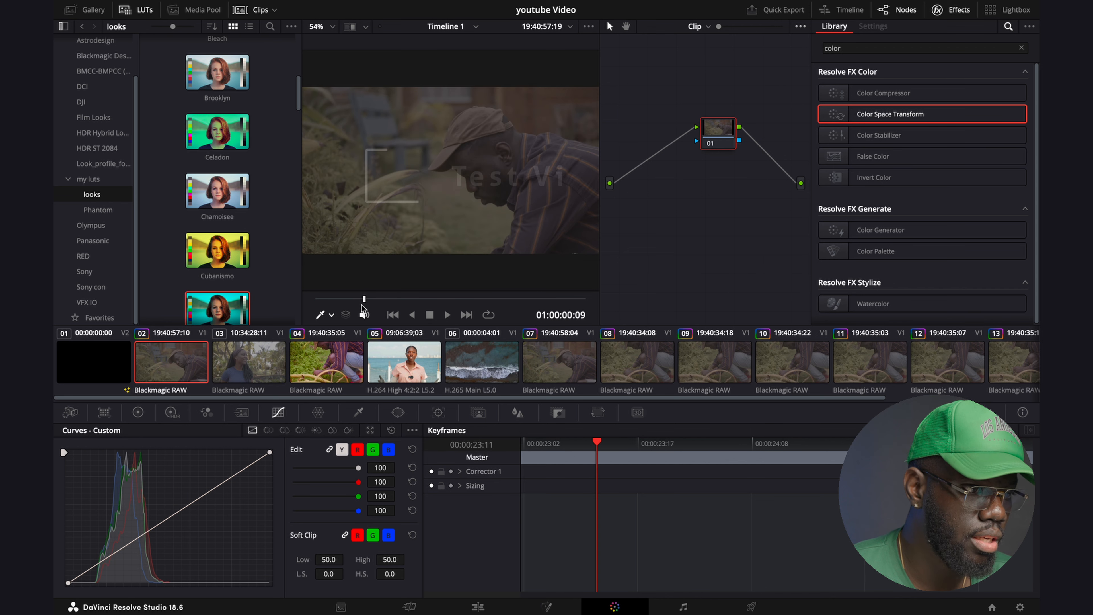
{"action": "left_click_drag", "start_coordinate": [377, 299], "coordinate": [478, 296]}
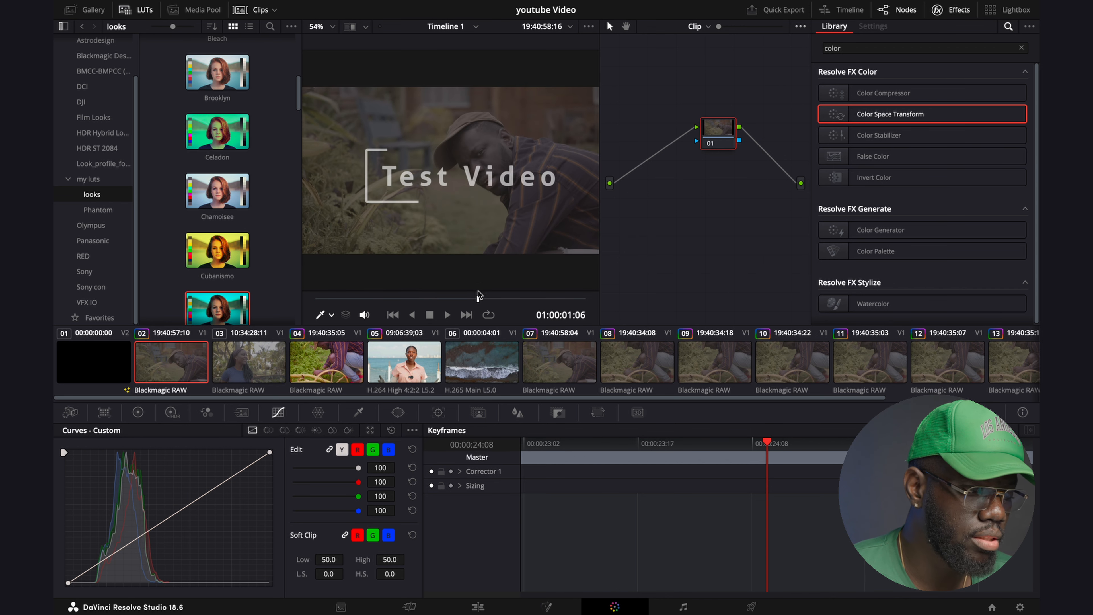
{"action": "left_click", "coordinate": [327, 365]}
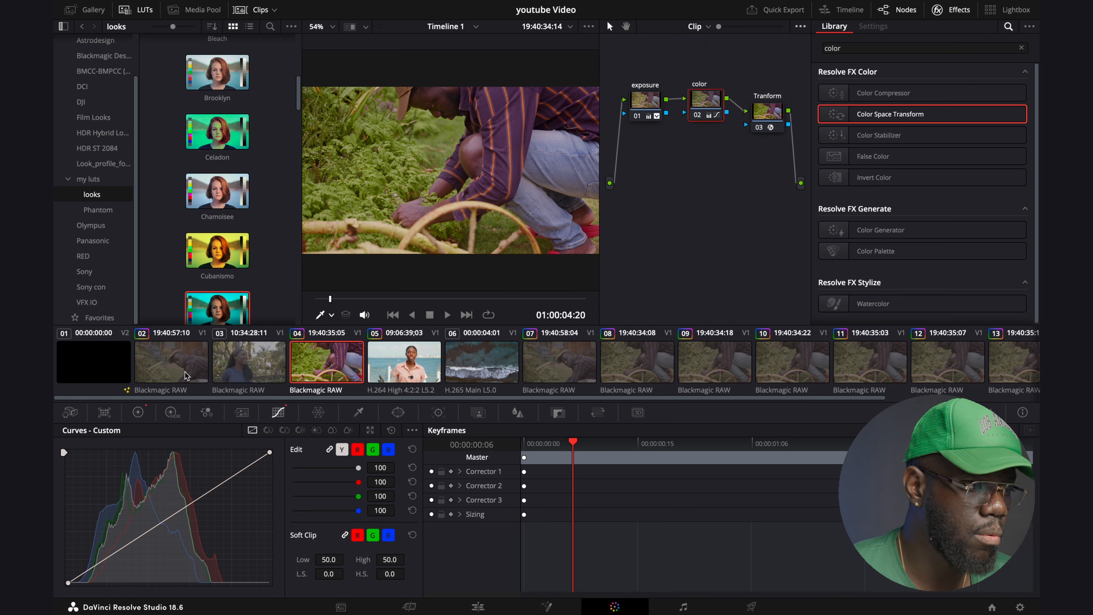
Apply the grade from clip 04 to clip 02.
{"action": "left_click", "coordinate": [164, 366]}
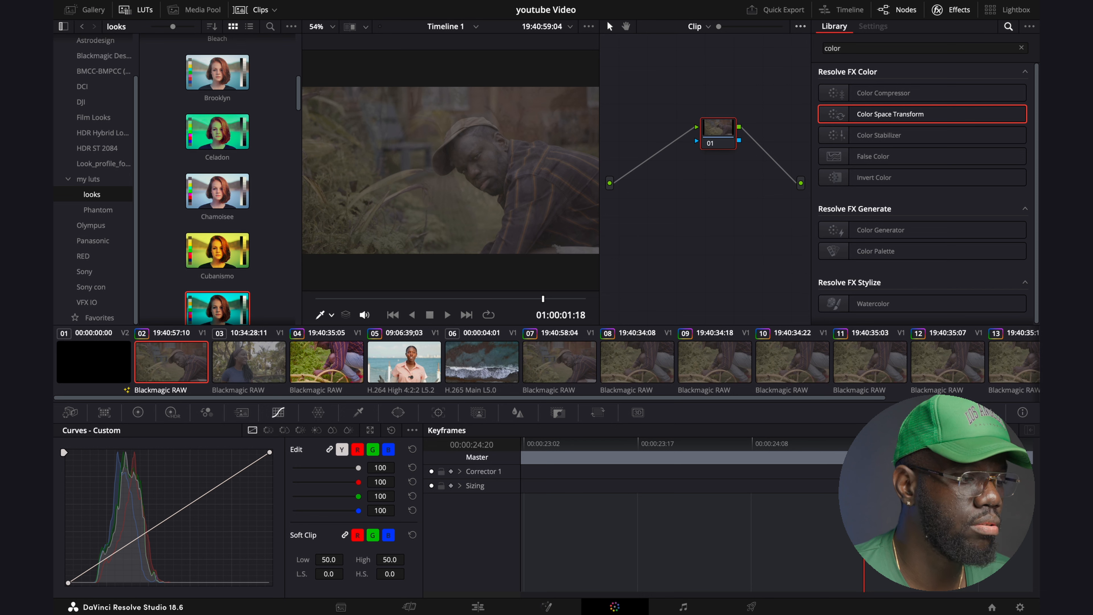
{"action": "right_click", "coordinate": [328, 361]}
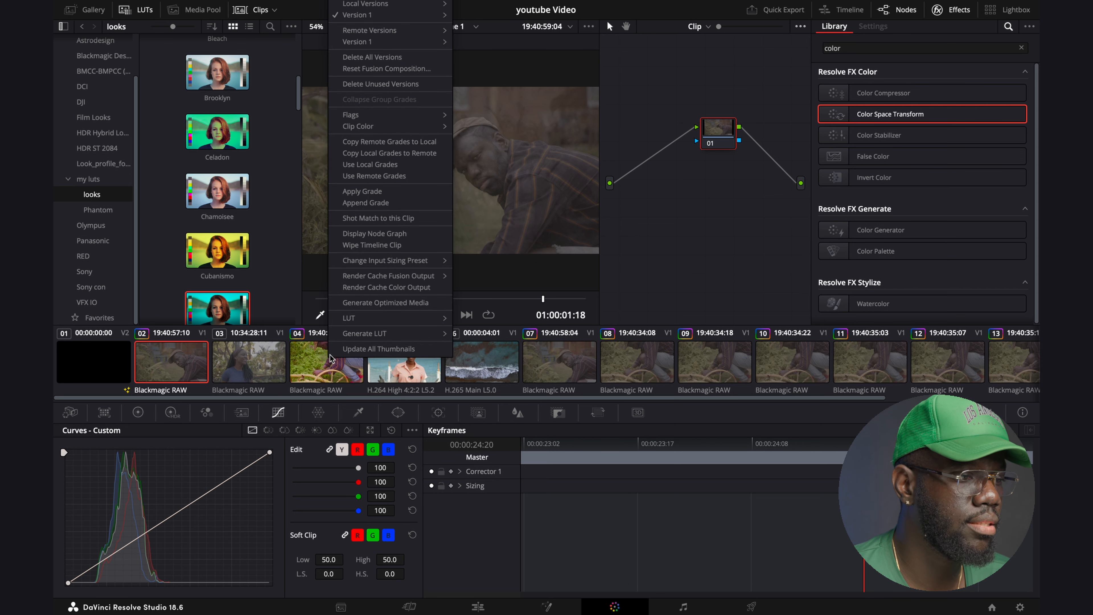
{"action": "left_click", "coordinate": [362, 191]}
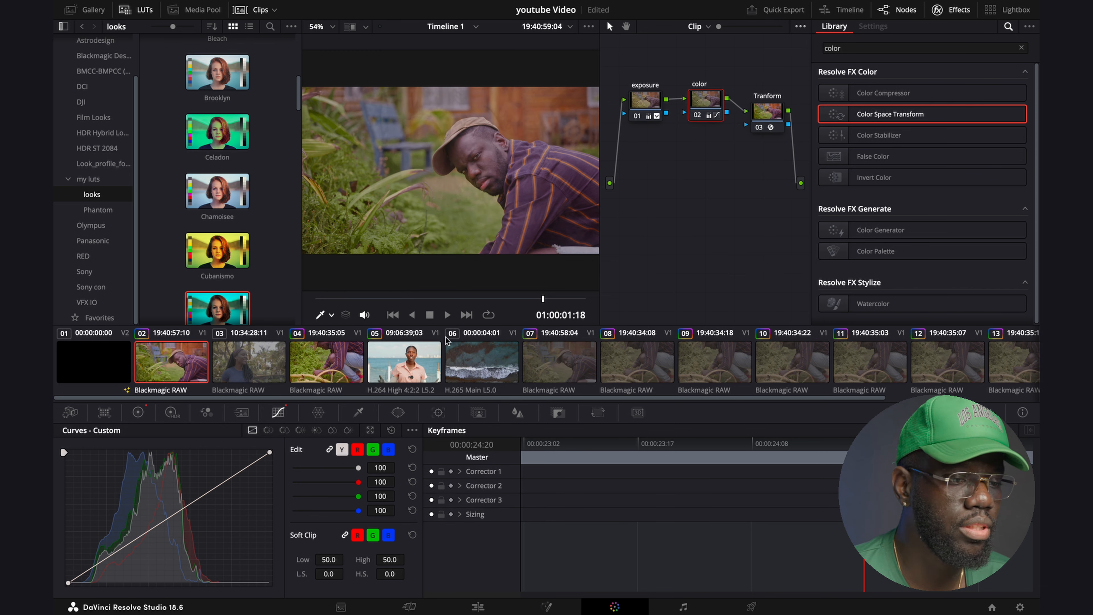
Apply the grade from clip 04 to clips 07 through 13, replacing their existing grades.
{"action": "left_click", "coordinate": [567, 366]}
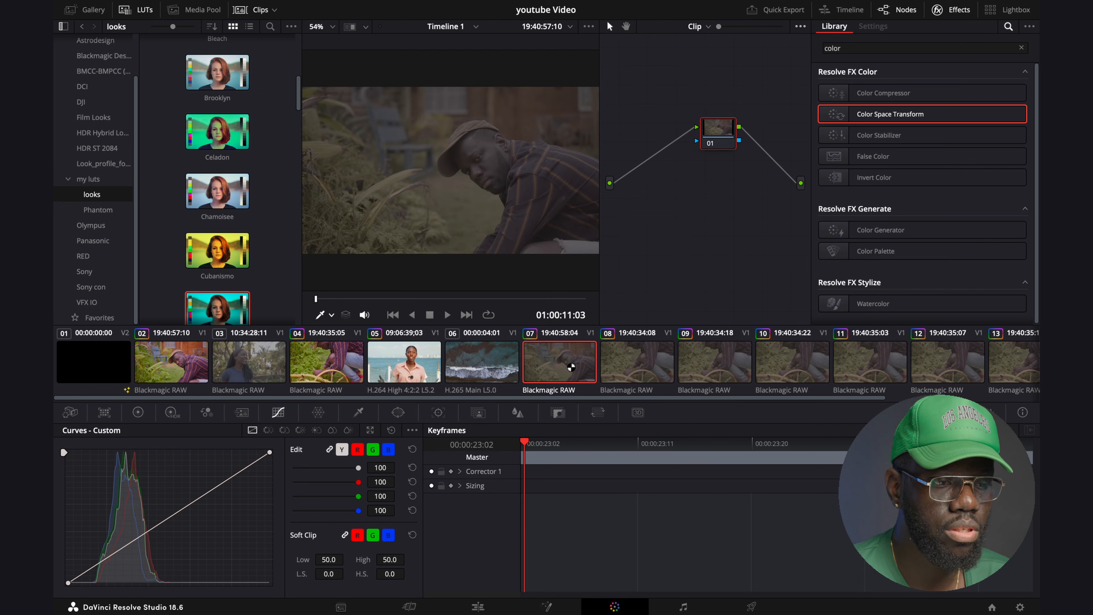
{"action": "scroll", "coordinate": [594, 366], "scroll_direction": "right", "scroll_amount": 3}
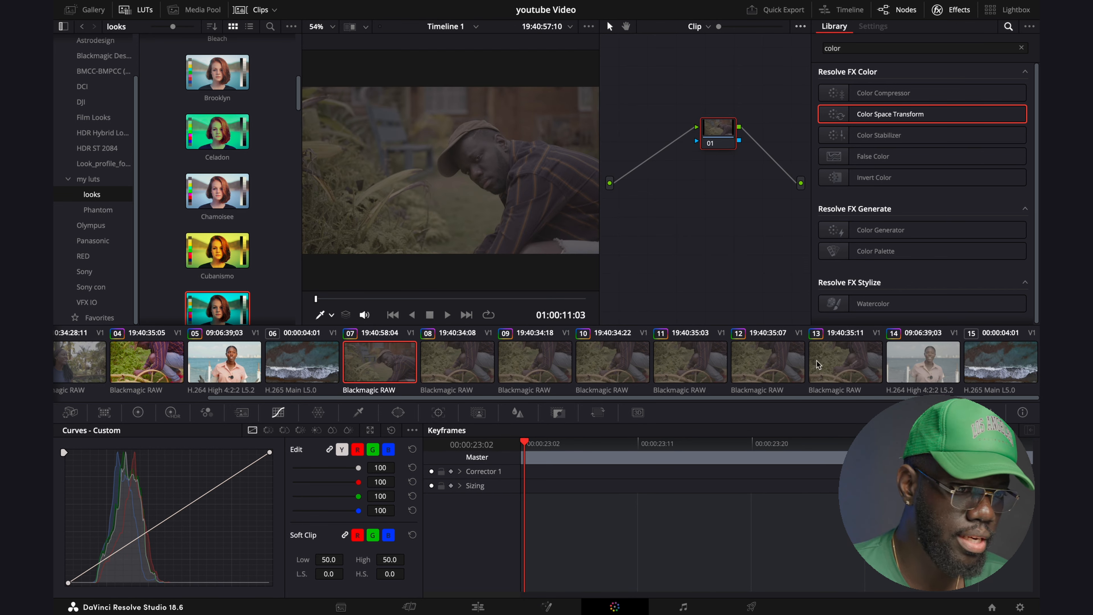
{"action": "left_click", "coordinate": [852, 370], "text": "shift"}
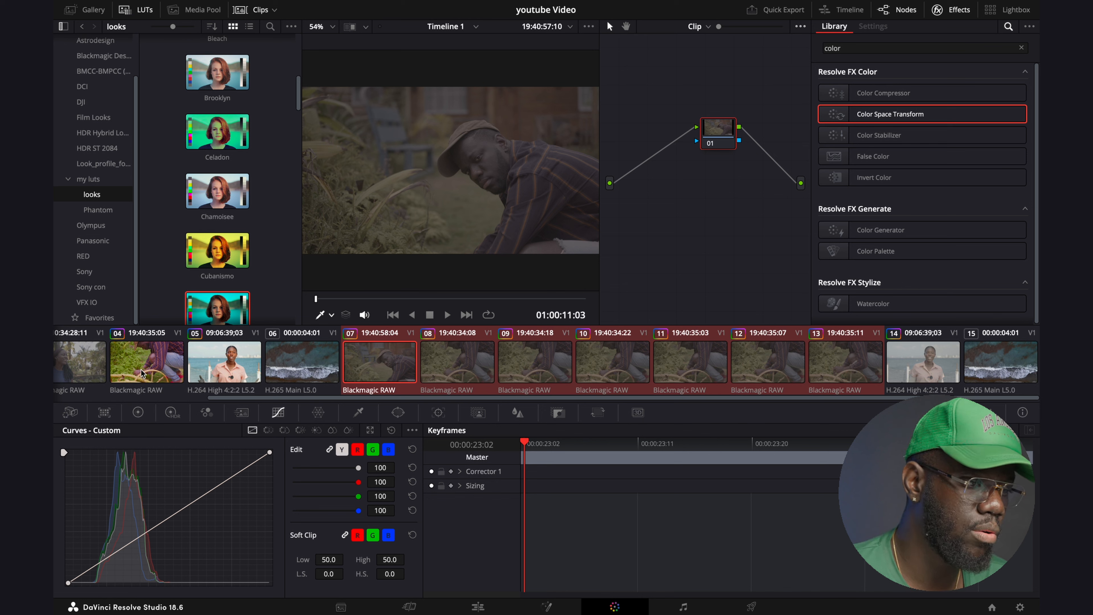
{"action": "right_click", "coordinate": [151, 368]}
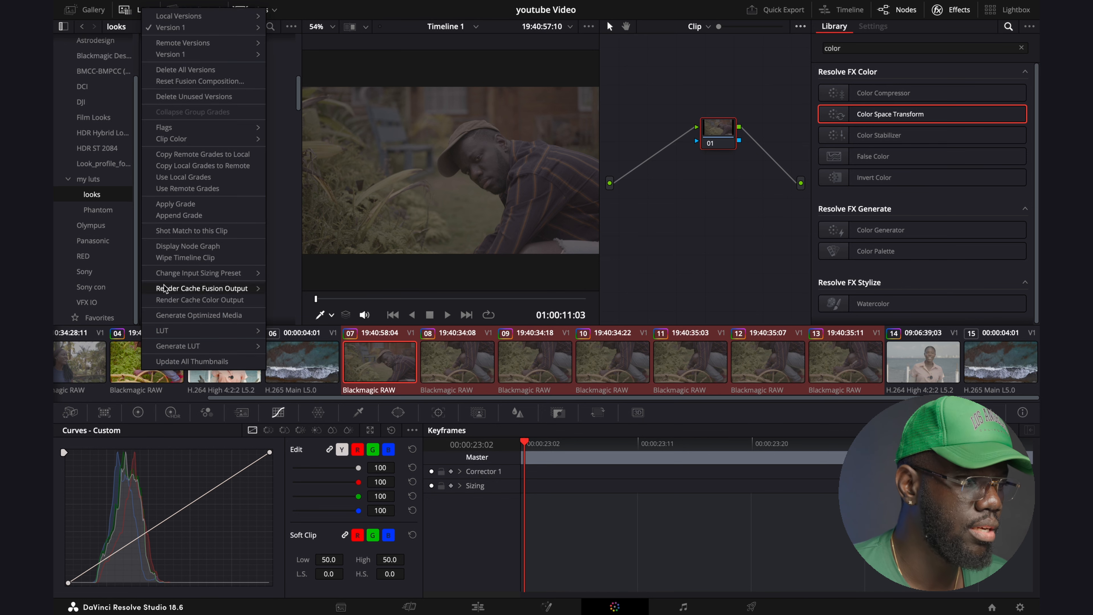
{"action": "left_click", "coordinate": [210, 205]}
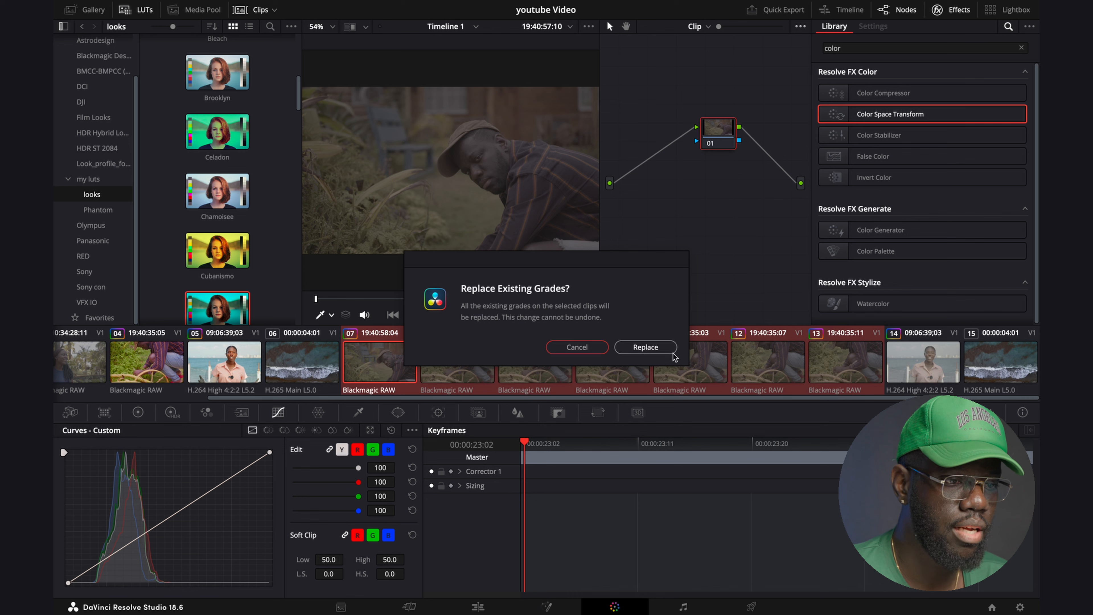
{"action": "left_click", "coordinate": [646, 347]}
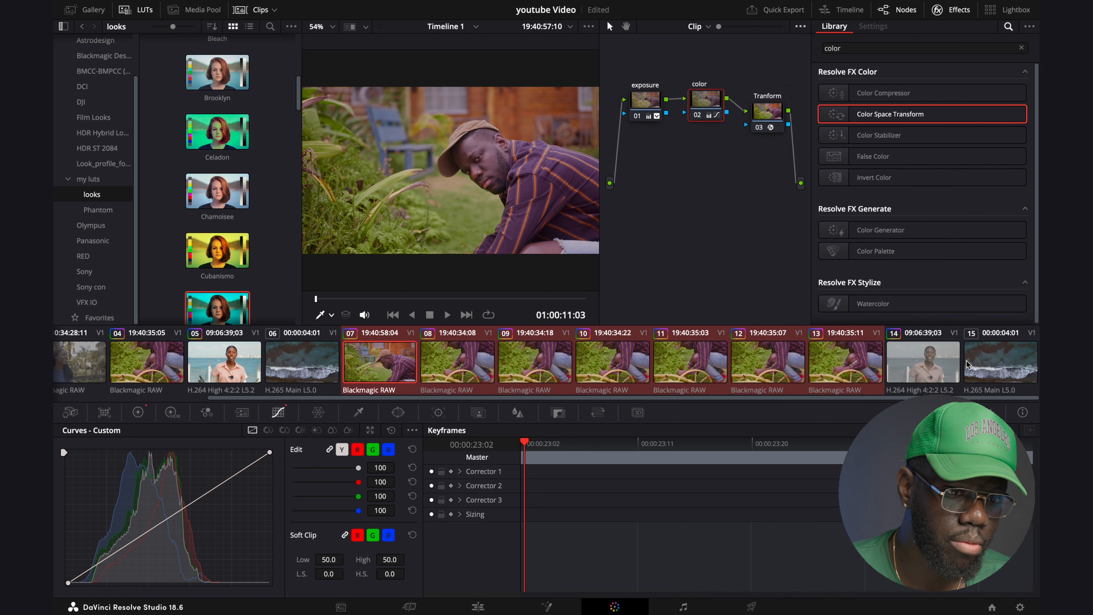
Apply the grade from clip 05 to clip 14.
{"action": "left_click", "coordinate": [921, 370]}
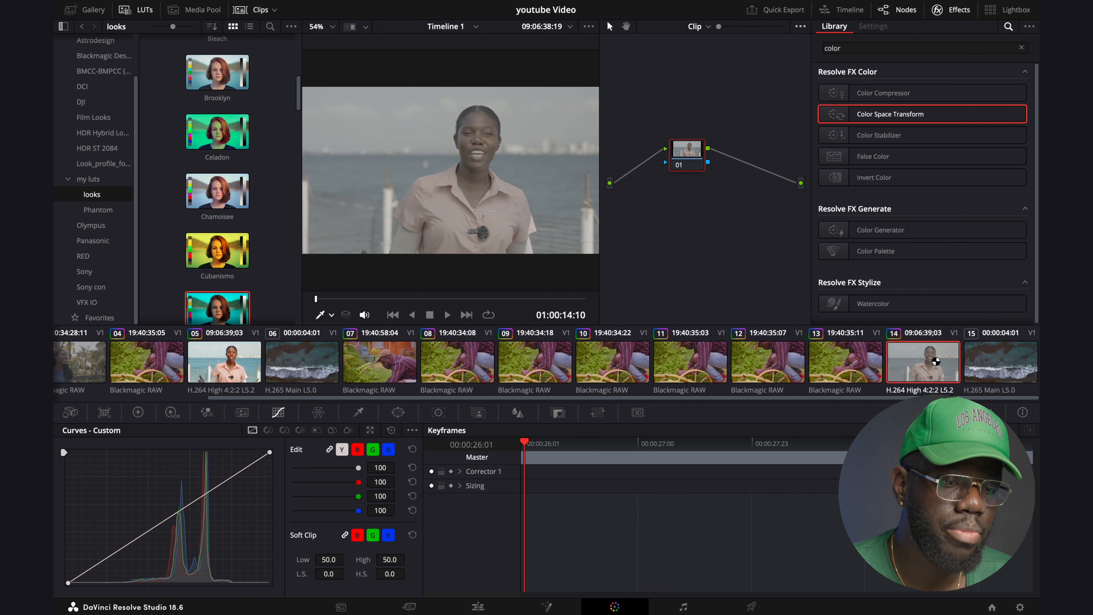
{"action": "right_click", "coordinate": [221, 365]}
{"action": "left_click", "coordinate": [271, 196]}
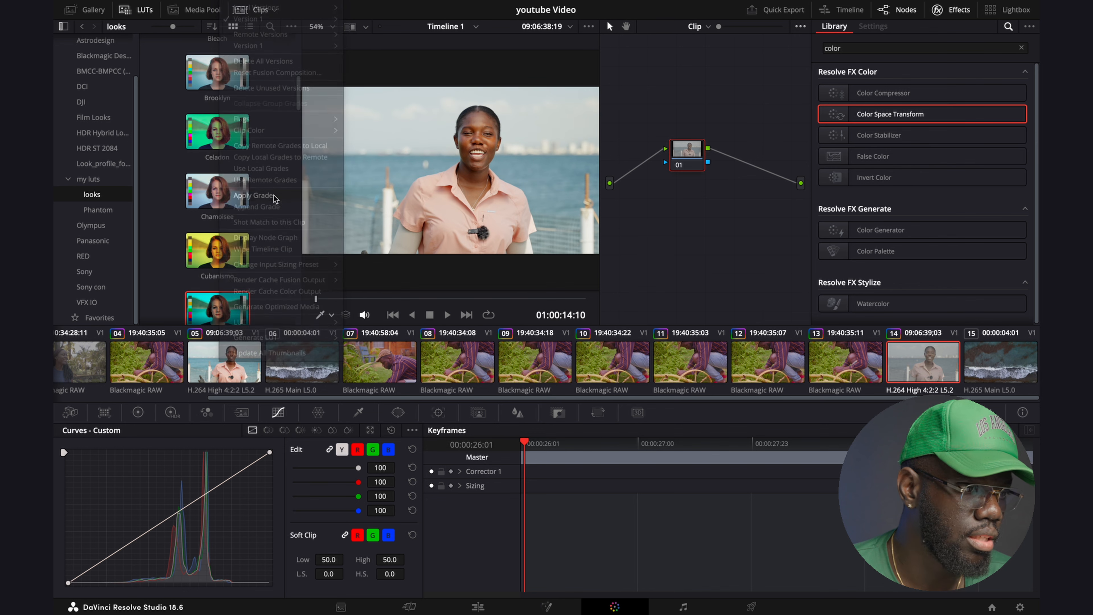
Add a Color Space Transform effect to node 01 of the ocean drone clip 15.
{"action": "left_click", "coordinate": [997, 363]}
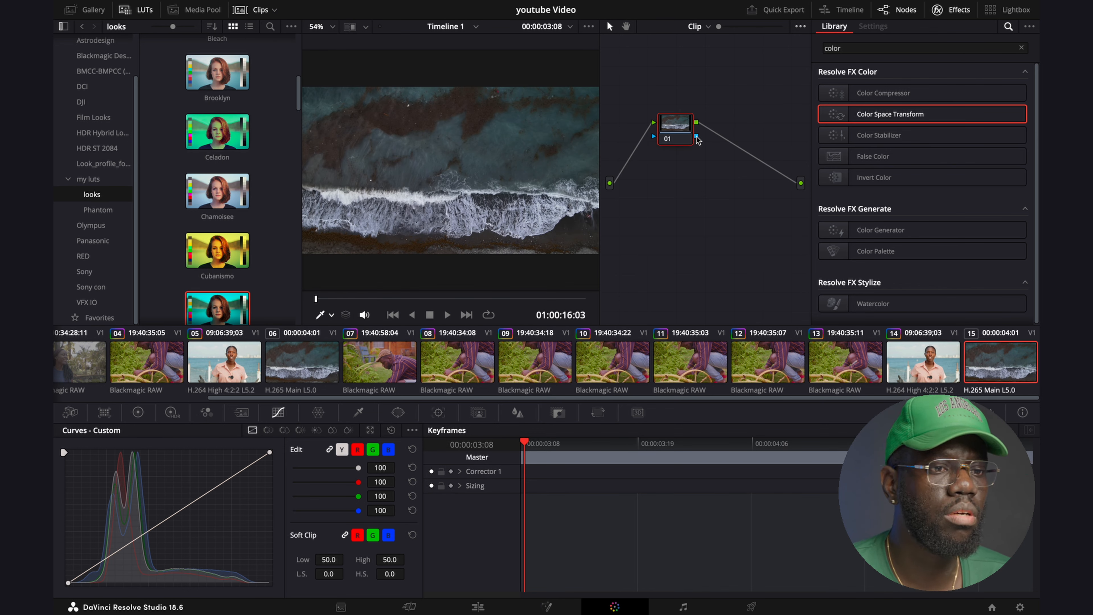
{"action": "left_click_drag", "start_coordinate": [687, 129], "coordinate": [711, 124]}
{"action": "left_click_drag", "start_coordinate": [905, 120], "coordinate": [711, 125]}
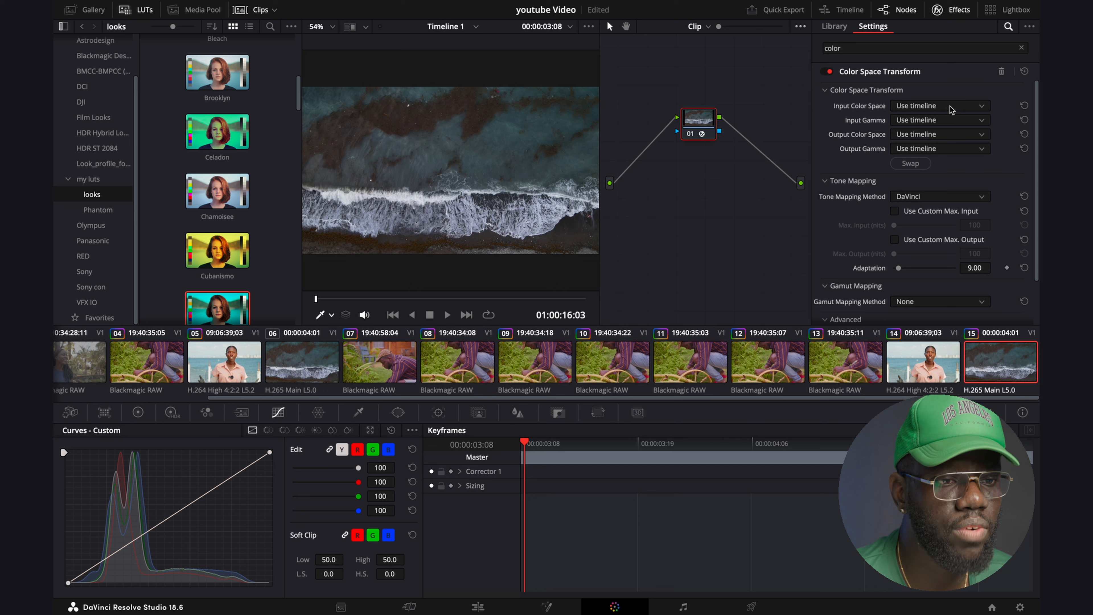
Set the Color Space Transform's input color space to DJI D-Gamut and its input gamma to DJI D-Log.
{"action": "left_click", "coordinate": [951, 107]}
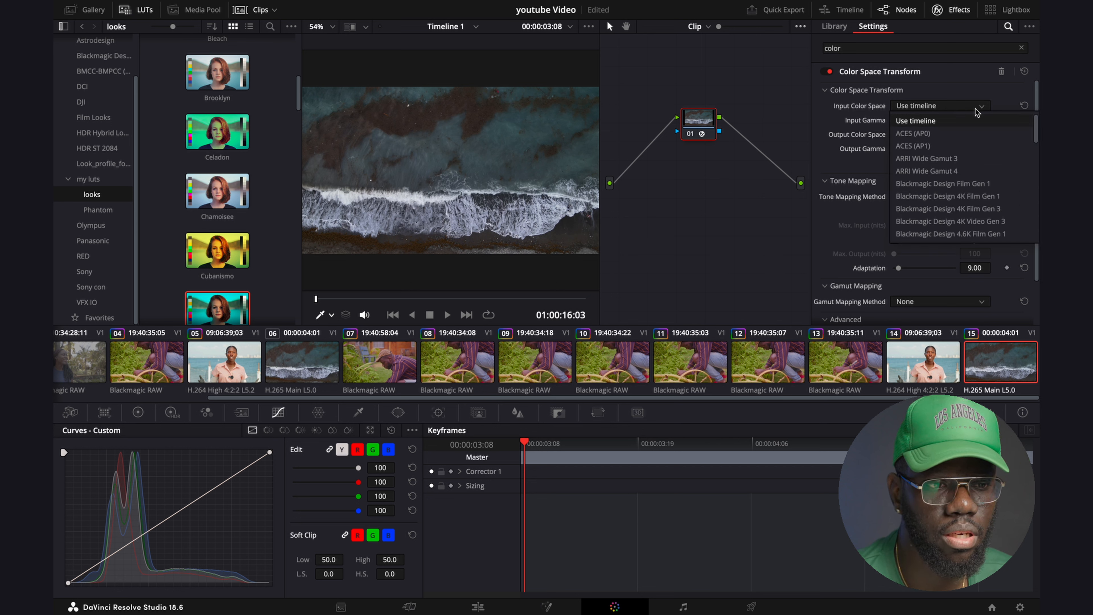
{"action": "scroll", "coordinate": [964, 164], "scroll_direction": "down", "scroll_amount": 3}
{"action": "scroll", "coordinate": [968, 174], "scroll_direction": "down", "scroll_amount": 2}
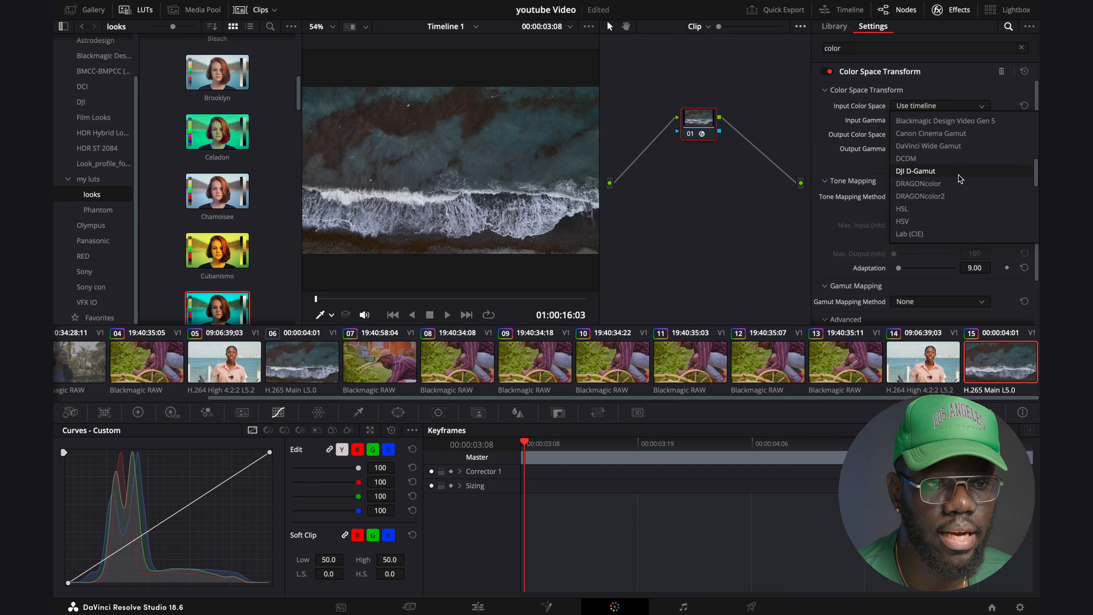
{"action": "left_click", "coordinate": [958, 172]}
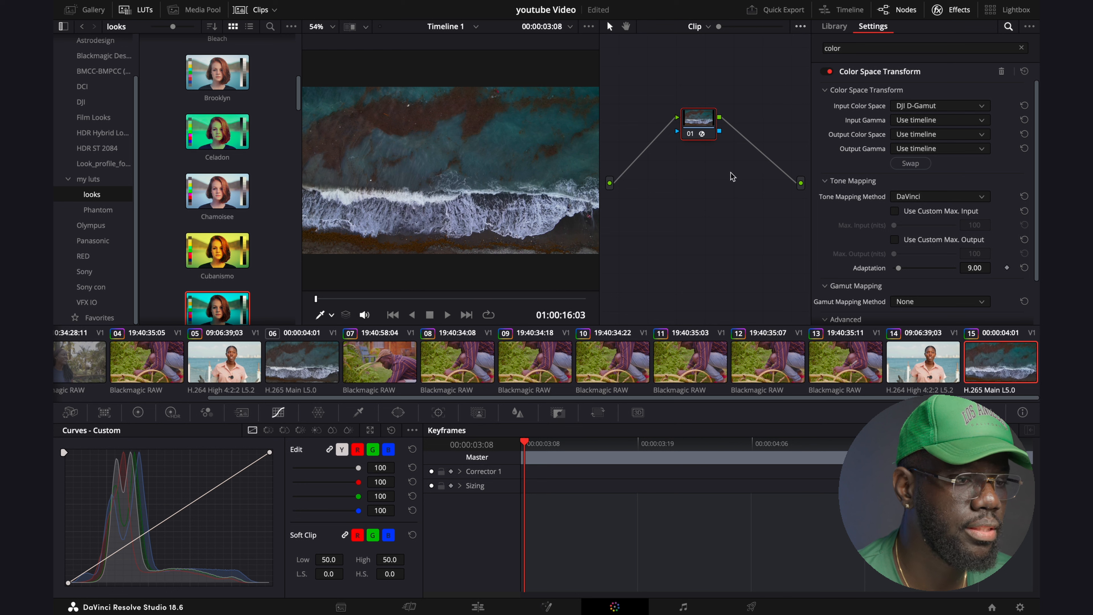
{"action": "left_click", "coordinate": [944, 120]}
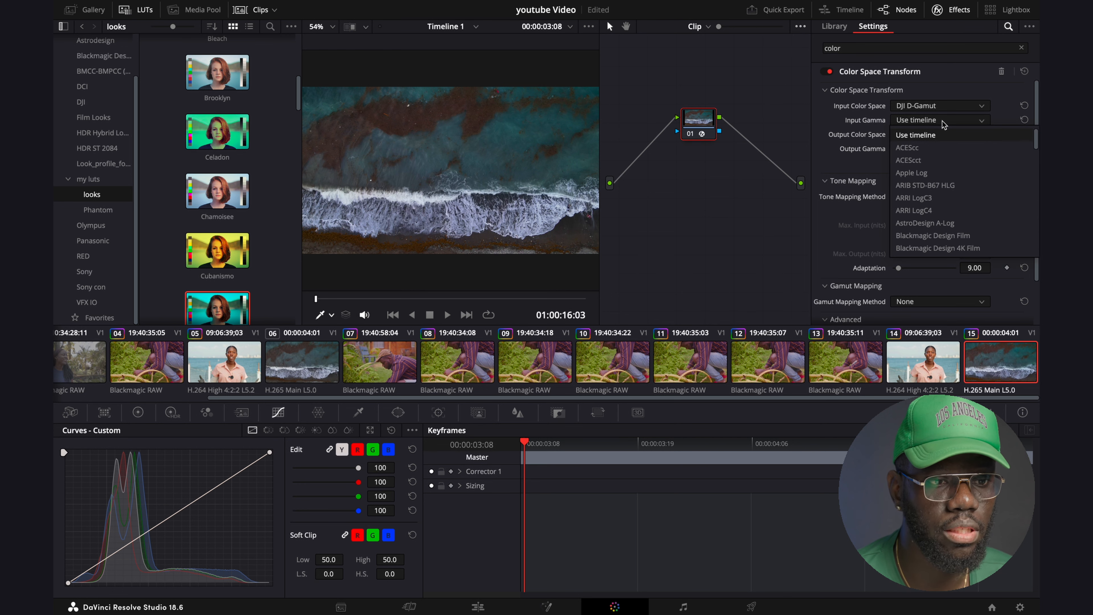
{"action": "scroll", "coordinate": [949, 172], "scroll_direction": "down", "scroll_amount": 5}
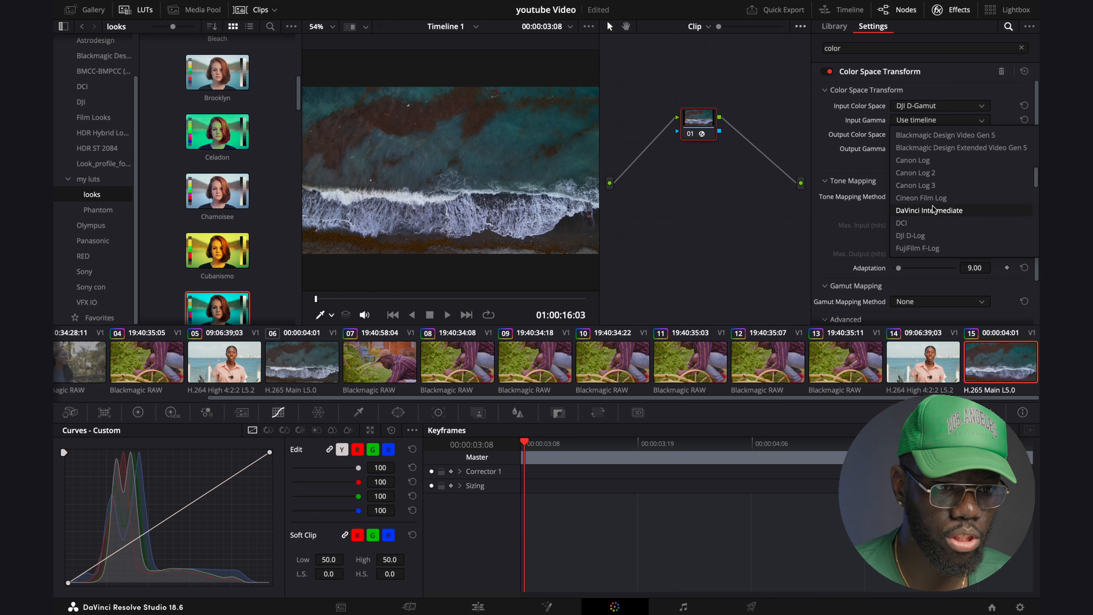
{"action": "left_click", "coordinate": [931, 235]}
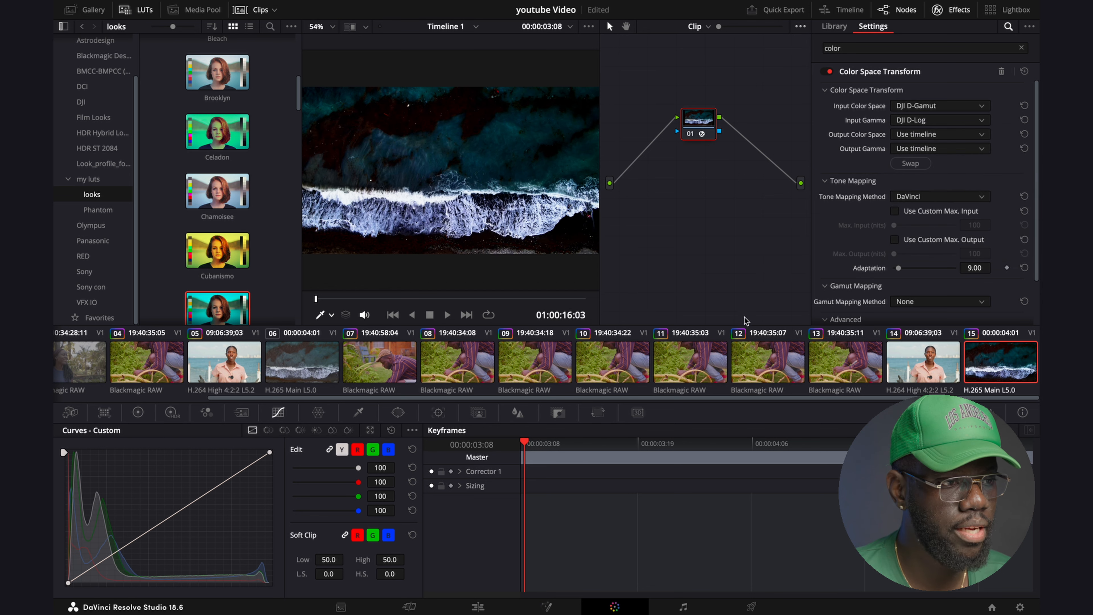
Set the Color Space Transform's output gamma to Gamma 2.4.
{"action": "left_click", "coordinate": [939, 148]}
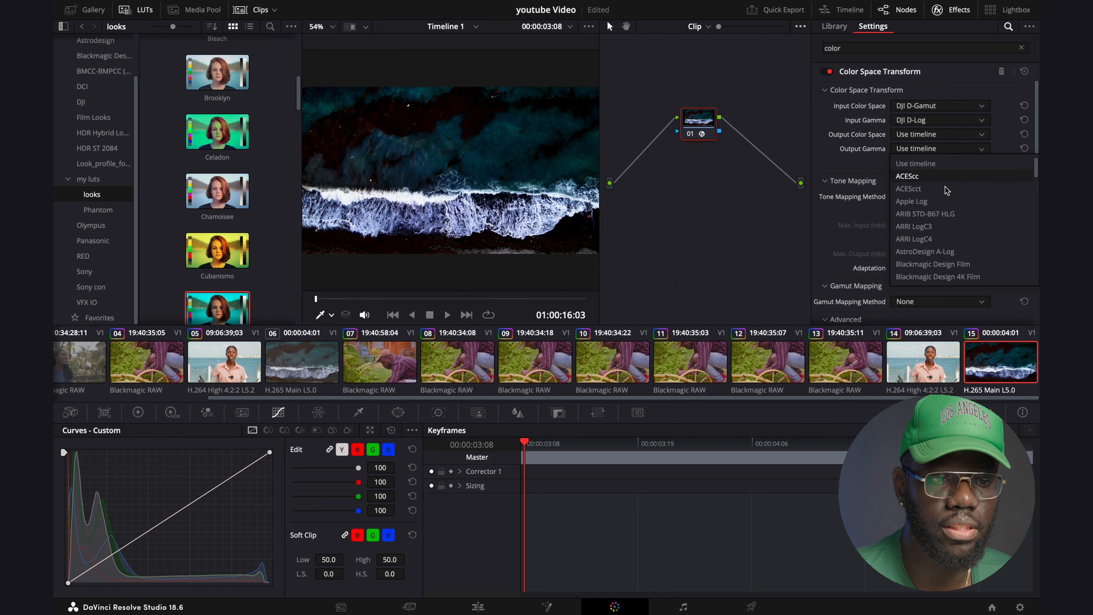
{"action": "scroll", "coordinate": [945, 229], "scroll_direction": "down", "scroll_amount": 5}
{"action": "scroll", "coordinate": [945, 228], "scroll_direction": "down", "scroll_amount": 2}
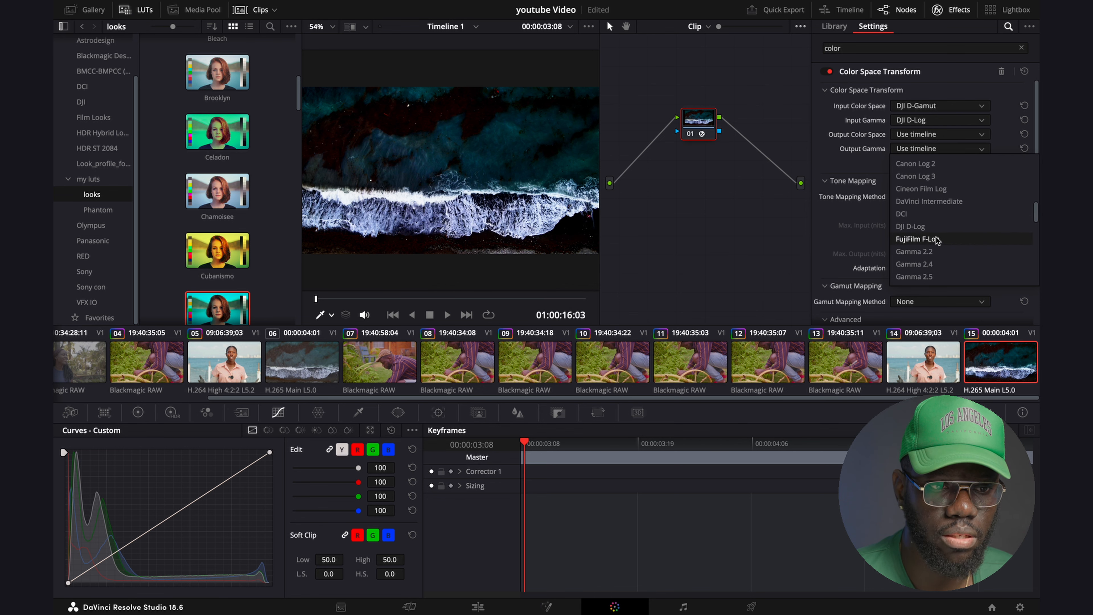
{"action": "left_click", "coordinate": [937, 266]}
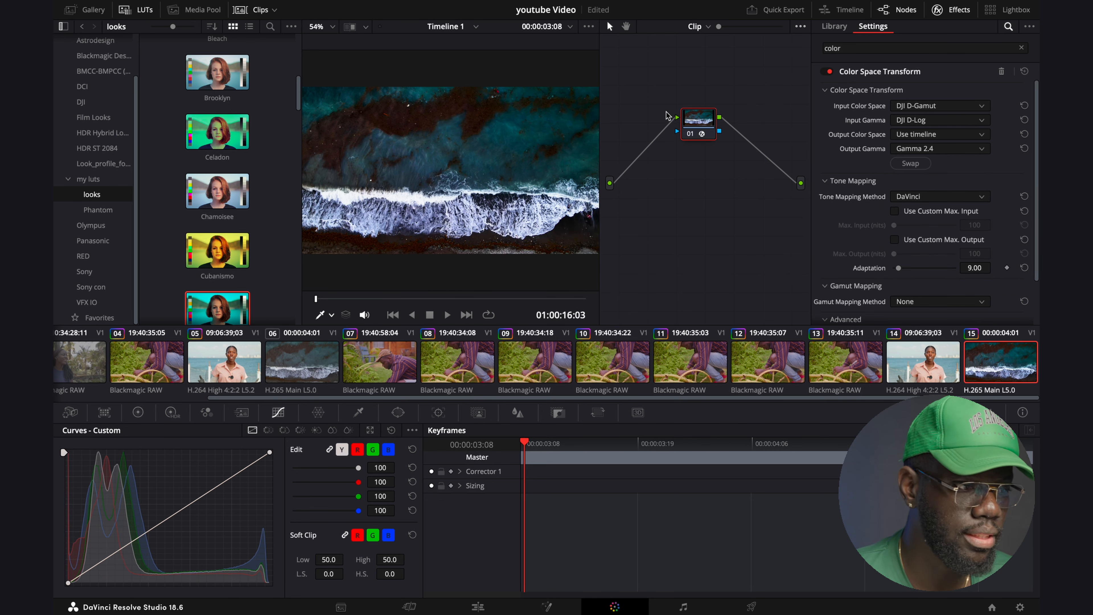
Add a serial node before the Color Space Transform node on the ocean drone clip 15.
{"action": "right_click", "coordinate": [691, 117]}
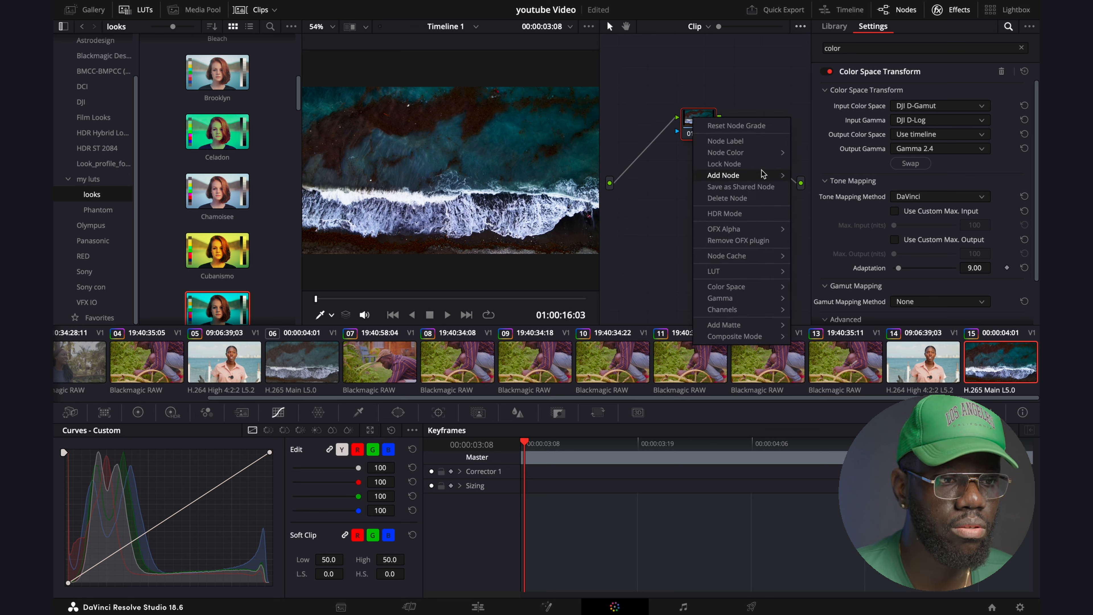
{"action": "mouse_move", "coordinate": [766, 175]}
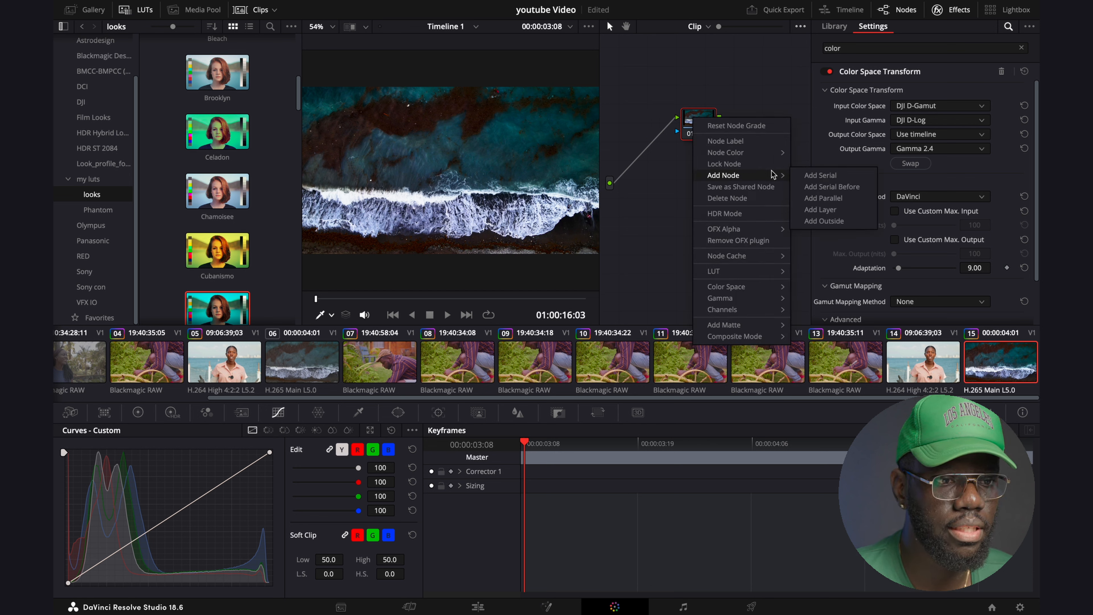
{"action": "left_click", "coordinate": [811, 188]}
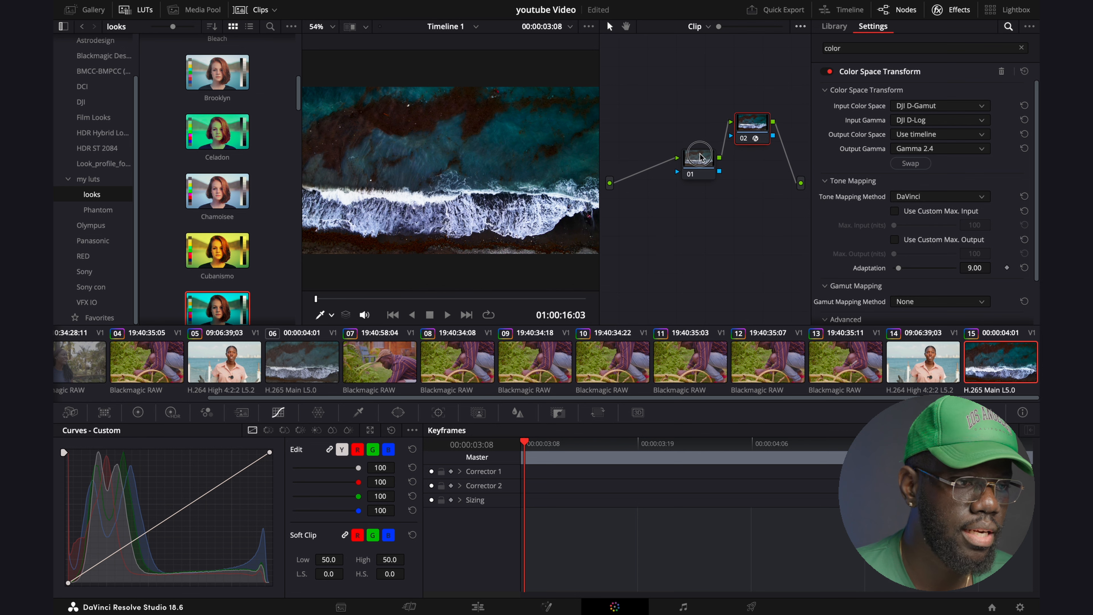
Set the shadows to 32 and the saturation to 54 on the new first node of clip 15.
{"action": "left_click", "coordinate": [699, 157]}
{"action": "left_click", "coordinate": [144, 411]}
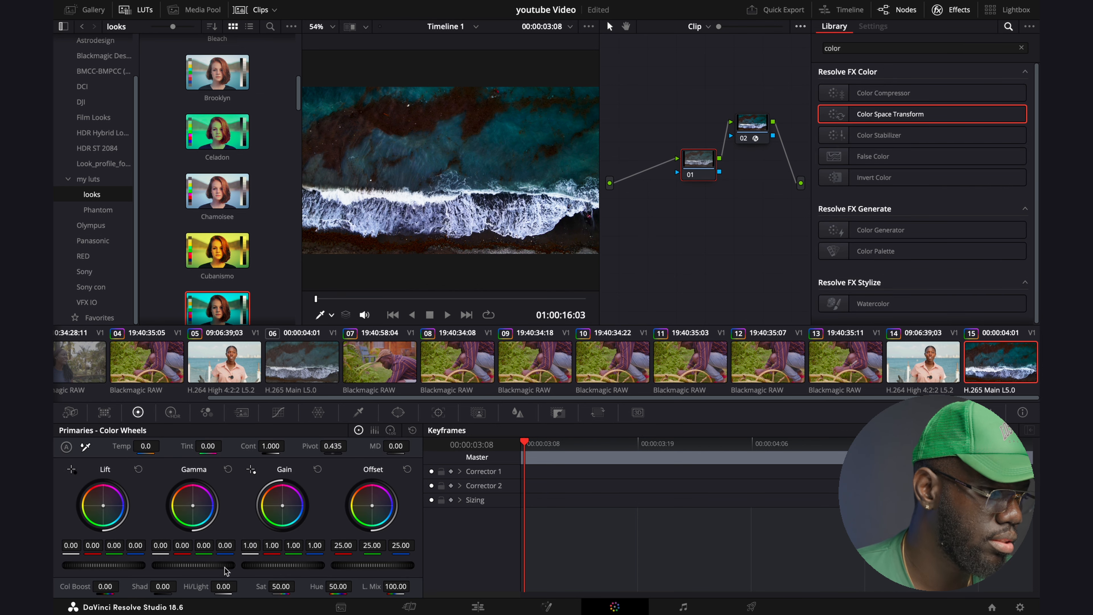
{"action": "left_click_drag", "start_coordinate": [161, 586], "coordinate": [205, 575]}
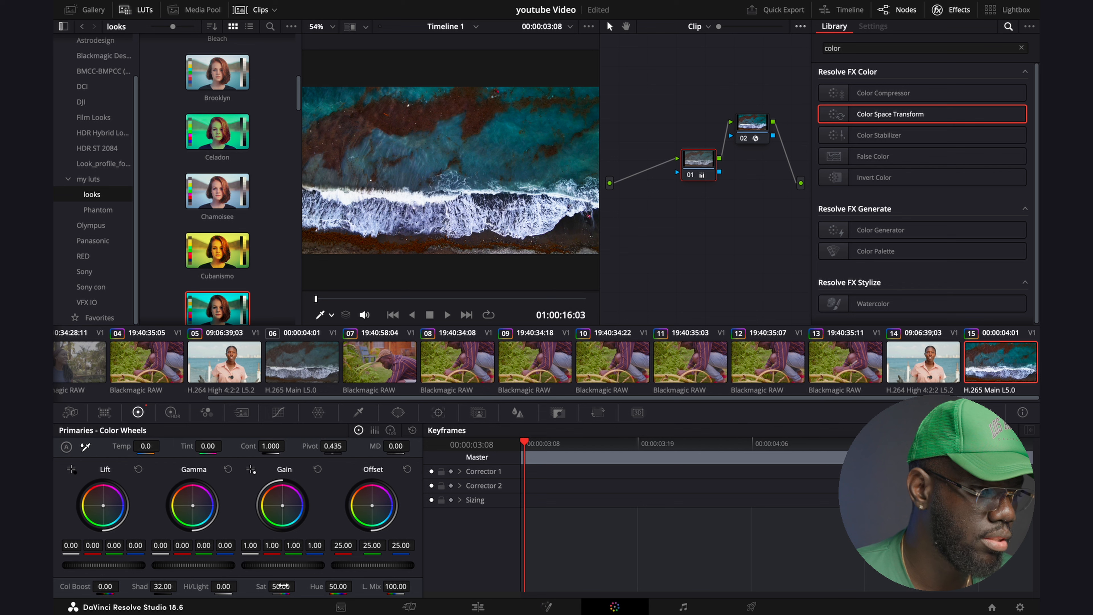
{"action": "mouse_move", "coordinate": [282, 585]}
{"action": "left_mouse_down"}
{"action": "mouse_move", "coordinate": [296, 584]}
{"action": "mouse_move", "coordinate": [284, 583]}
{"action": "left_mouse_up"}
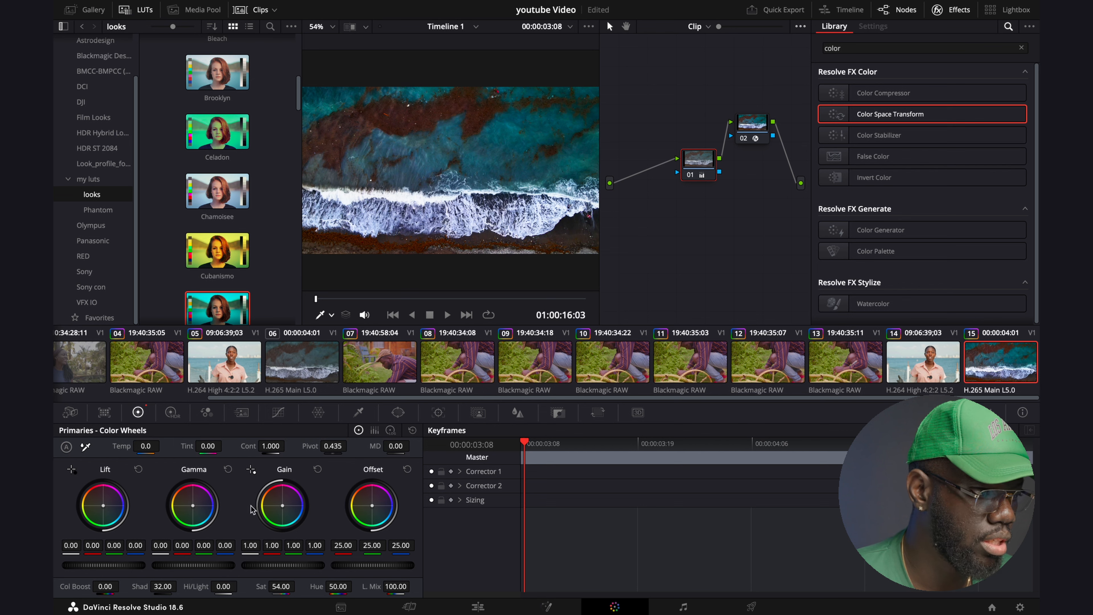
Sample the water's teal for the Hue Vs Hue curve and raise its point slightly to shift the water toward green.
{"action": "left_click", "coordinate": [278, 412]}
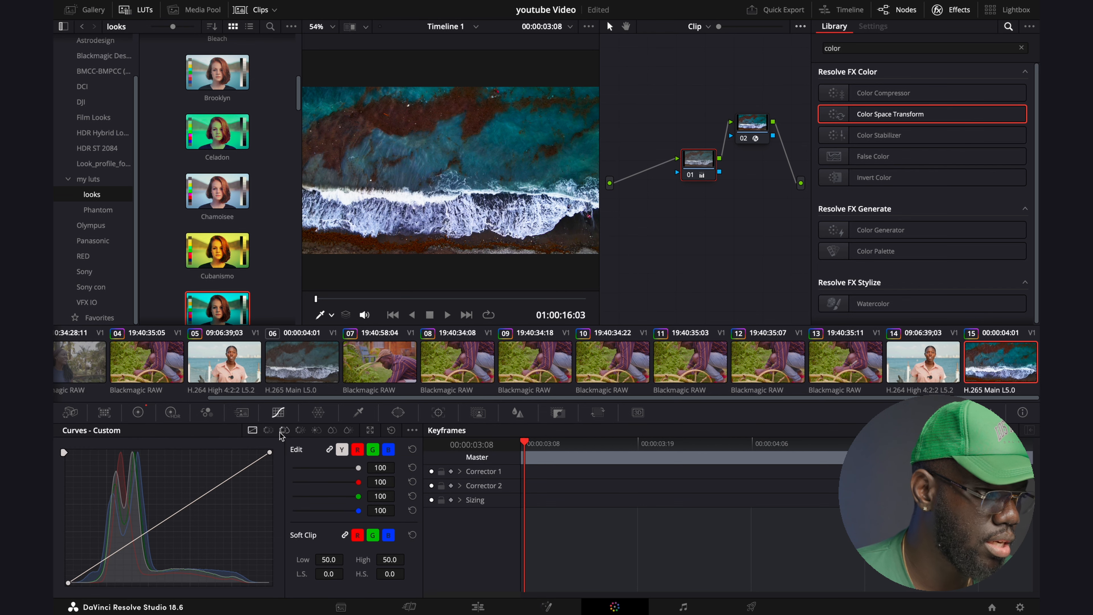
{"action": "left_click", "coordinate": [270, 430]}
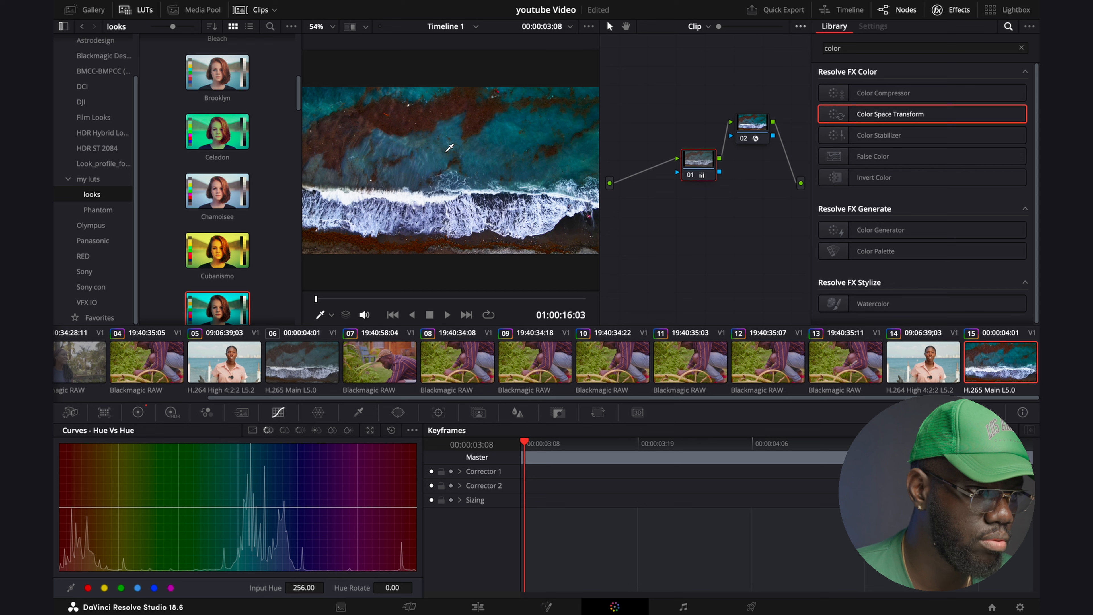
{"action": "left_click", "coordinate": [437, 150]}
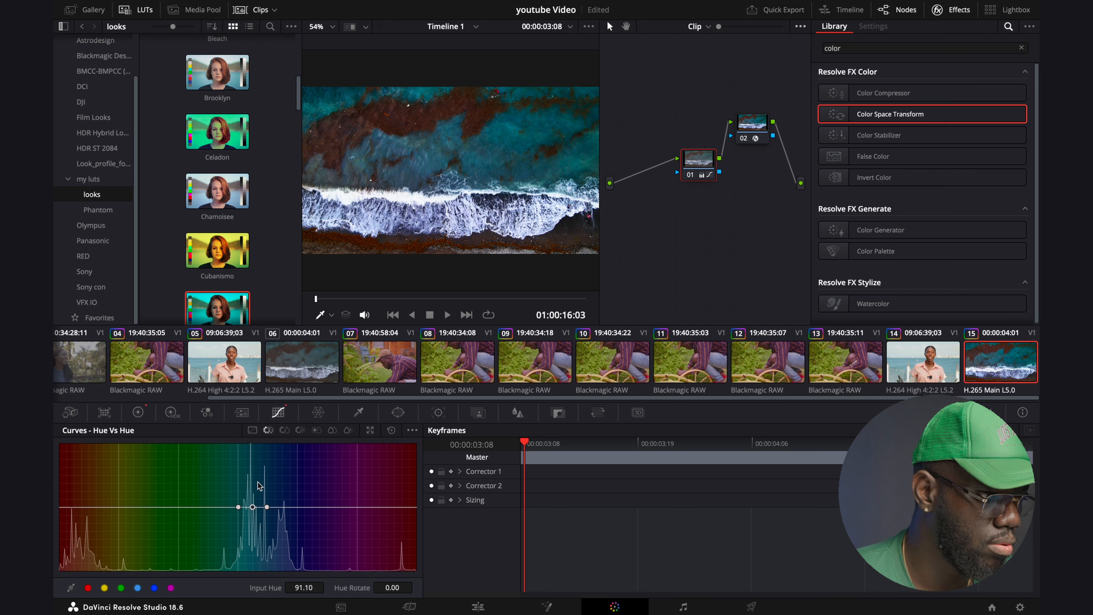
{"action": "left_click", "coordinate": [253, 509]}
{"action": "left_click_drag", "start_coordinate": [253, 508], "coordinate": [254, 500]}
Raise the sampled water hue to a saturation of 1.21 on the Hue Vs Sat curve and set the color boost to 10.50.
{"action": "left_click", "coordinate": [284, 430]}
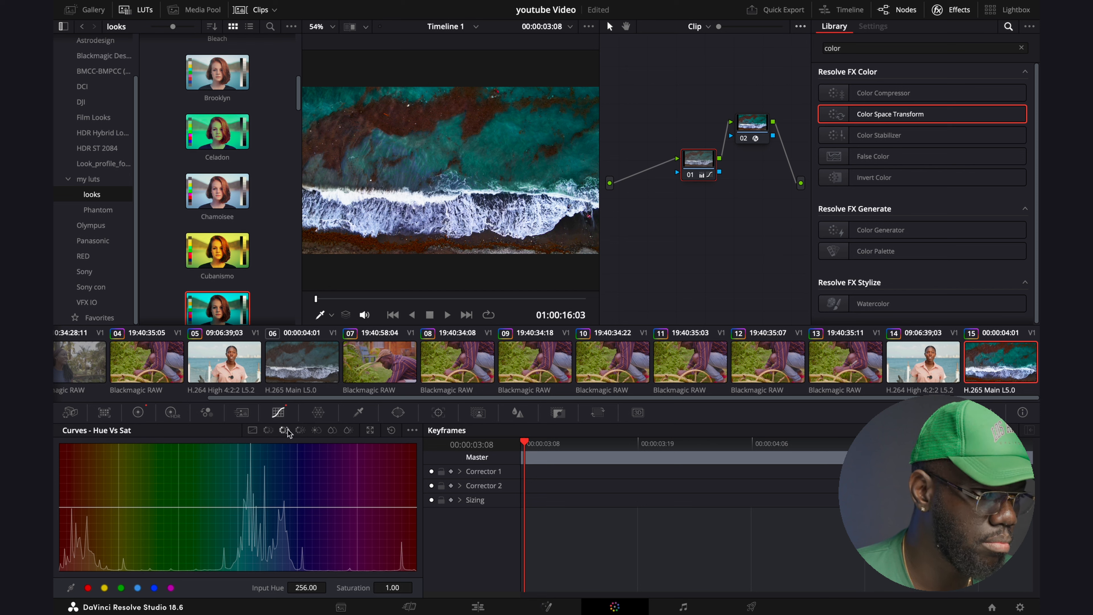
{"action": "left_click", "coordinate": [474, 156]}
{"action": "left_click_drag", "start_coordinate": [250, 508], "coordinate": [251, 494]}
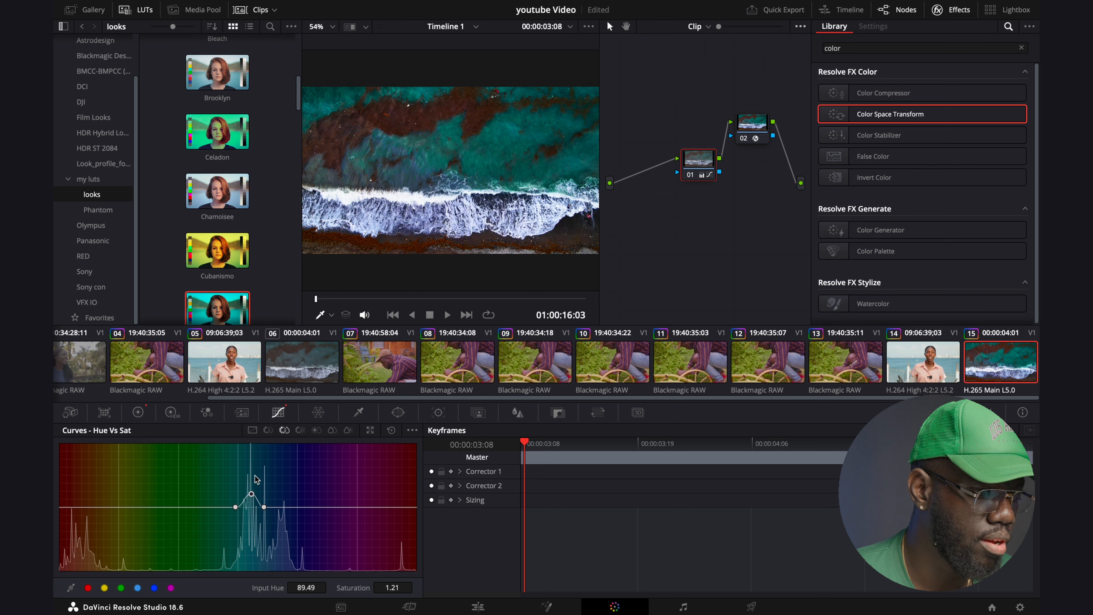
{"action": "left_click", "coordinate": [138, 413]}
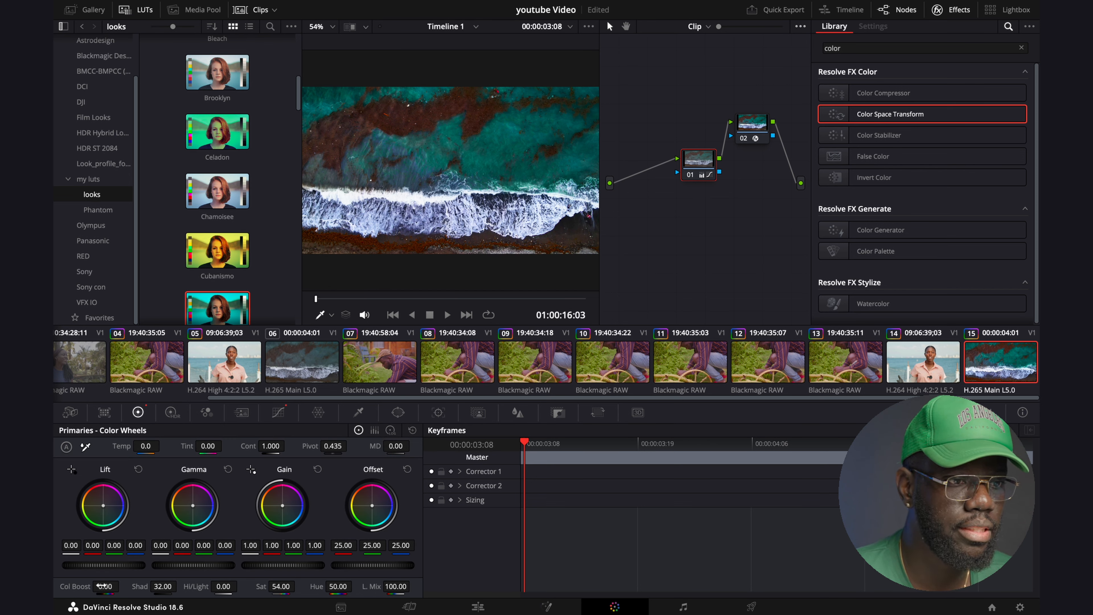
{"action": "mouse_move", "coordinate": [100, 586]}
{"action": "left_mouse_down"}
{"action": "mouse_move", "coordinate": [131, 581]}
{"action": "mouse_move", "coordinate": [115, 576]}
{"action": "left_mouse_up"}
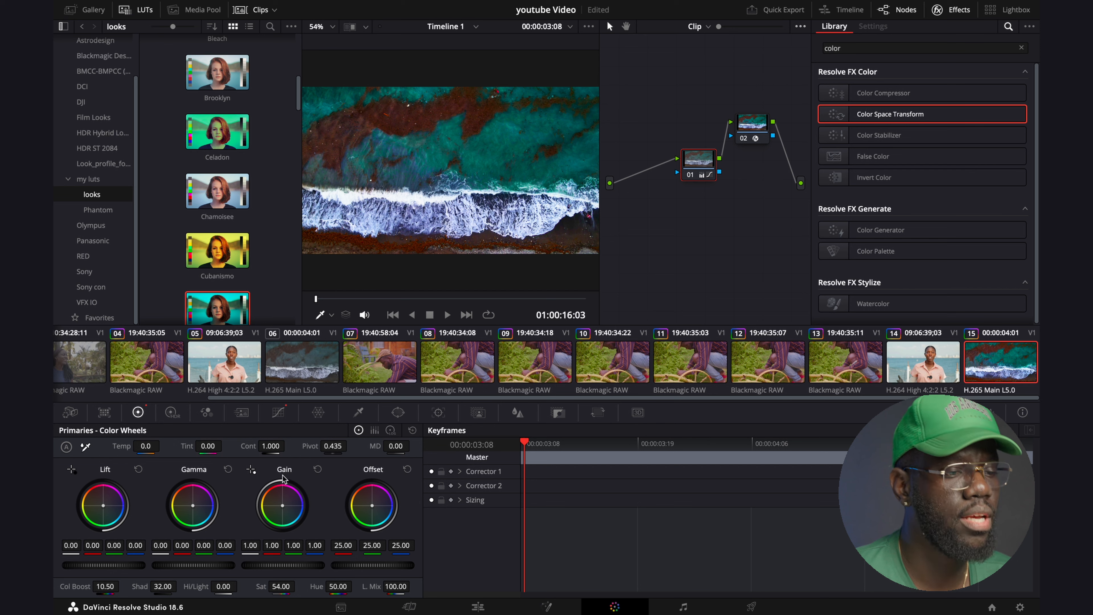
Apply the grade from clip 15 to the matching ungraded ocean clip 06.
{"action": "left_click", "coordinate": [292, 369]}
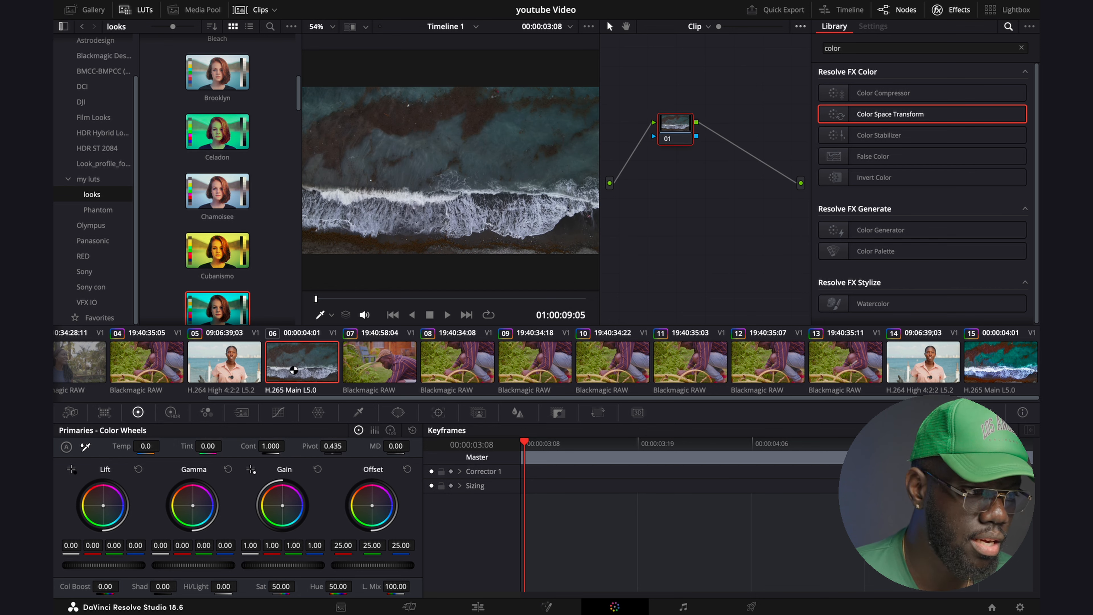
{"action": "left_click", "coordinate": [991, 368]}
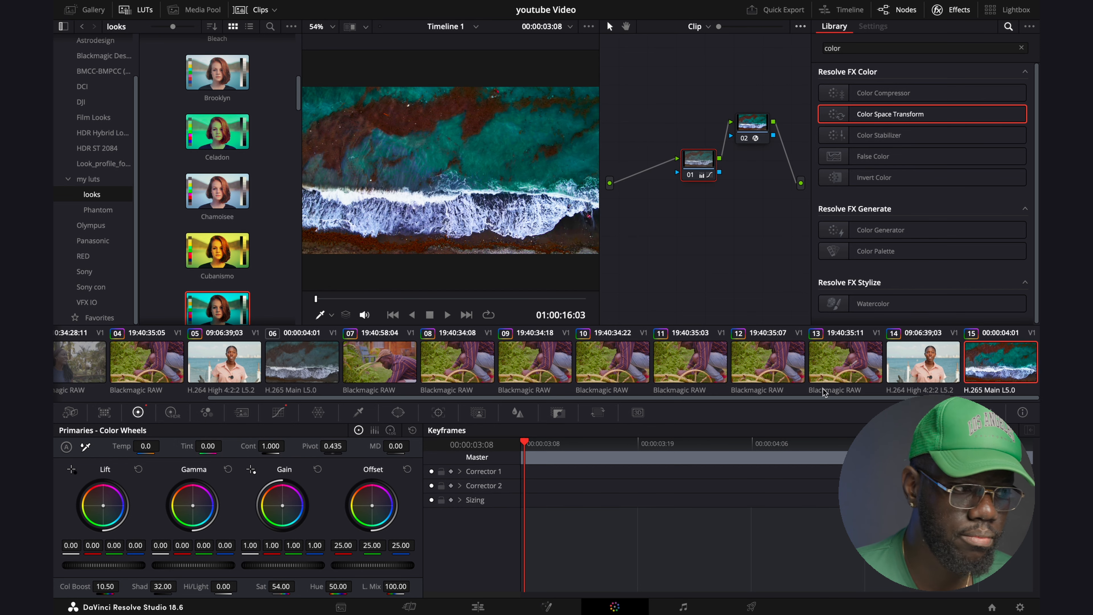
{"action": "left_click", "coordinate": [289, 369]}
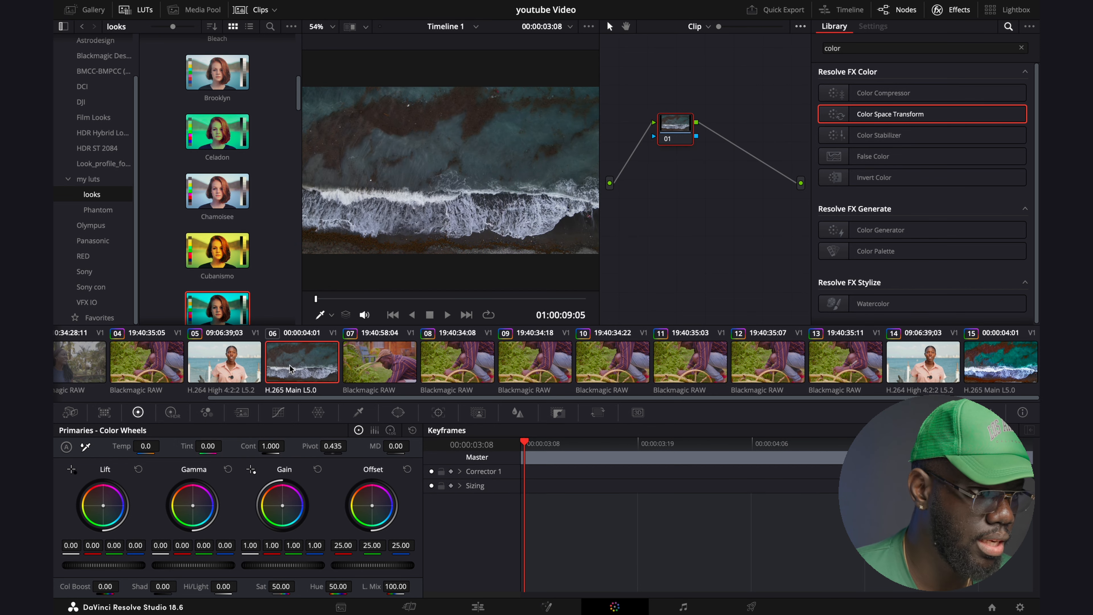
{"action": "right_click", "coordinate": [997, 367]}
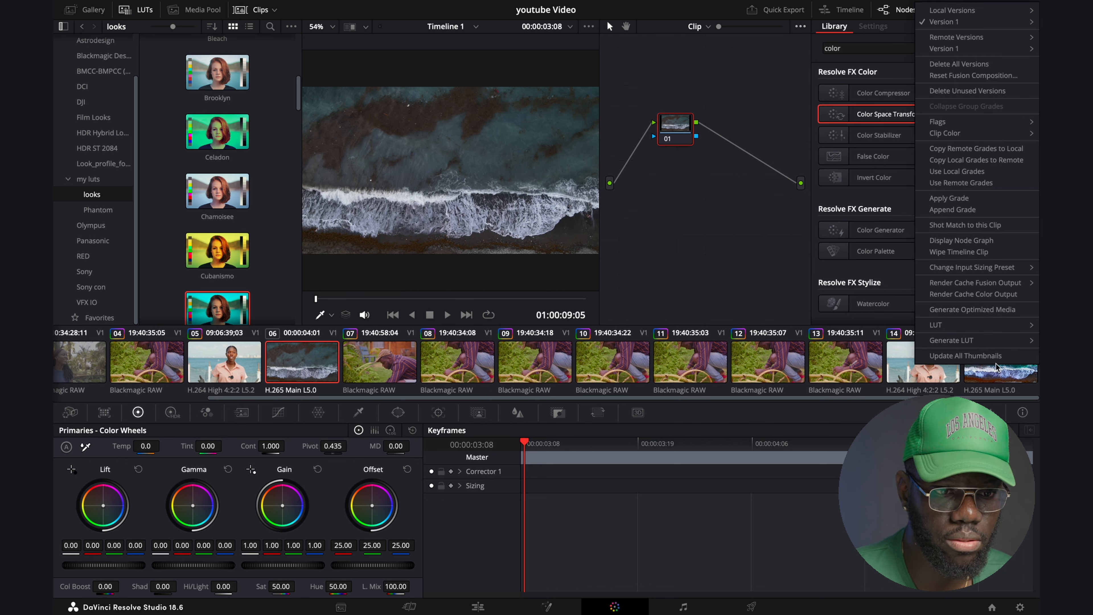
{"action": "right_click", "coordinate": [1009, 377]}
{"action": "left_click", "coordinate": [283, 350]}
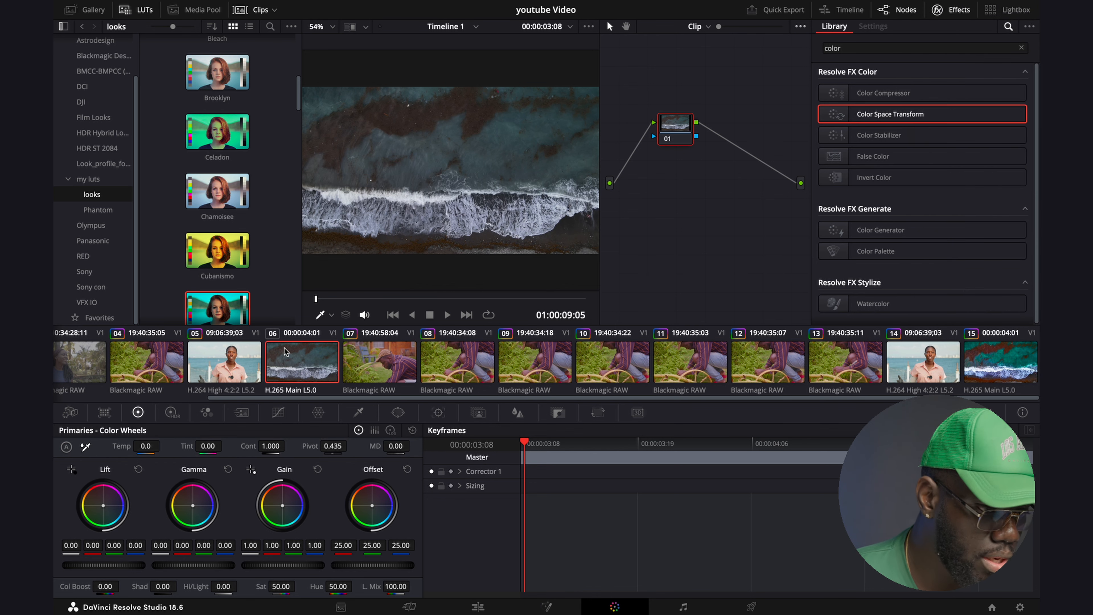
{"action": "right_click", "coordinate": [904, 347]}
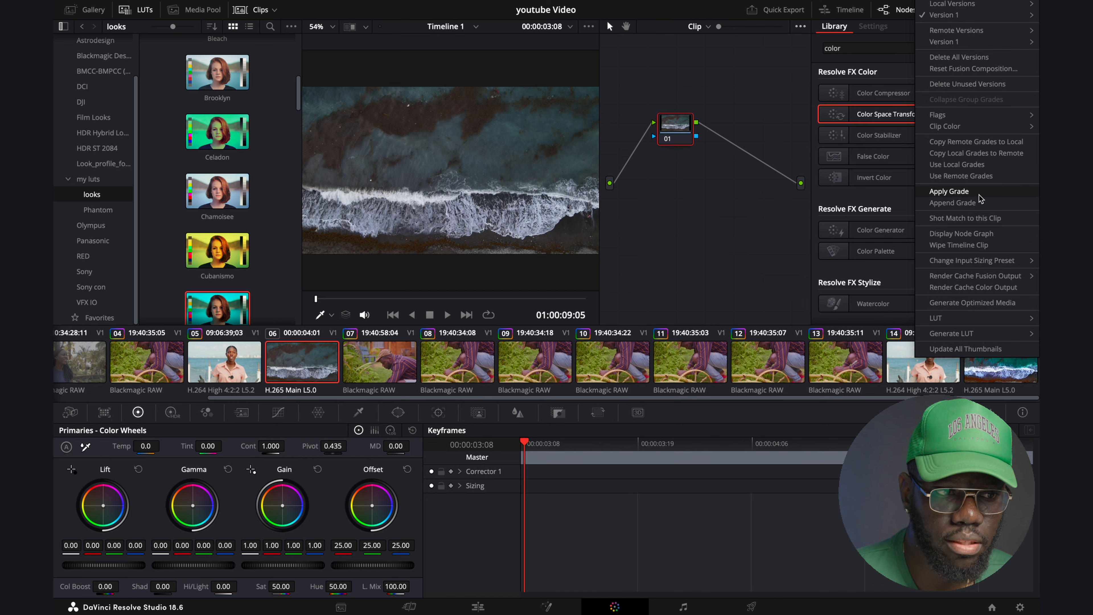
{"action": "left_click", "coordinate": [942, 217]}
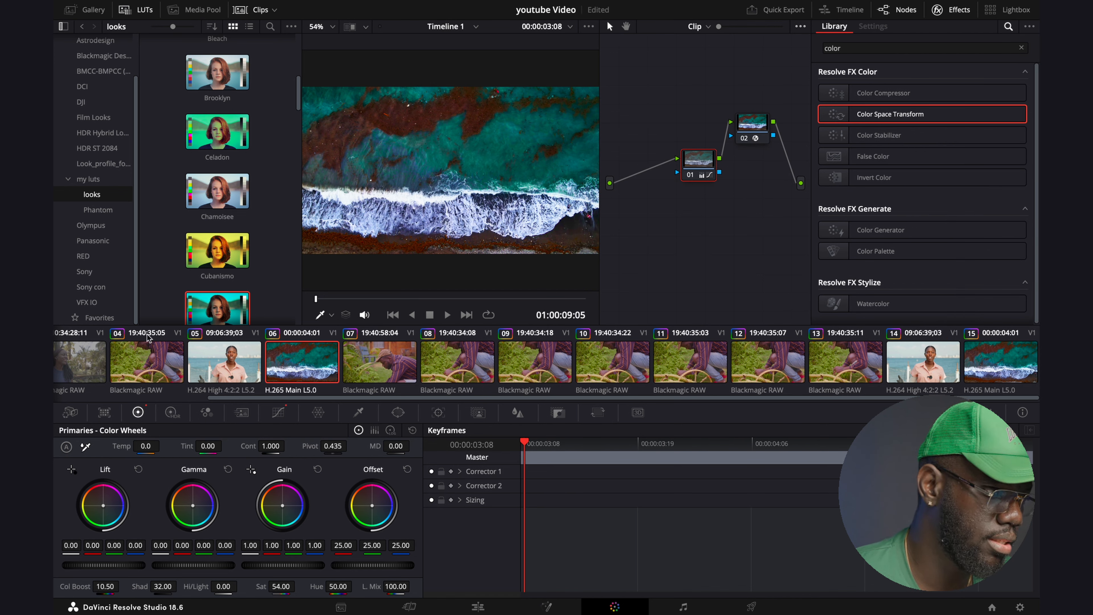
Apply the grade from clip 04 to the flat garden clip of the woman just before it.
{"action": "left_click", "coordinate": [87, 371]}
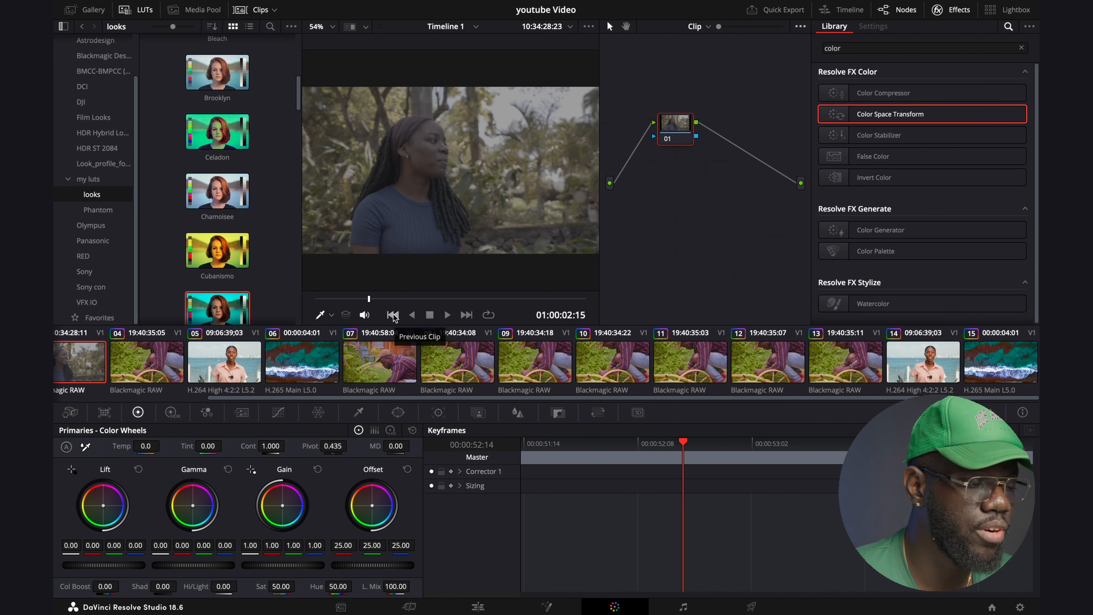
{"action": "left_click", "coordinate": [132, 368]}
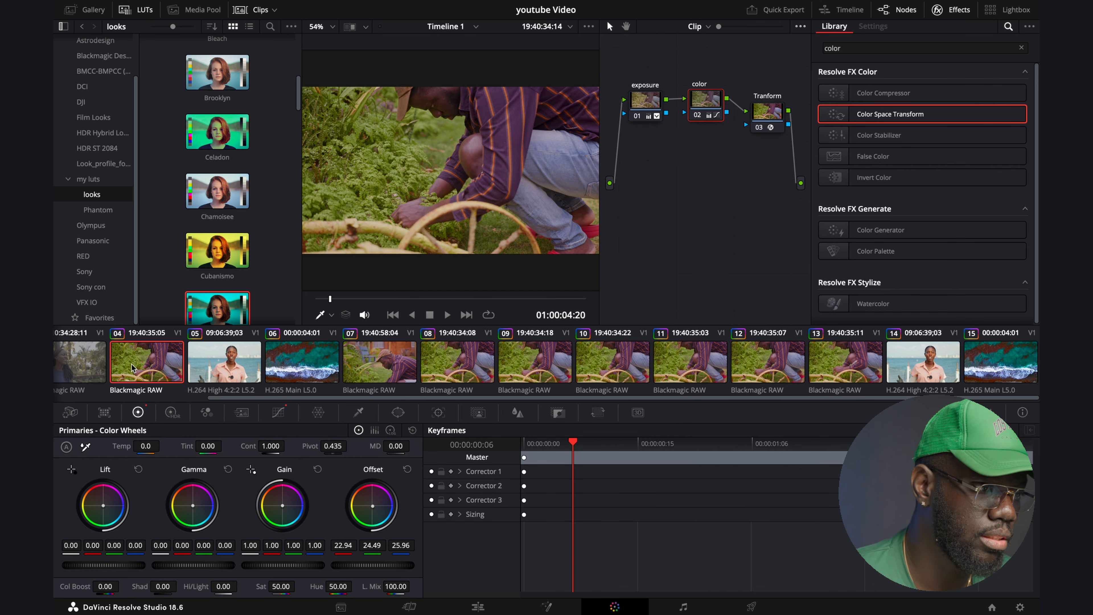
{"action": "left_click", "coordinate": [84, 367]}
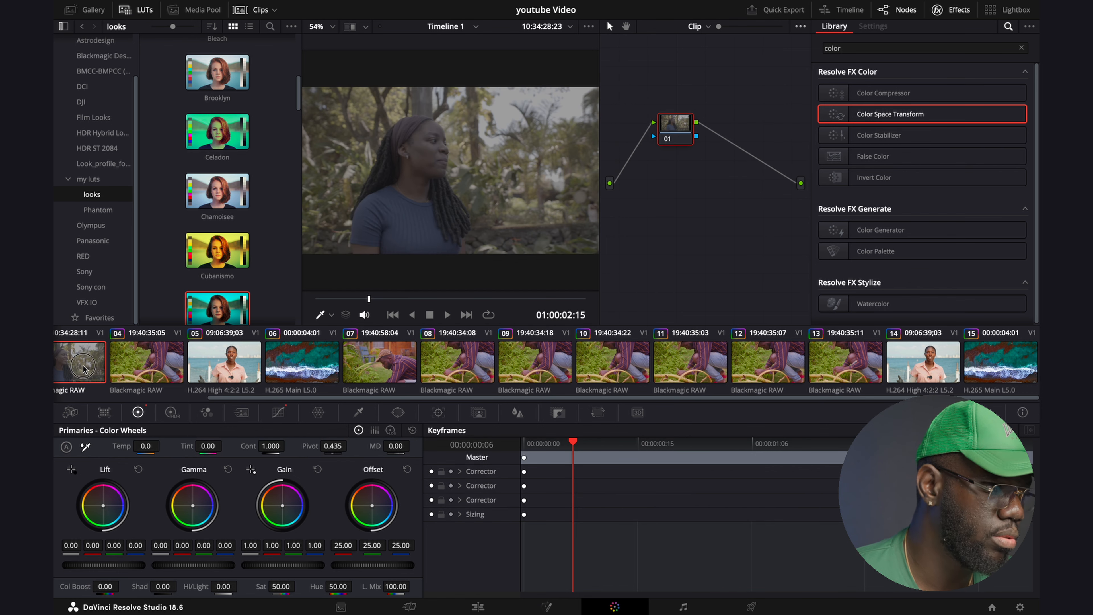
{"action": "right_click", "coordinate": [135, 356]}
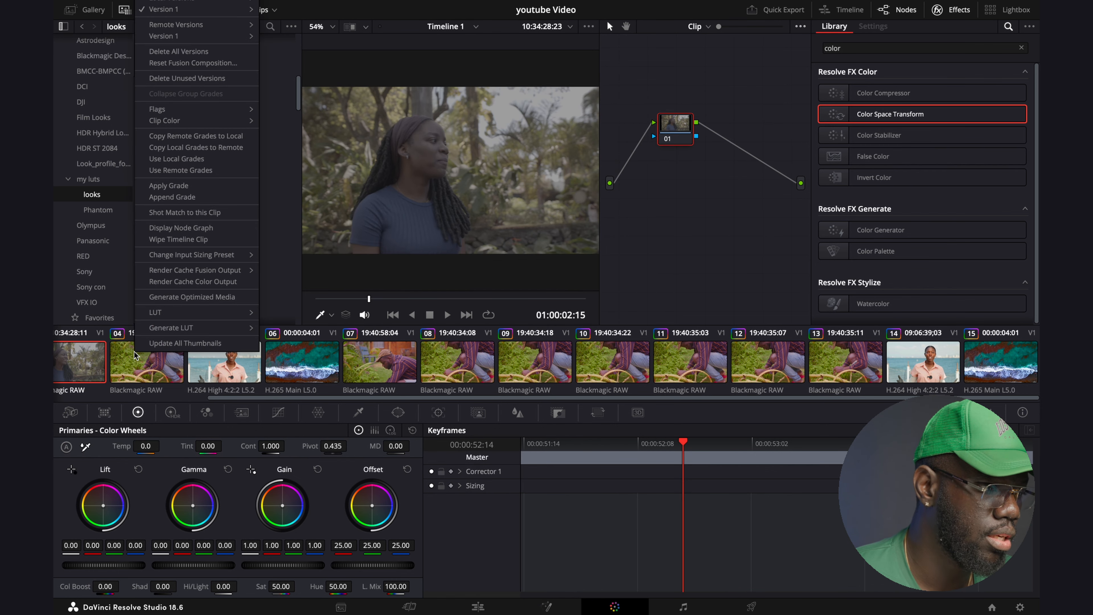
{"action": "left_click", "coordinate": [166, 186]}
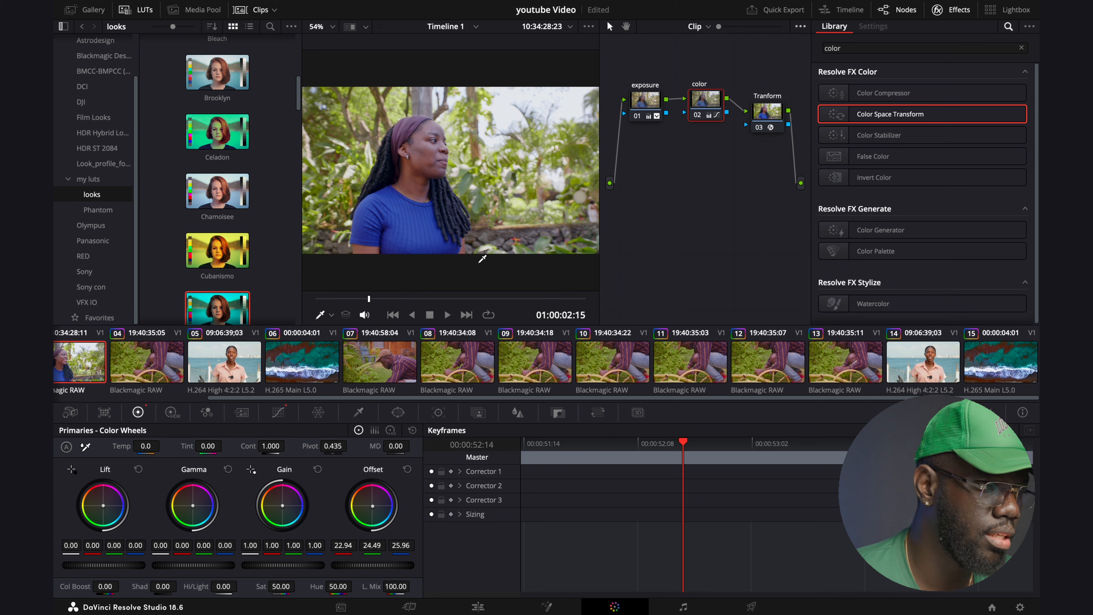
Set the exposure node's highlights to -100 and shift the color node's offset to 24.54 red, 23.32 green and 27.50 blue.
{"action": "left_click", "coordinate": [643, 102]}
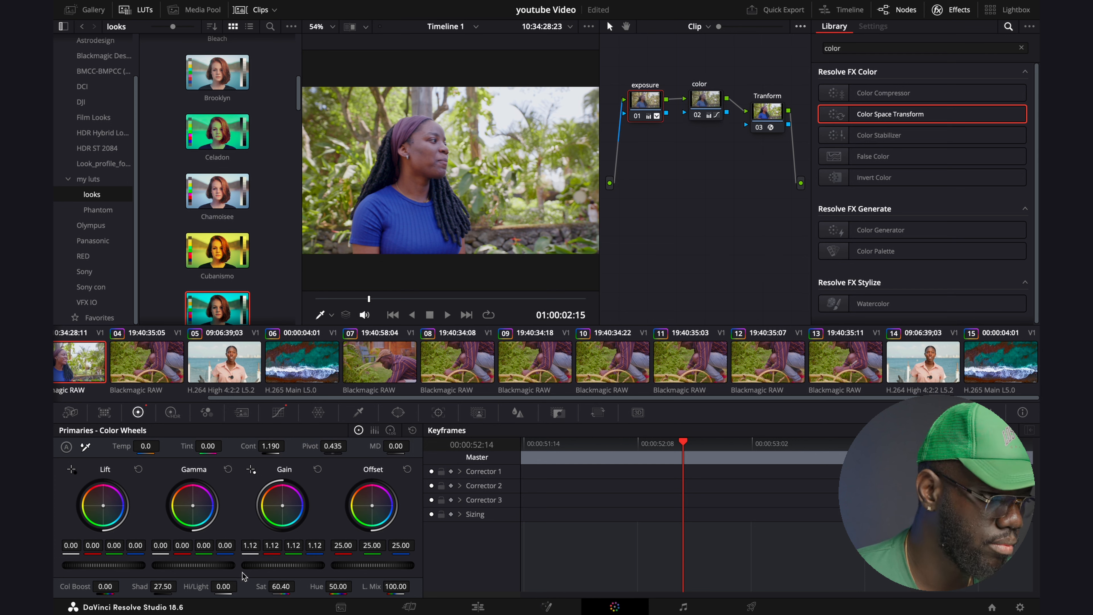
{"action": "left_click_drag", "start_coordinate": [232, 589], "coordinate": [103, 593]}
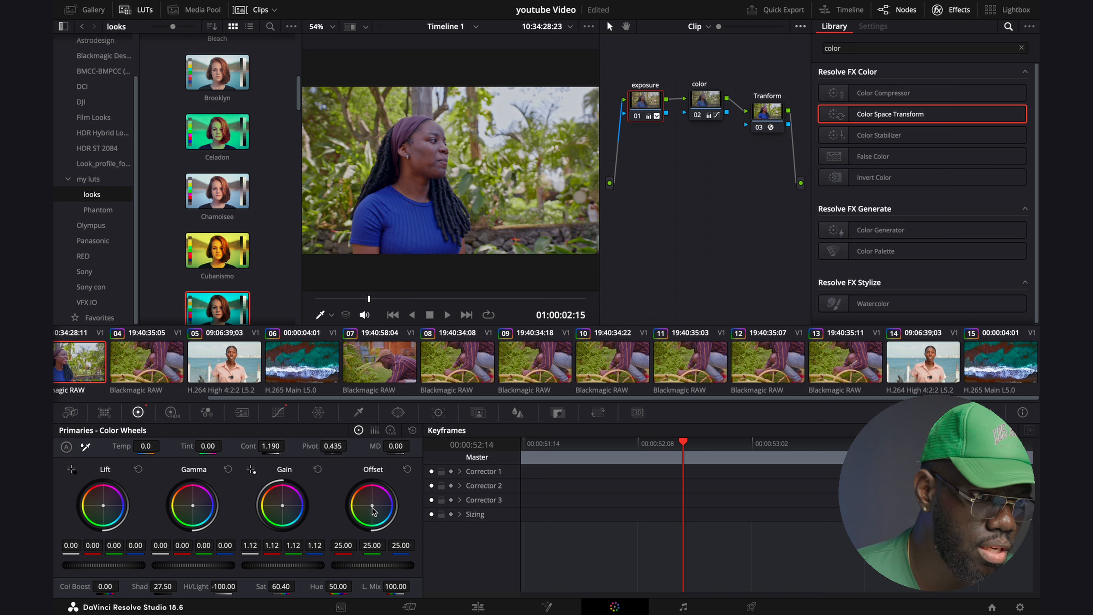
{"action": "left_click", "coordinate": [702, 110]}
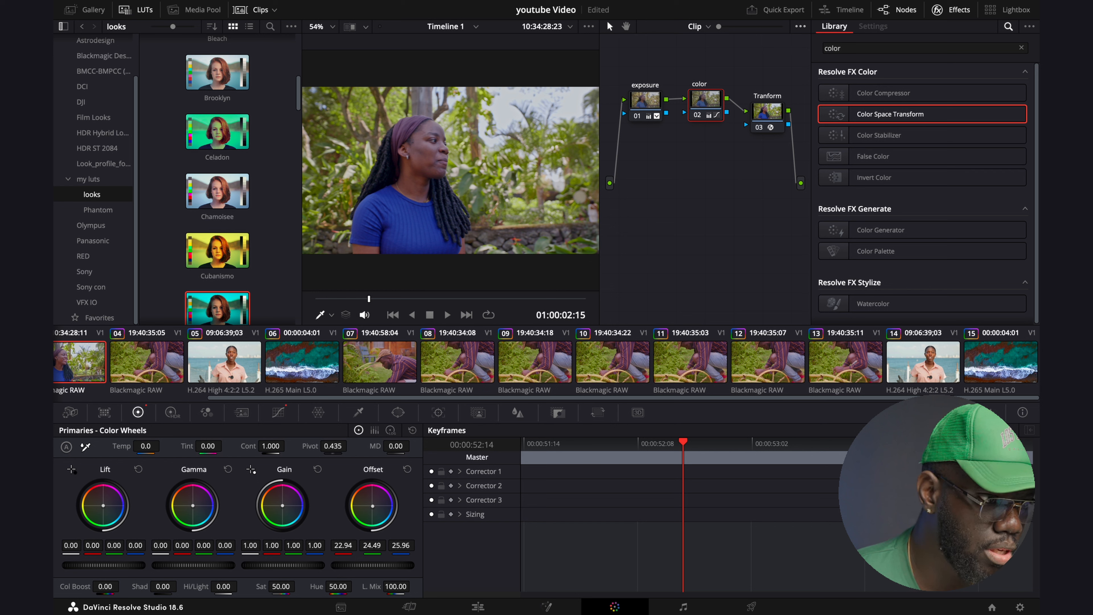
{"action": "left_click_drag", "start_coordinate": [372, 505], "coordinate": [380, 500]}
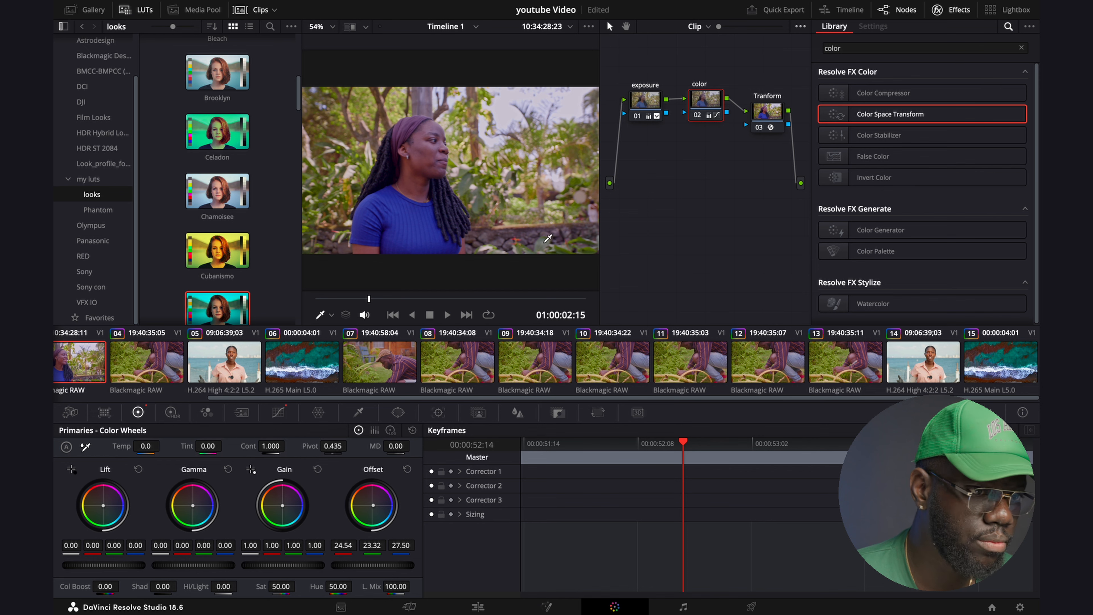
Return to the Edit page, move the playhead to the start of the timeline and unmute the Audio 1 track.
{"action": "left_click", "coordinate": [478, 607]}
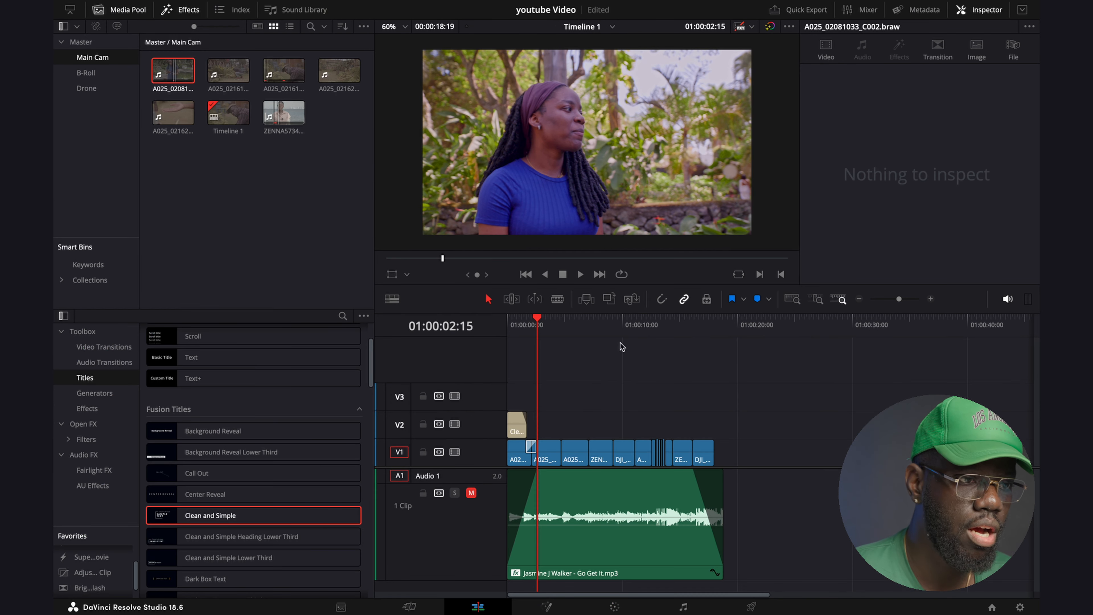
{"action": "left_click_drag", "start_coordinate": [537, 328], "coordinate": [474, 340]}
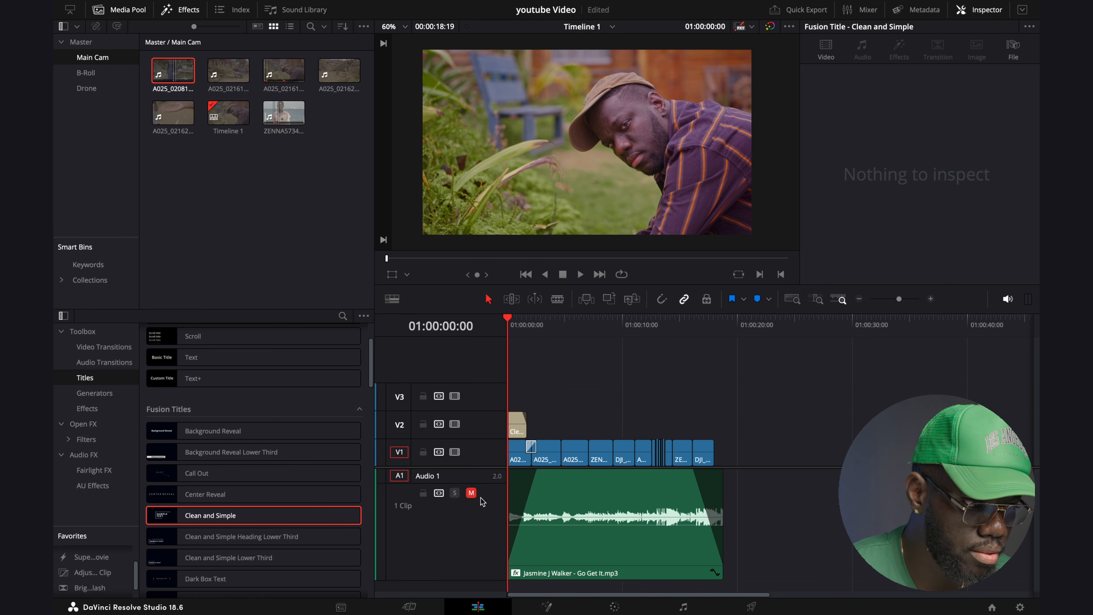
{"action": "left_click", "coordinate": [471, 492]}
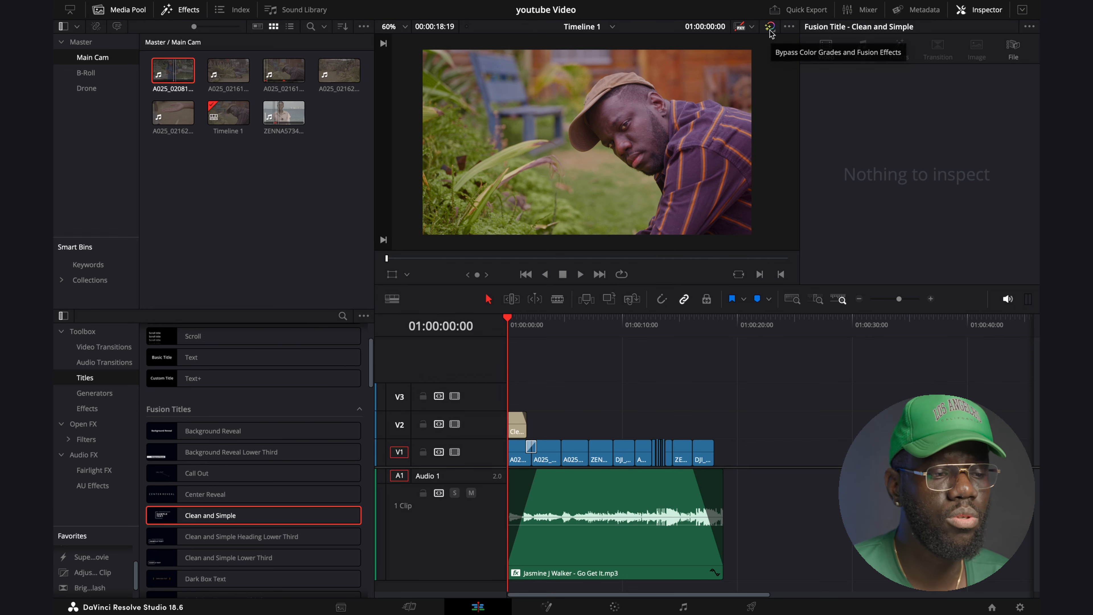
Play the opening of the graded timeline with music, stop, and display the audio settings of the Go Get It music clip.
{"action": "key", "text": "space"}
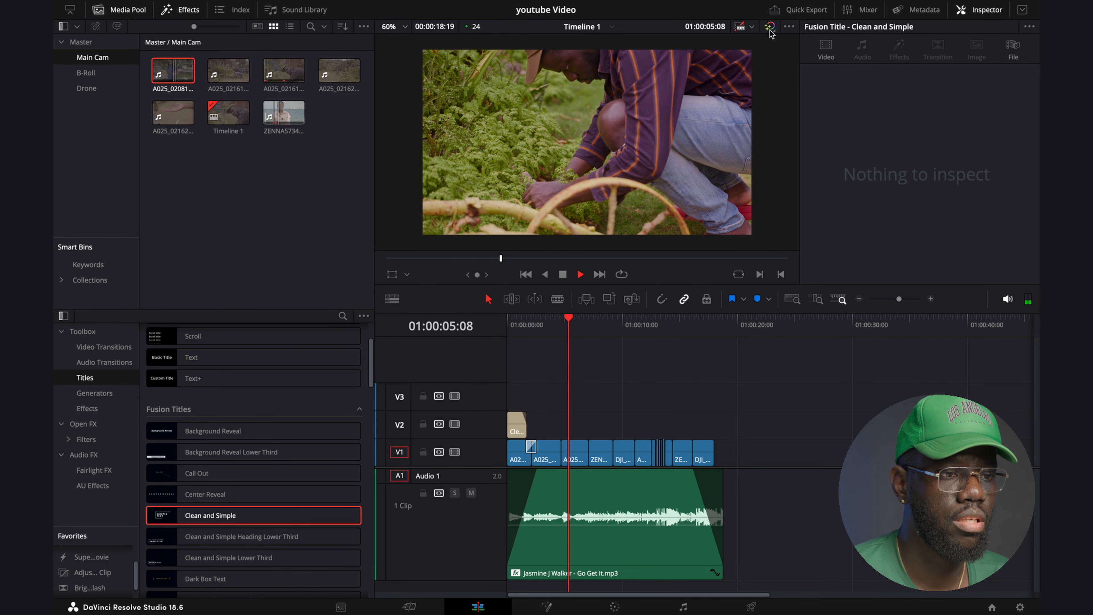
{"action": "key", "text": "space"}
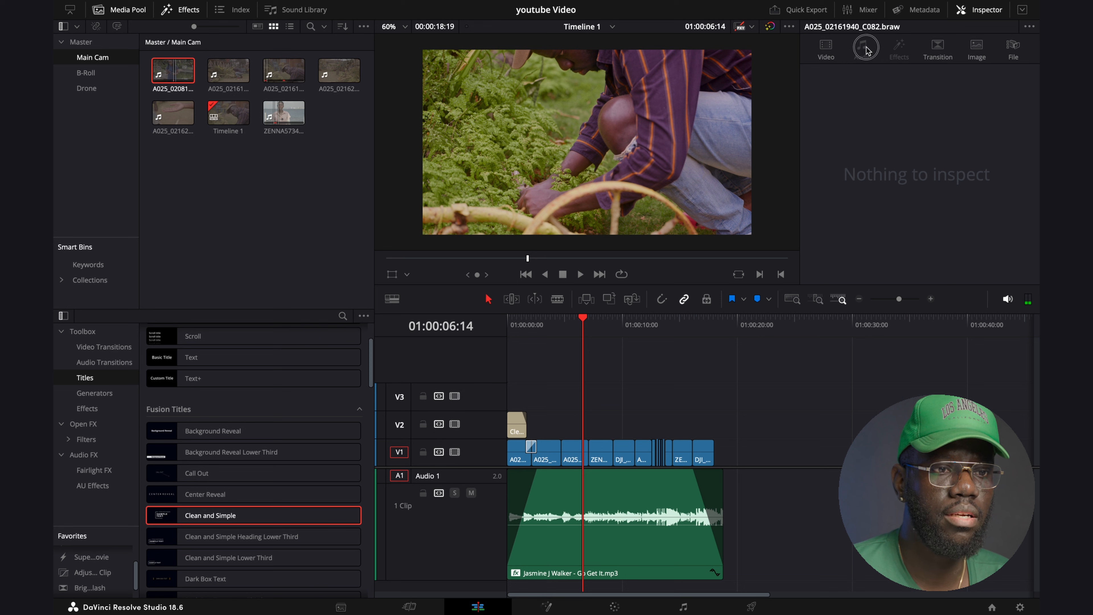
{"action": "left_click", "coordinate": [662, 490]}
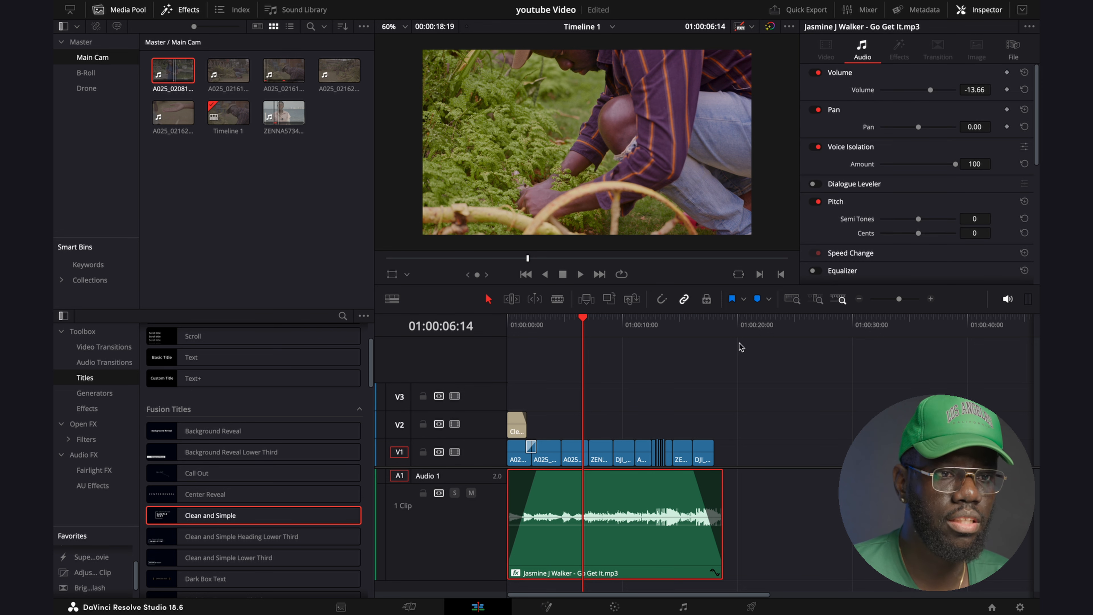
Turn off Voice Isolation on the Go Get It music clip and play the whole timeline from the start.
{"action": "left_click", "coordinate": [818, 146]}
{"action": "left_click_drag", "start_coordinate": [575, 338], "coordinate": [499, 360]}
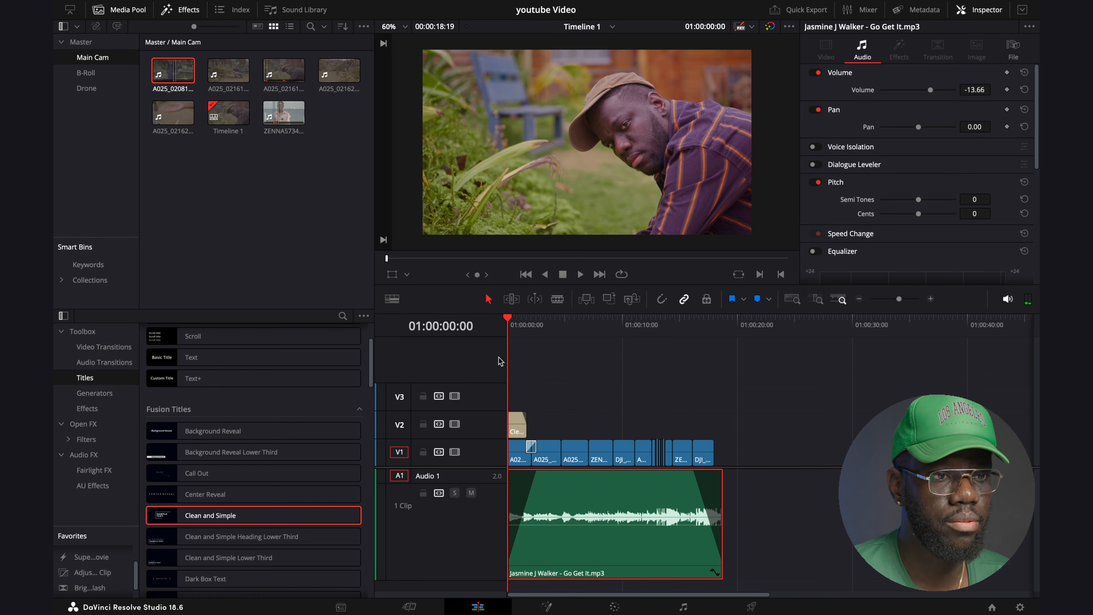
{"action": "key", "text": "space"}
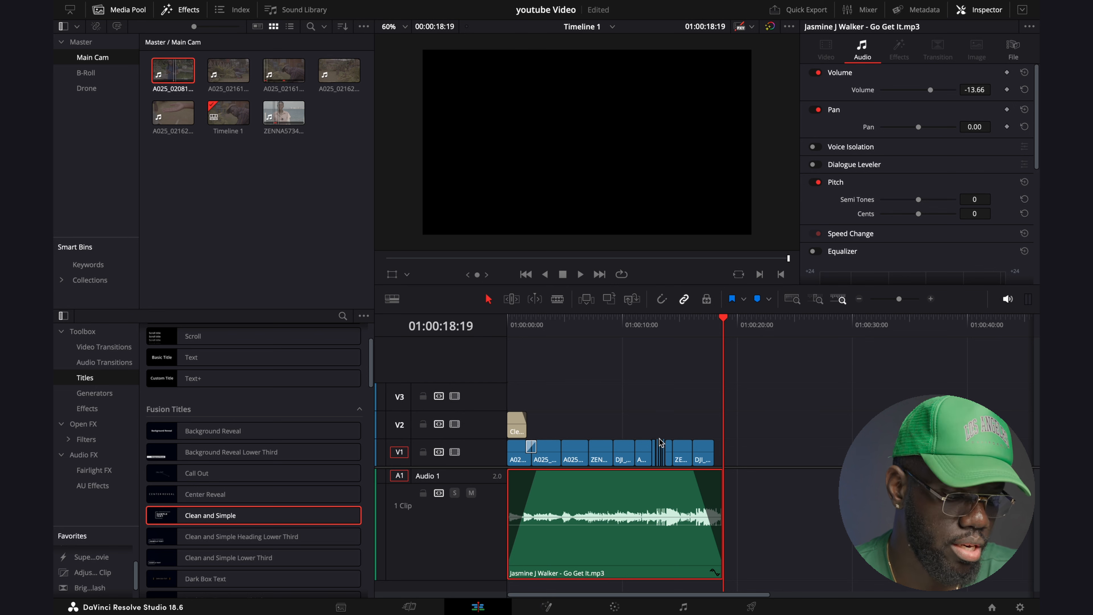
Mark the export range's out point at 01:00:18:18, return the playhead to the timeline start and switch to the Deliver page.
{"action": "left_click_drag", "start_coordinate": [723, 321], "coordinate": [724, 326]}
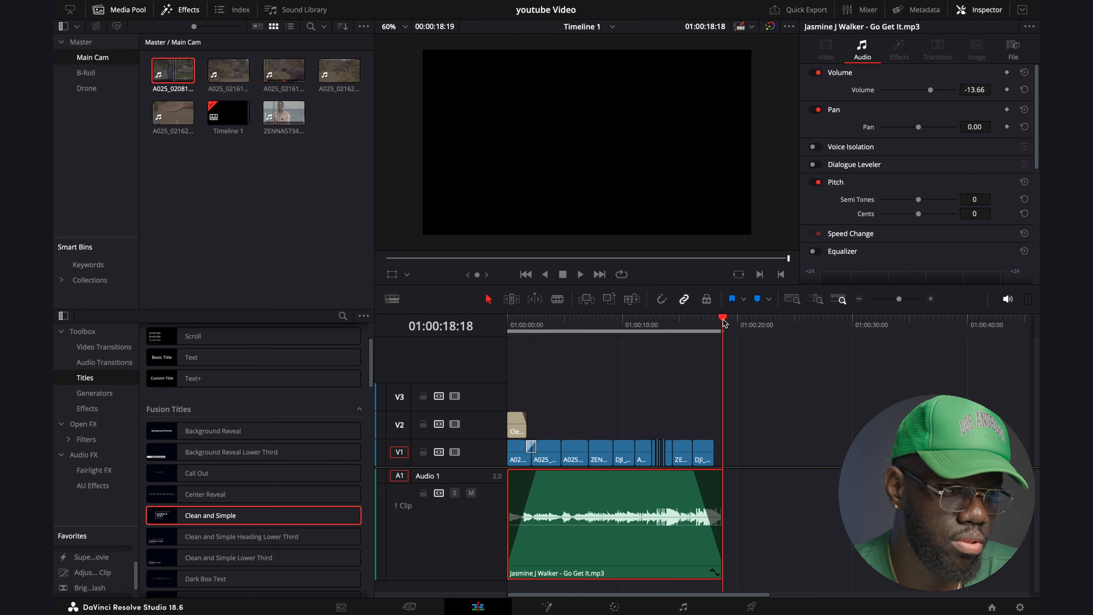
{"action": "key", "text": "Home"}
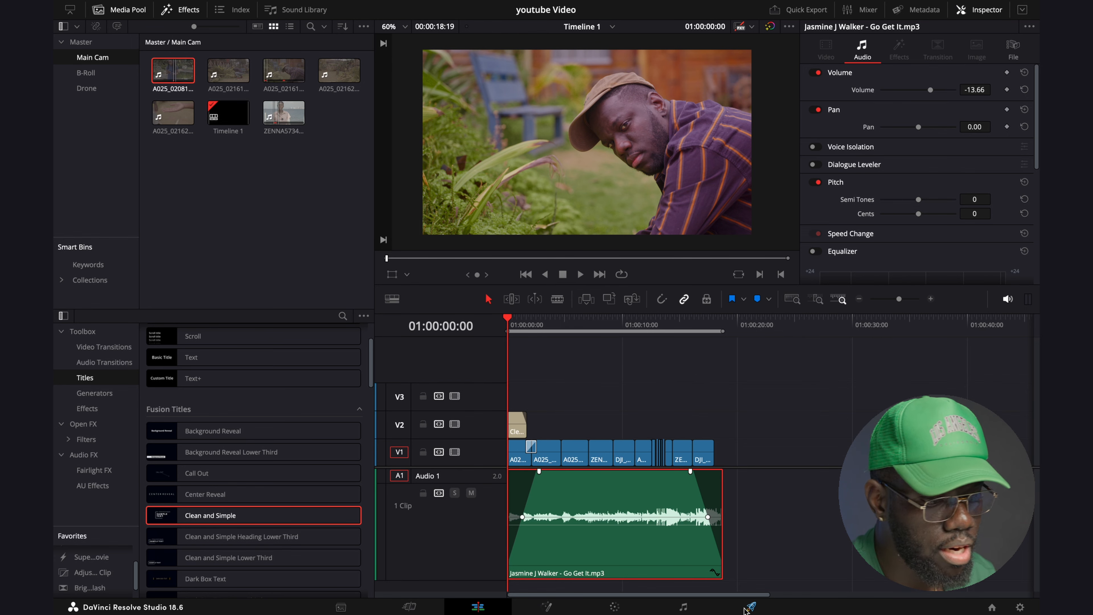
{"action": "left_click", "coordinate": [749, 607]}
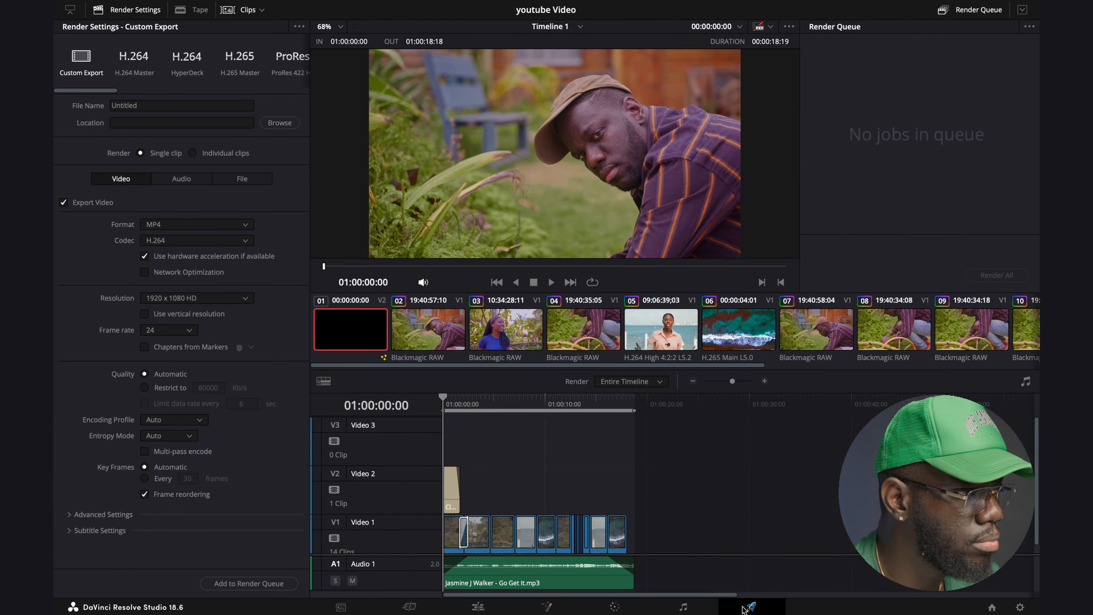
Name the export file Test video and set its save location to the home folder's Desktop.
{"action": "left_click", "coordinate": [163, 105]}
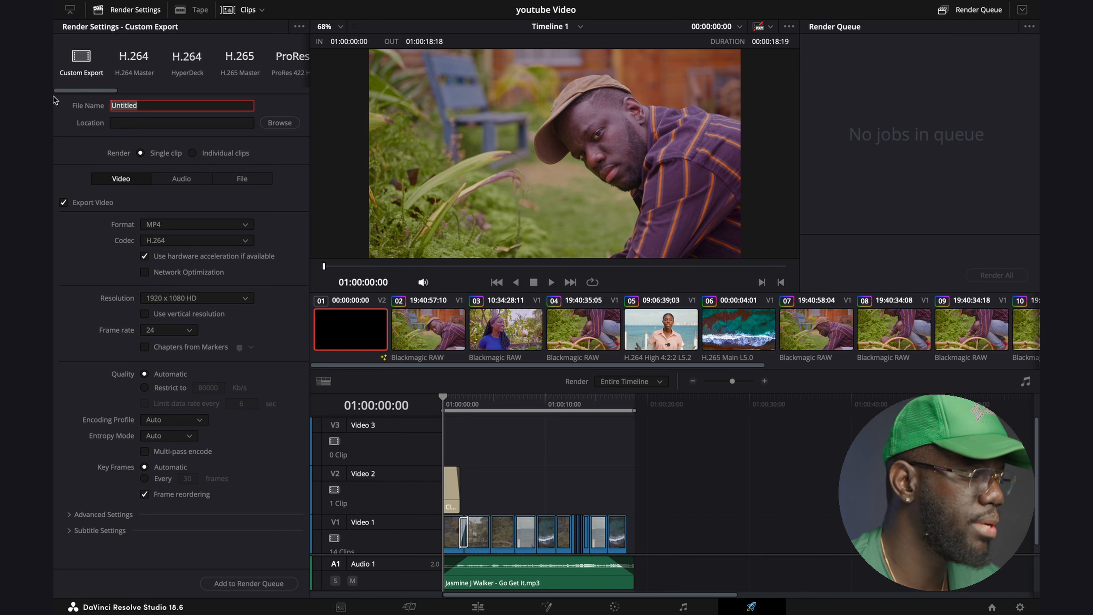
{"action": "mouse_move", "coordinate": [54, 89]}
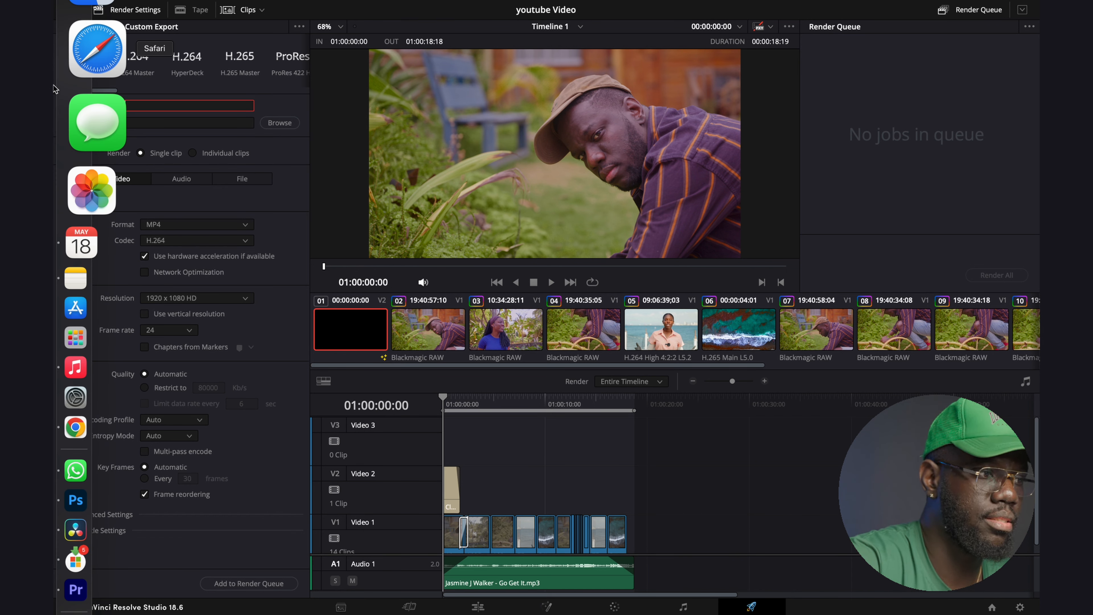
{"action": "type", "text": "Test video"}
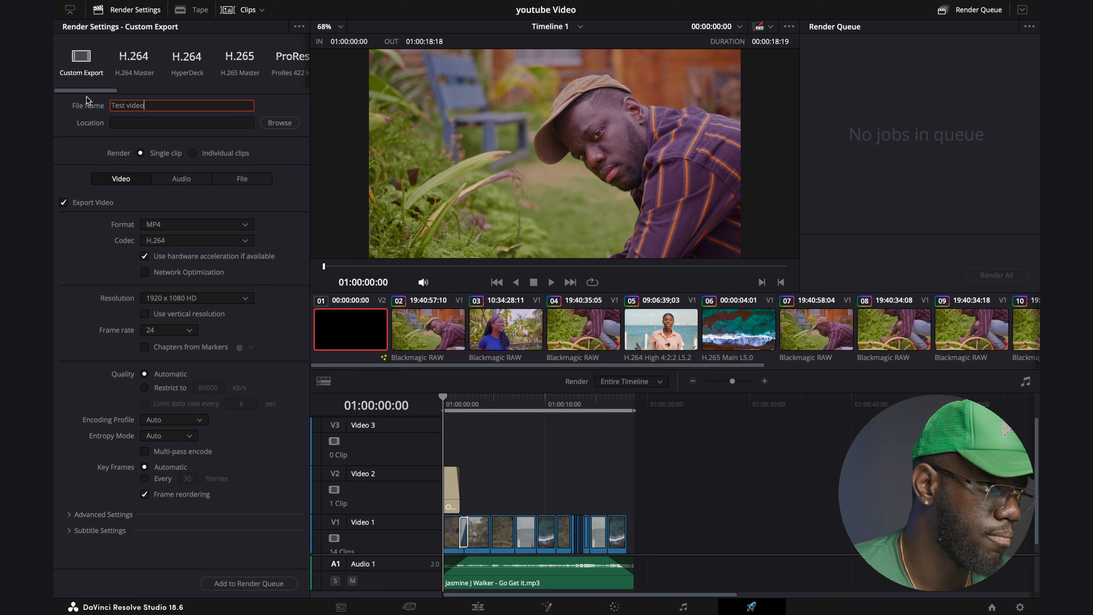
{"action": "left_click", "coordinate": [274, 123]}
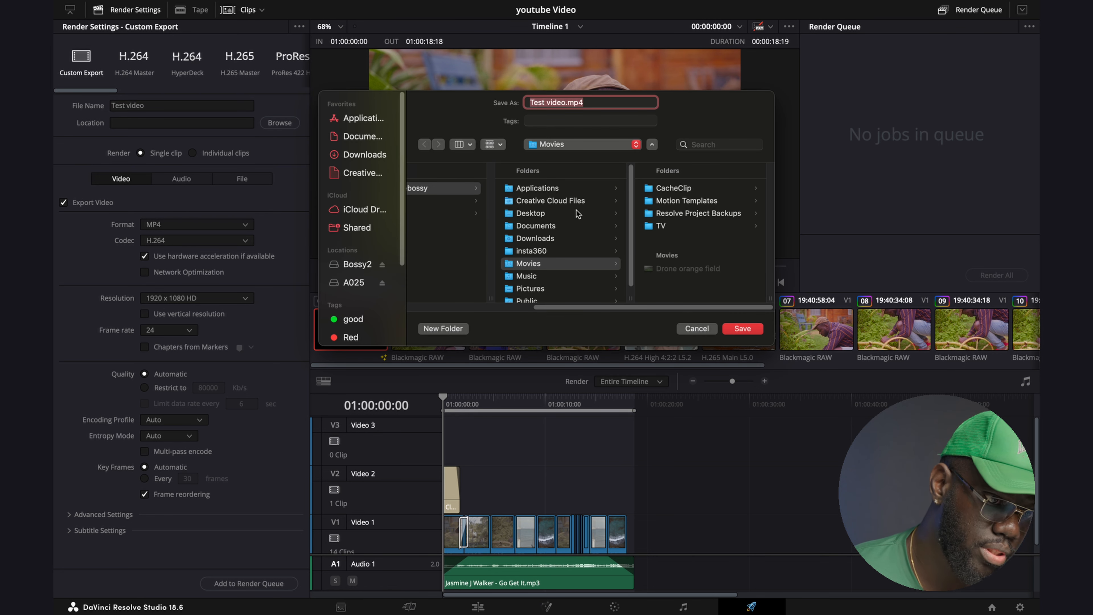
{"action": "left_click", "coordinate": [591, 146]}
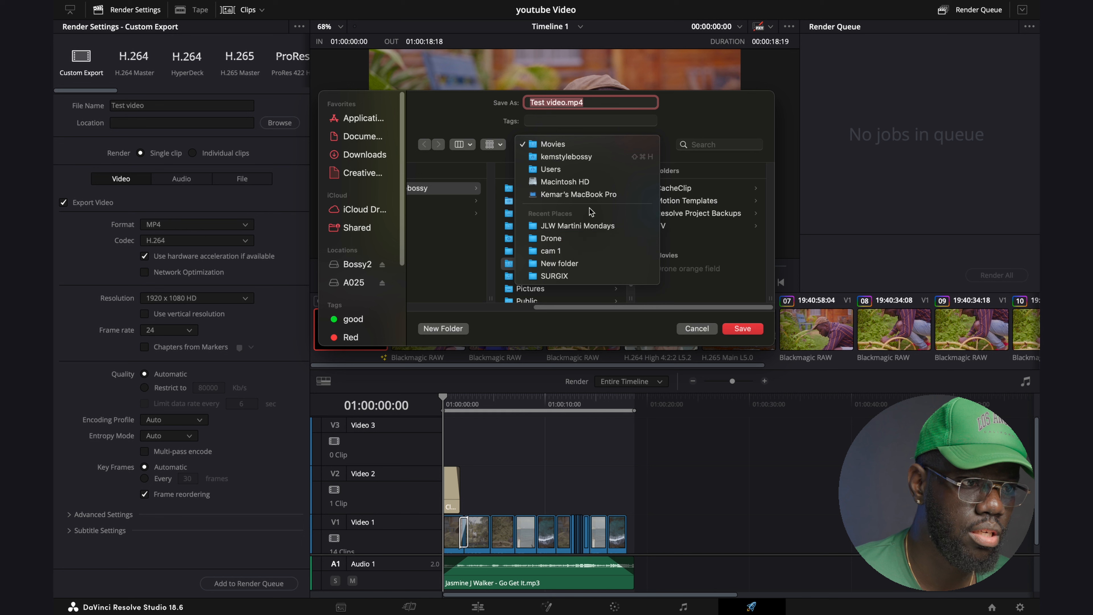
{"action": "left_click", "coordinate": [586, 157]}
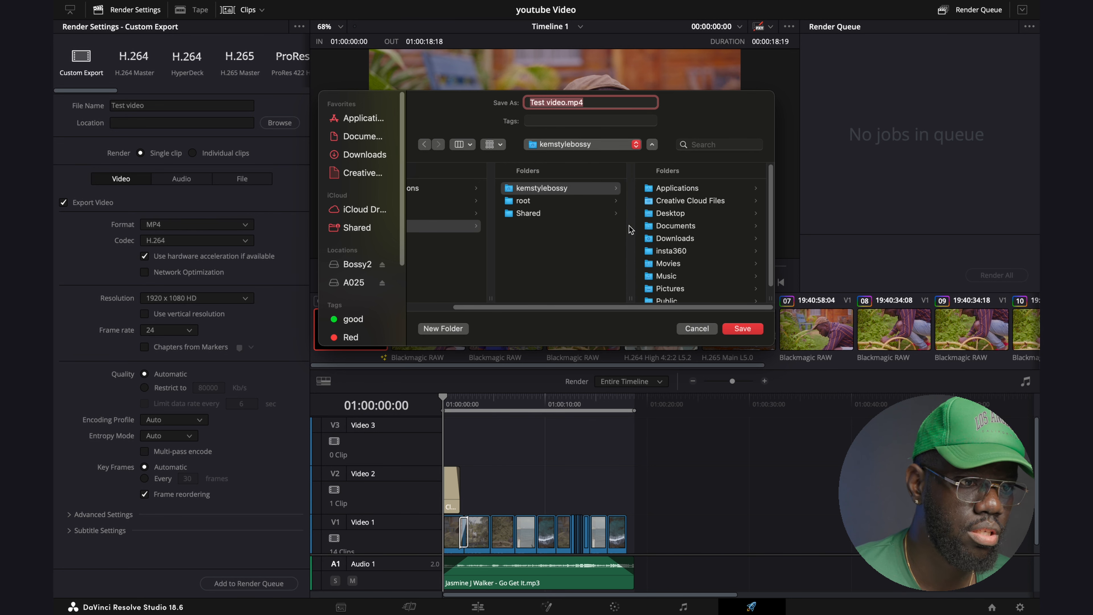
{"action": "left_click", "coordinate": [671, 214]}
{"action": "left_click", "coordinate": [744, 328]}
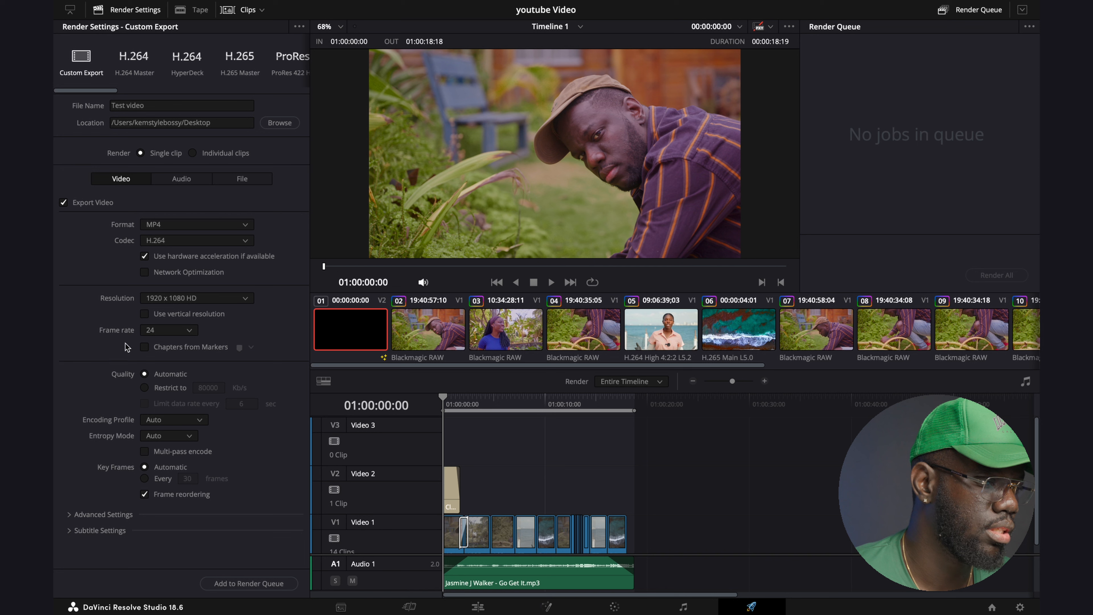
Review the format and resolution choices, keep MP4 and 1920 x 1080 HD, and add the export to the render queue.
{"action": "left_click", "coordinate": [175, 225]}
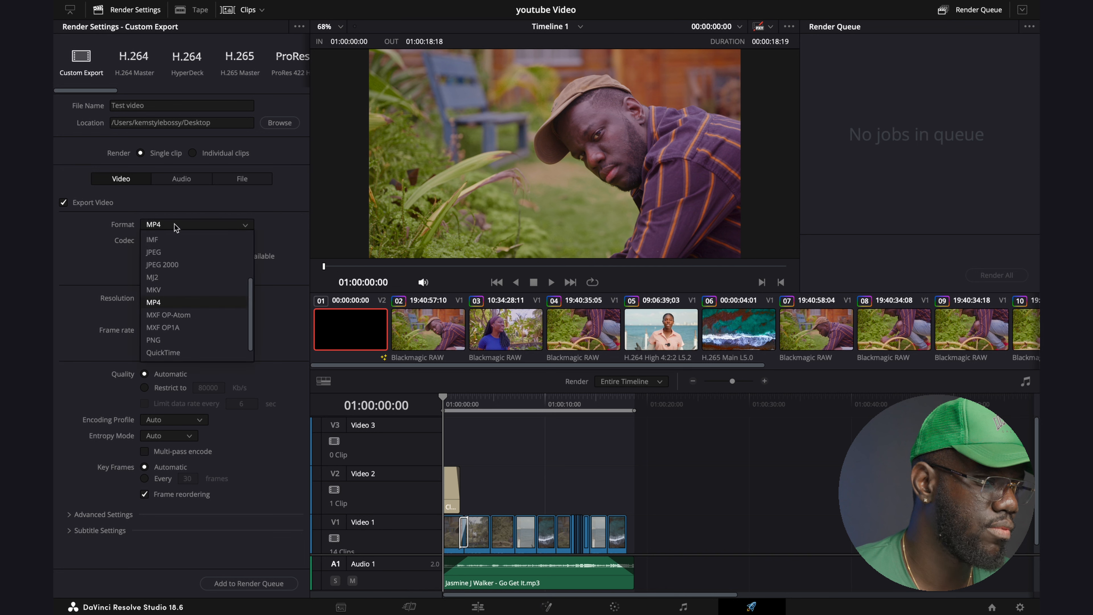
{"action": "left_click", "coordinate": [175, 225]}
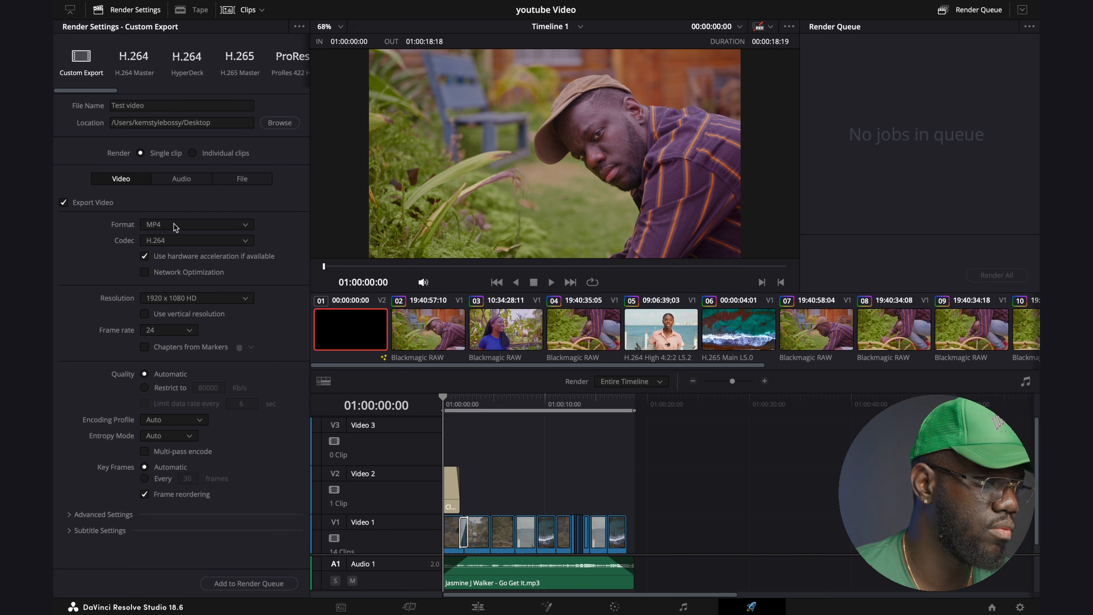
{"action": "left_click", "coordinate": [228, 303]}
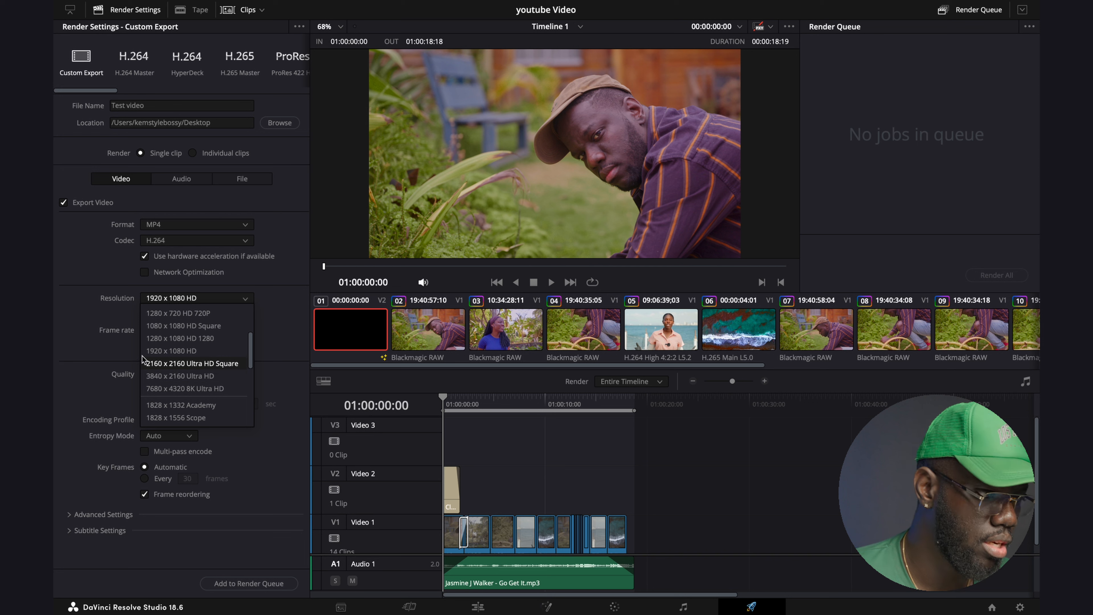
{"action": "left_click", "coordinate": [104, 305]}
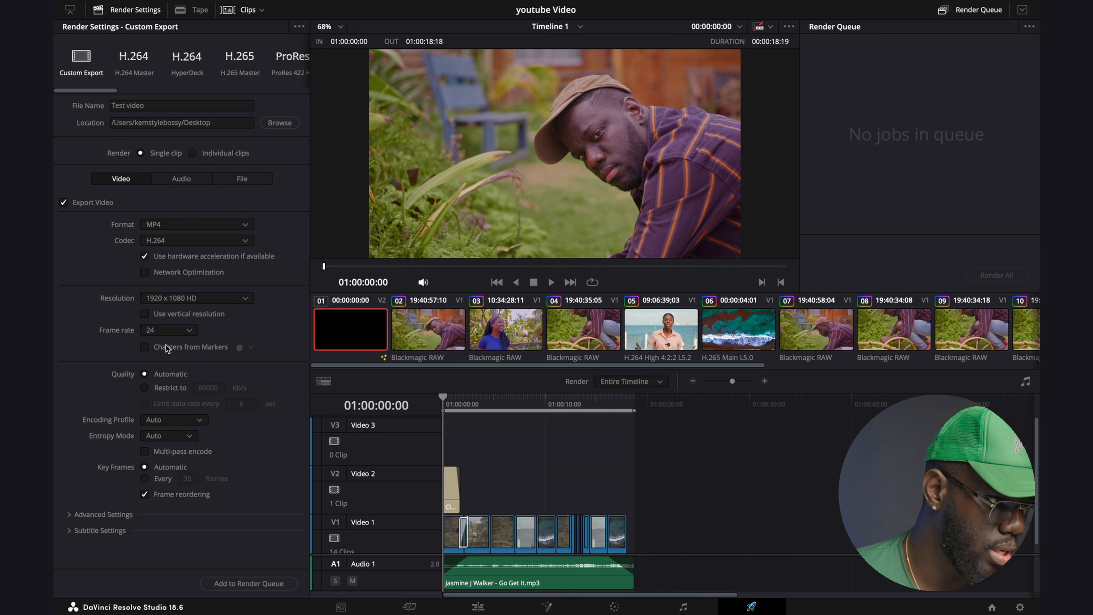
{"action": "left_click", "coordinate": [248, 584]}
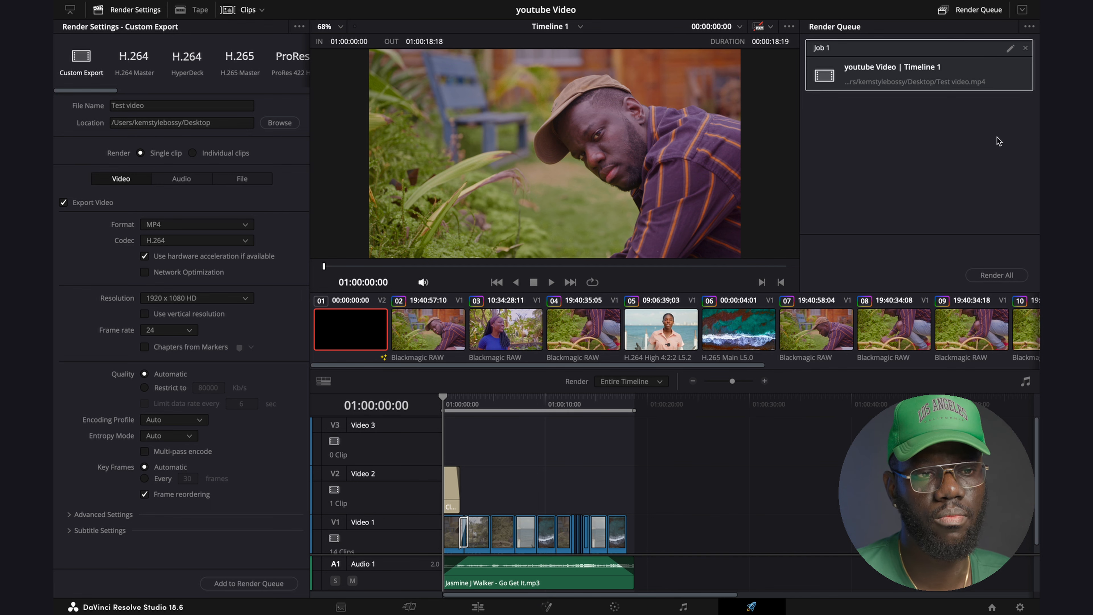